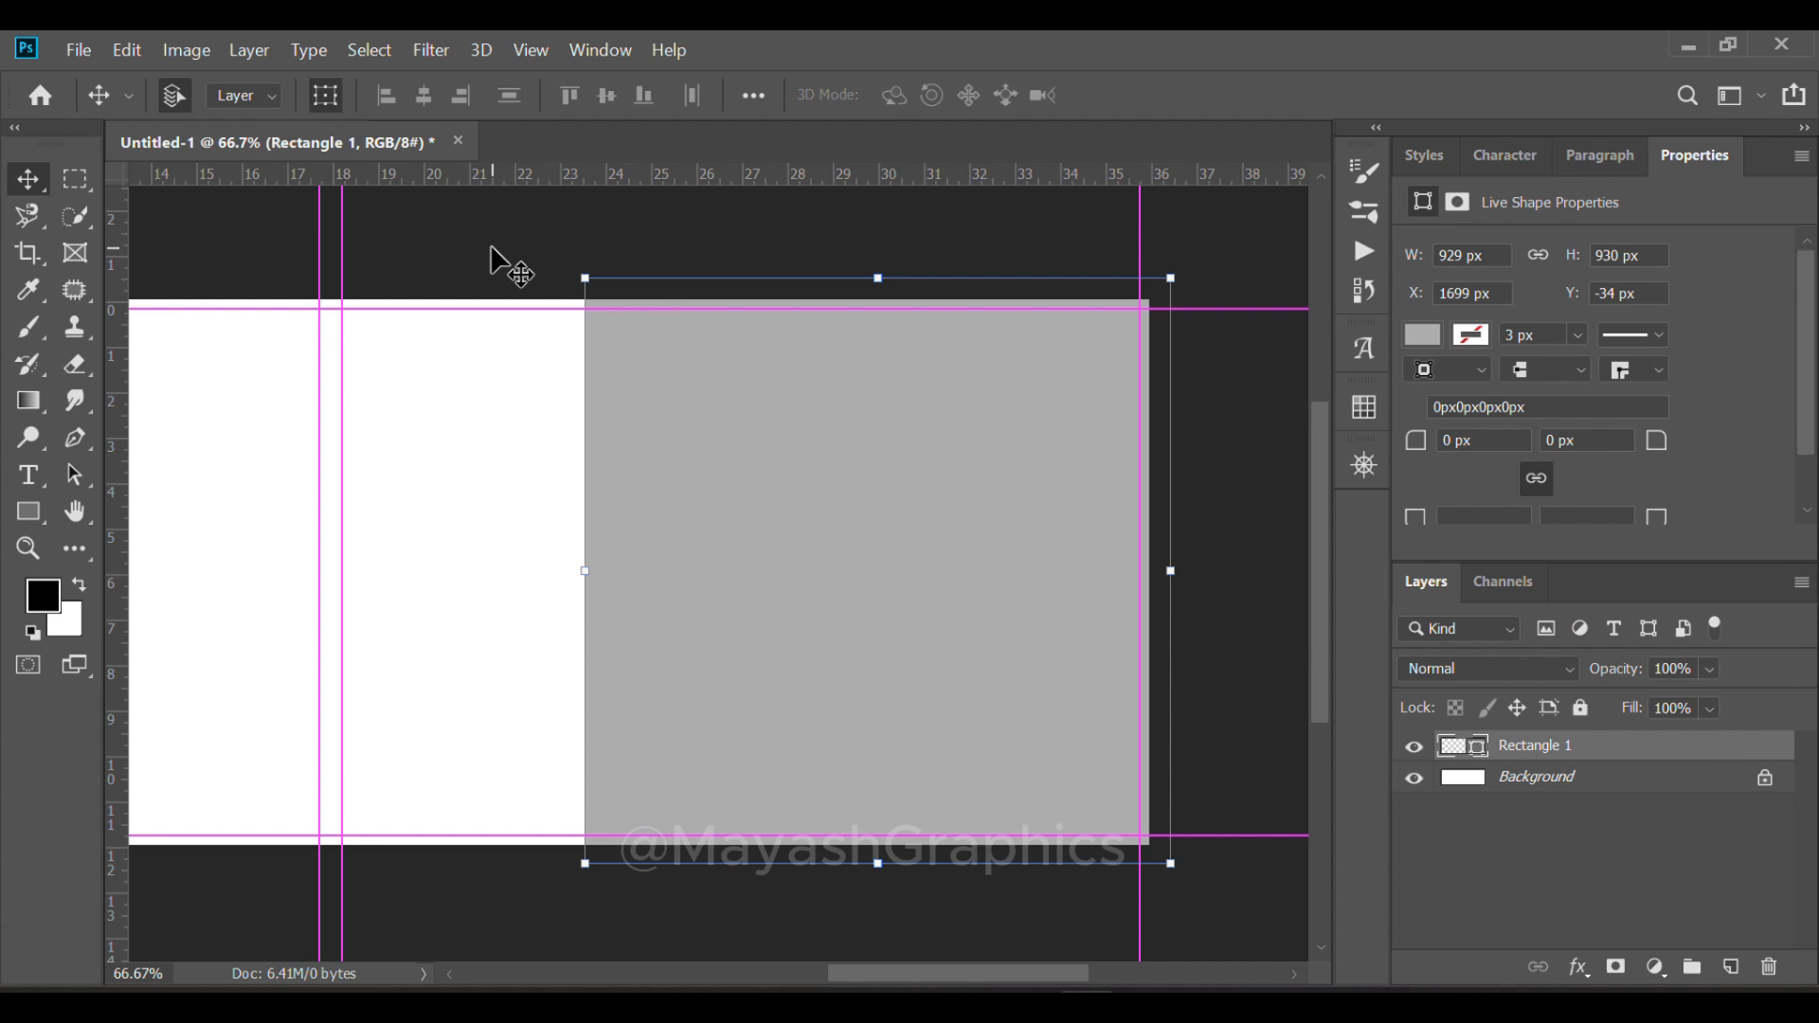
Create a 450 by 350 px rectangle overlapping the grey panel's inner edge and centre it vertically on the canvas
click(491, 248)
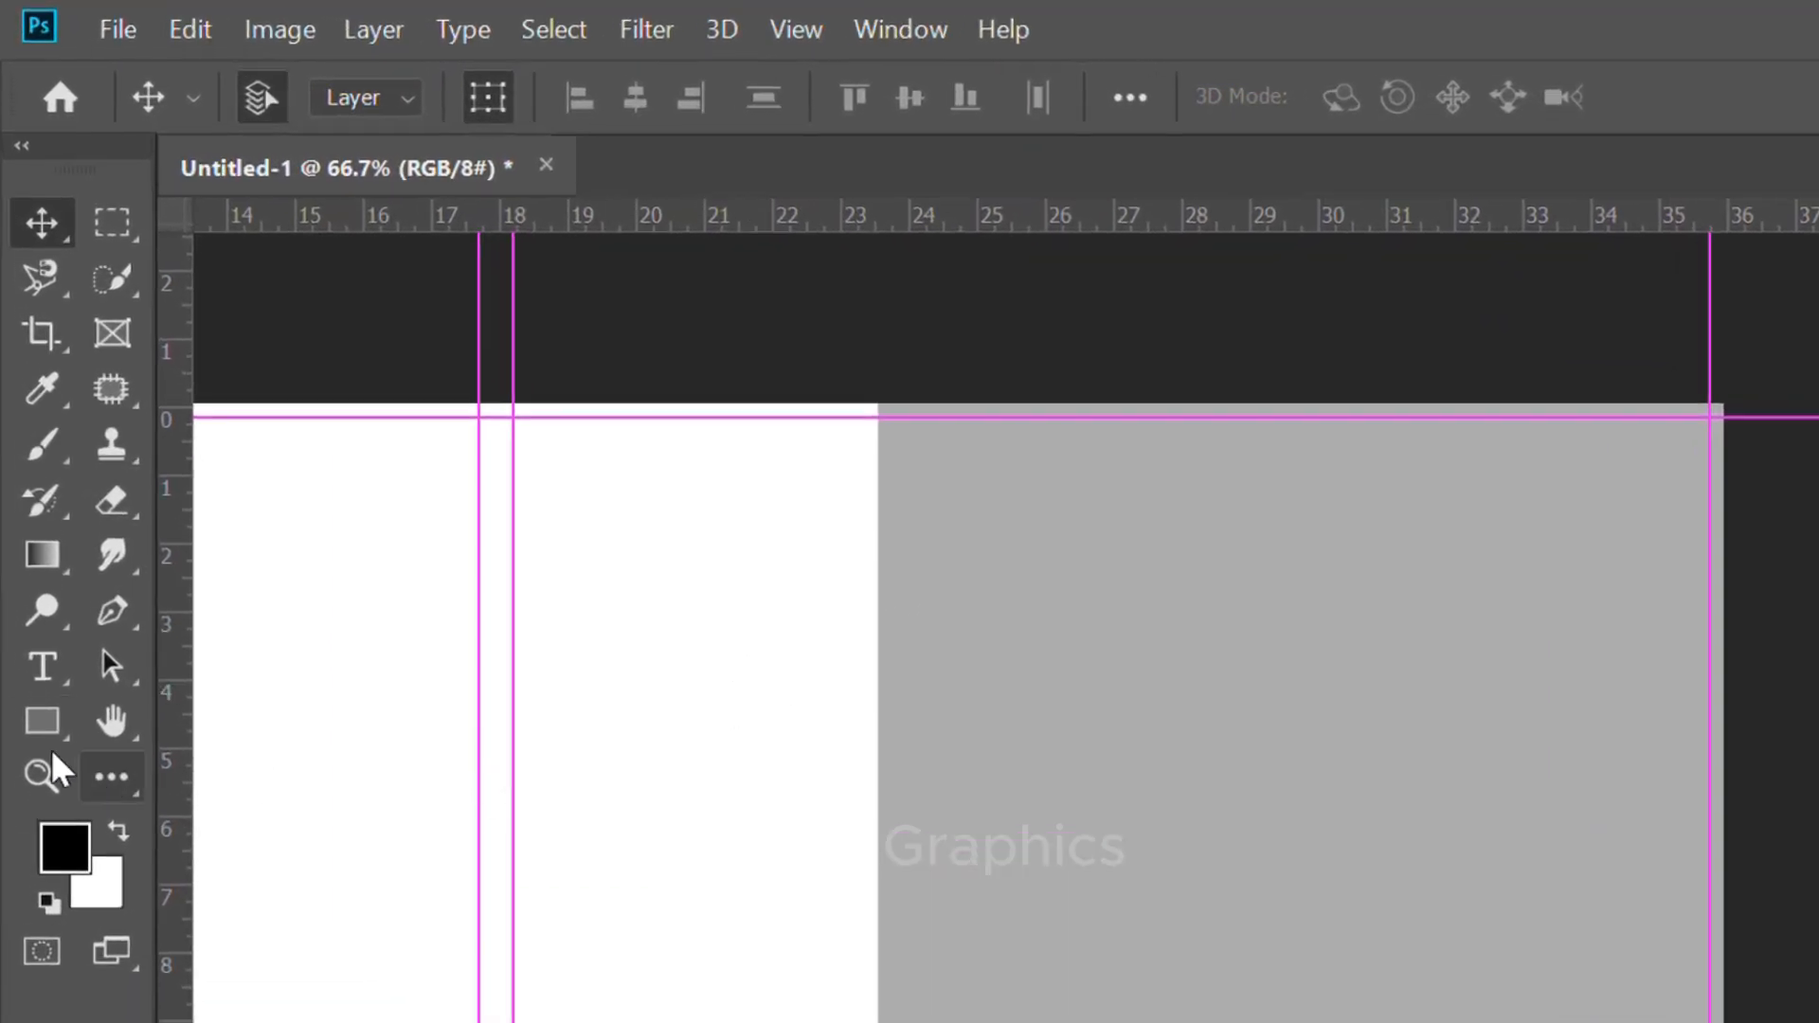
click(42, 722)
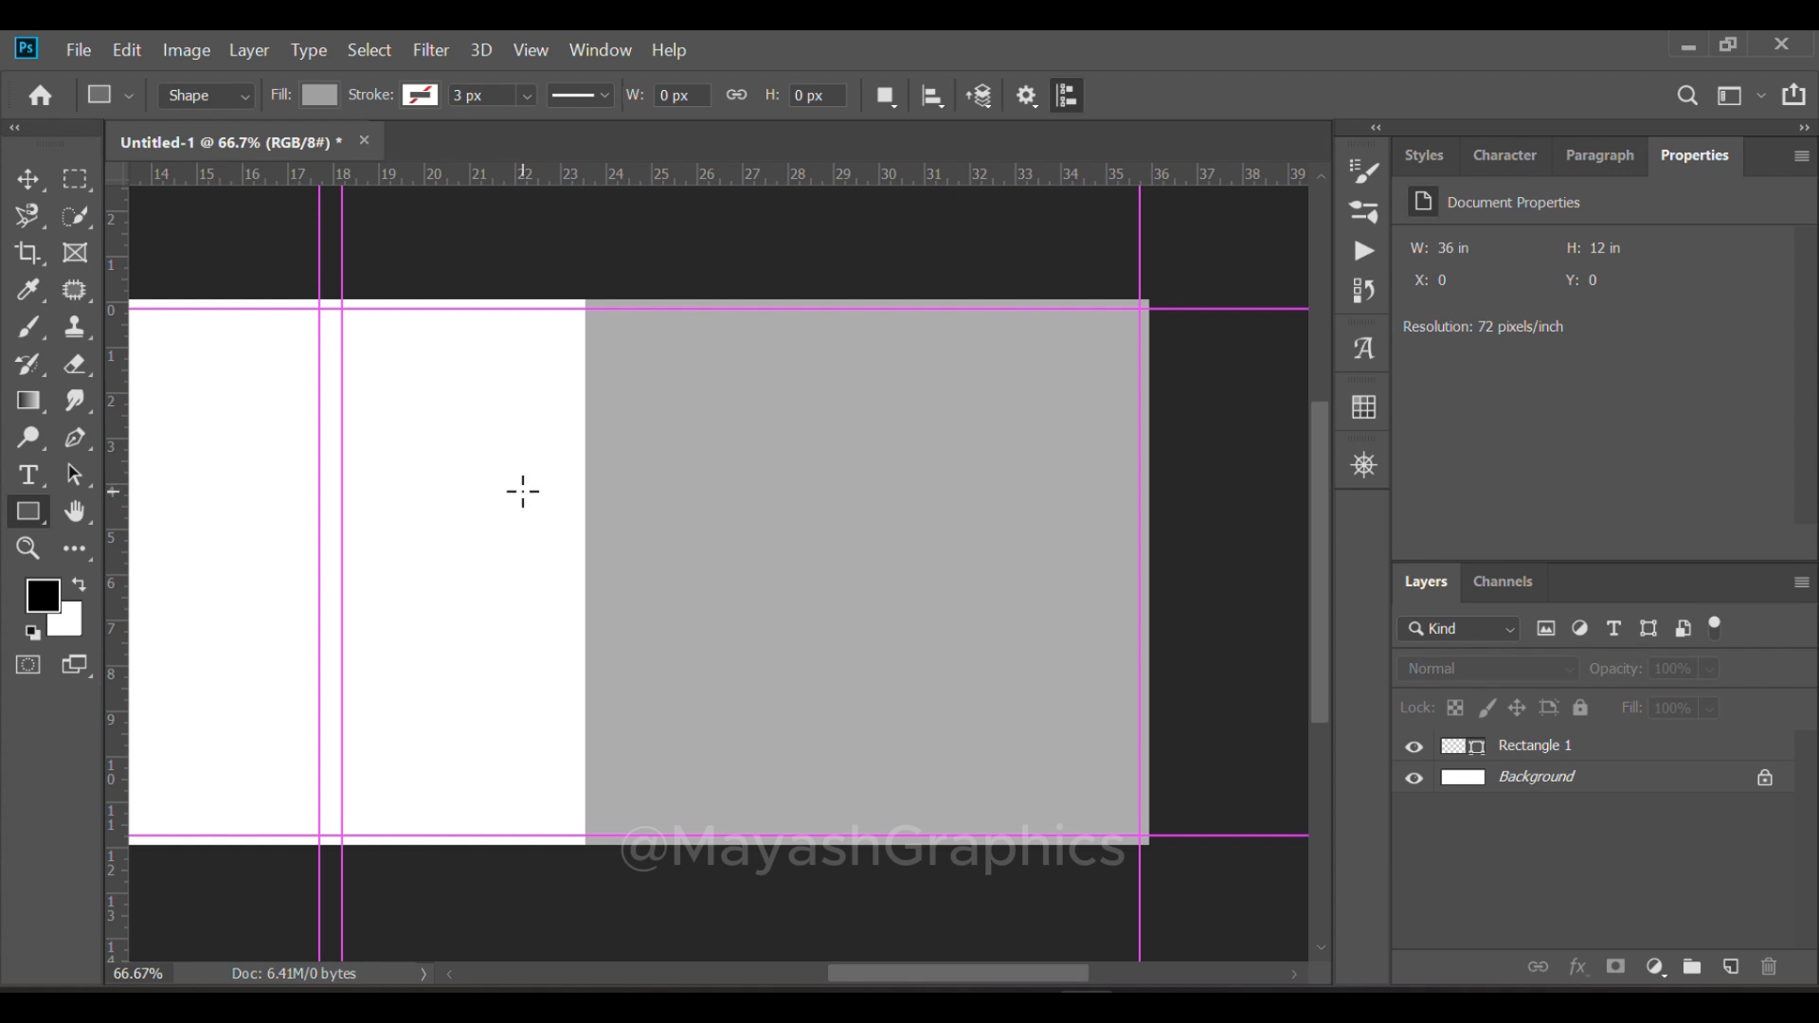
click(523, 491)
text(450)
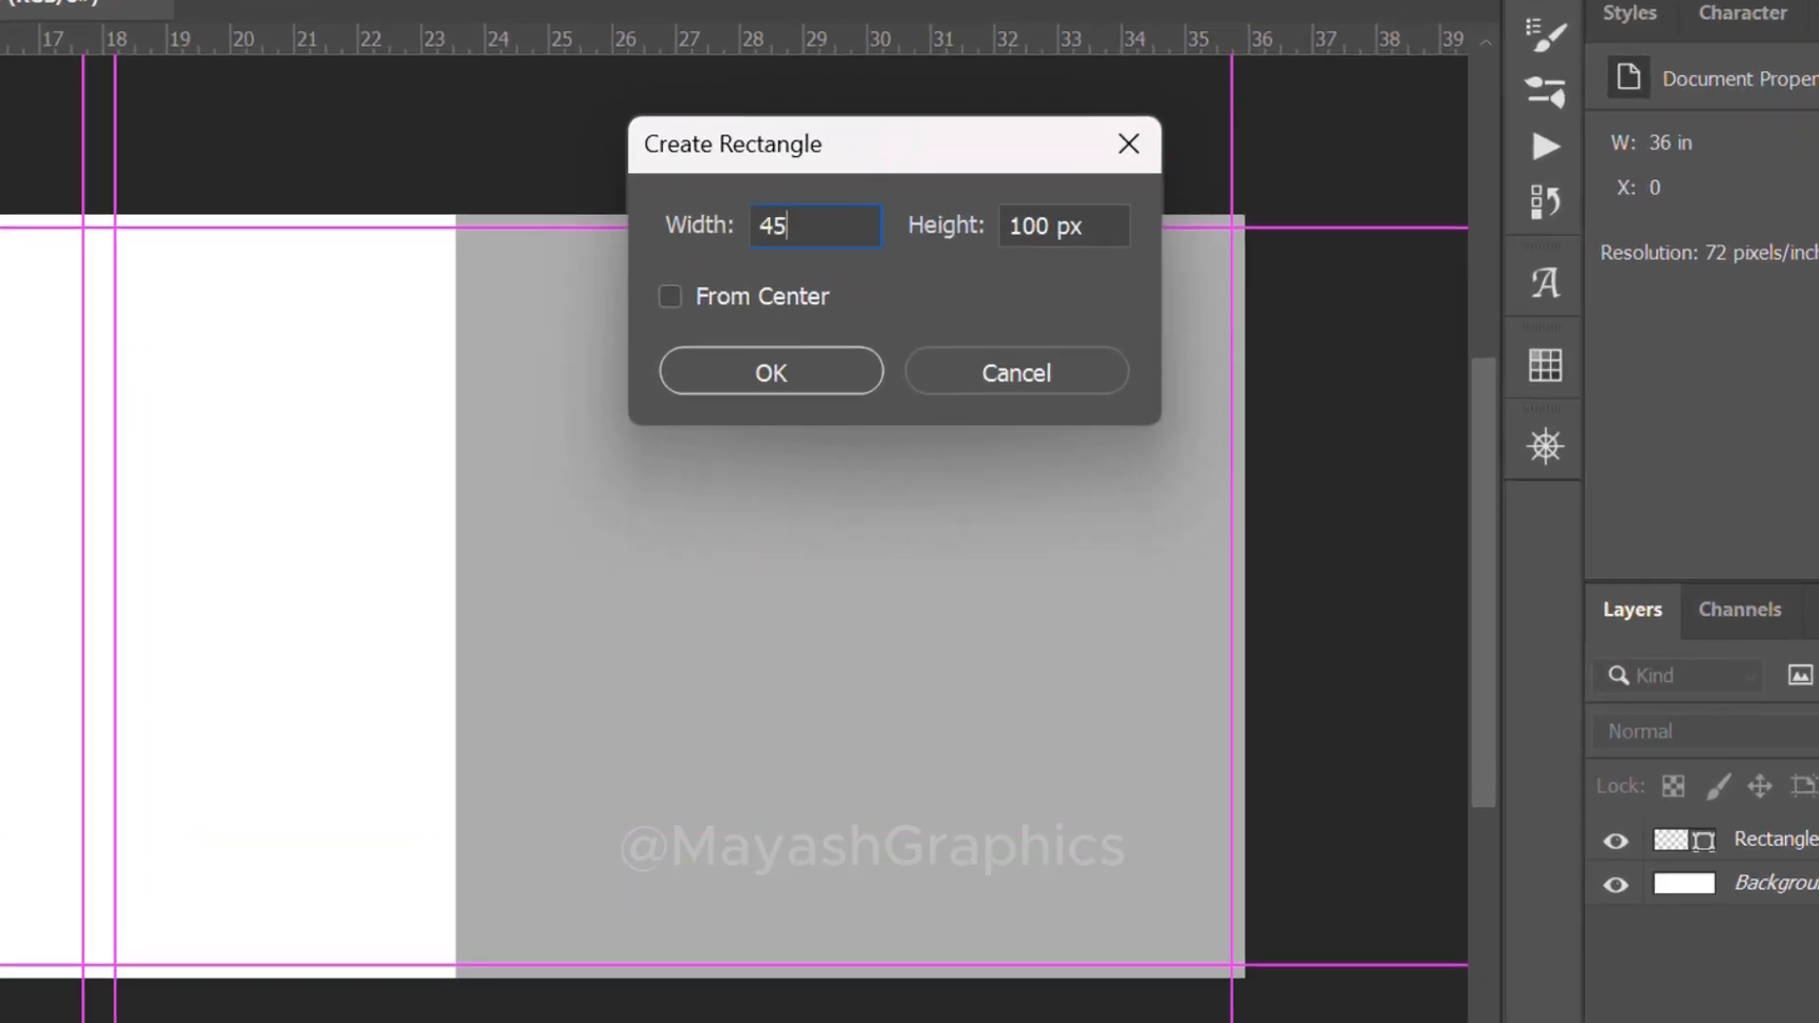
double_click(1026, 228)
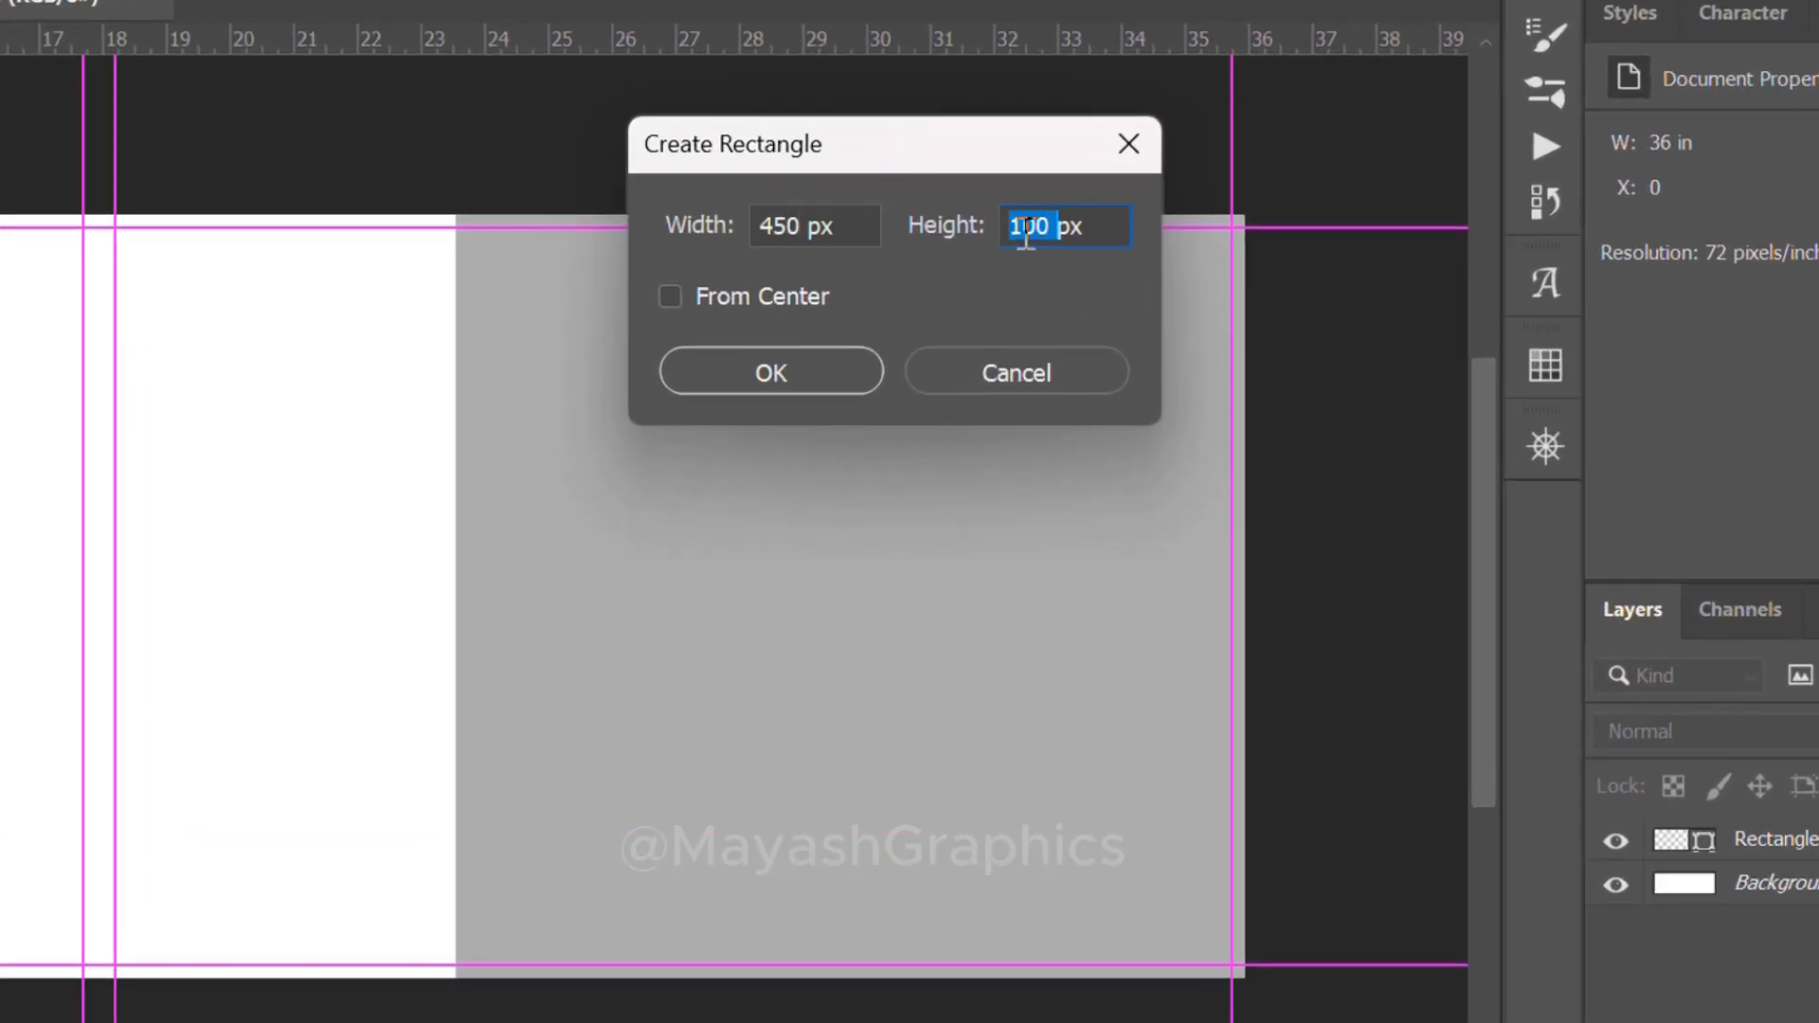
text(350)
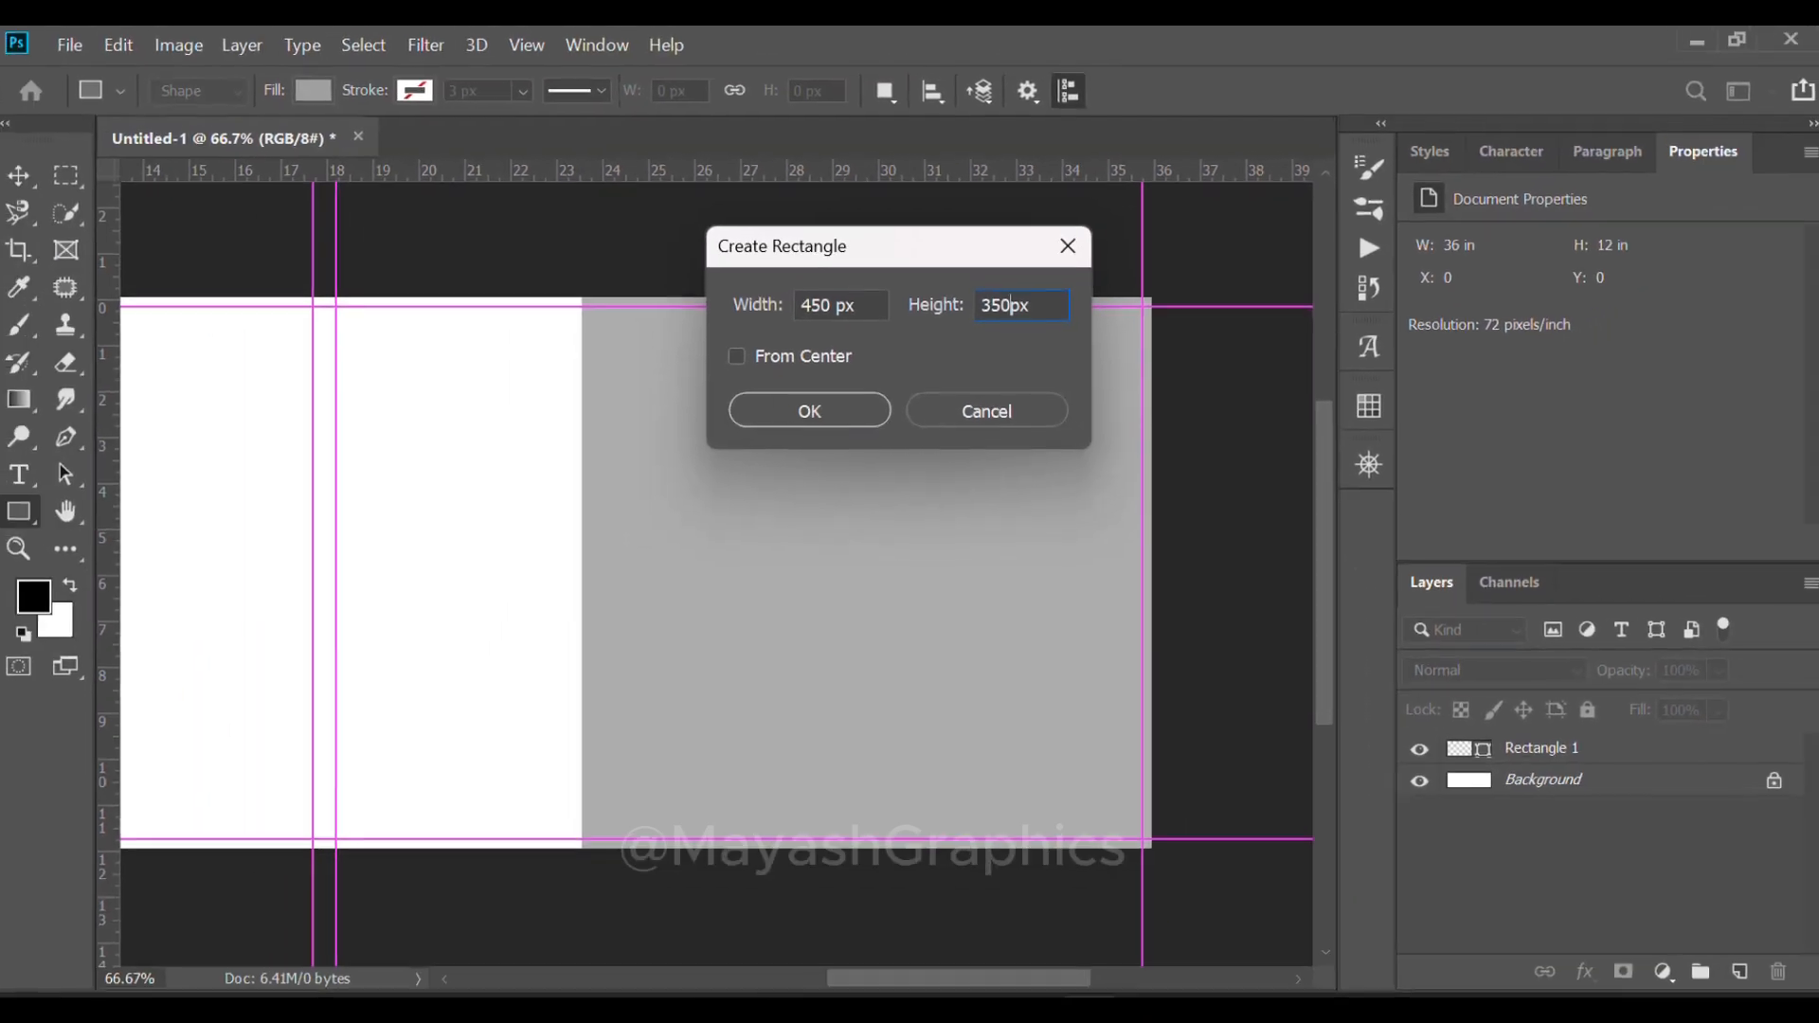
key(Return)
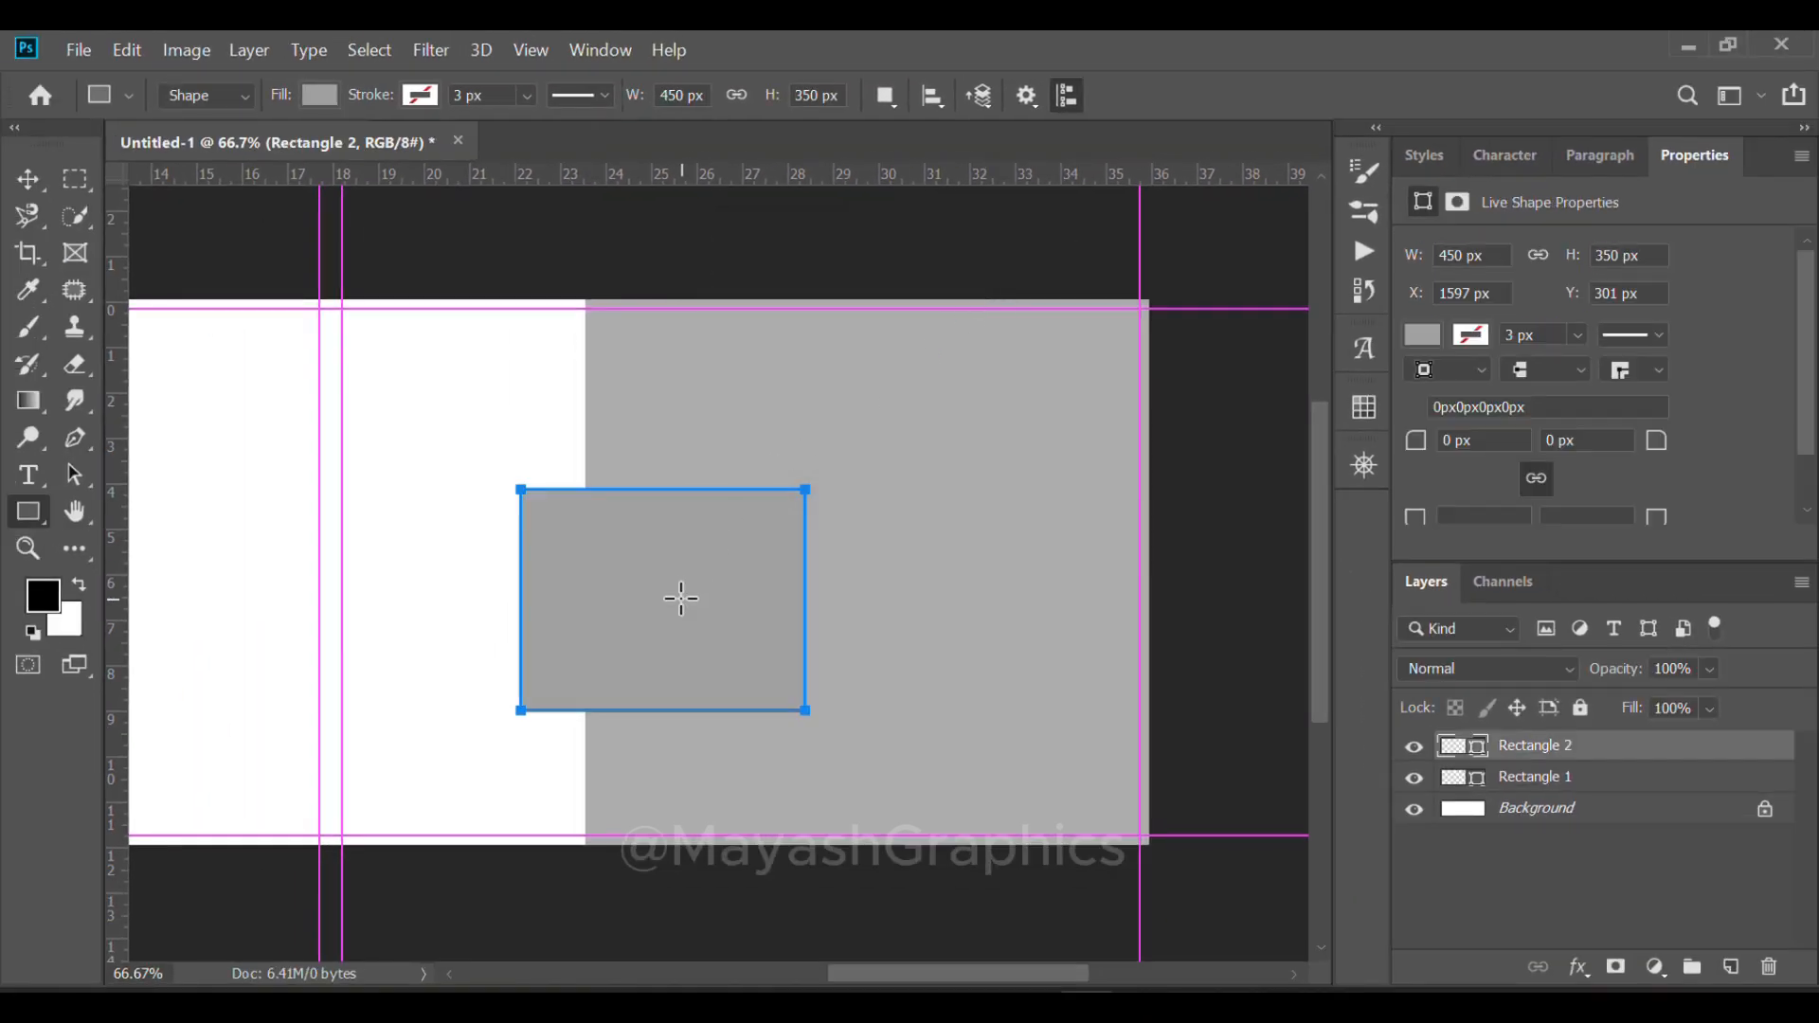
key(v)
mouse_move(674, 593)
mouse_down()
mouse_move(650, 565)
mouse_move(674, 544)
mouse_move(667, 563)
mouse_up()
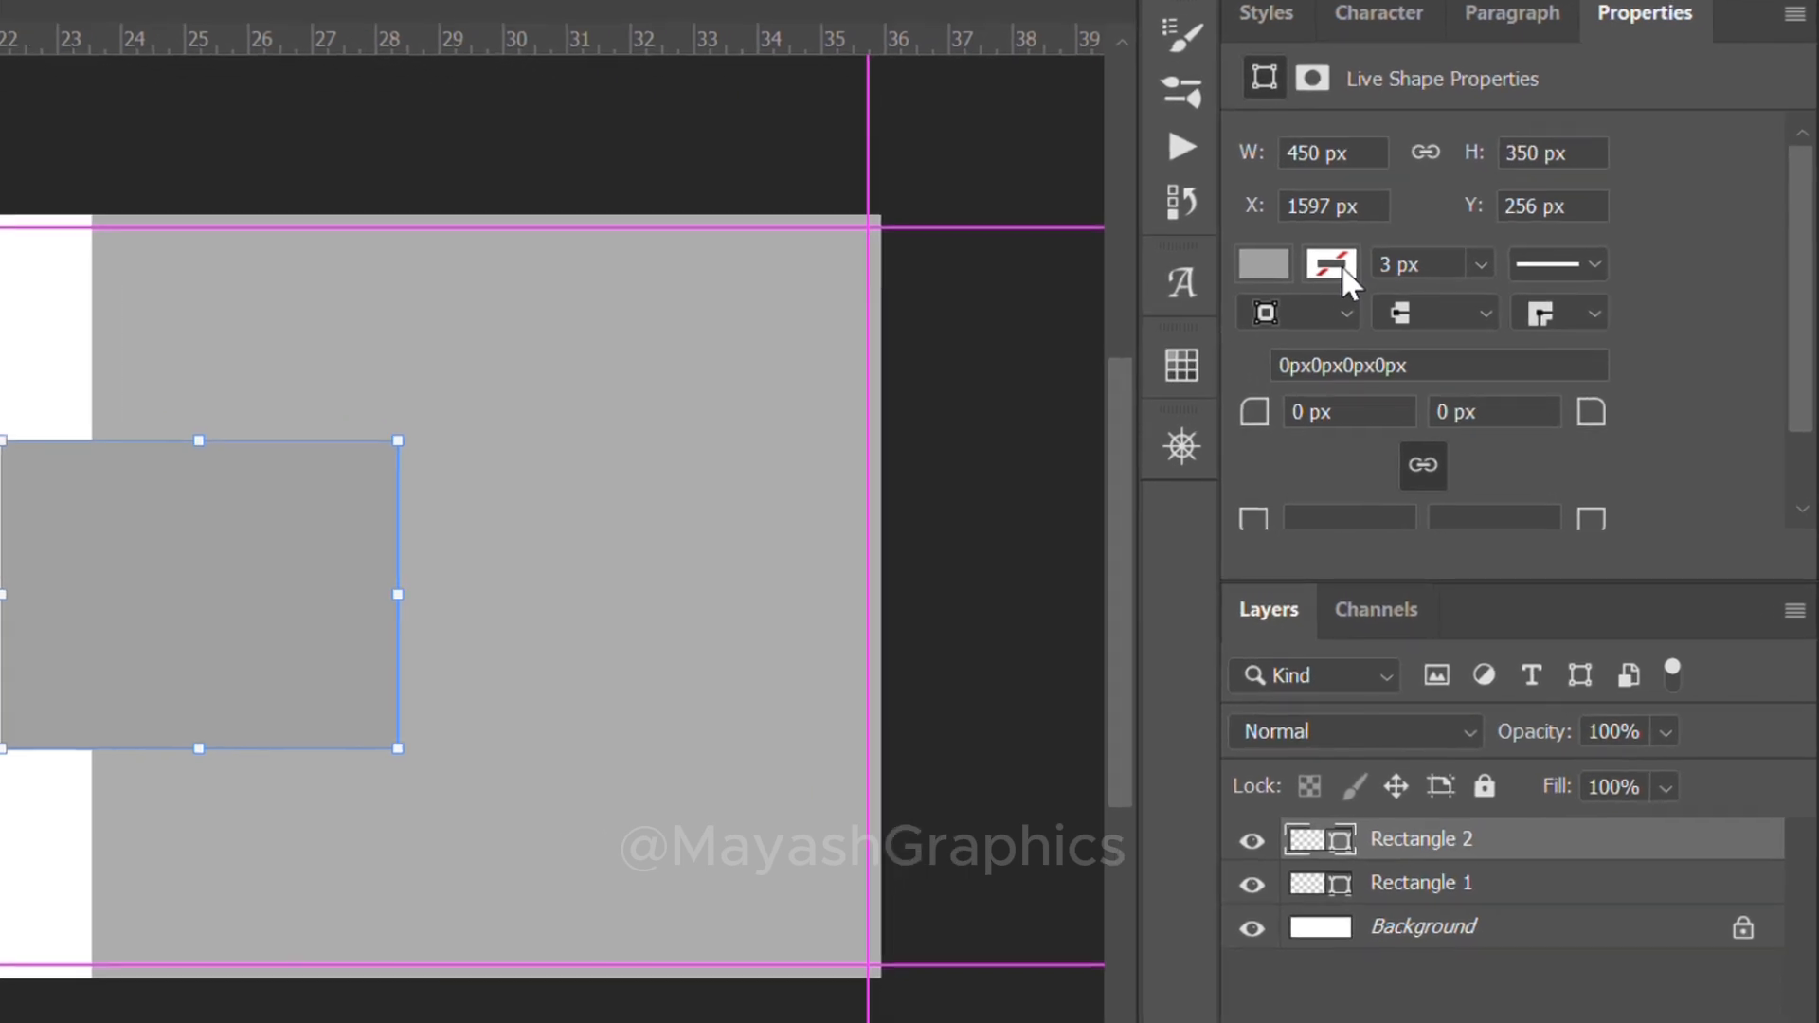
Give the new small rectangle a white stroke 10 px wide
click(1331, 265)
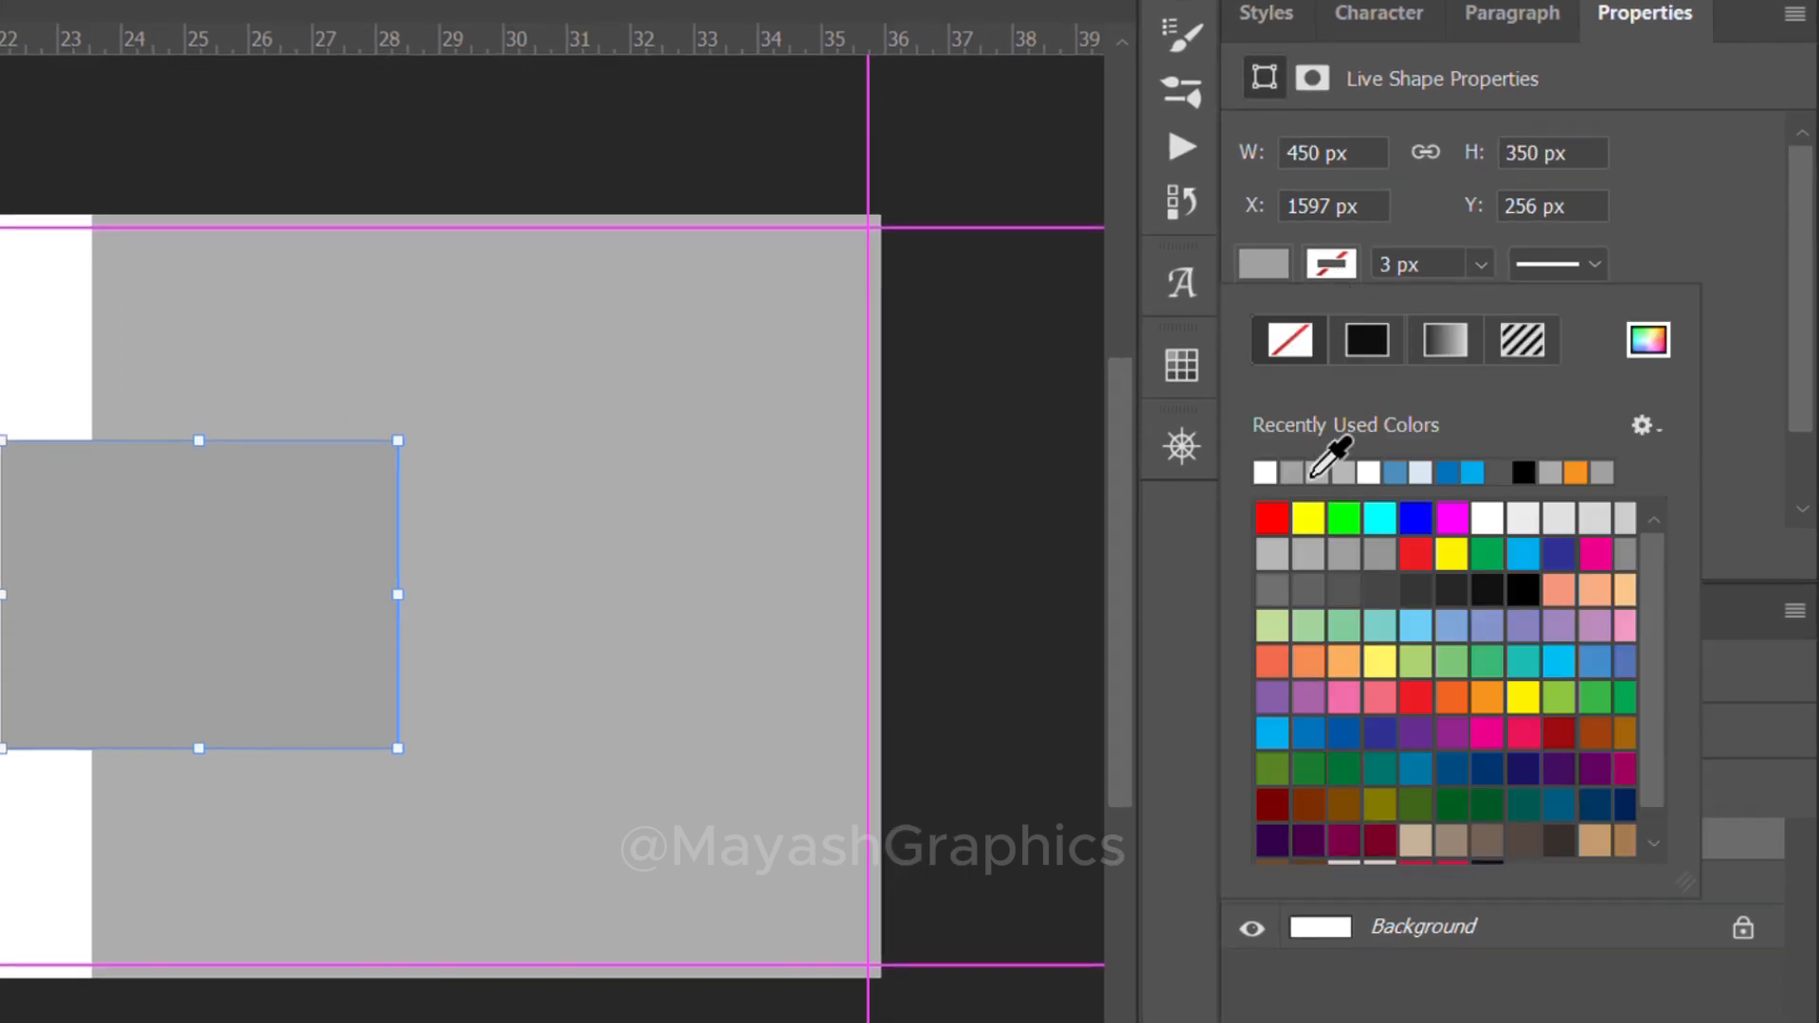
click(1266, 472)
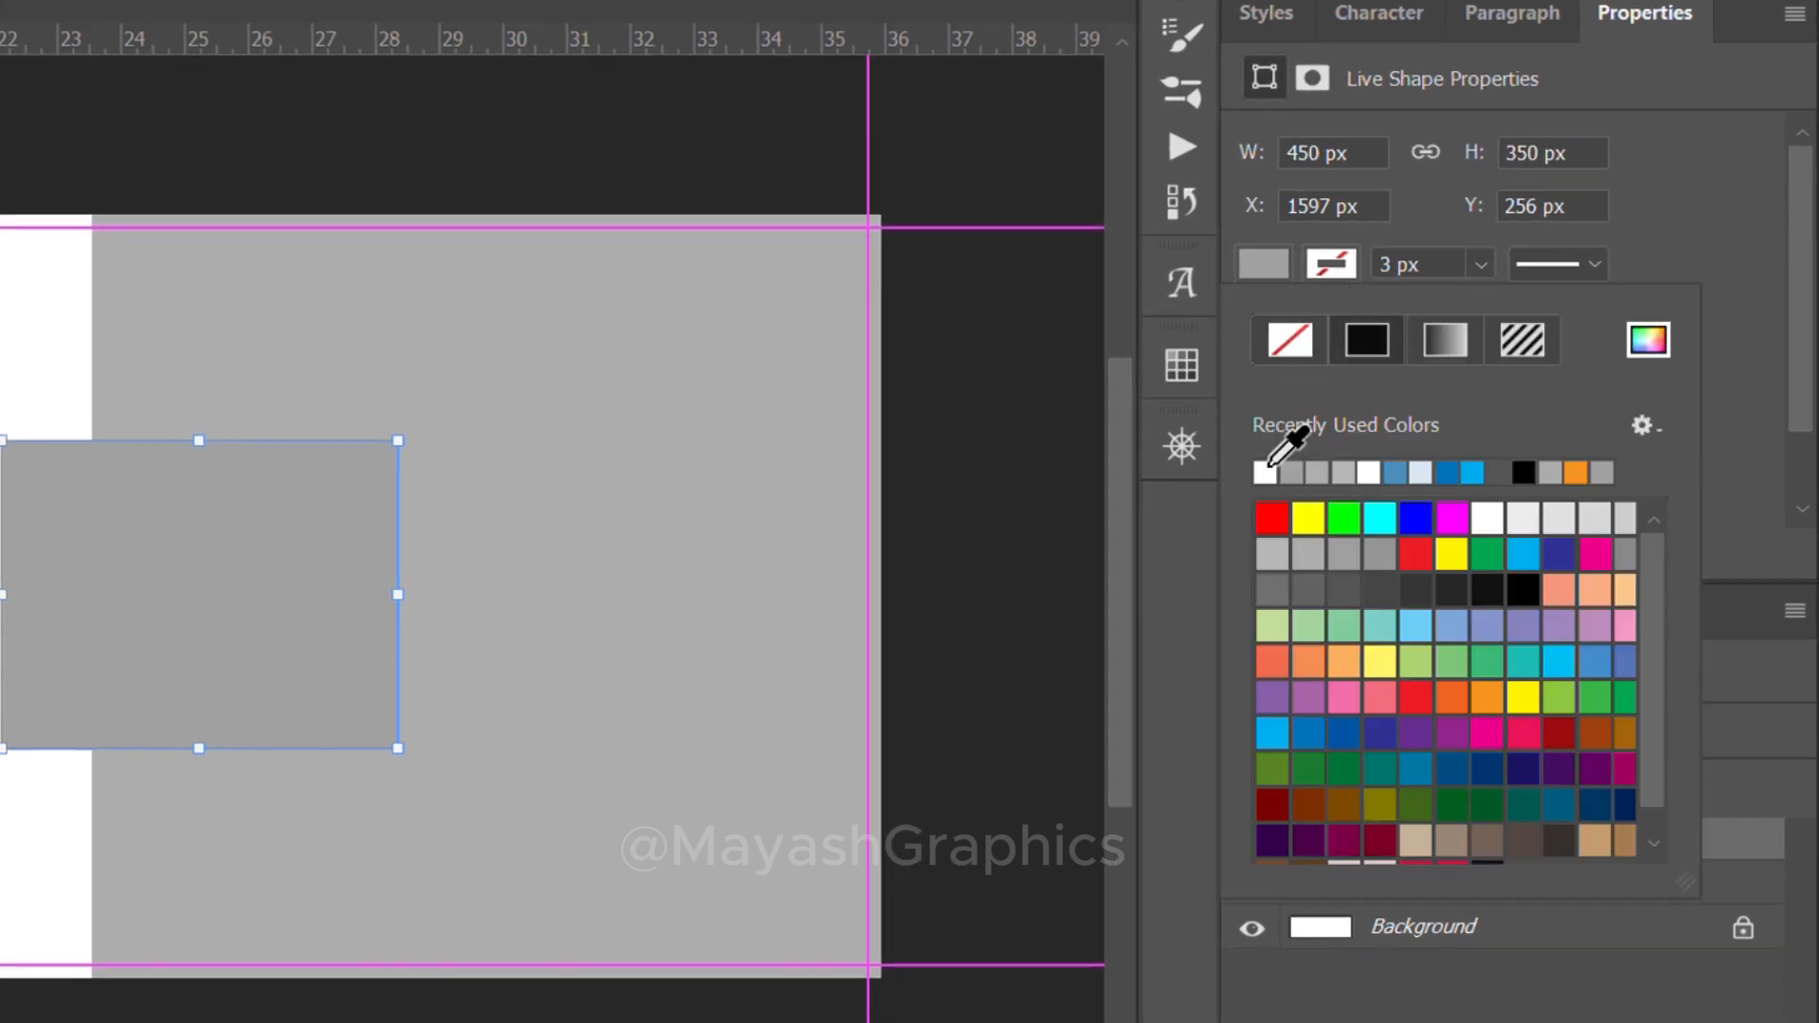
click(1400, 261)
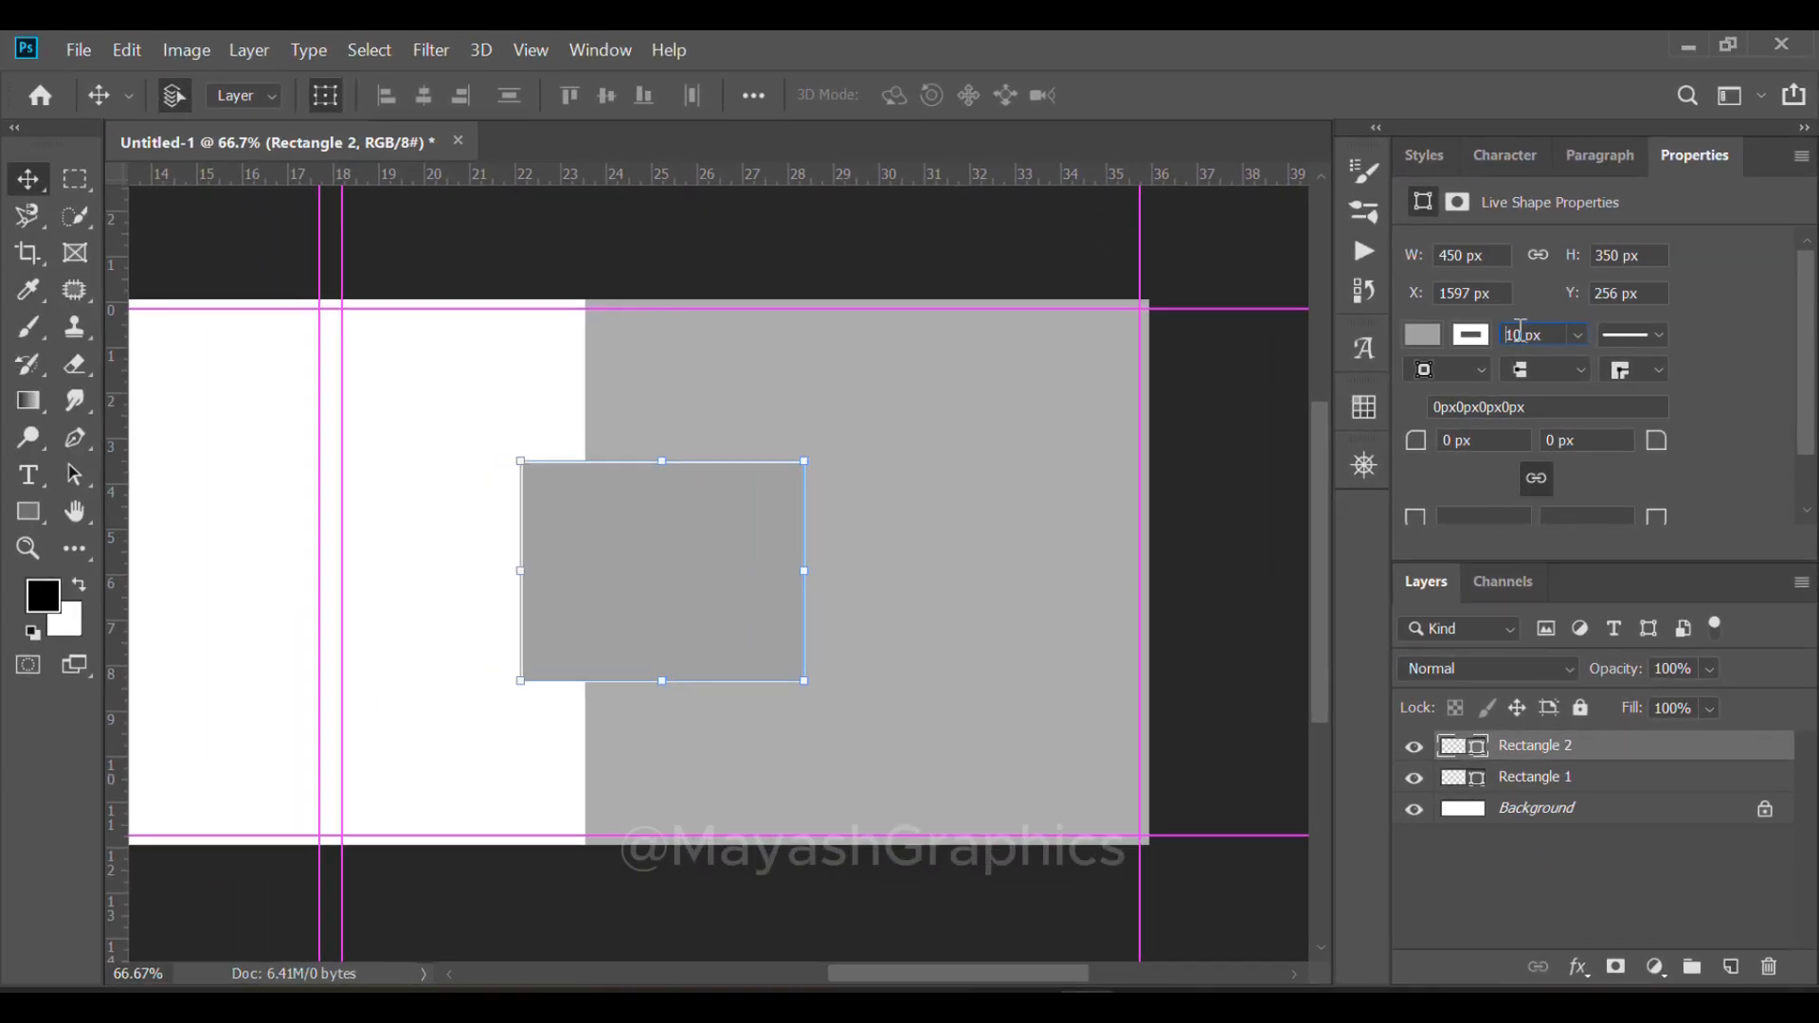
text(10)
Duplicate the white-bordered rectangle beside the original on the grey panel, and nudge the original toward the copy so their shared borders overlap
drag(695, 559, 974, 560)
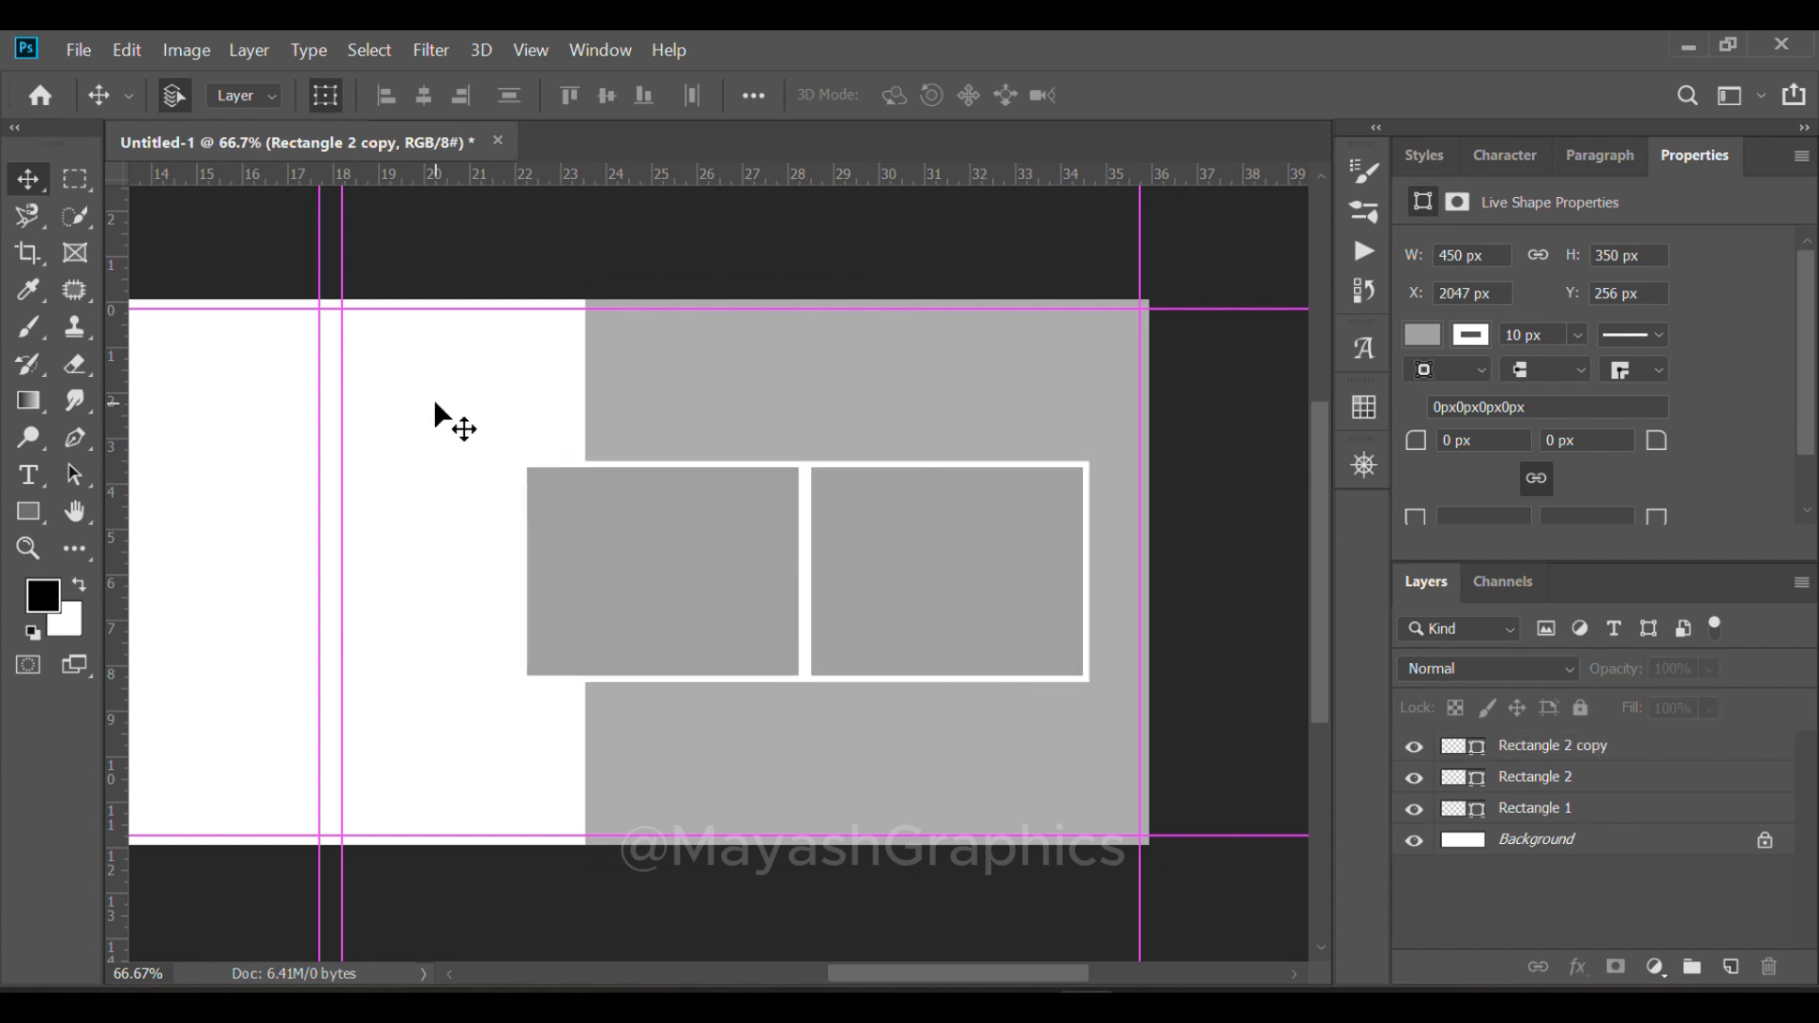
drag(941, 568, 938, 581)
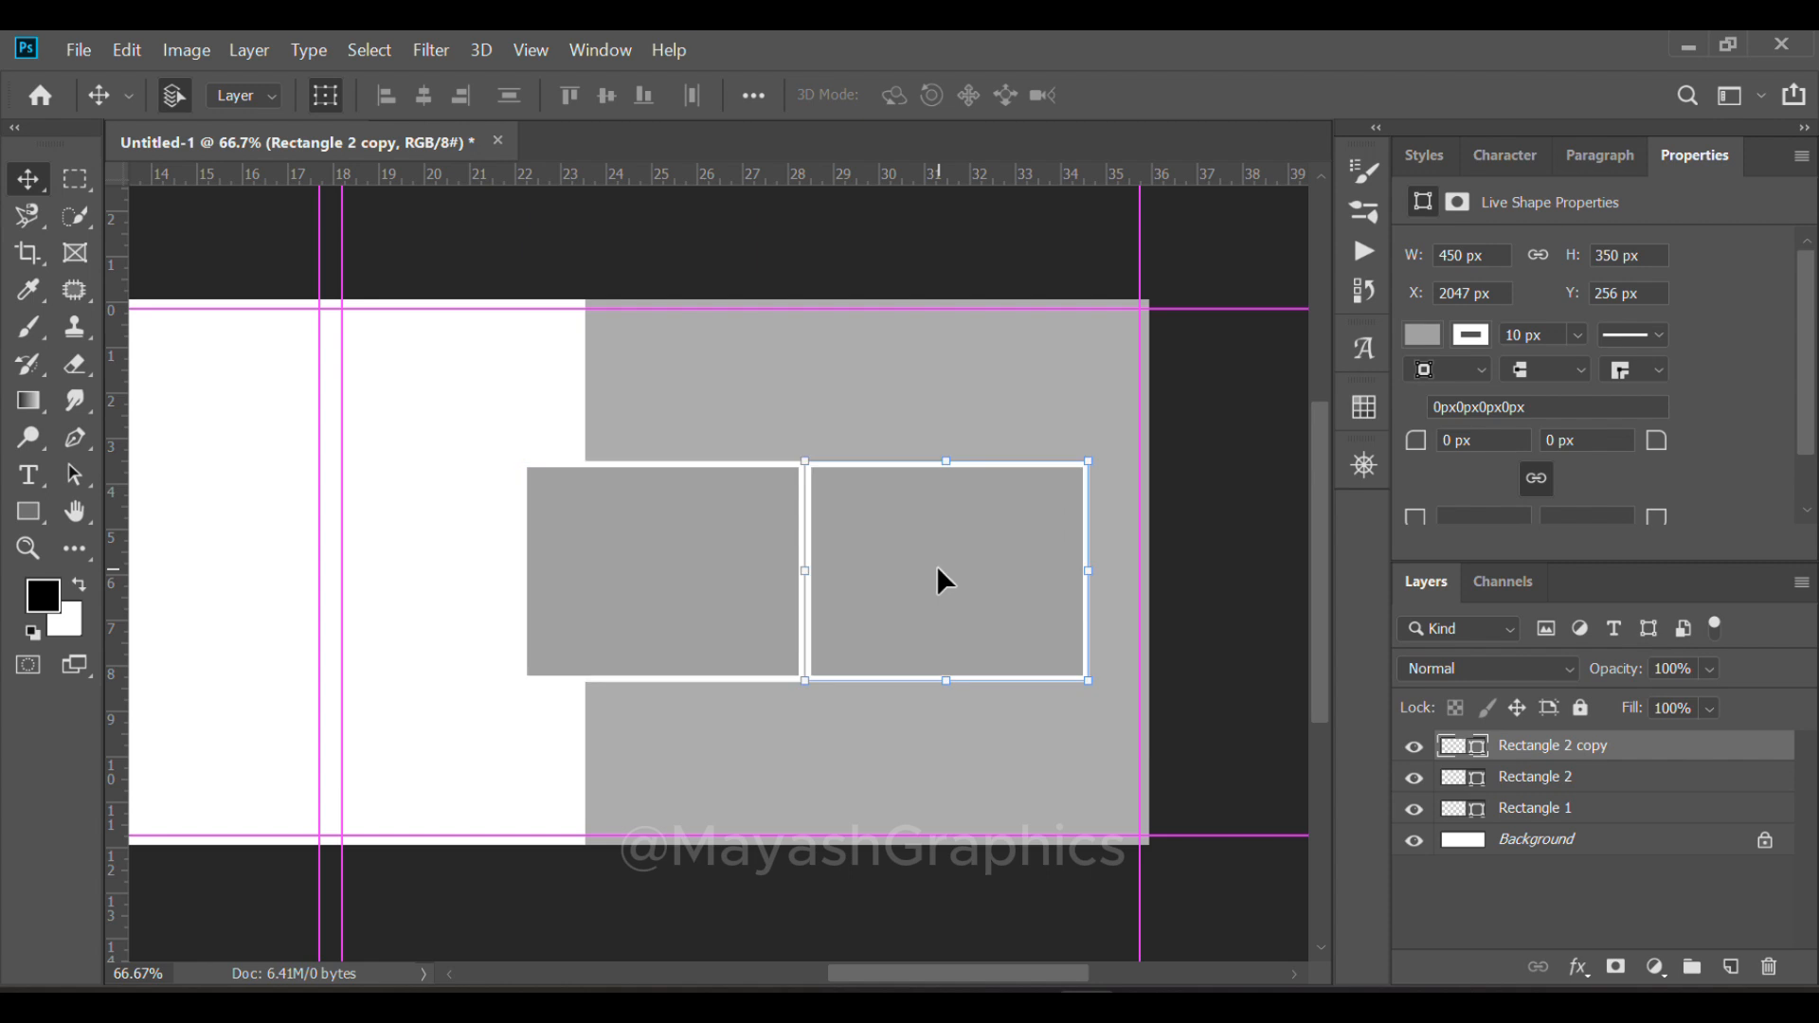
click(662, 591)
key(Right)
key(Right)
key(Right)
key(Right)
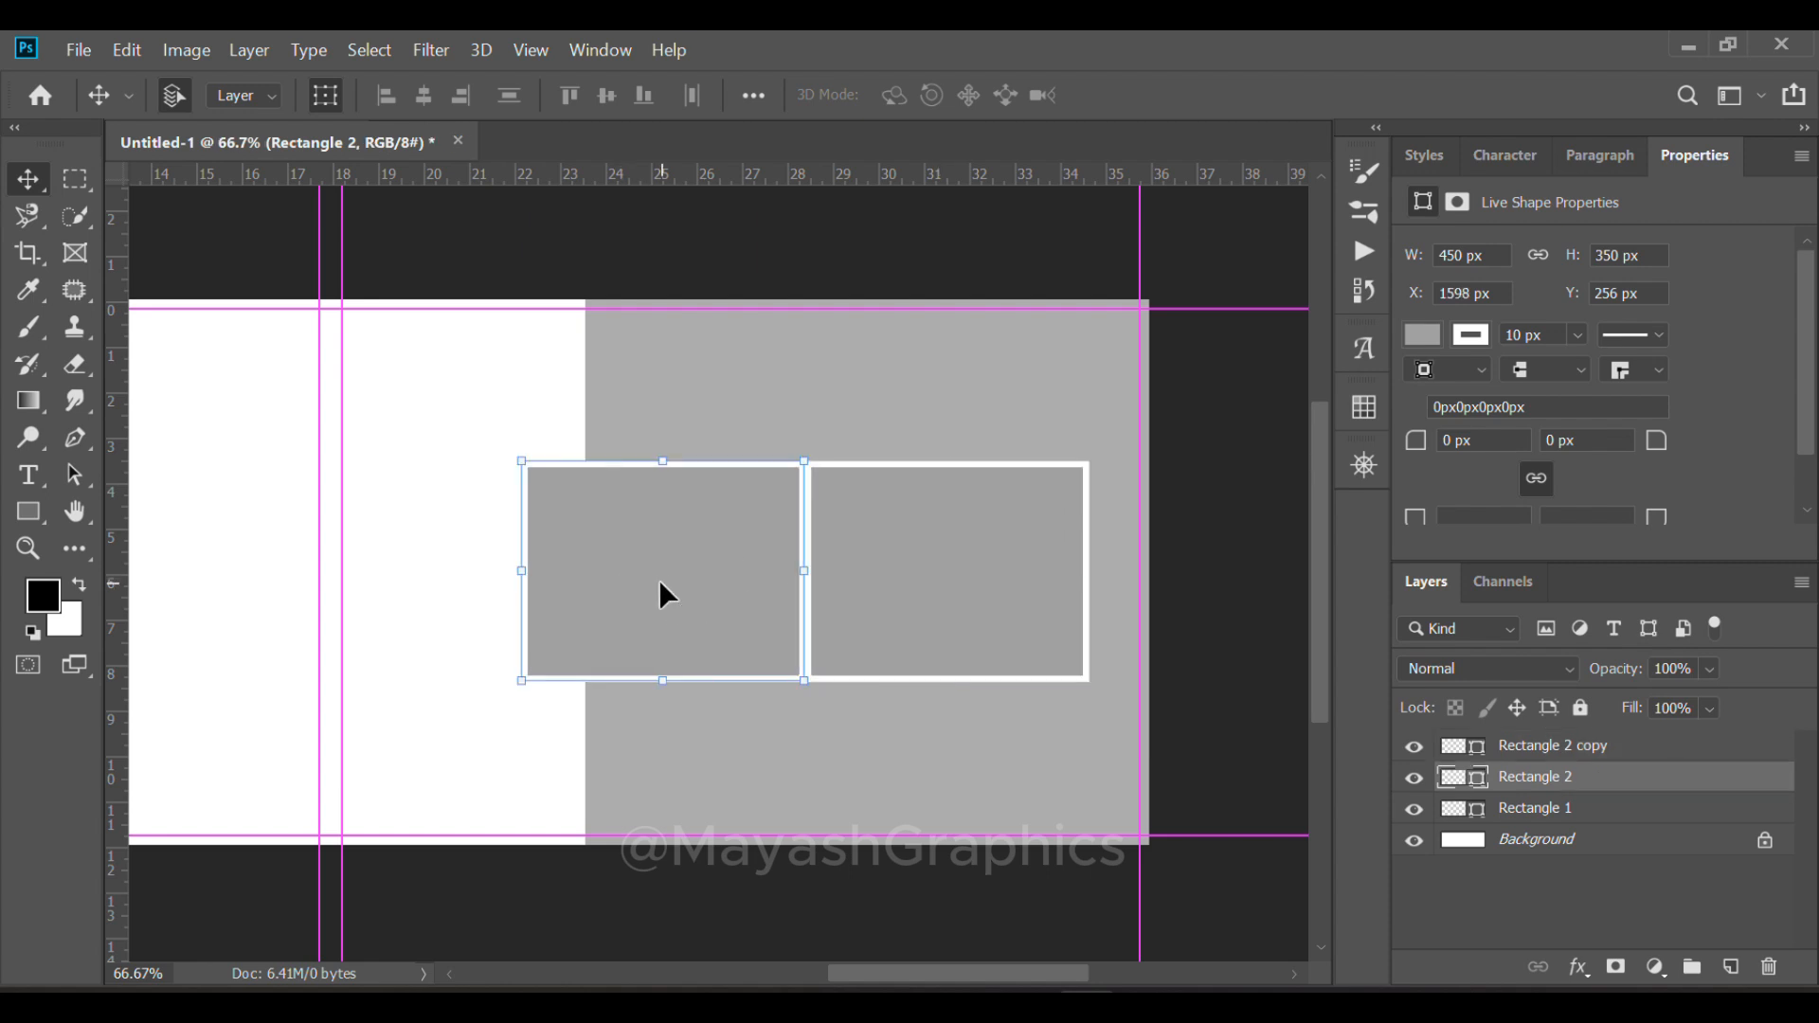
key(Right)
key(Right)
key(Right)
key(Right)
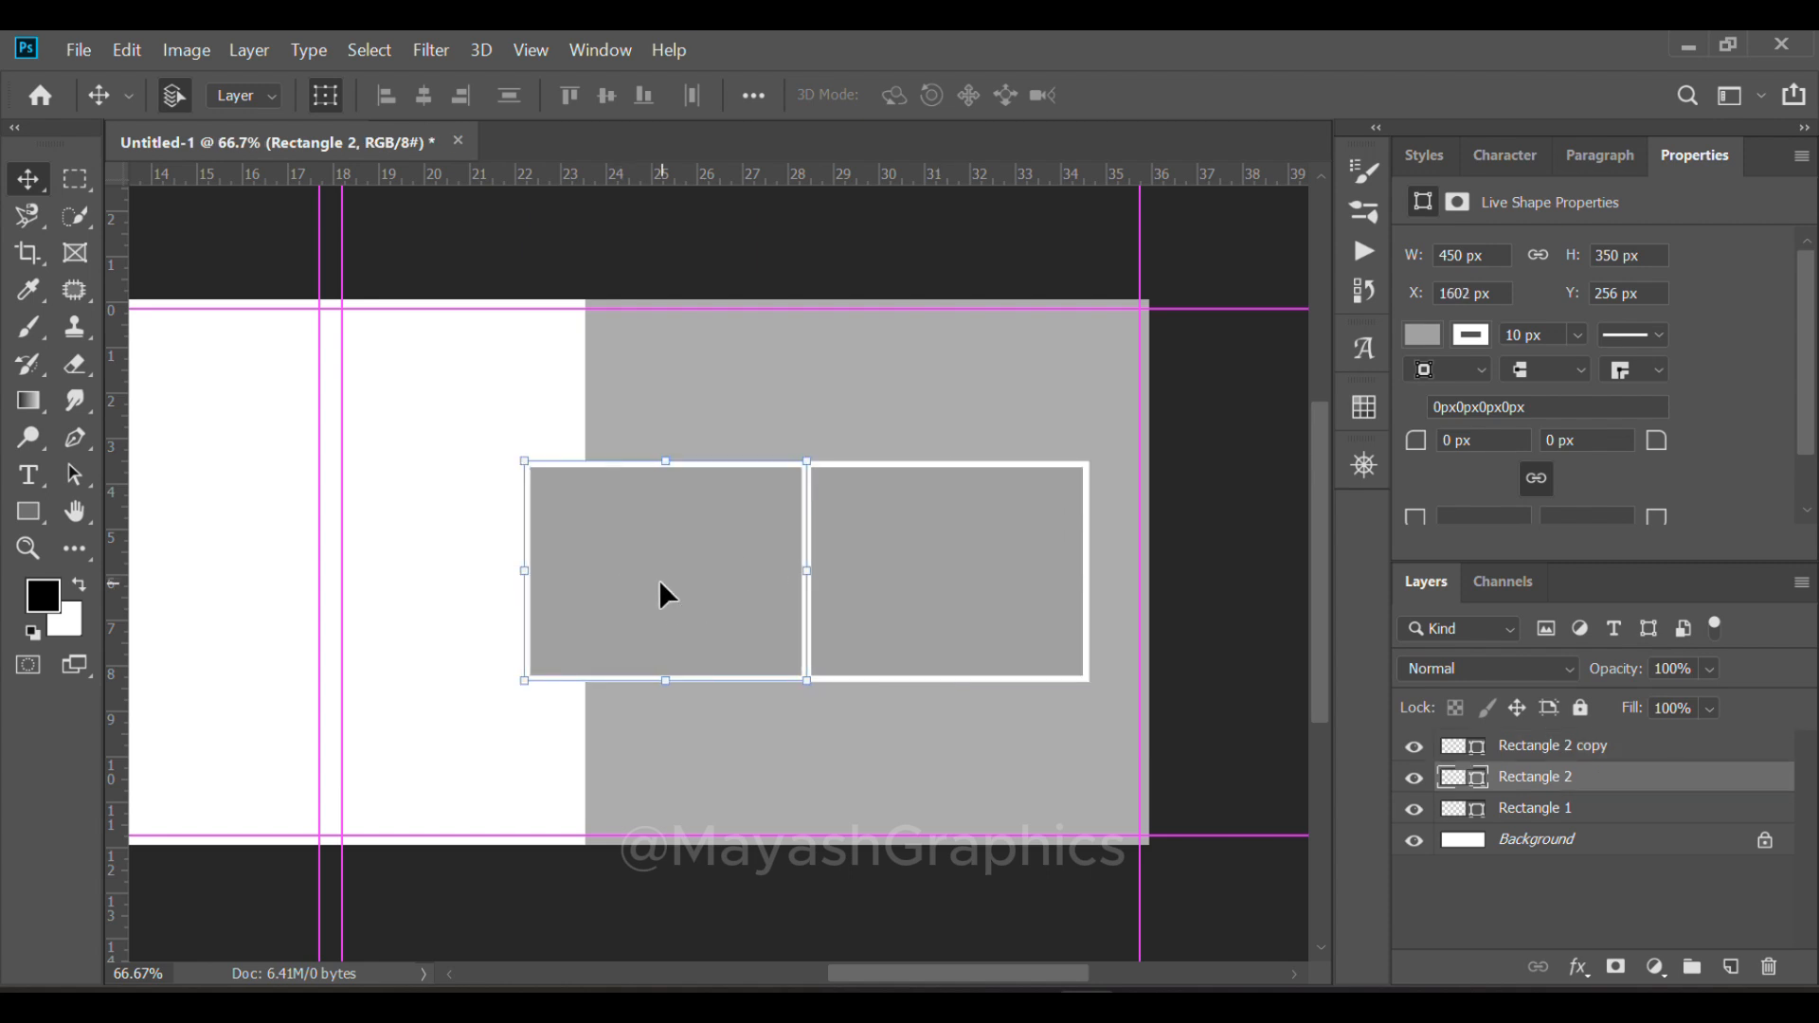
key(Right)
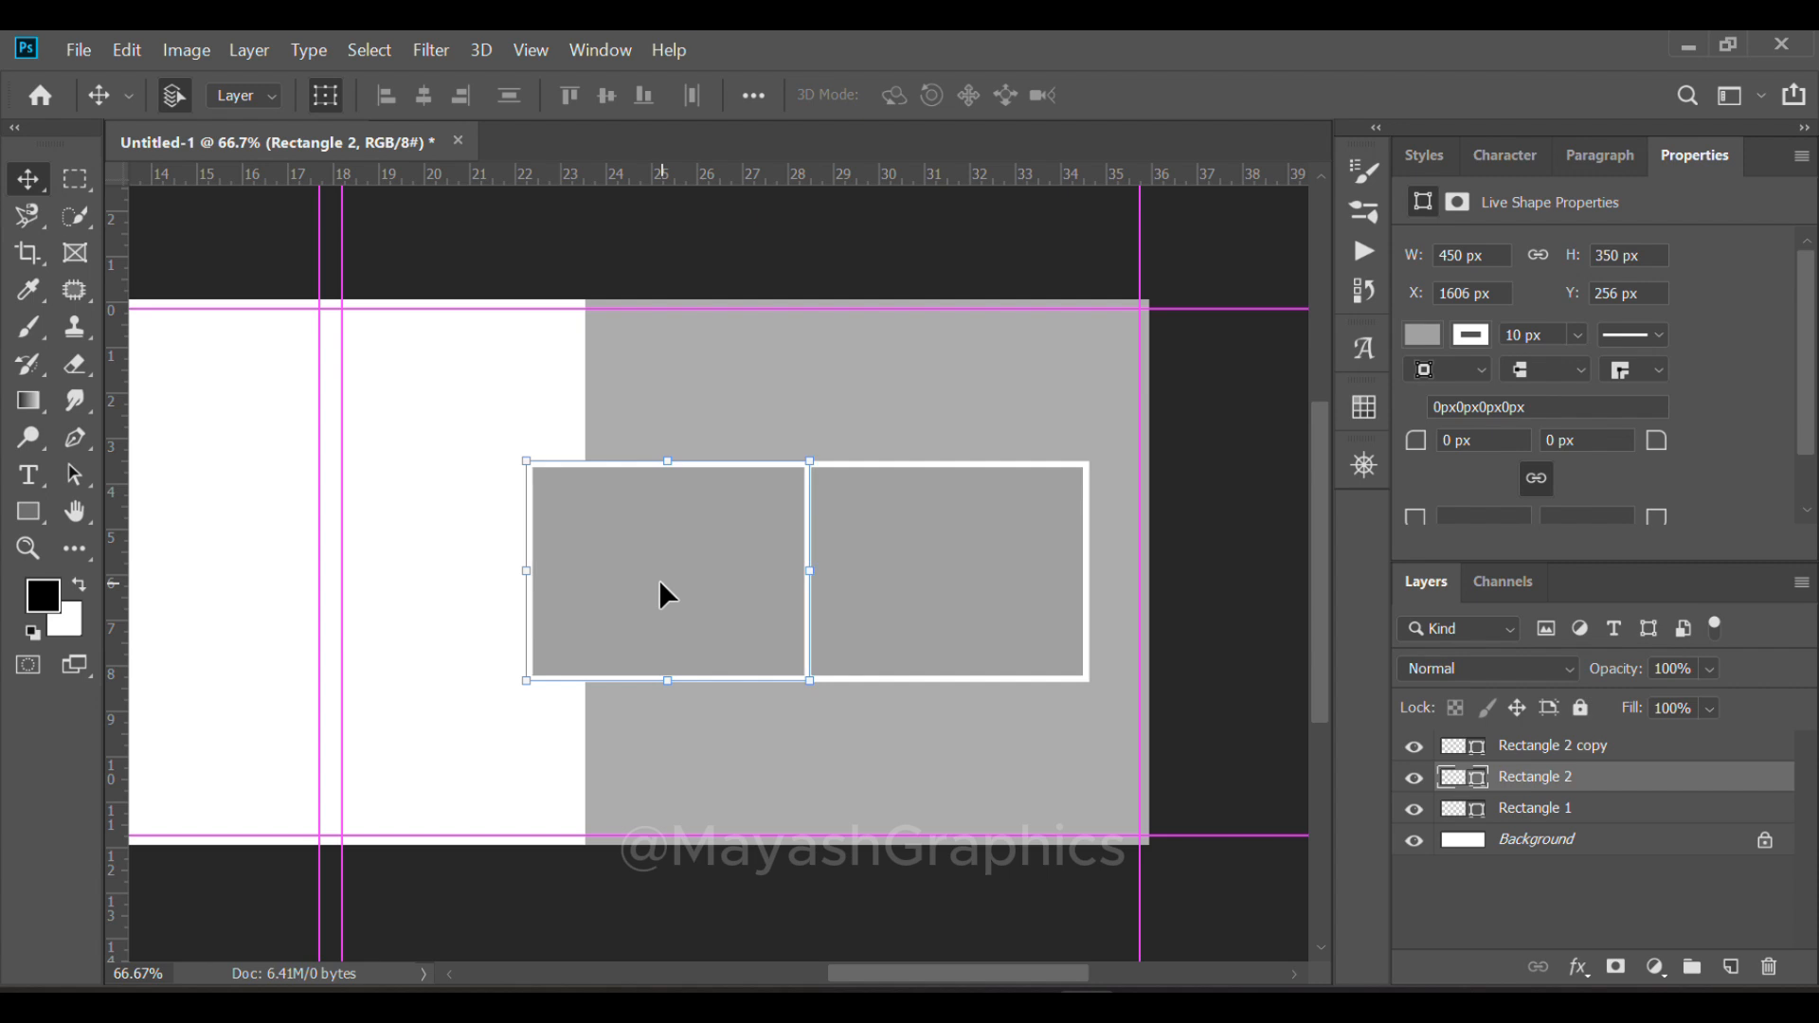
click(441, 388)
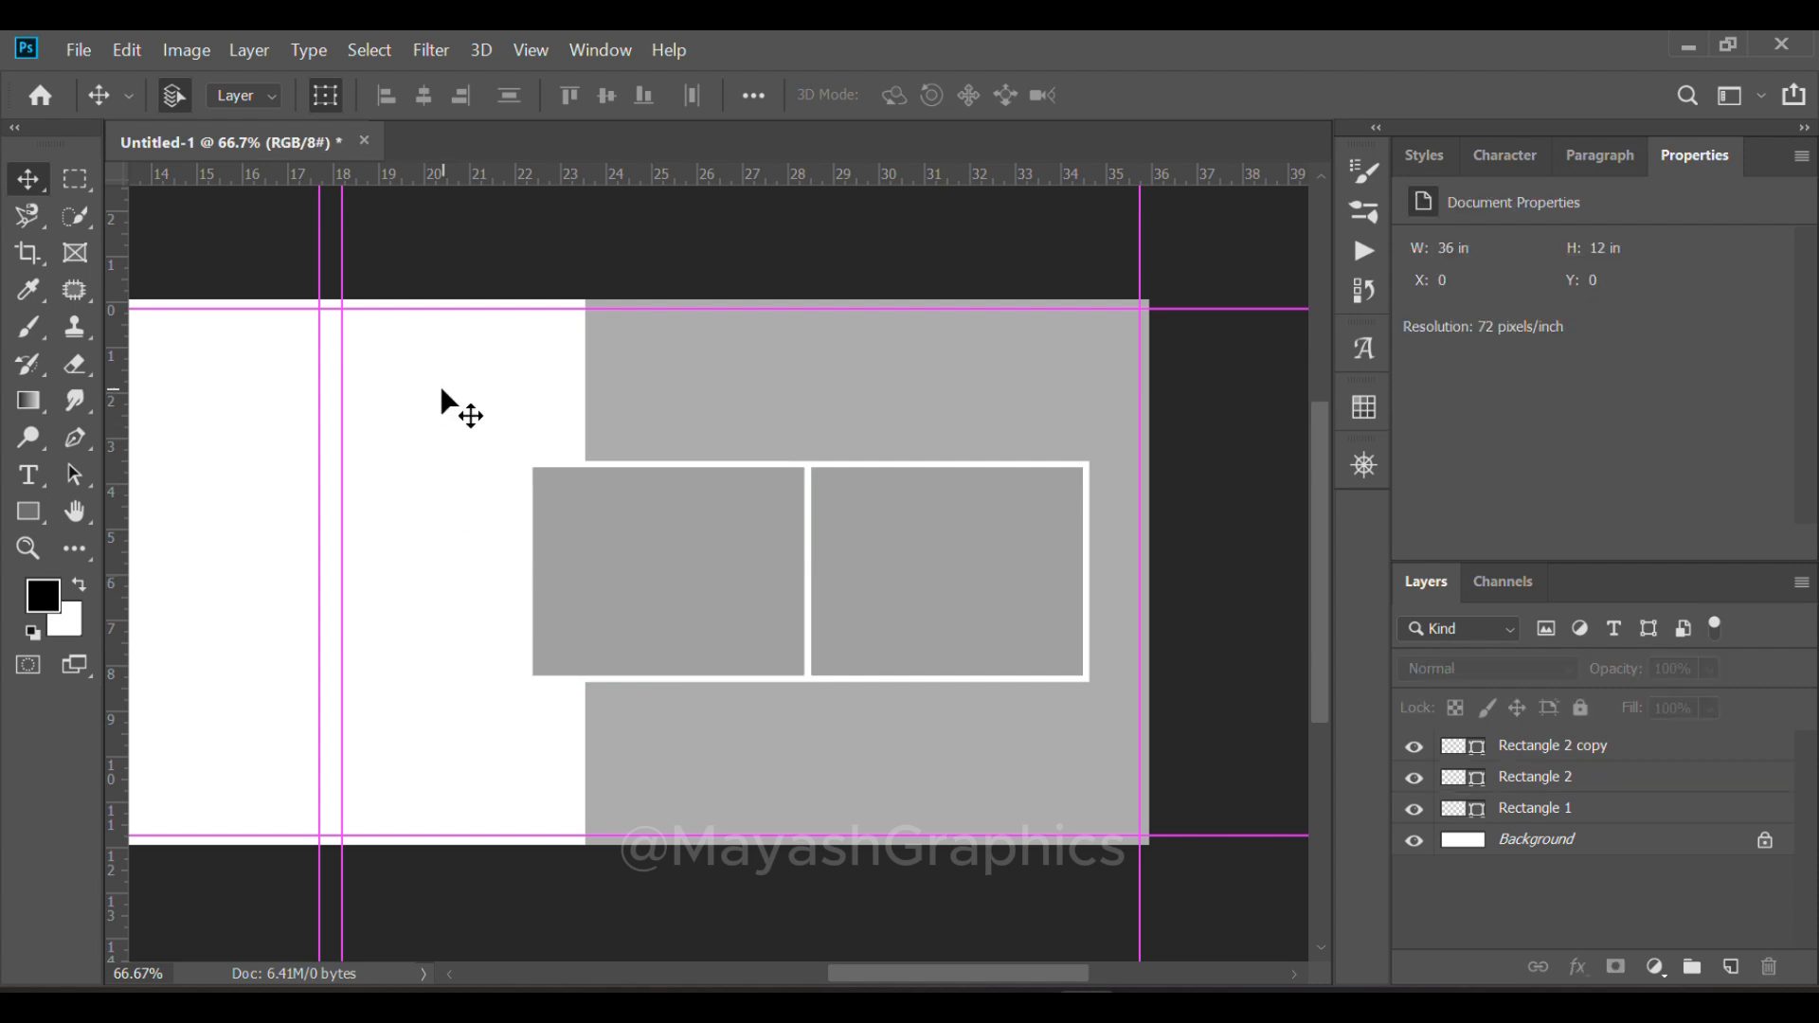
Draw a rectangle of about 838 by 437 px from the grey panel's inner edge around the two frames, and remove its fill
key(u)
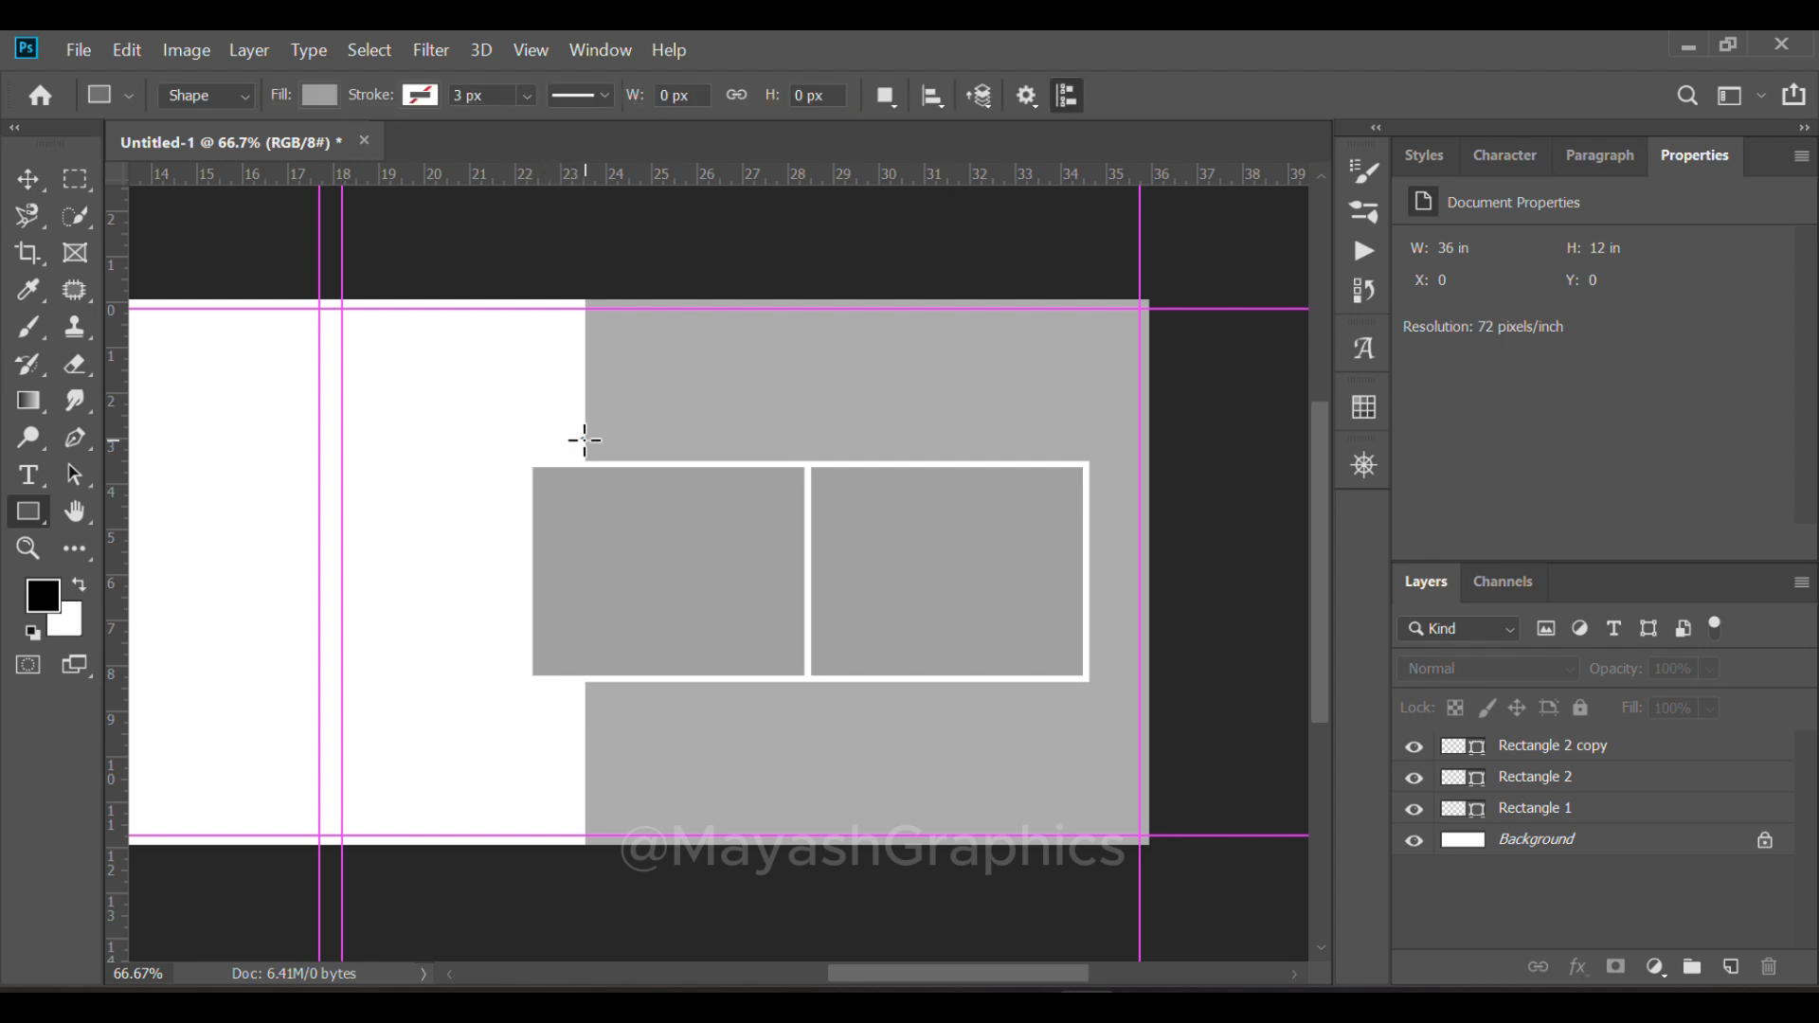
drag(585, 440, 1112, 715)
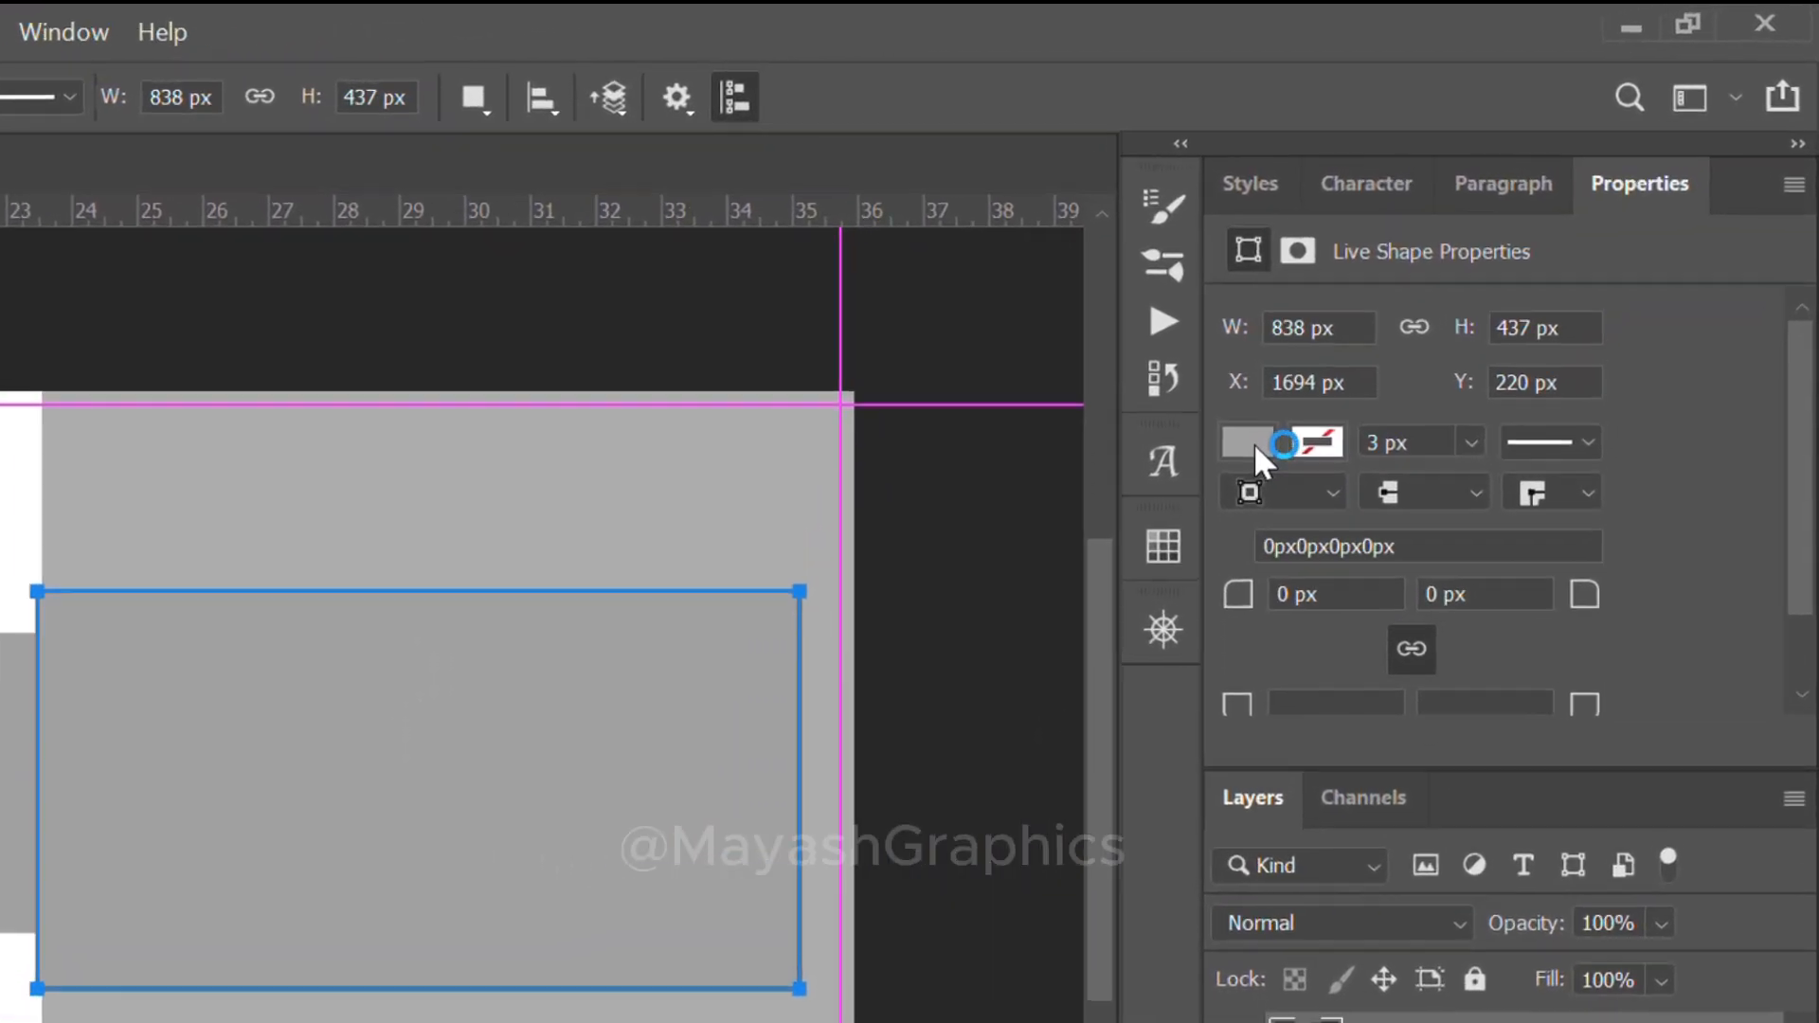
click(1426, 335)
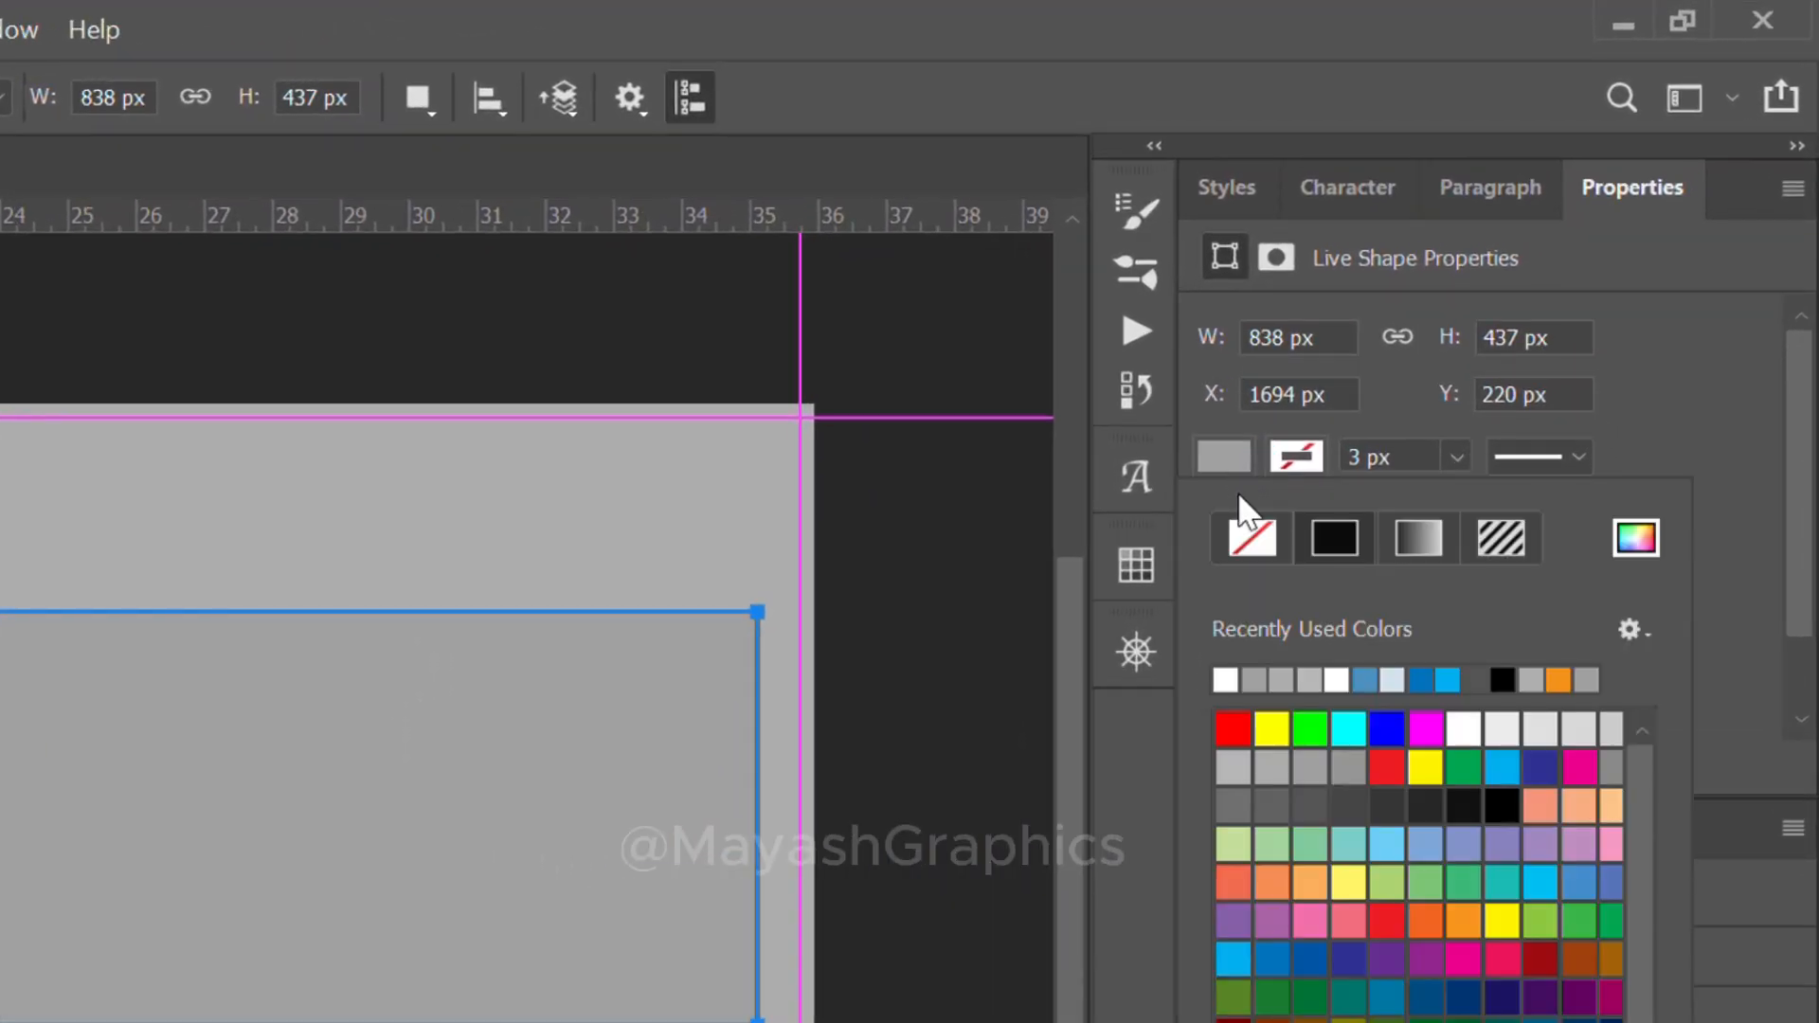
click(1251, 538)
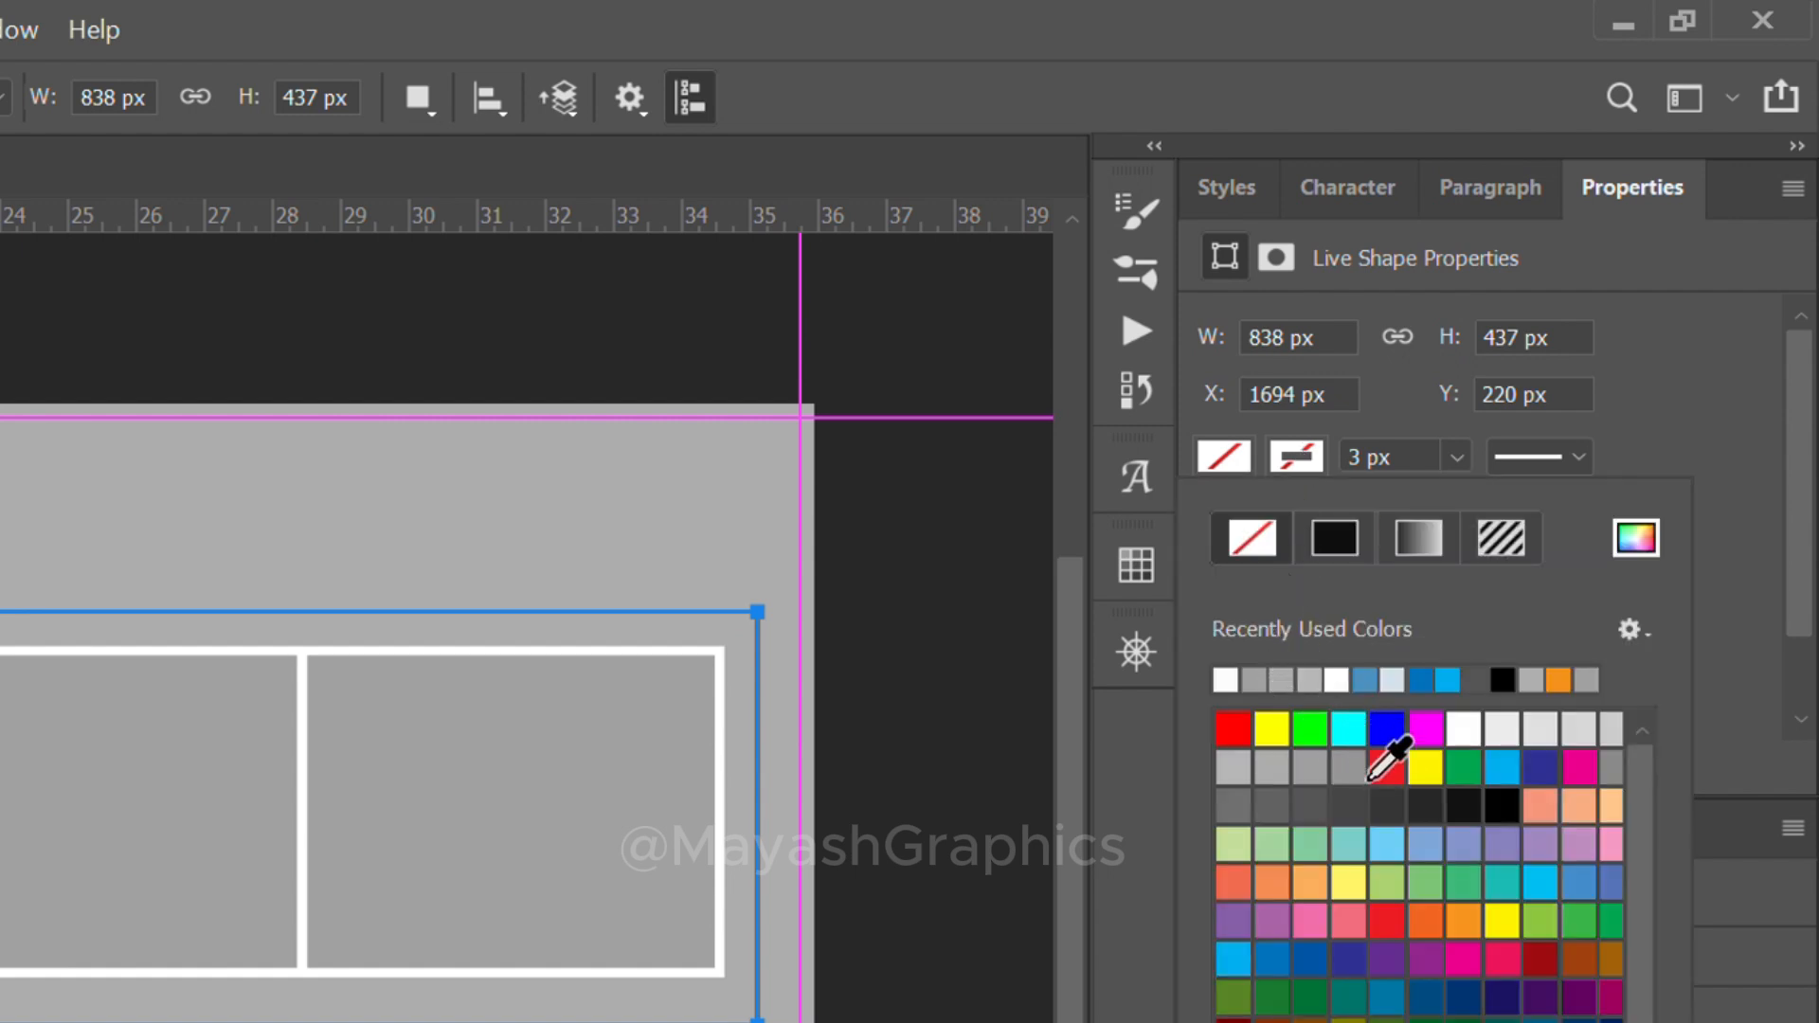
Give the large unfilled rectangle a dark grey stroke 5 px wide
click(1437, 803)
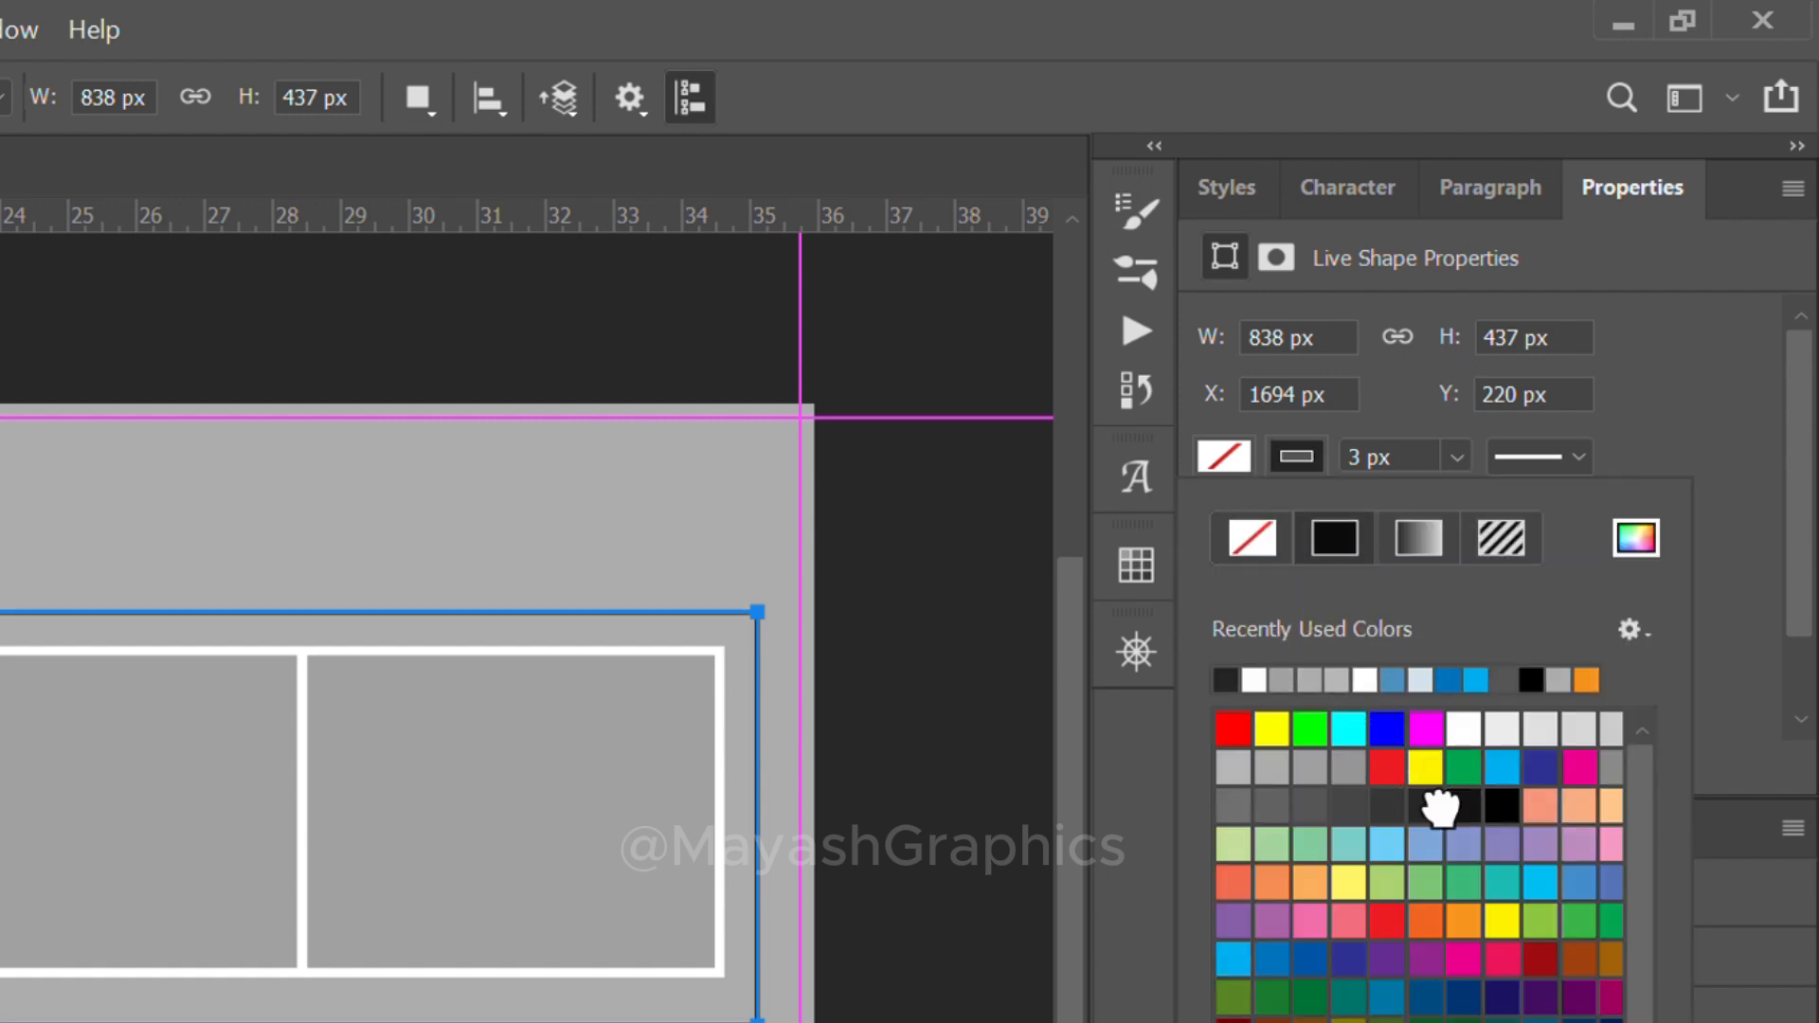
click(1371, 456)
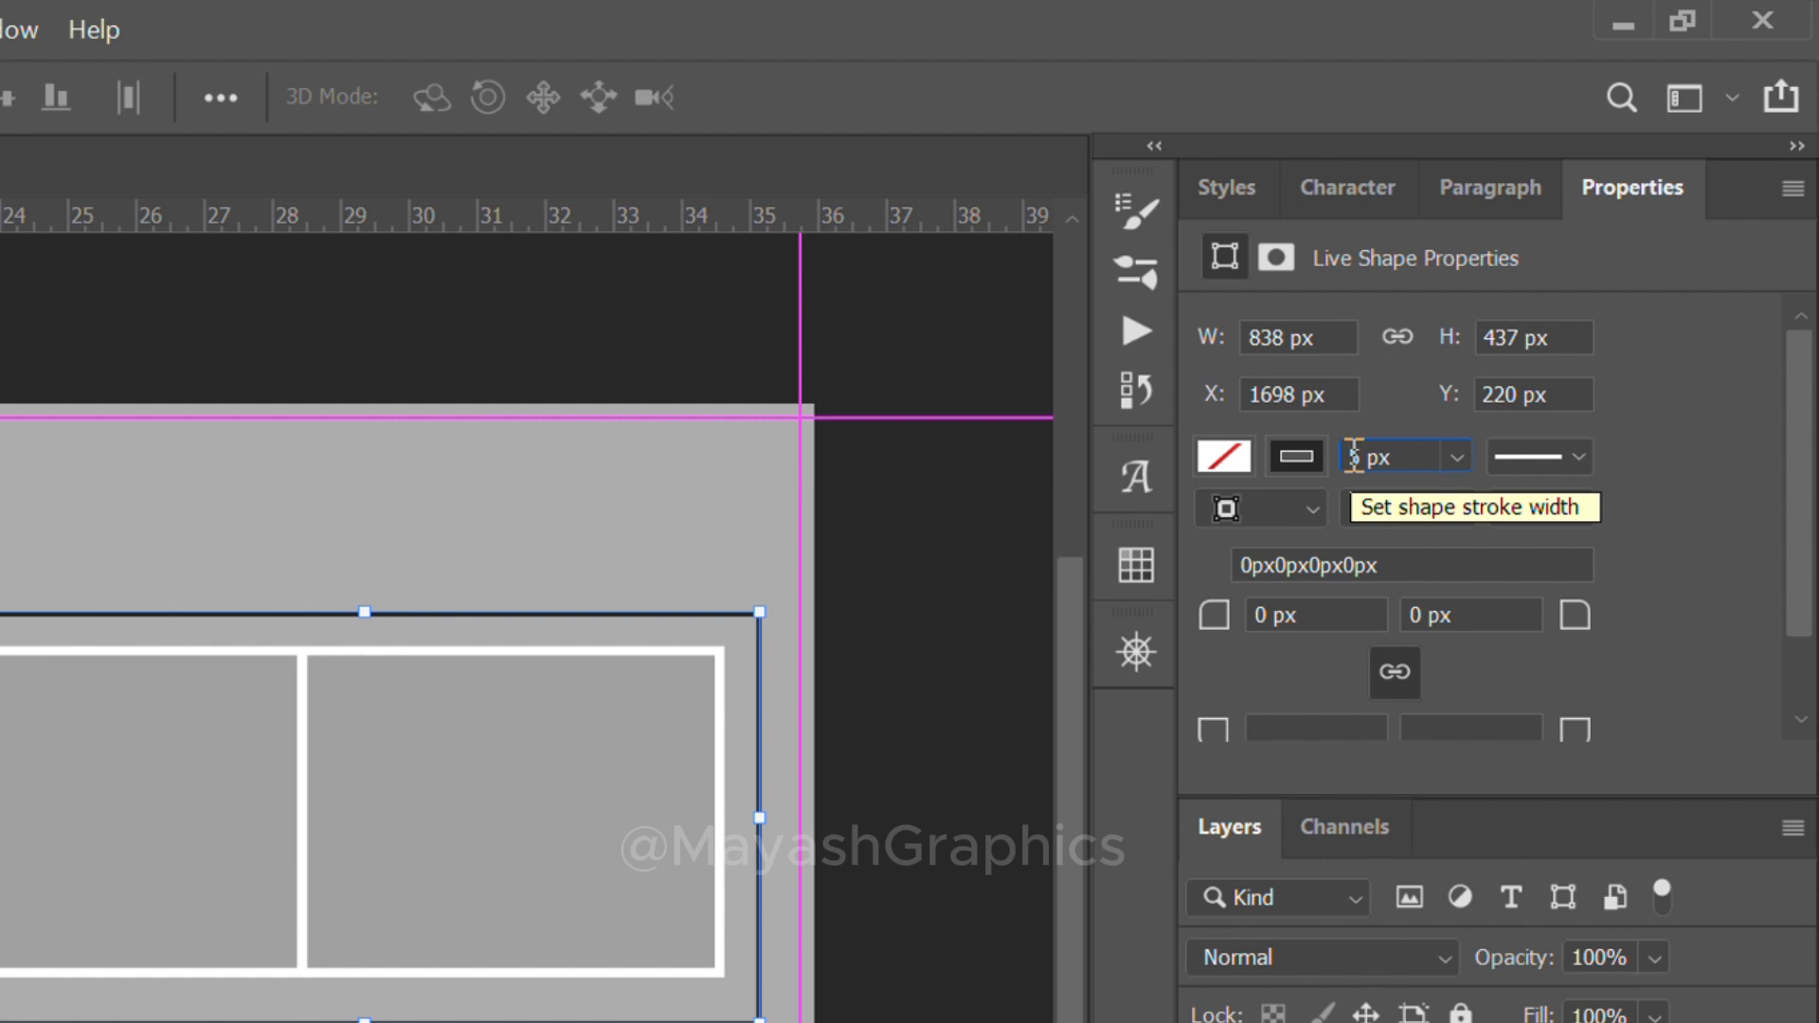
click(1355, 456)
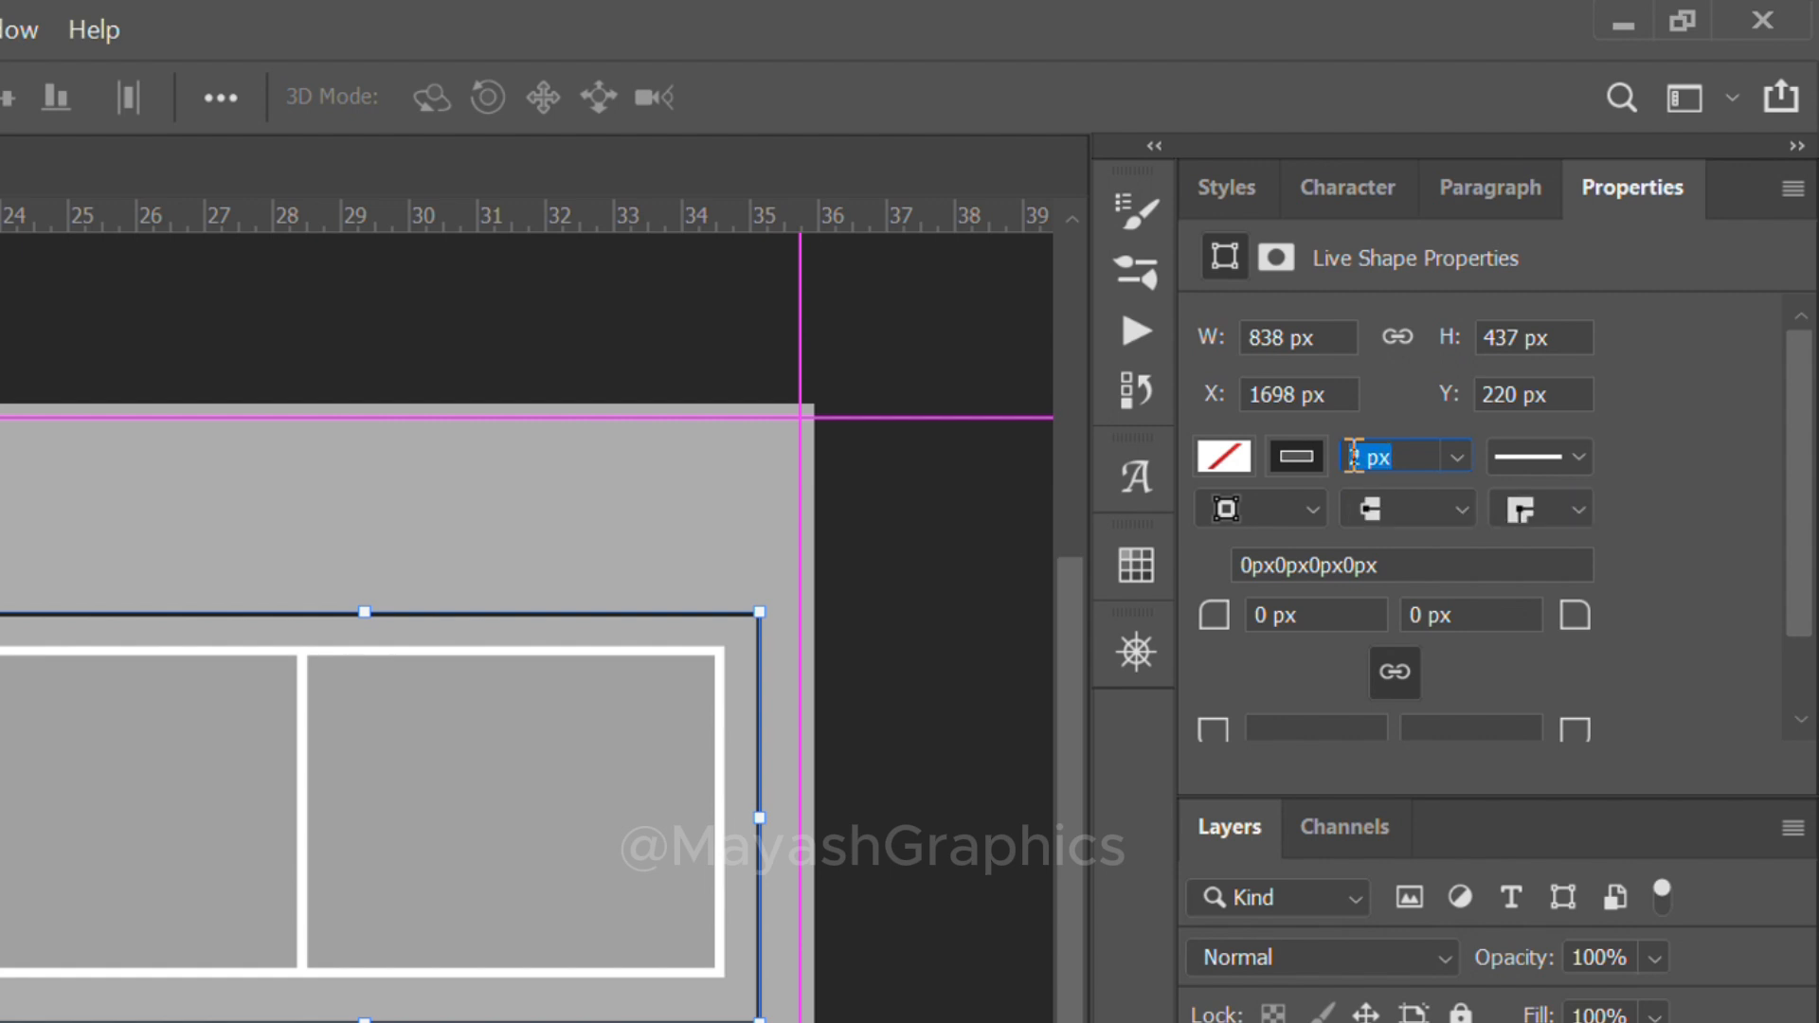
text(0)
click(195, 325)
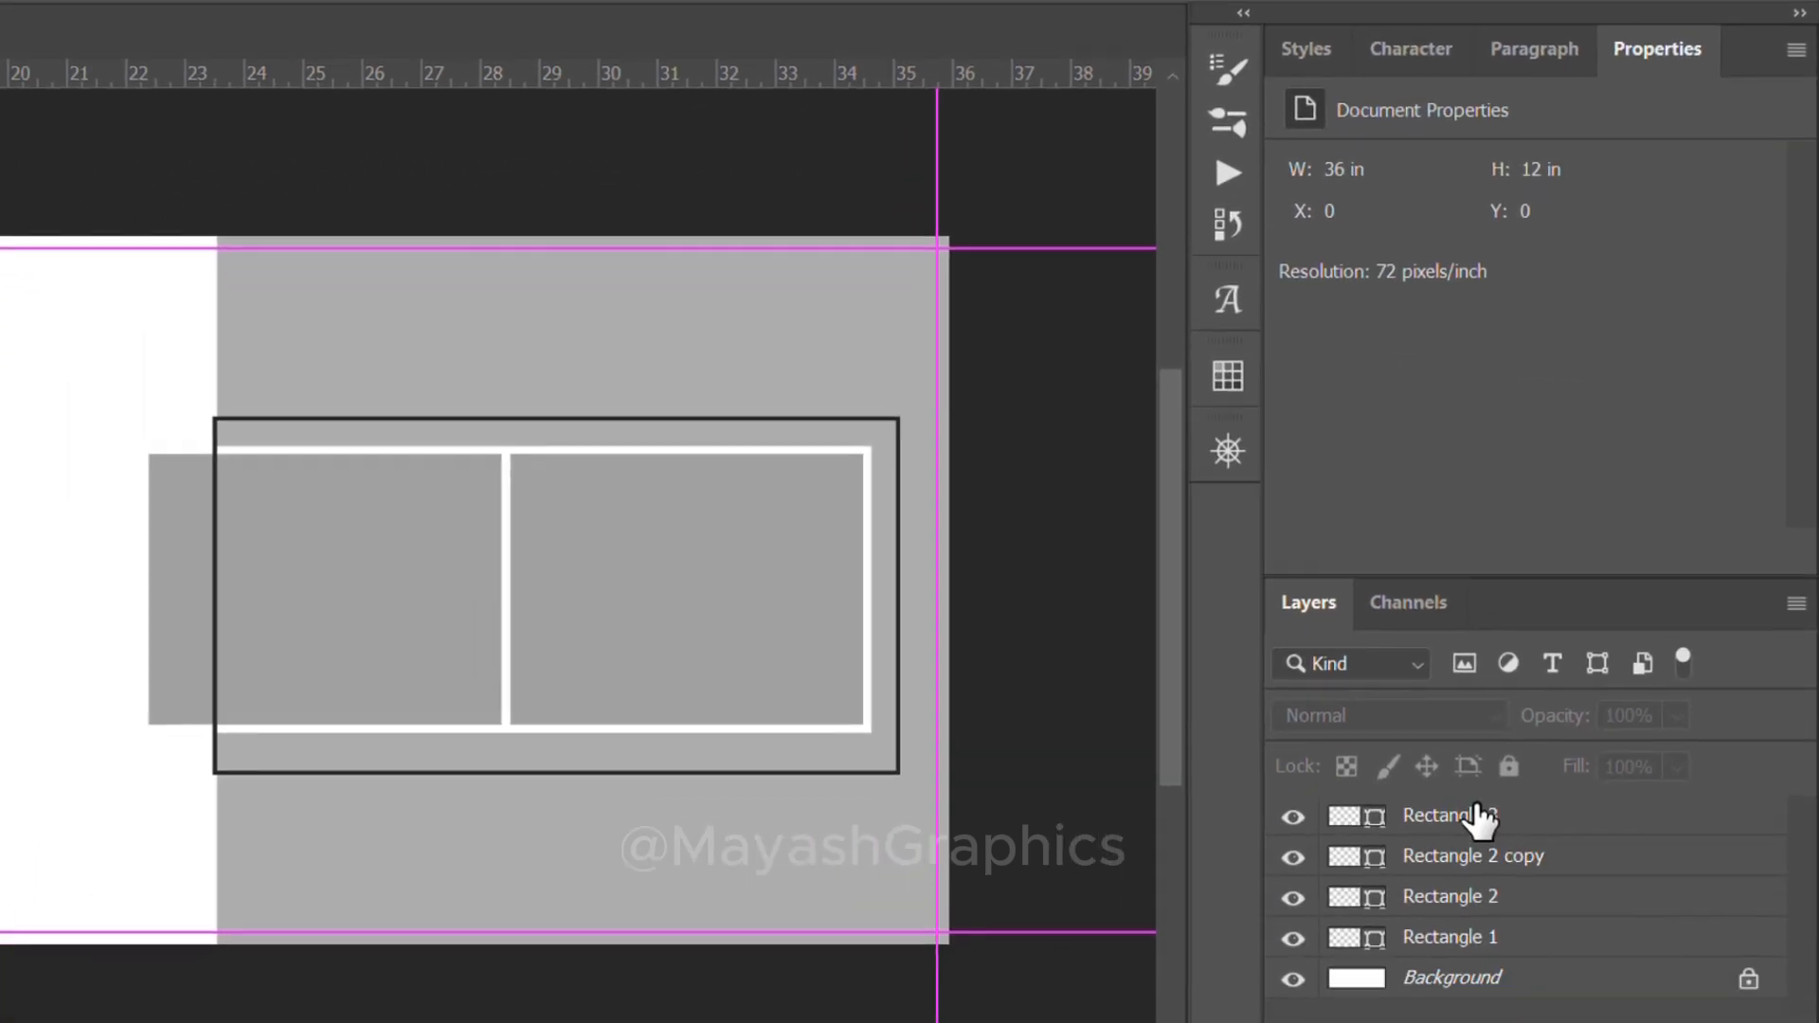
Move the Rectangle 3 layer down the stack to sit between Rectangle 2 and Rectangle 1
click(1450, 949)
key(ctrl+bracketleft)
key(ctrl+bracketleft)
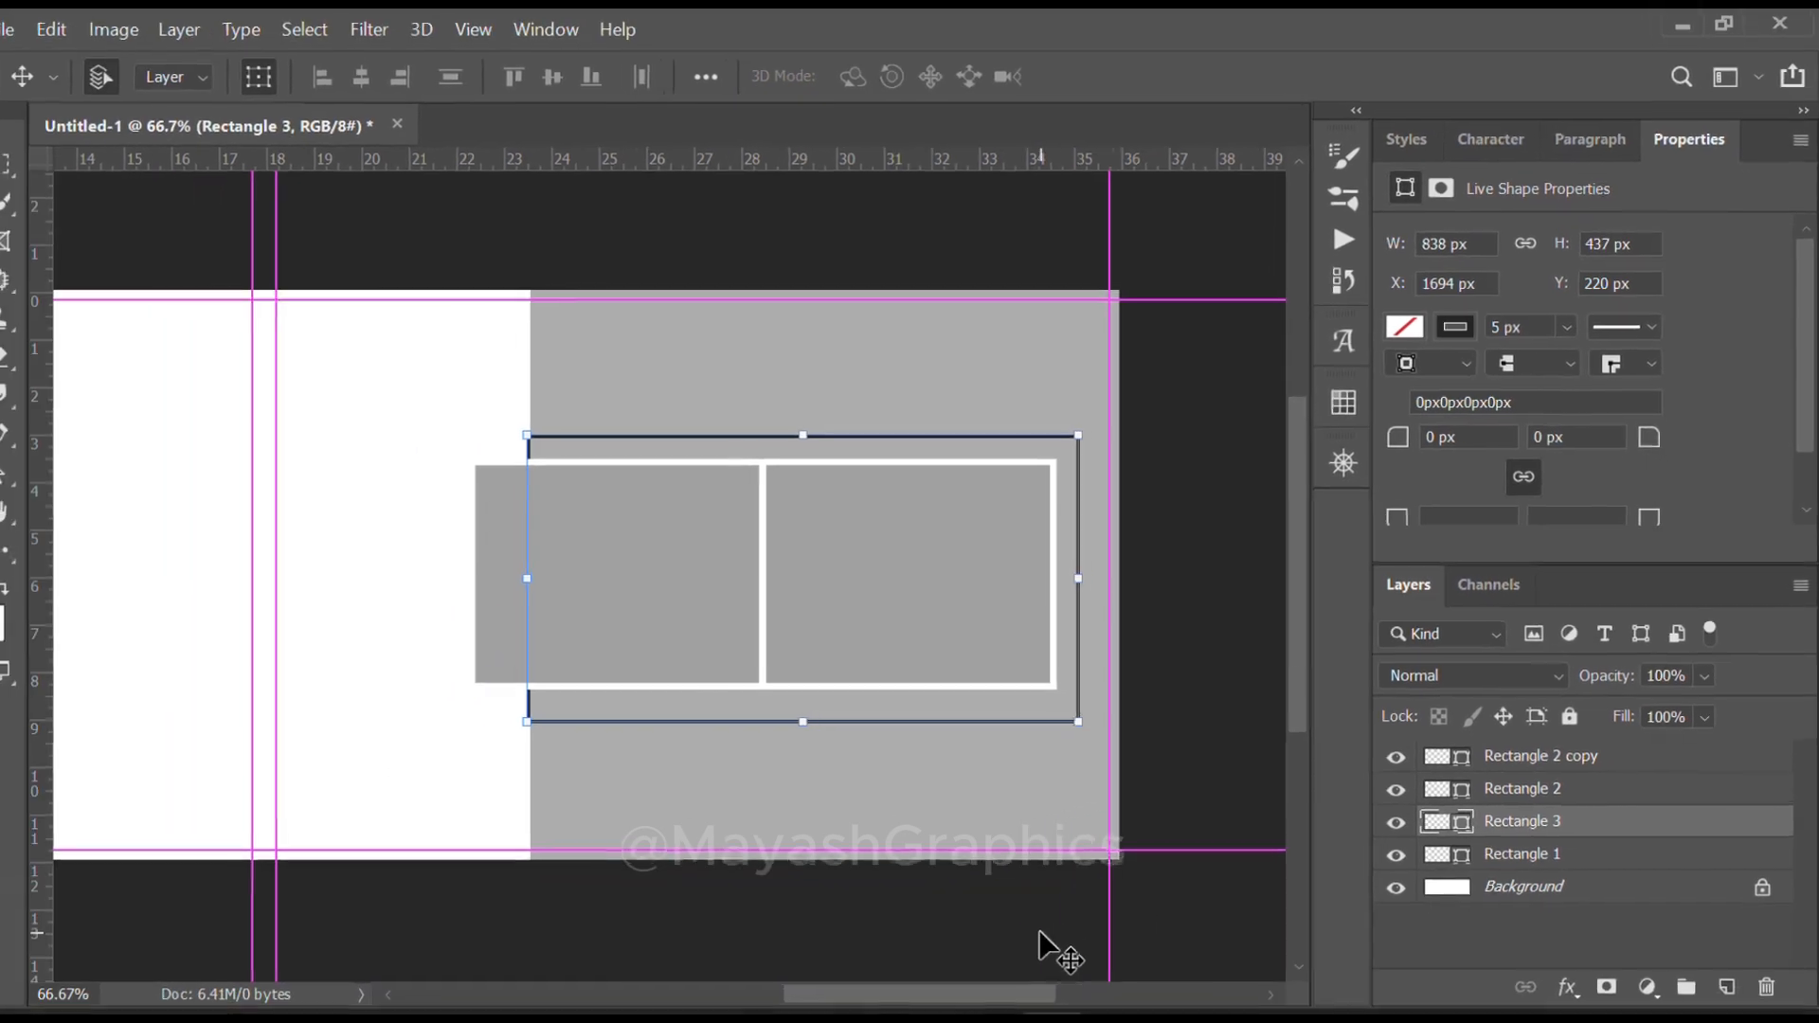
click(885, 1014)
Add a layer mask to the Rectangle 3 outline layer
click(1573, 792)
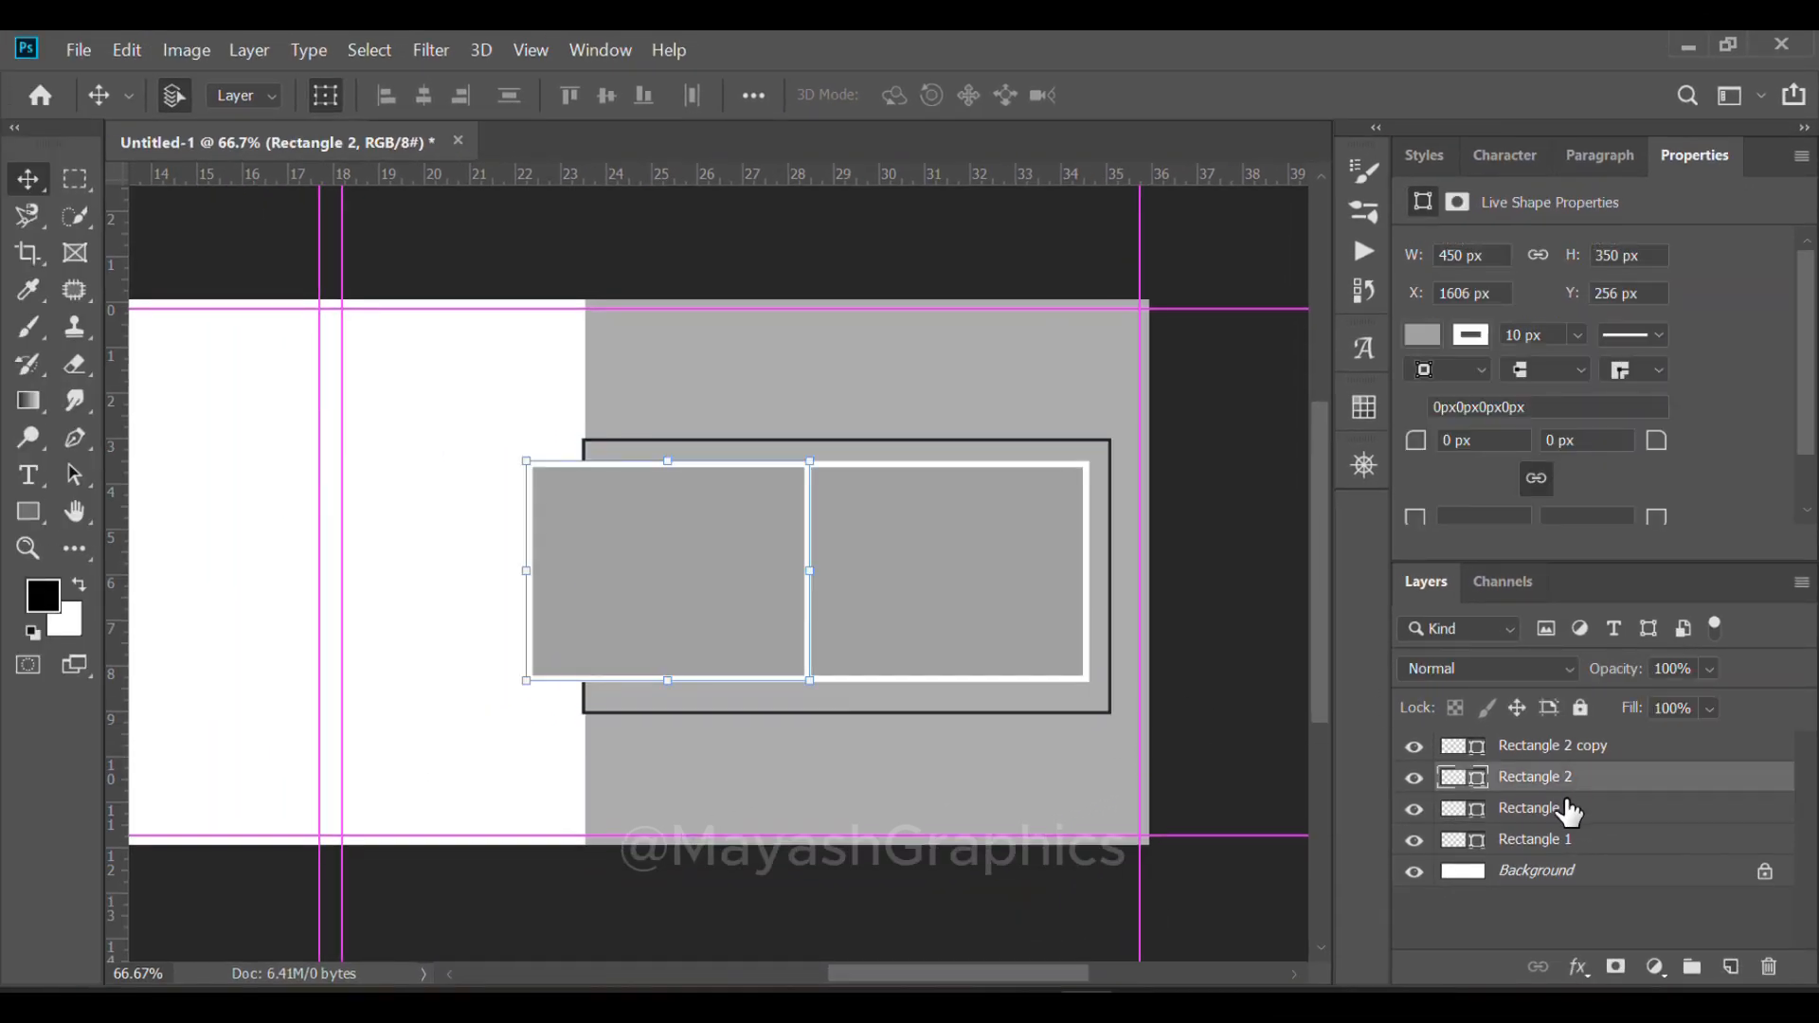
click(1566, 813)
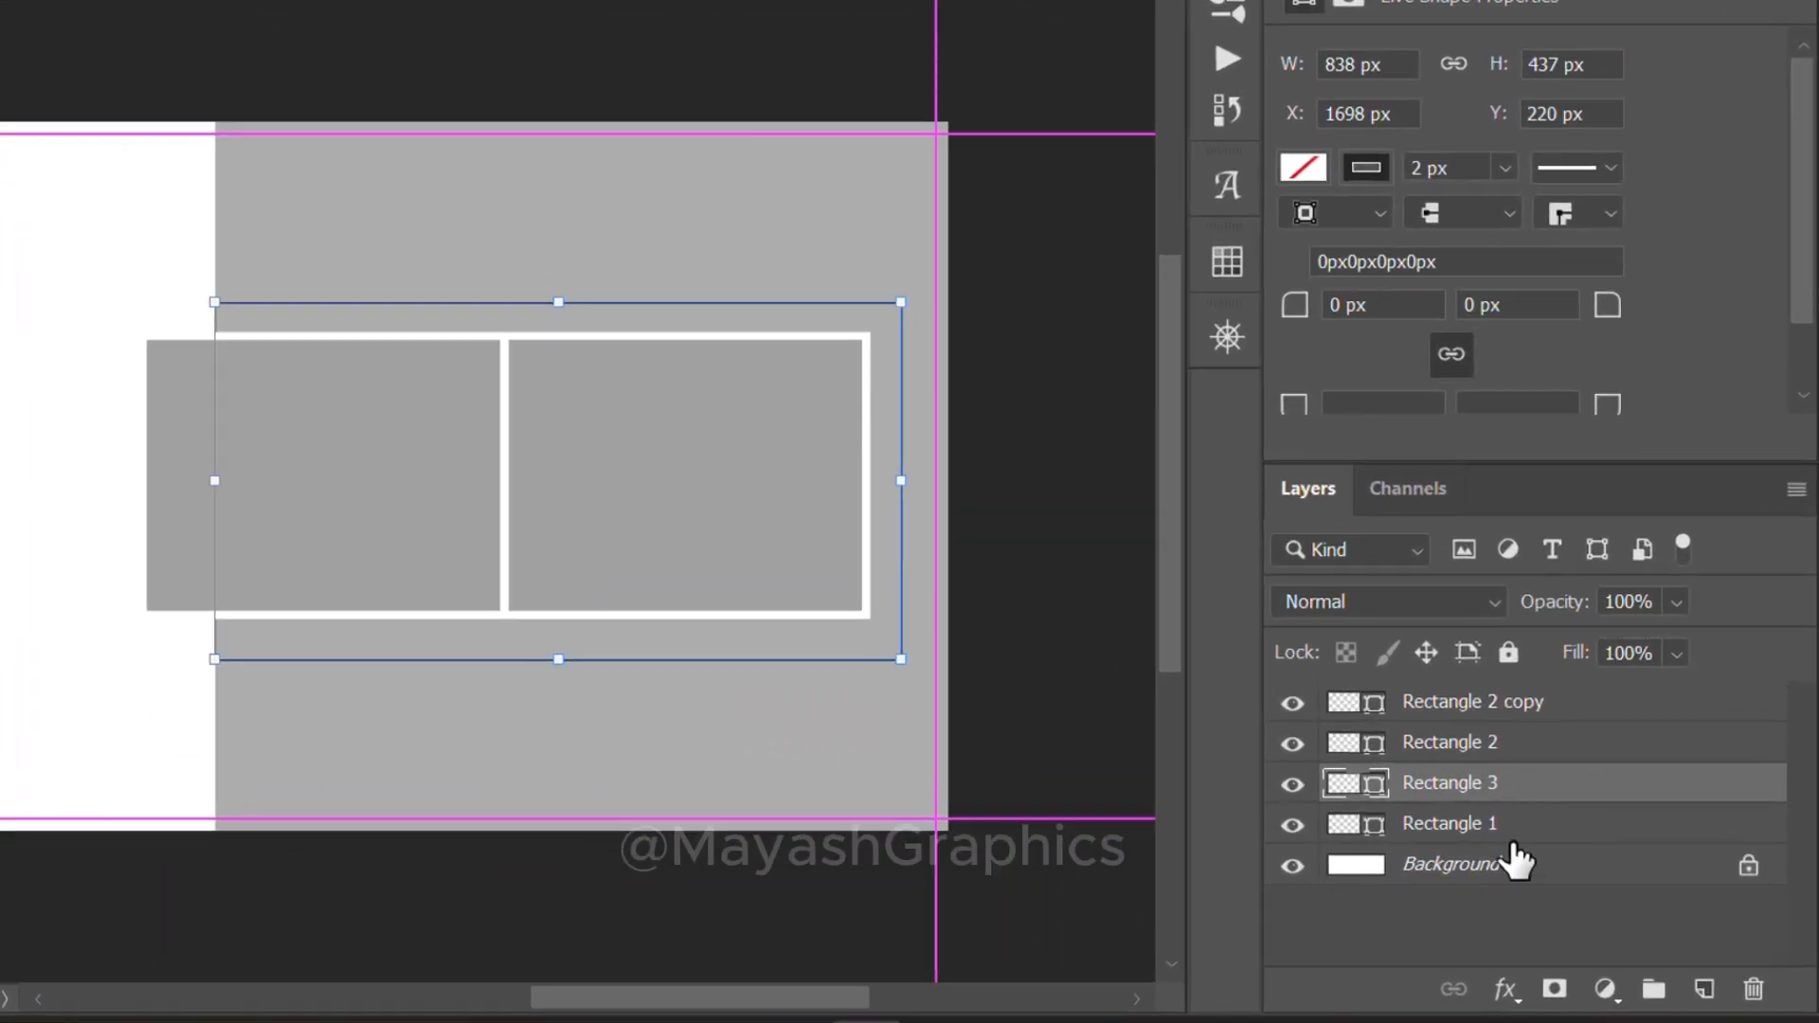
click(1555, 990)
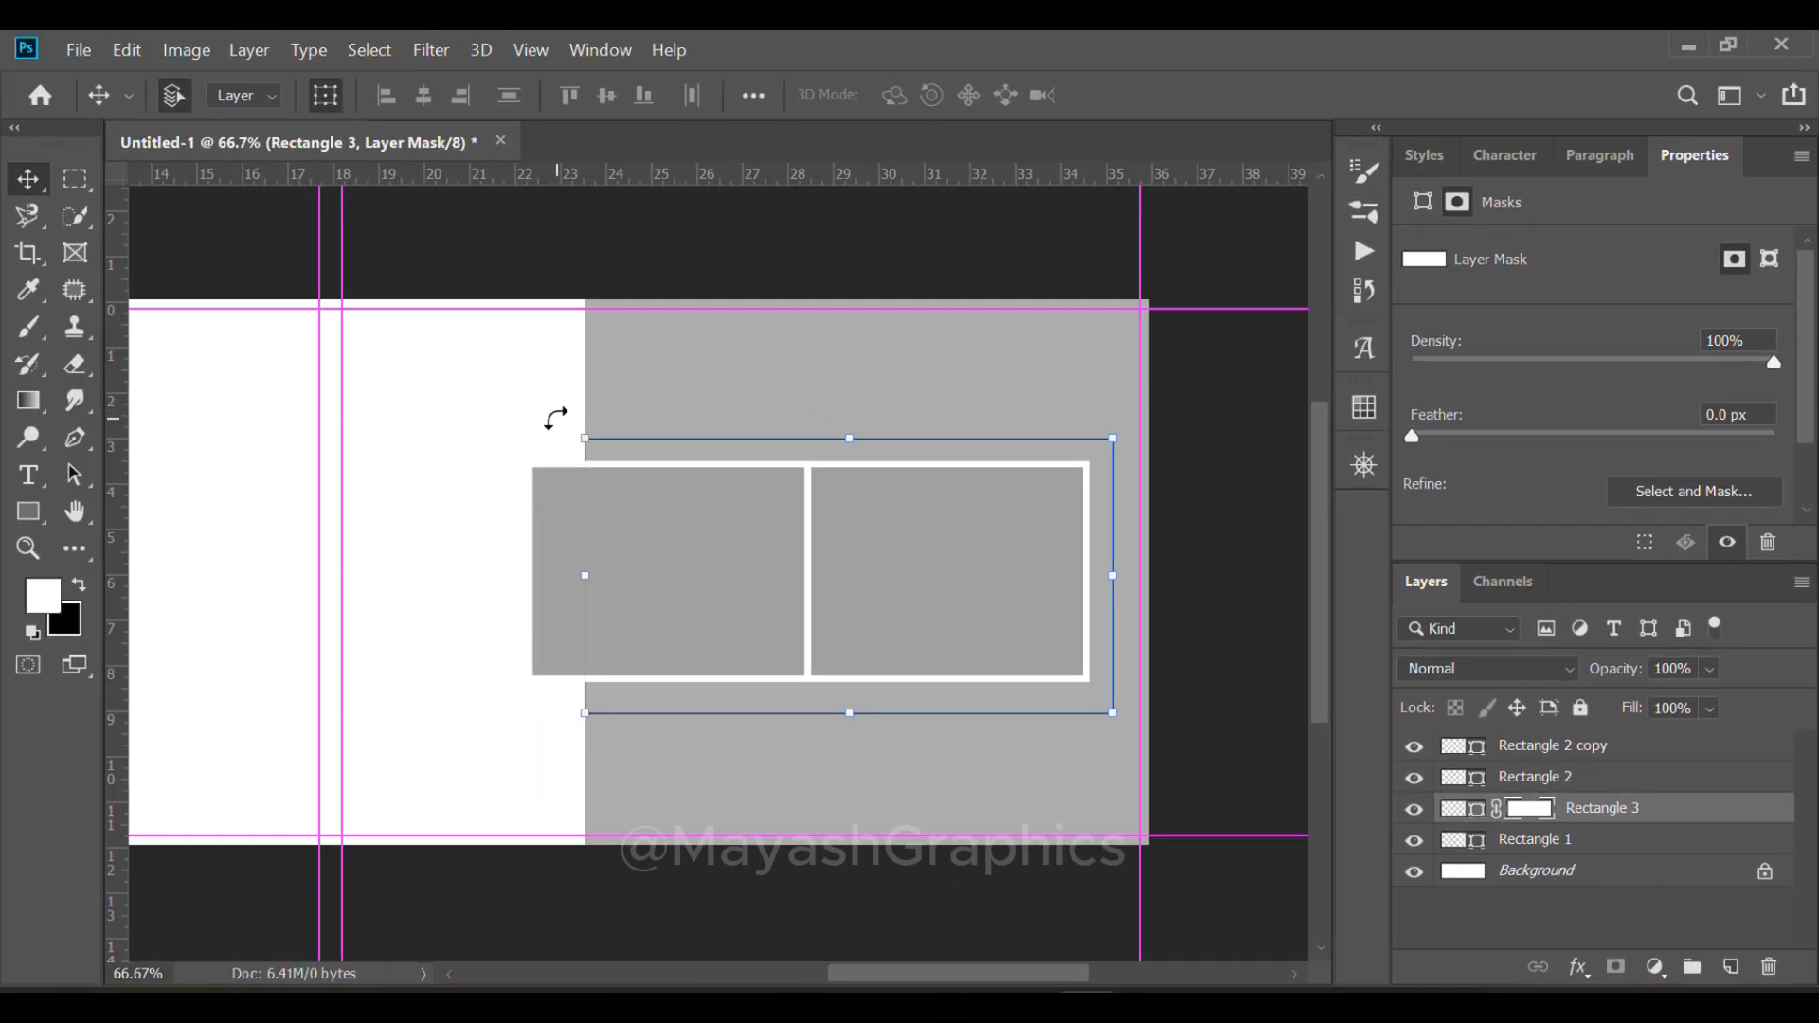
Set the Brush to paint in black and raise its opacity for use on the outline's layer mask
key(b)
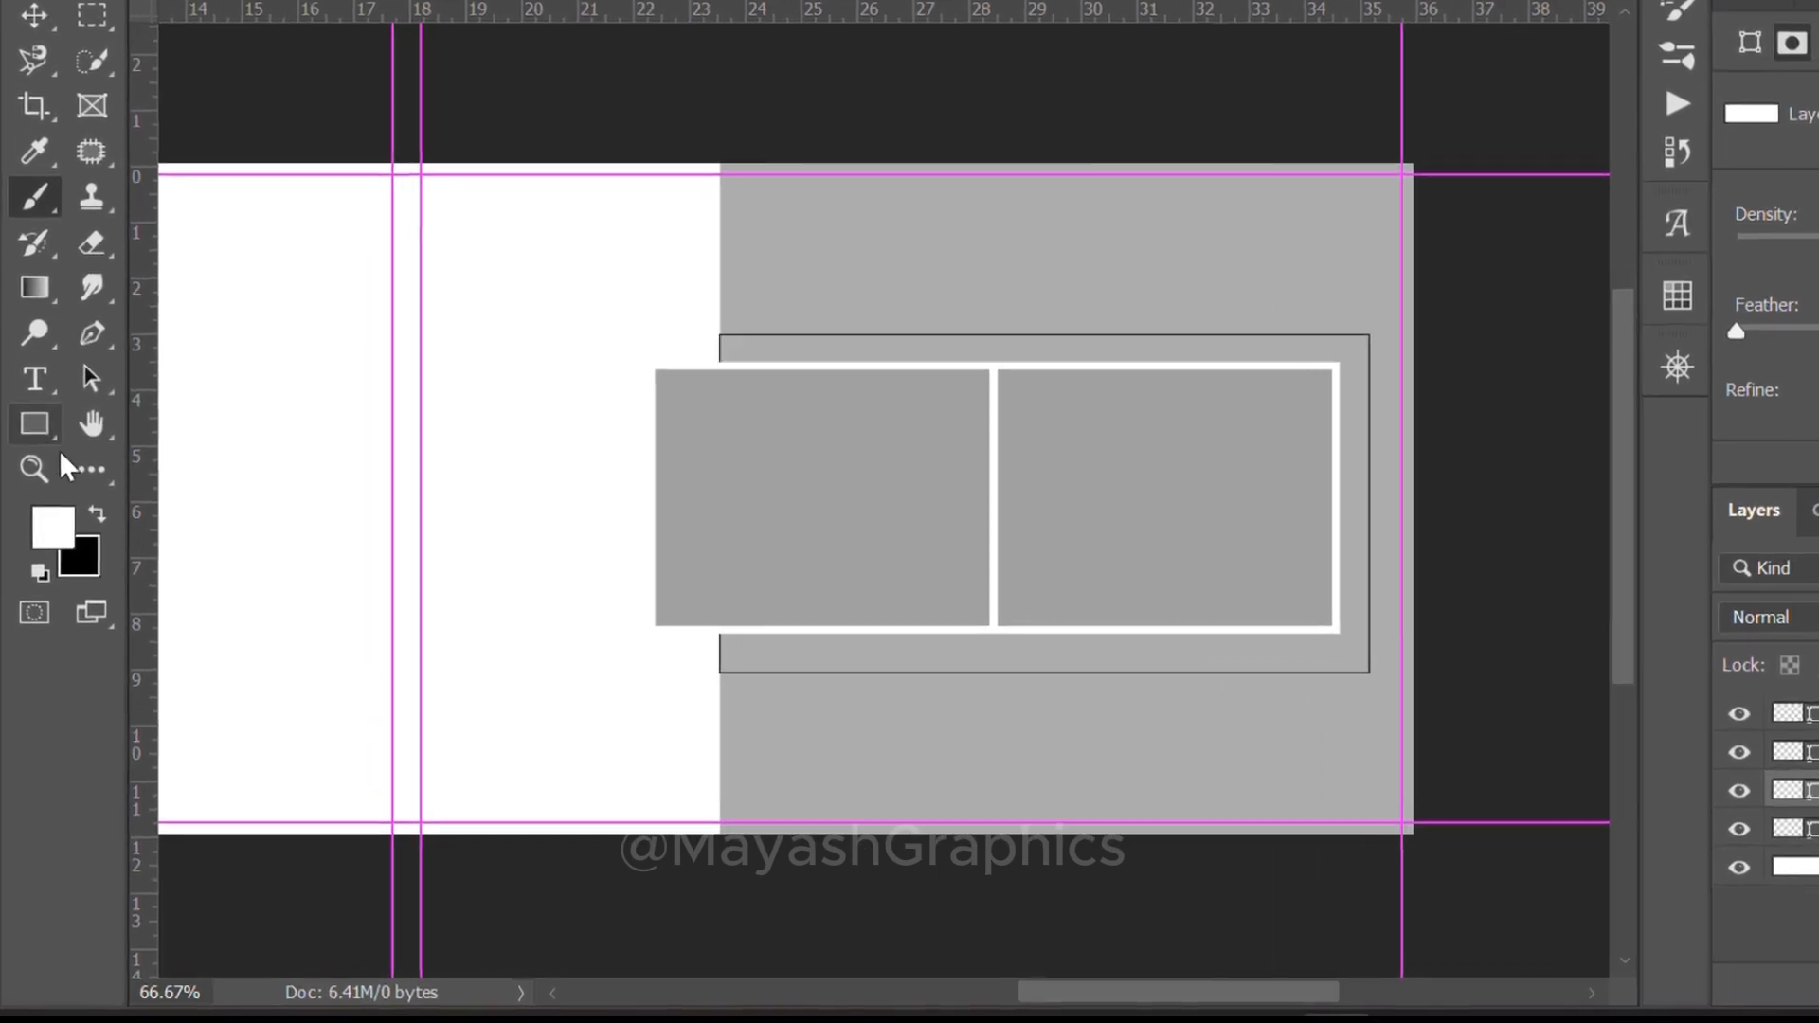
click(106, 493)
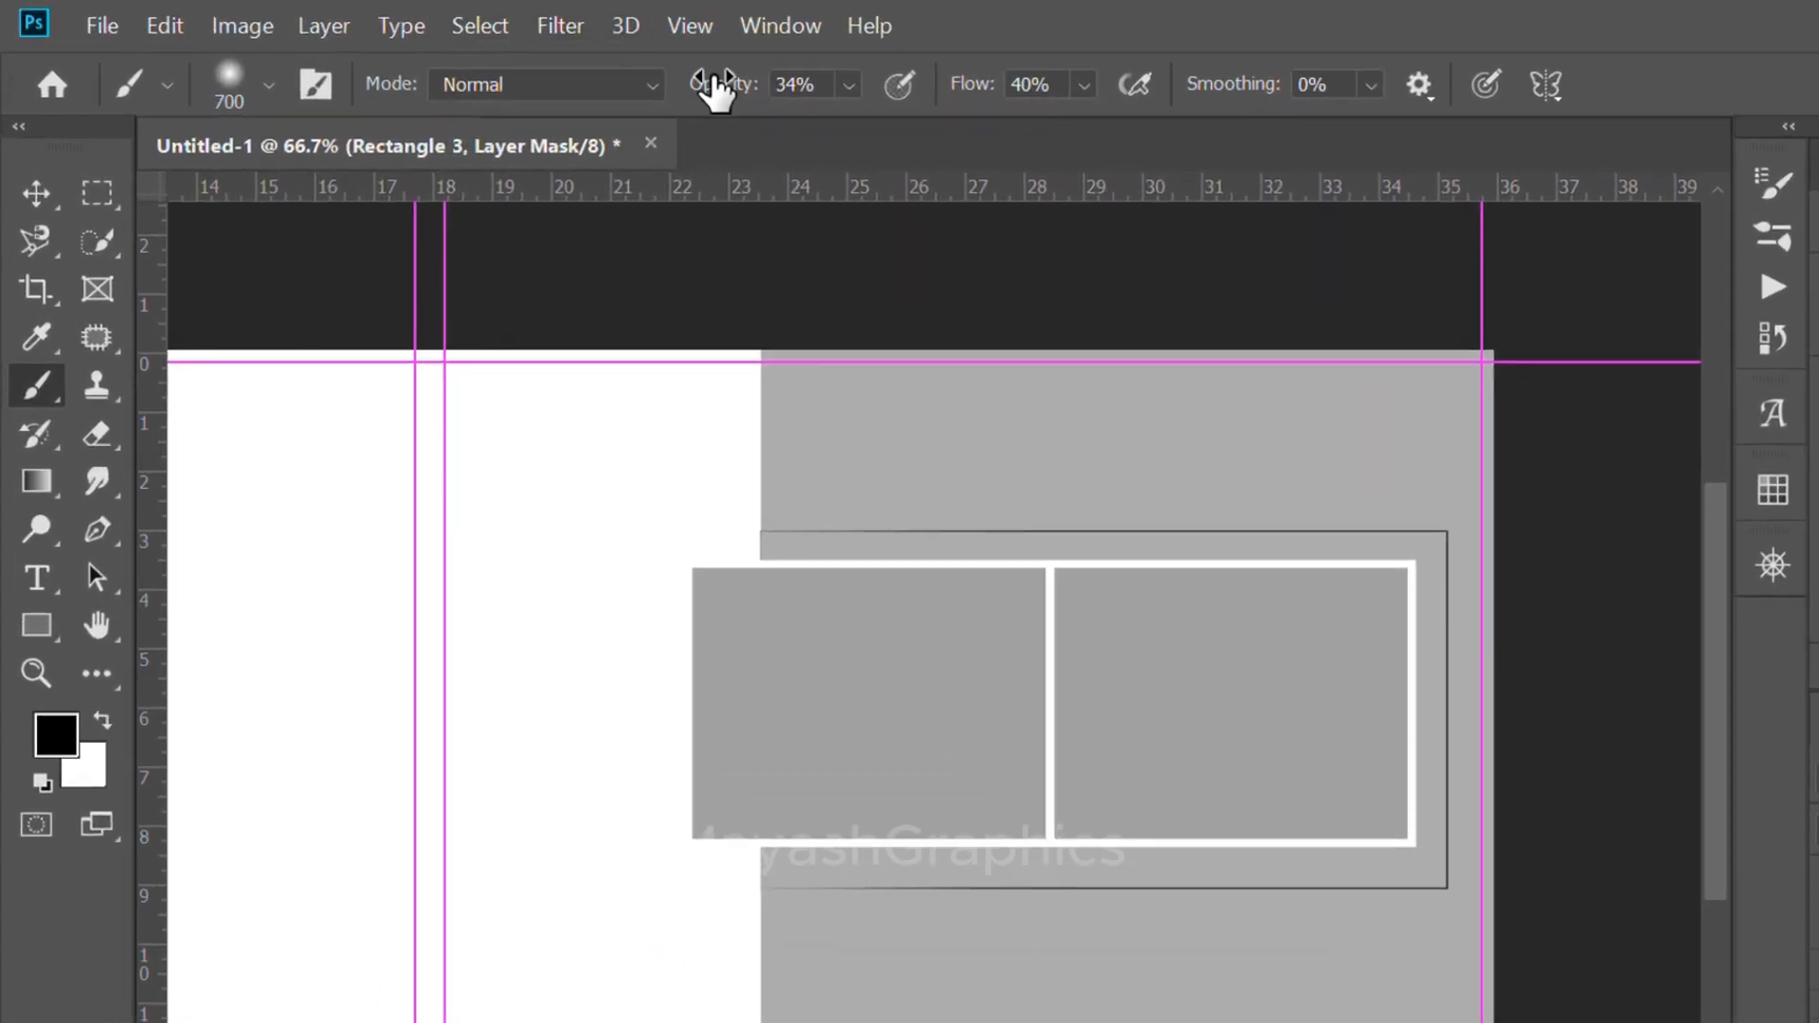
drag(717, 90, 1118, 47)
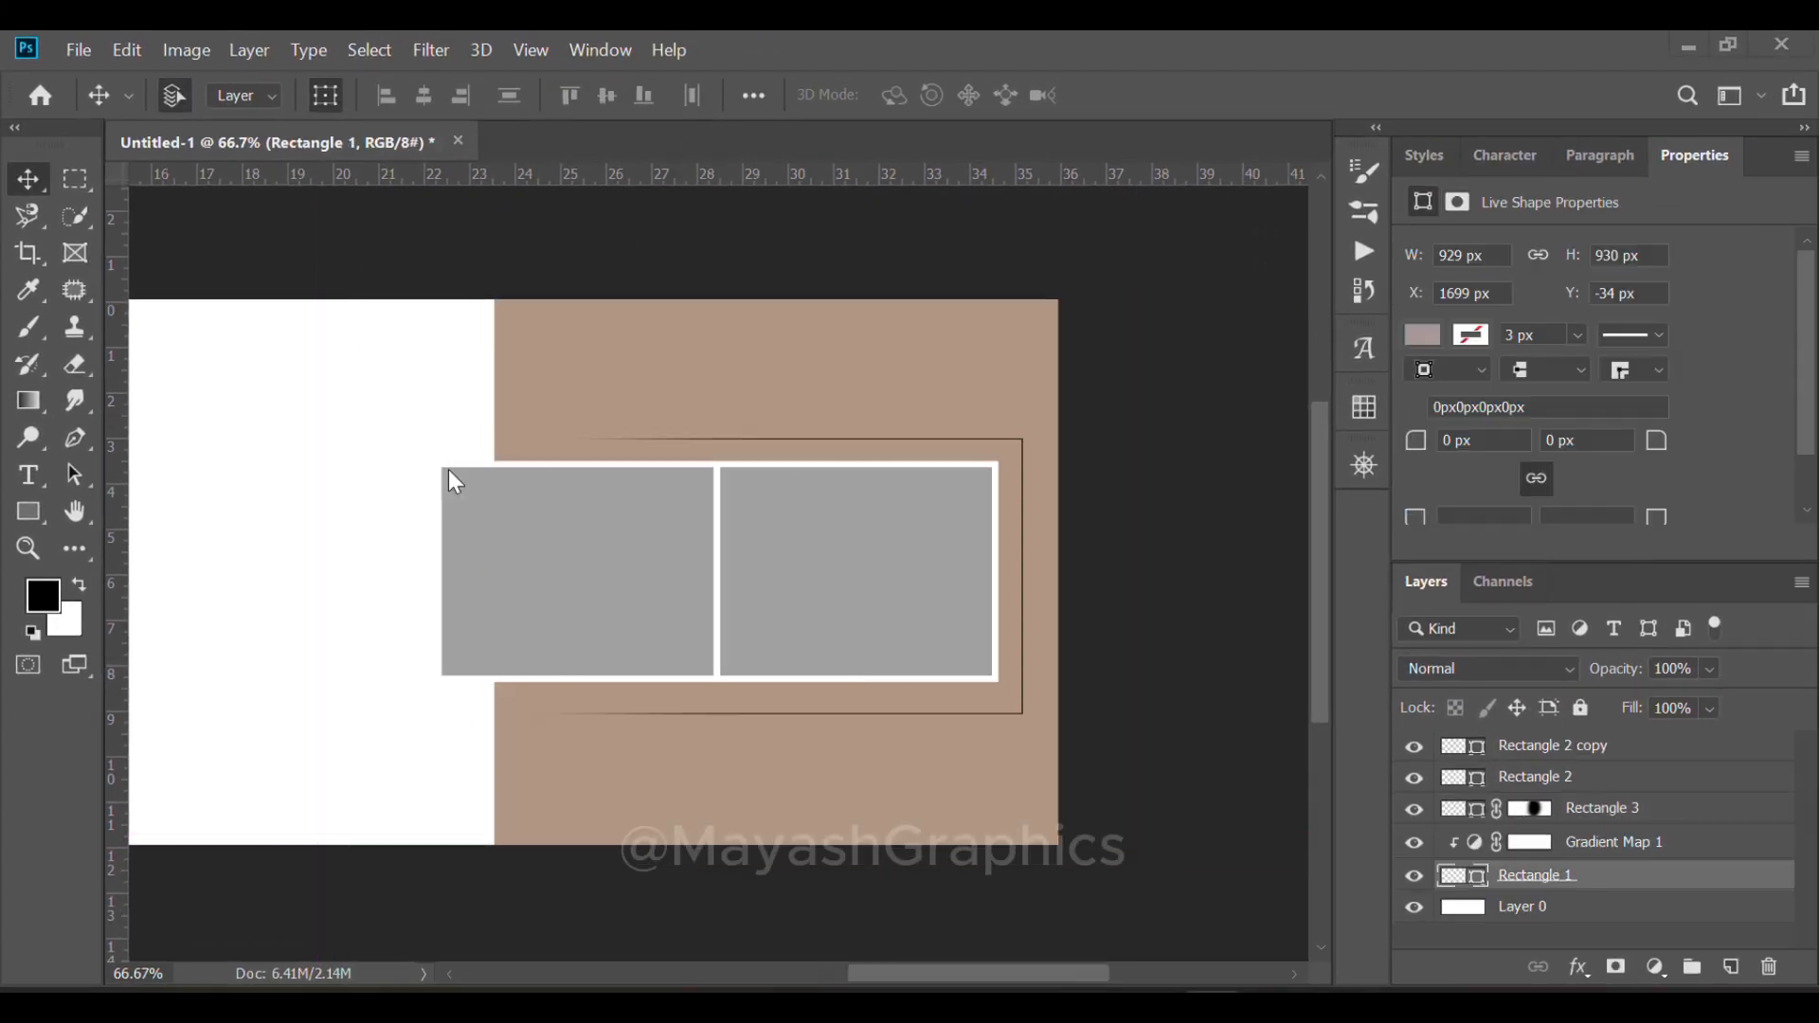
Add a Solid Color fill layer in #250a0a and place it directly beneath the Rectangle 1 layer
scroll(450, 471, left, 5)
scroll(450, 471, left, 3)
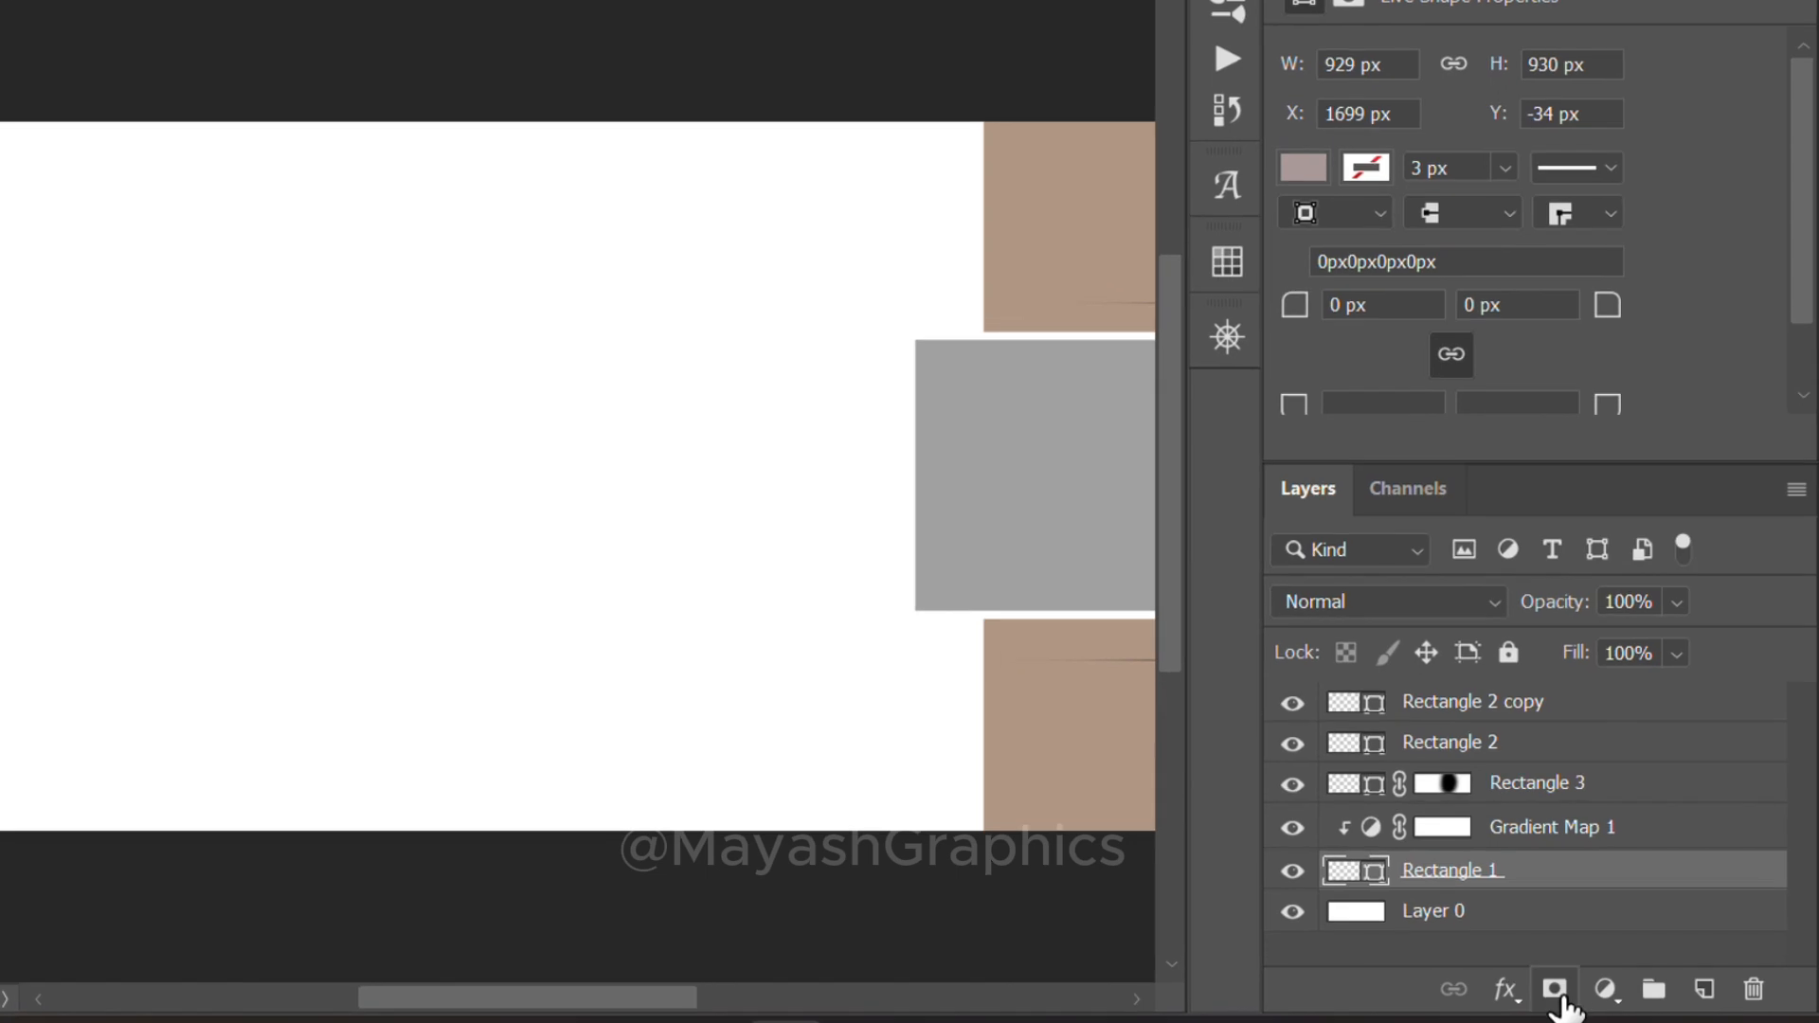
click(1606, 992)
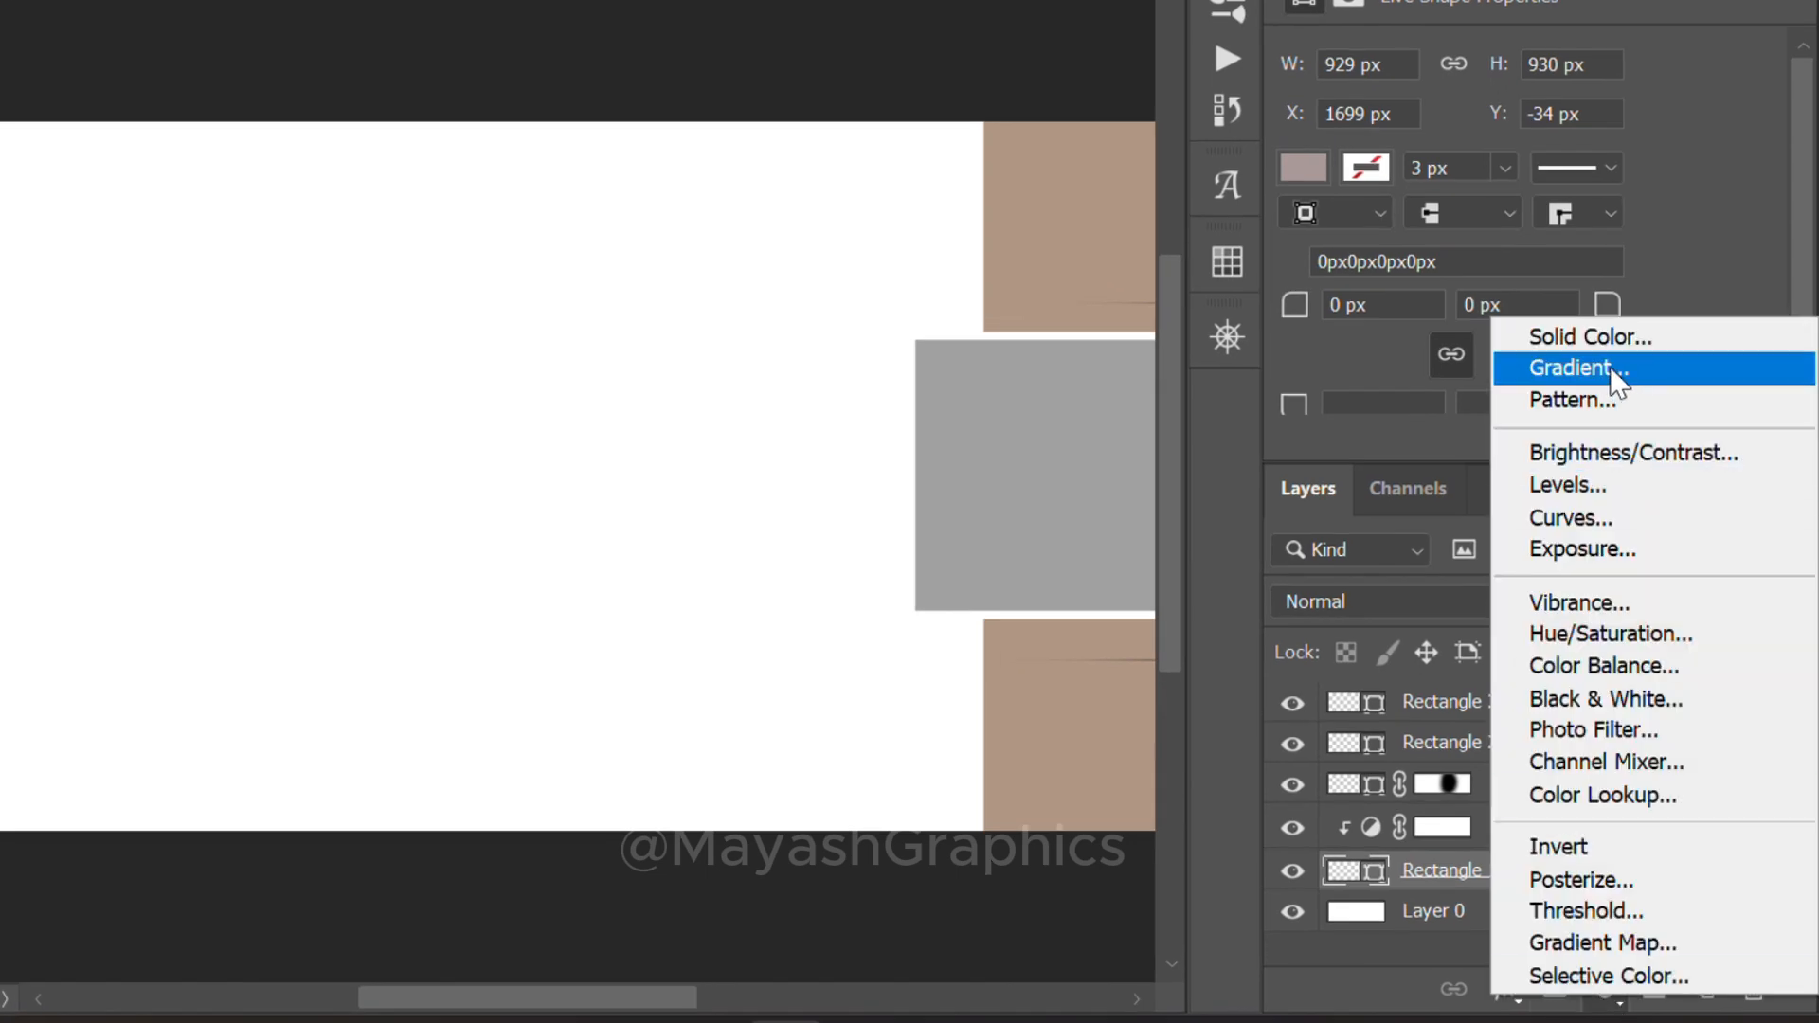
click(1603, 334)
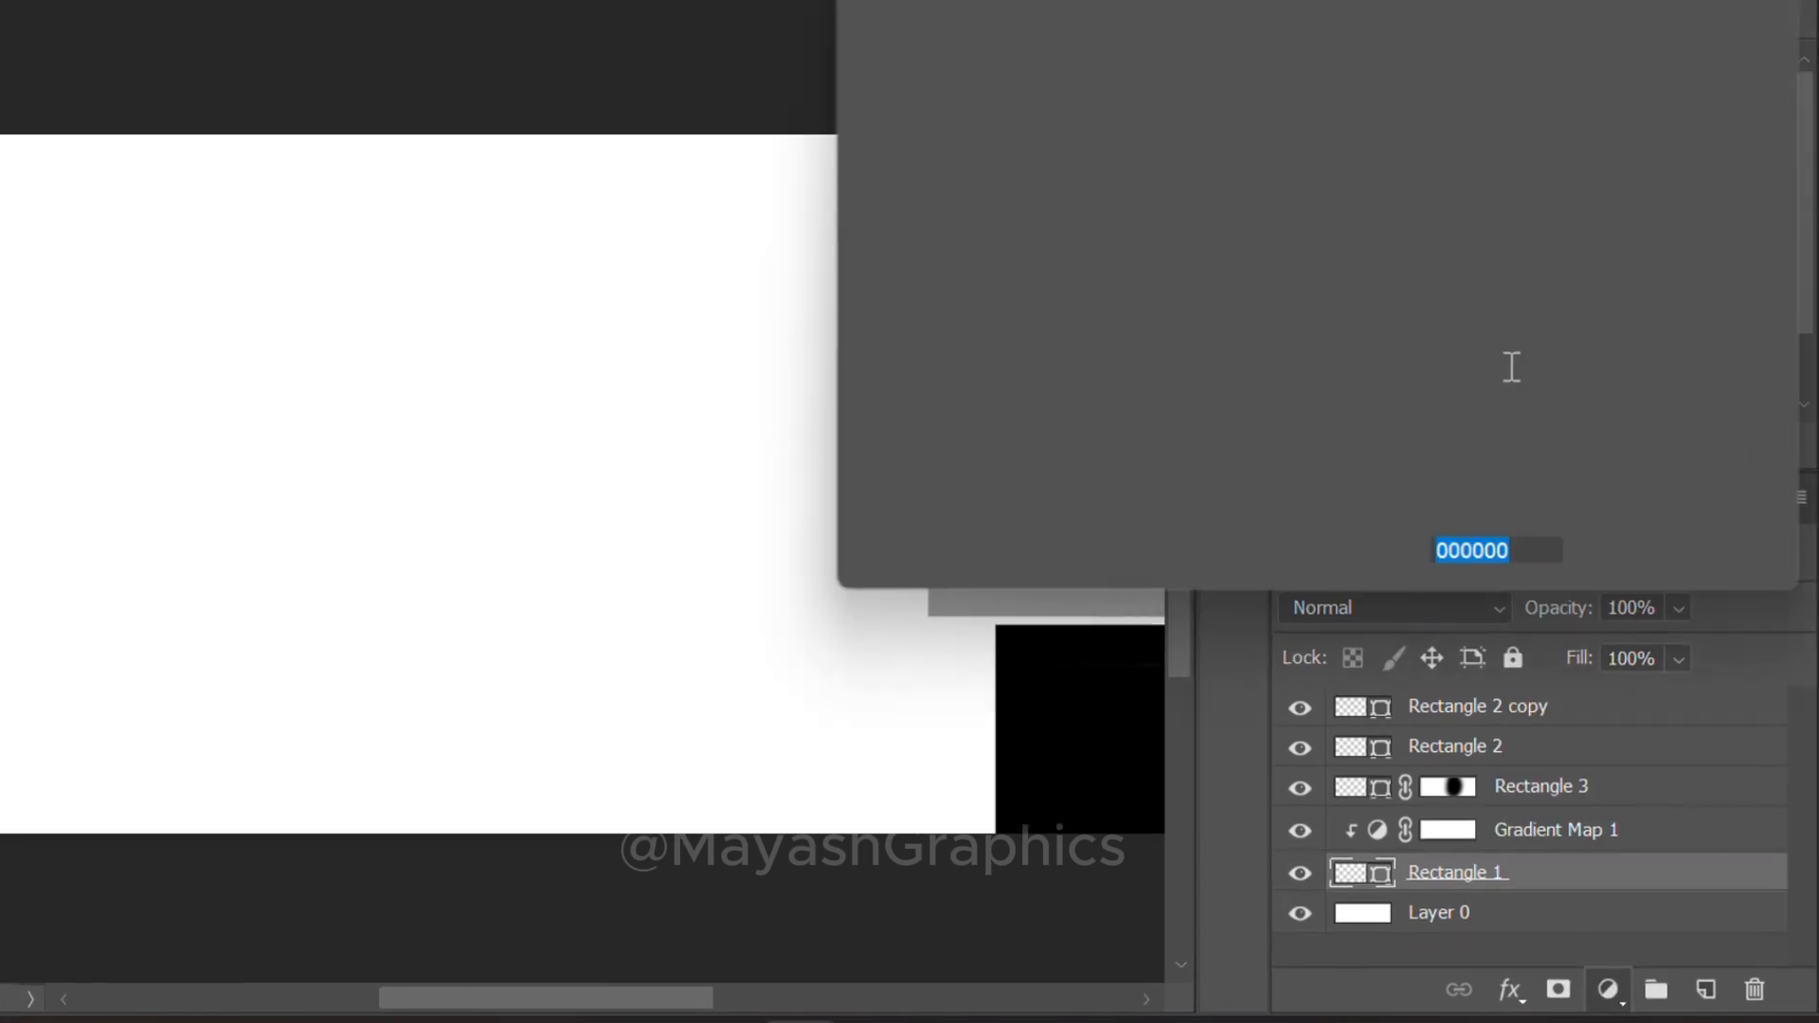
click(1241, 375)
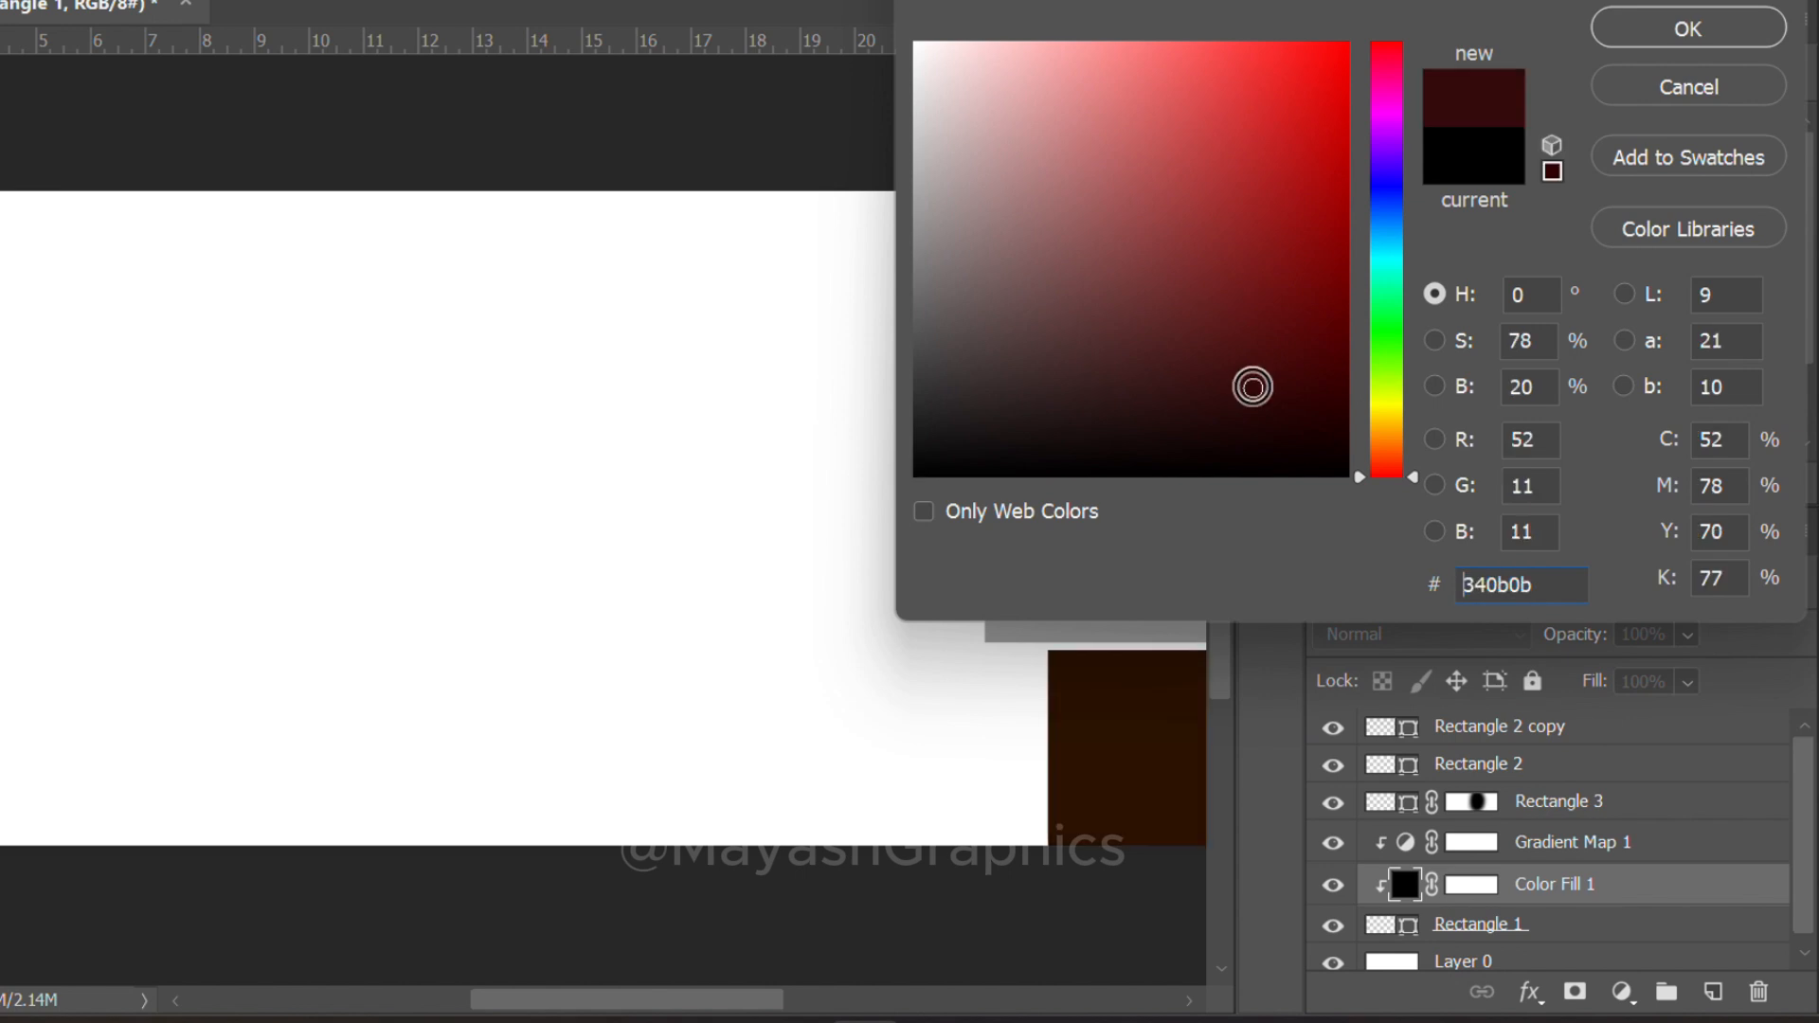
click(1232, 413)
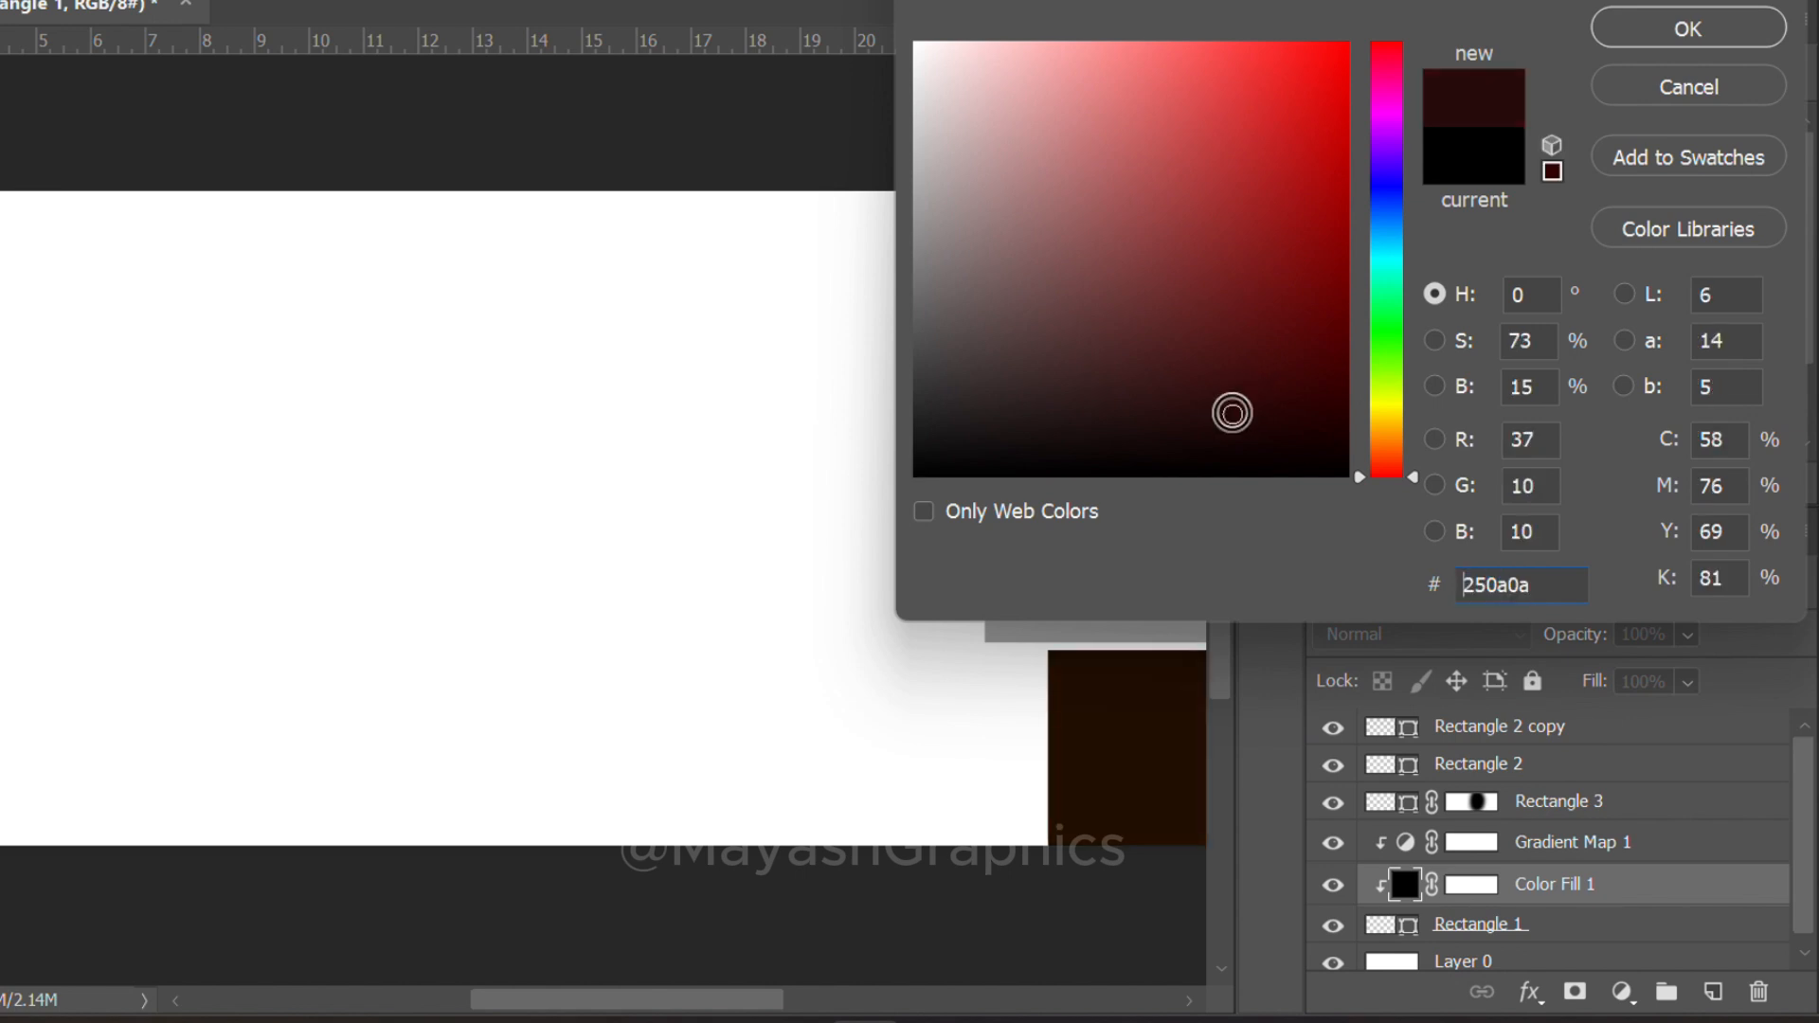
click(1656, 27)
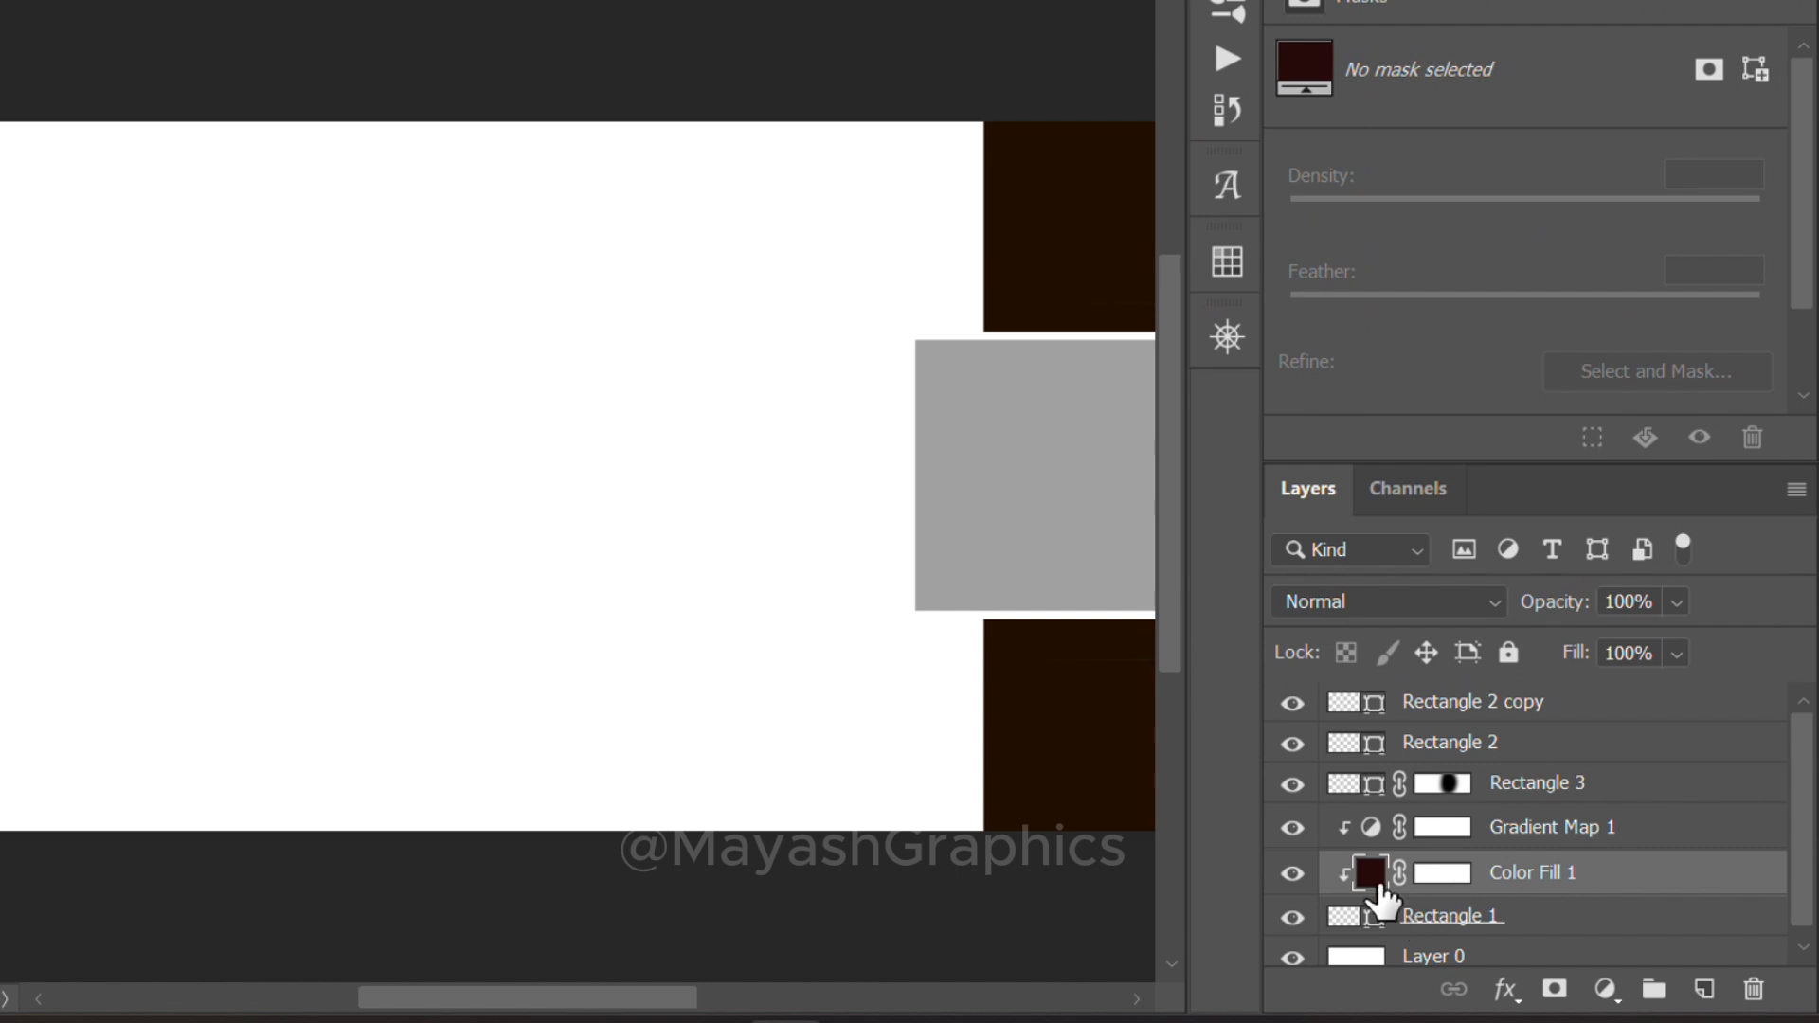
drag(1490, 879, 1511, 934)
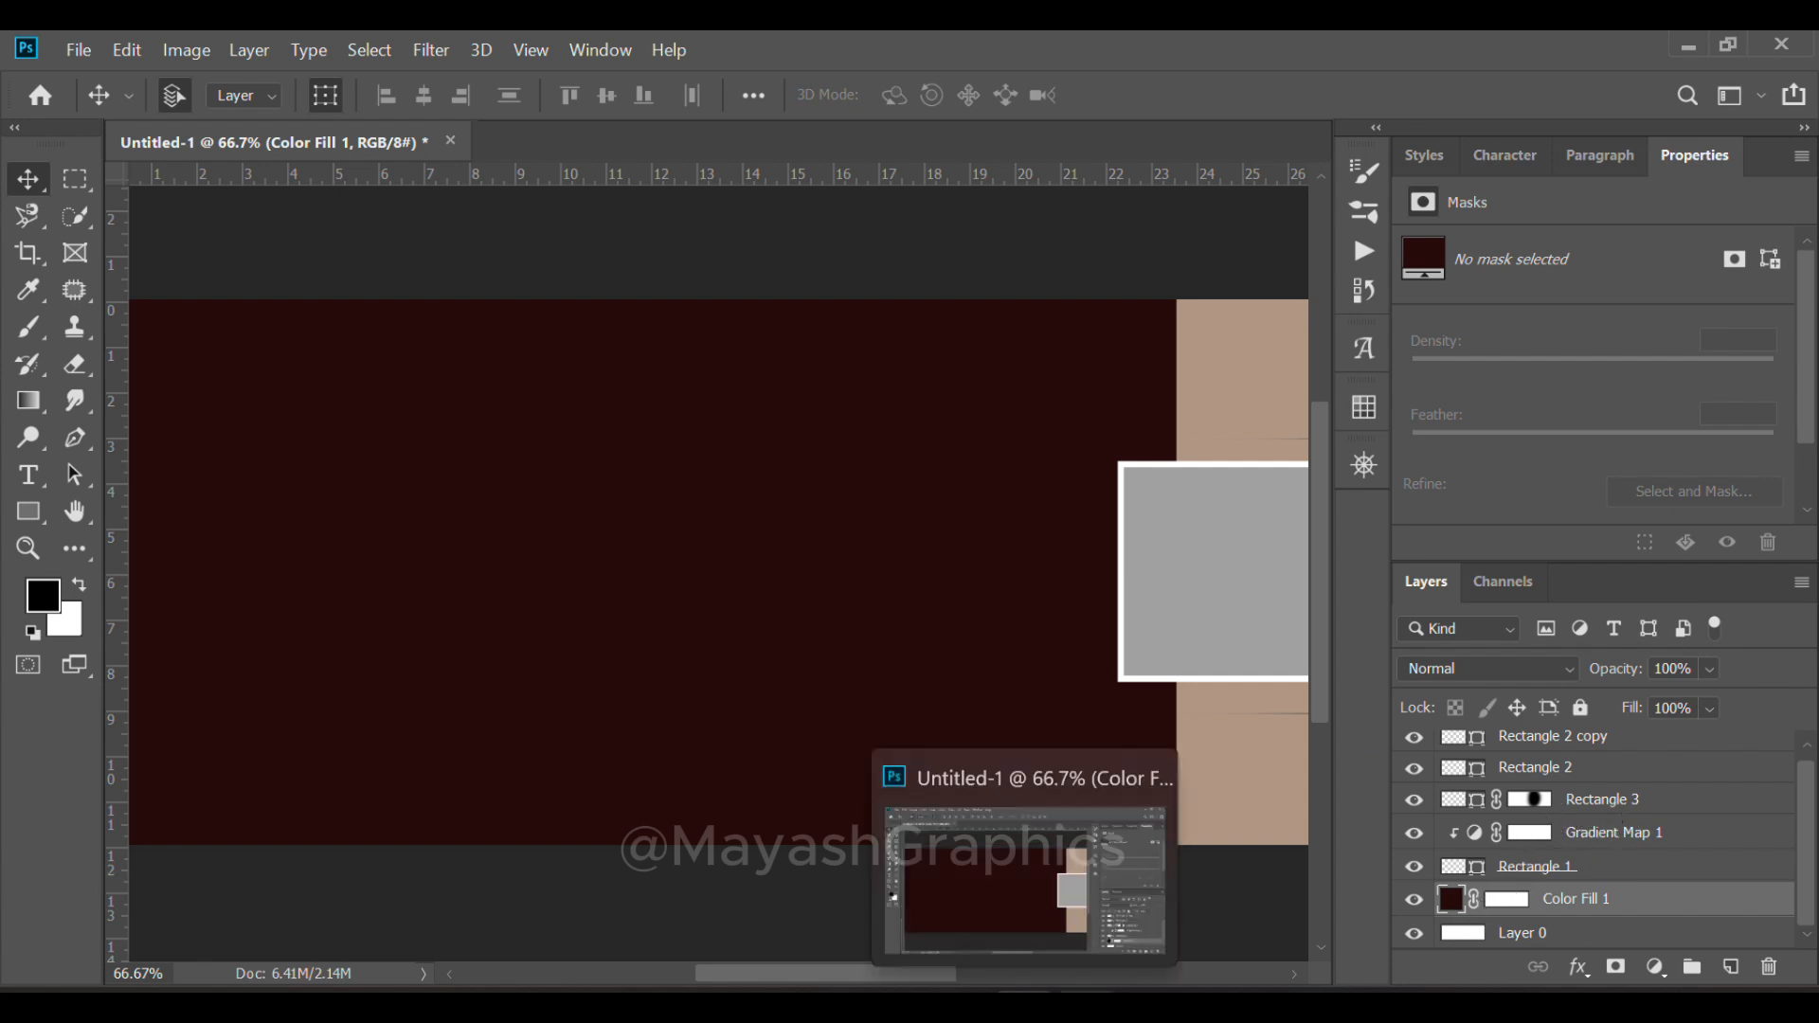
Place the MG_3 photo from the MayashGraphics folder above the Color Fill 1 layer and enlarge it to about 119%
click(1086, 1007)
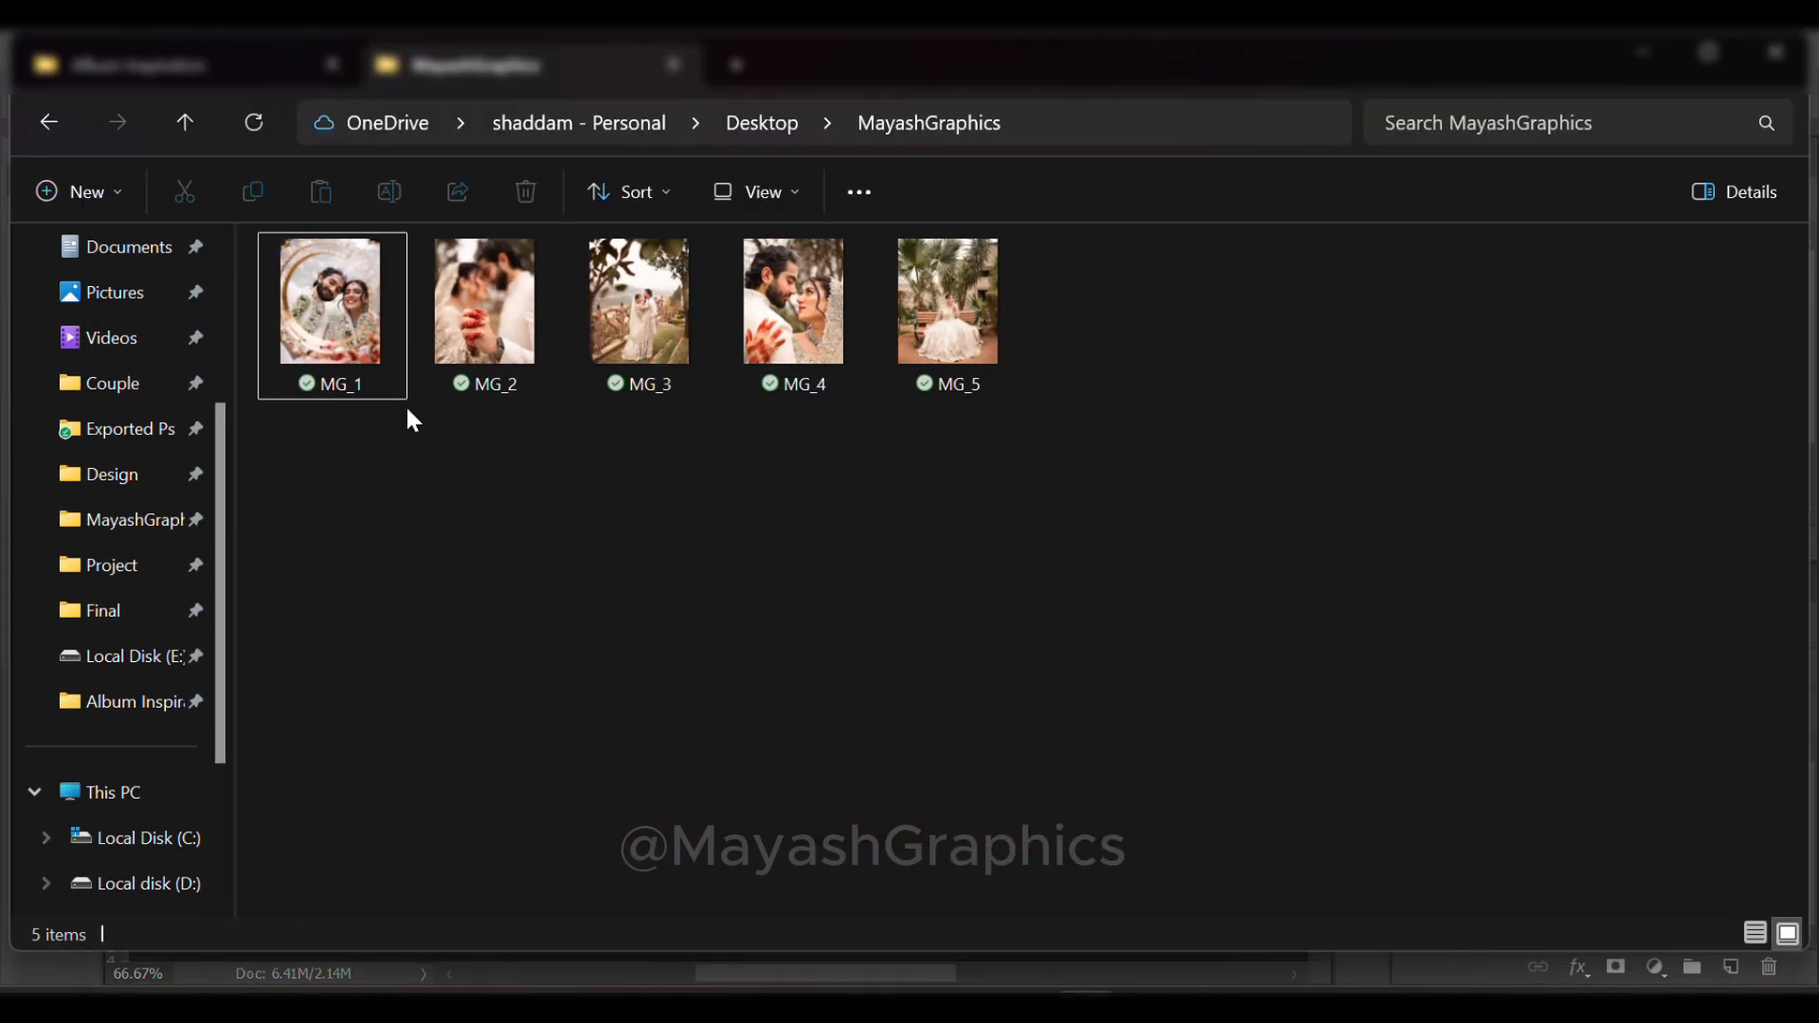
drag(640, 336, 705, 669)
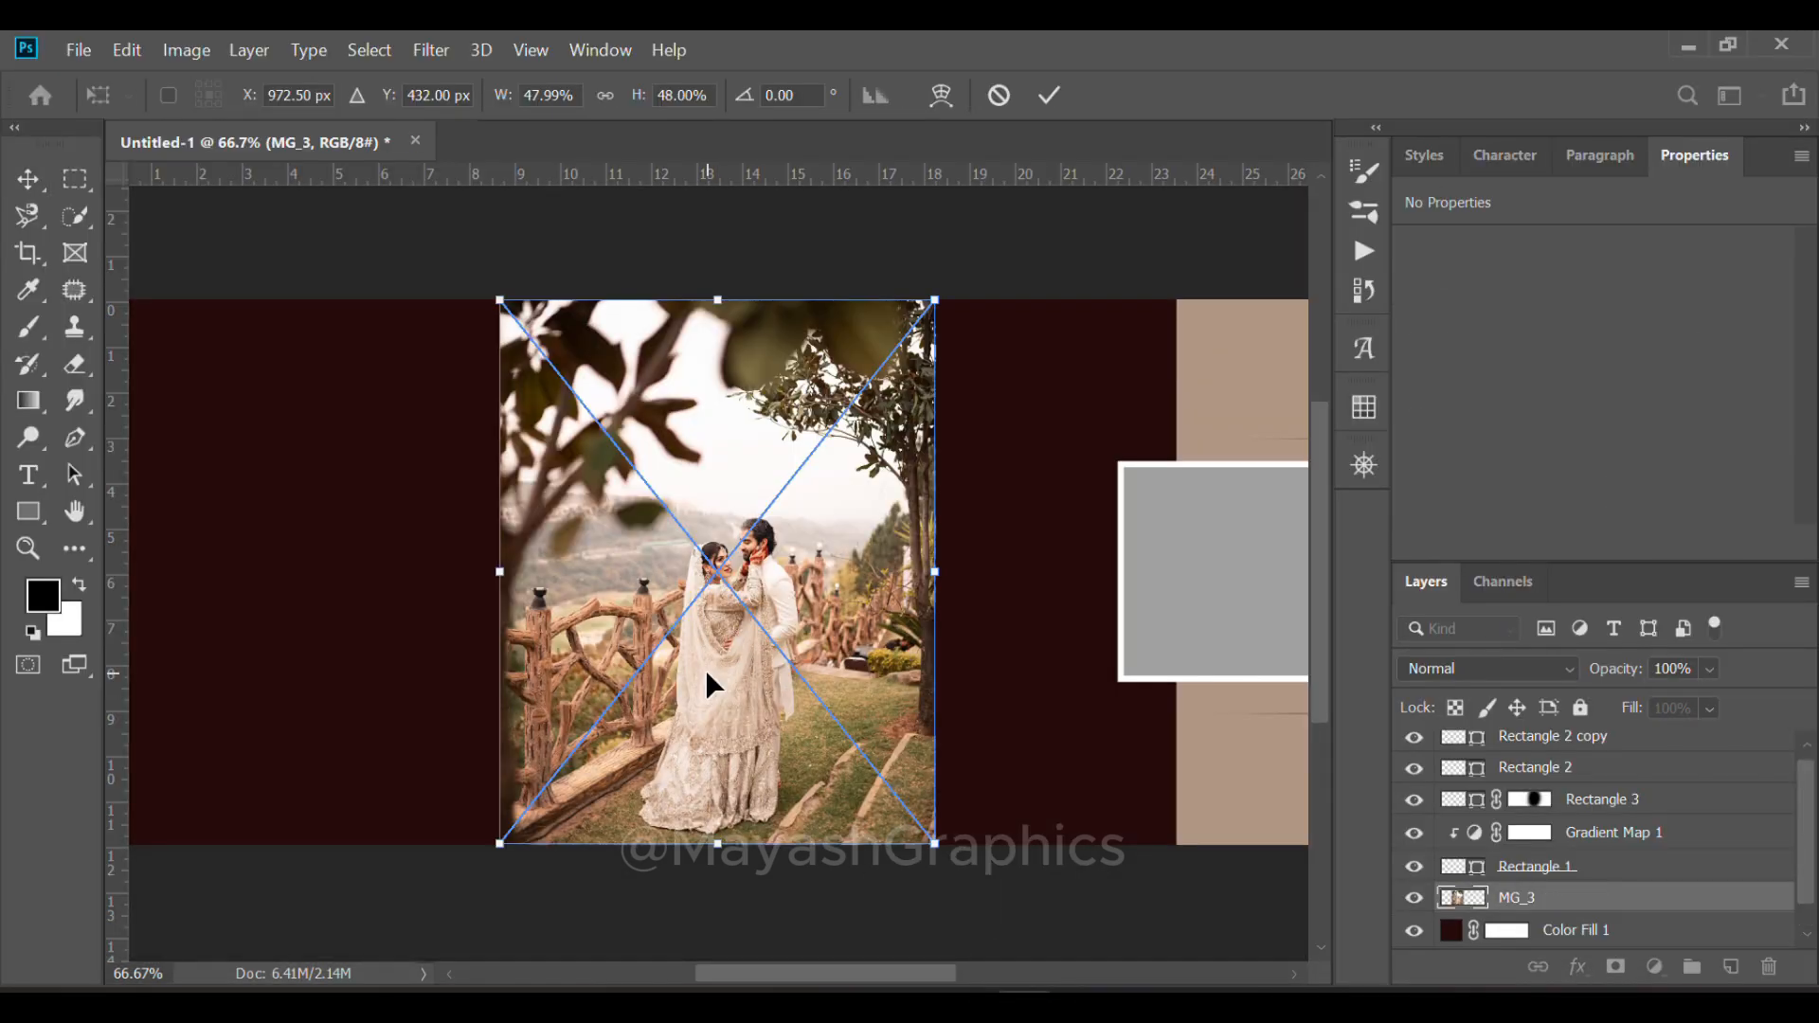
drag(931, 567, 1260, 622)
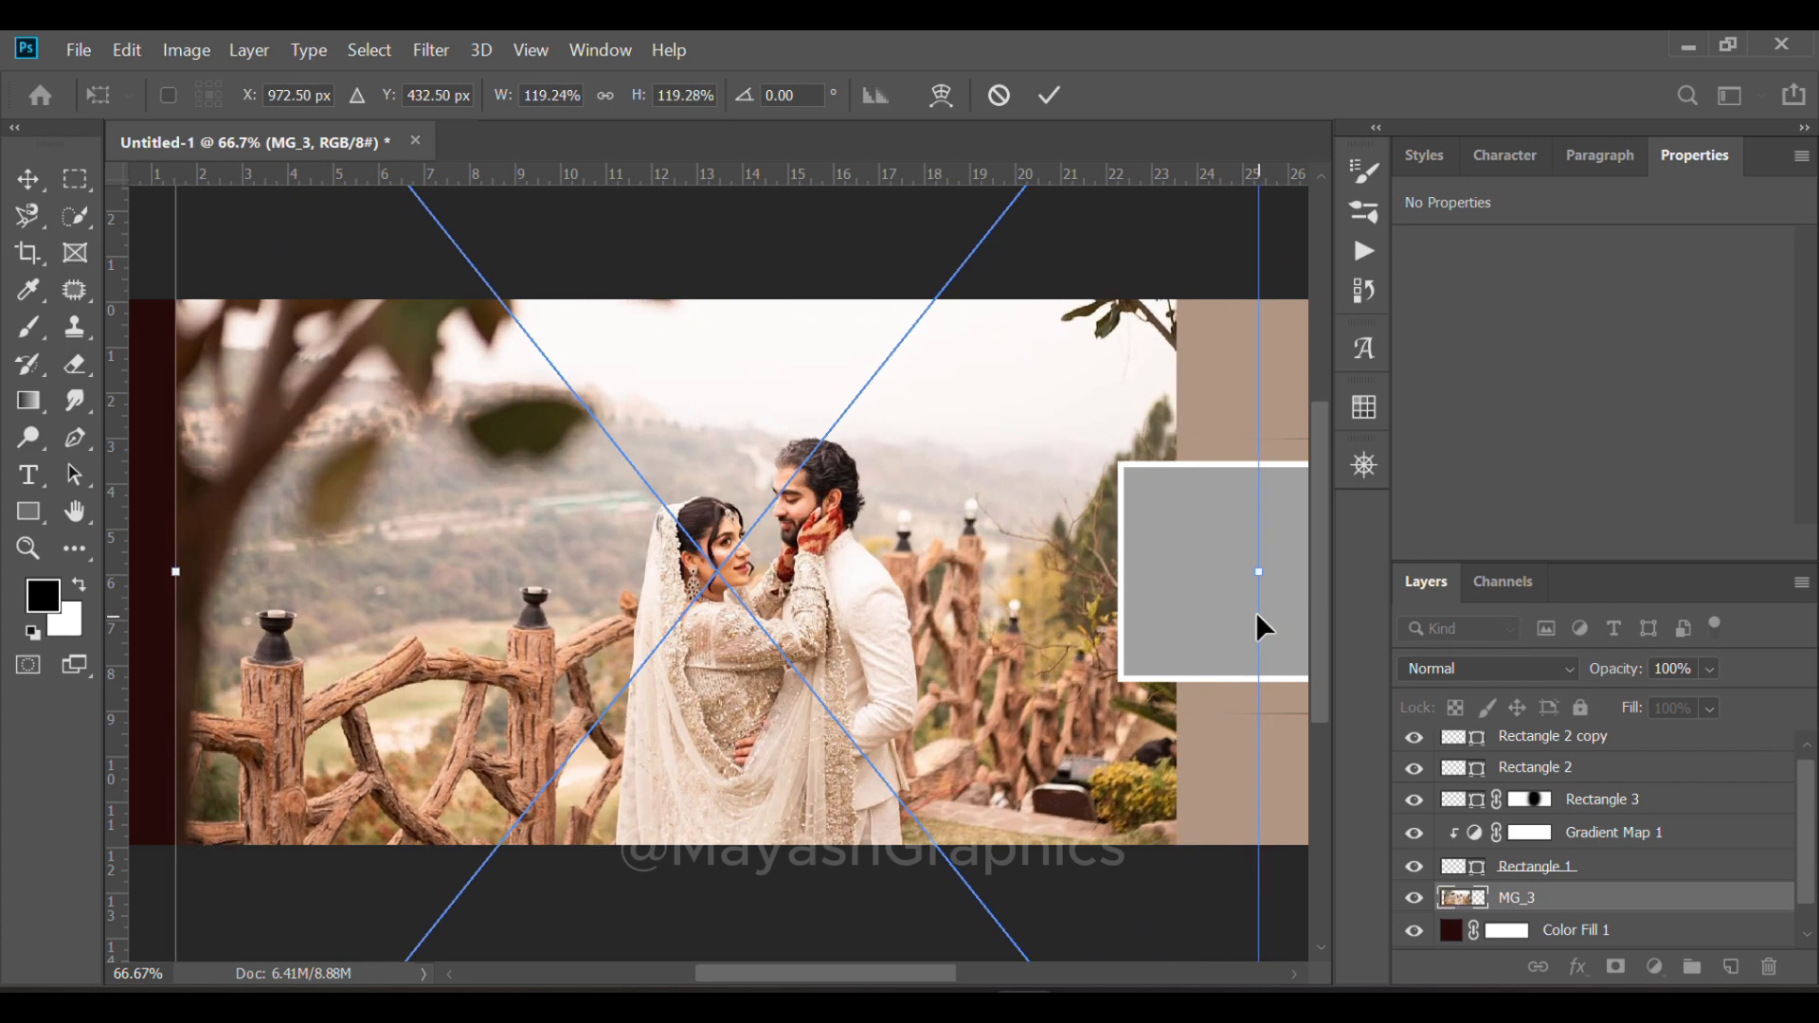
Enlarge MG_3 to about 26.7 x 33.4 in and position it at X -1.68 in, filling the area beside the side panel
drag(723, 646, 621, 650)
key(ctrl+minus)
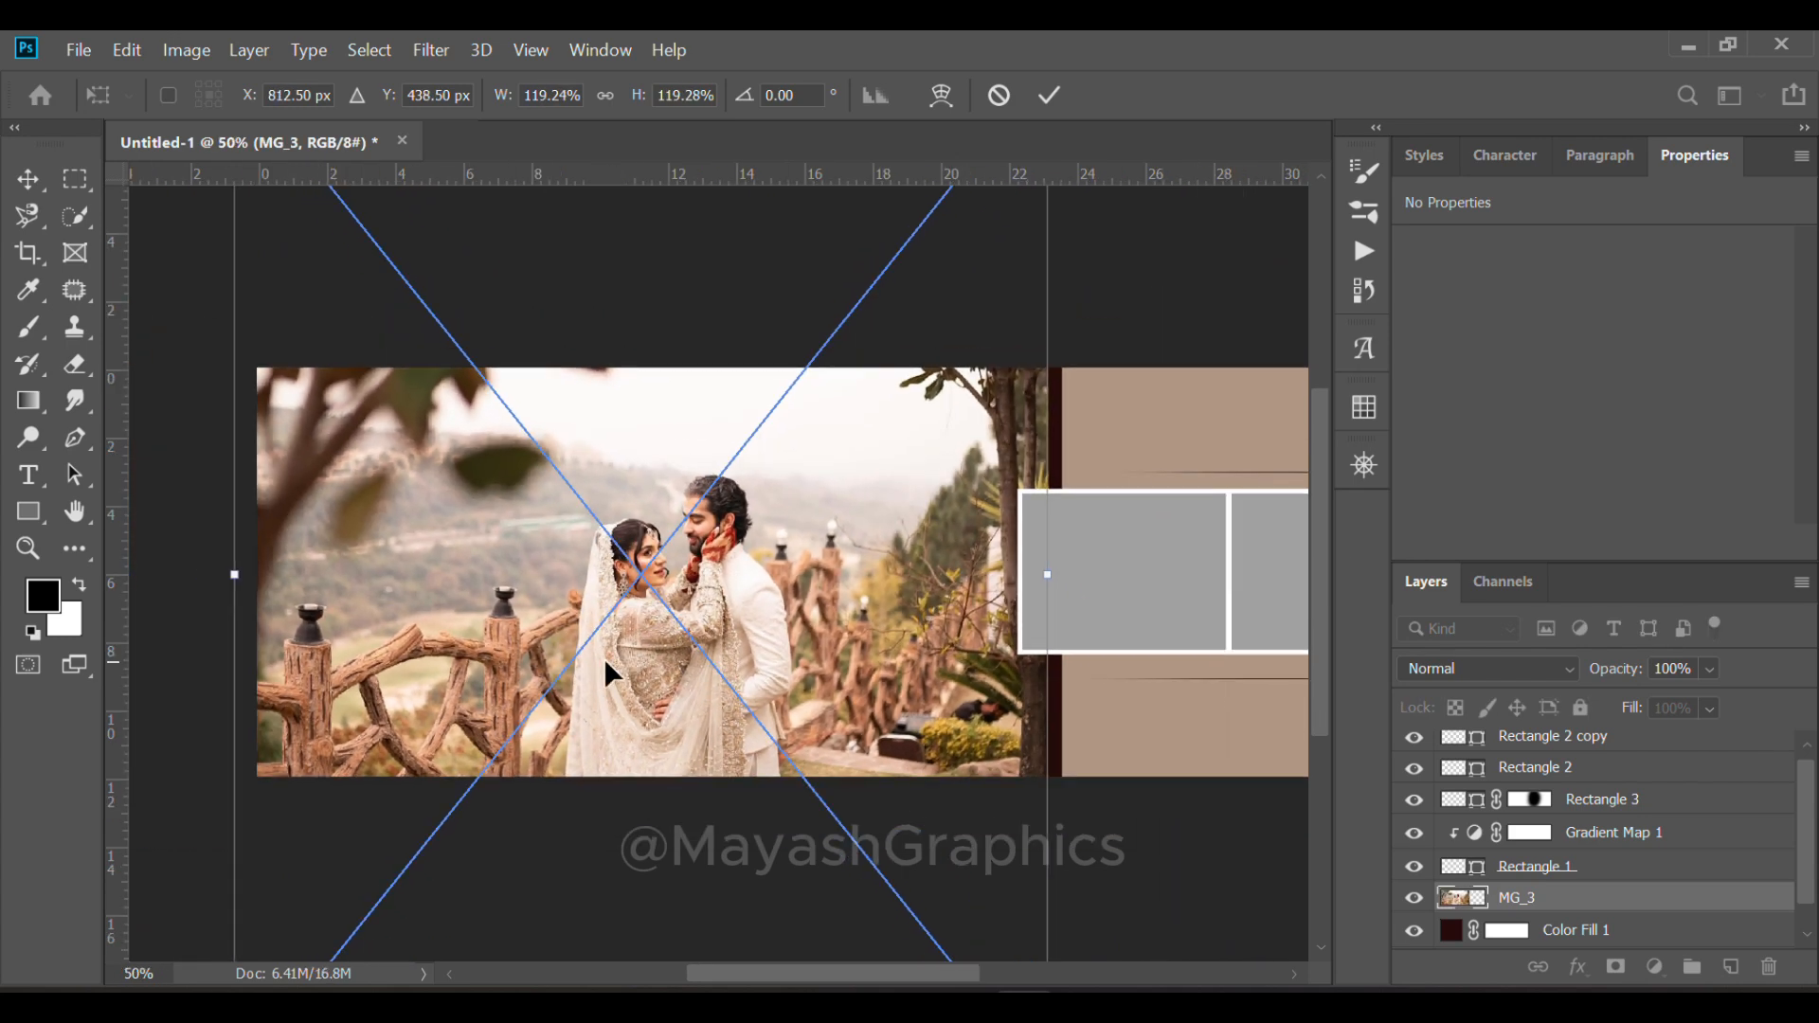
drag(412, 569, 425, 568)
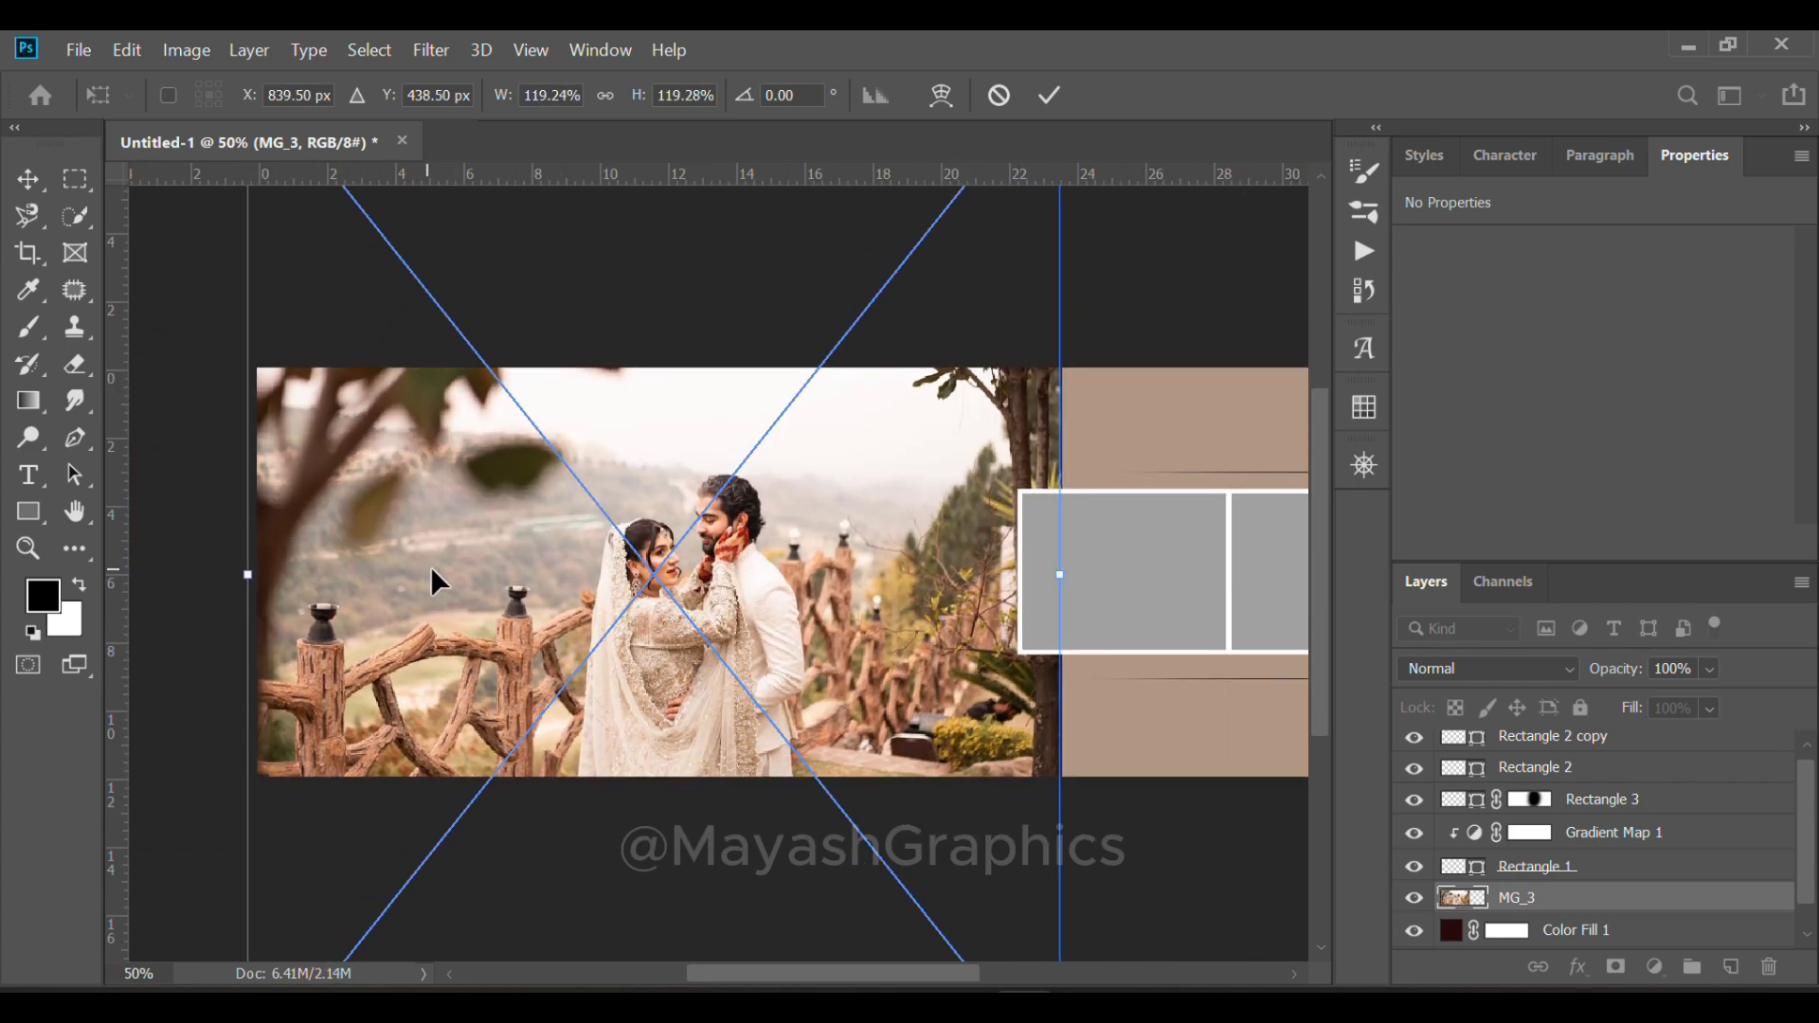
drag(624, 597, 625, 583)
drag(1071, 548, 1168, 549)
key(Return)
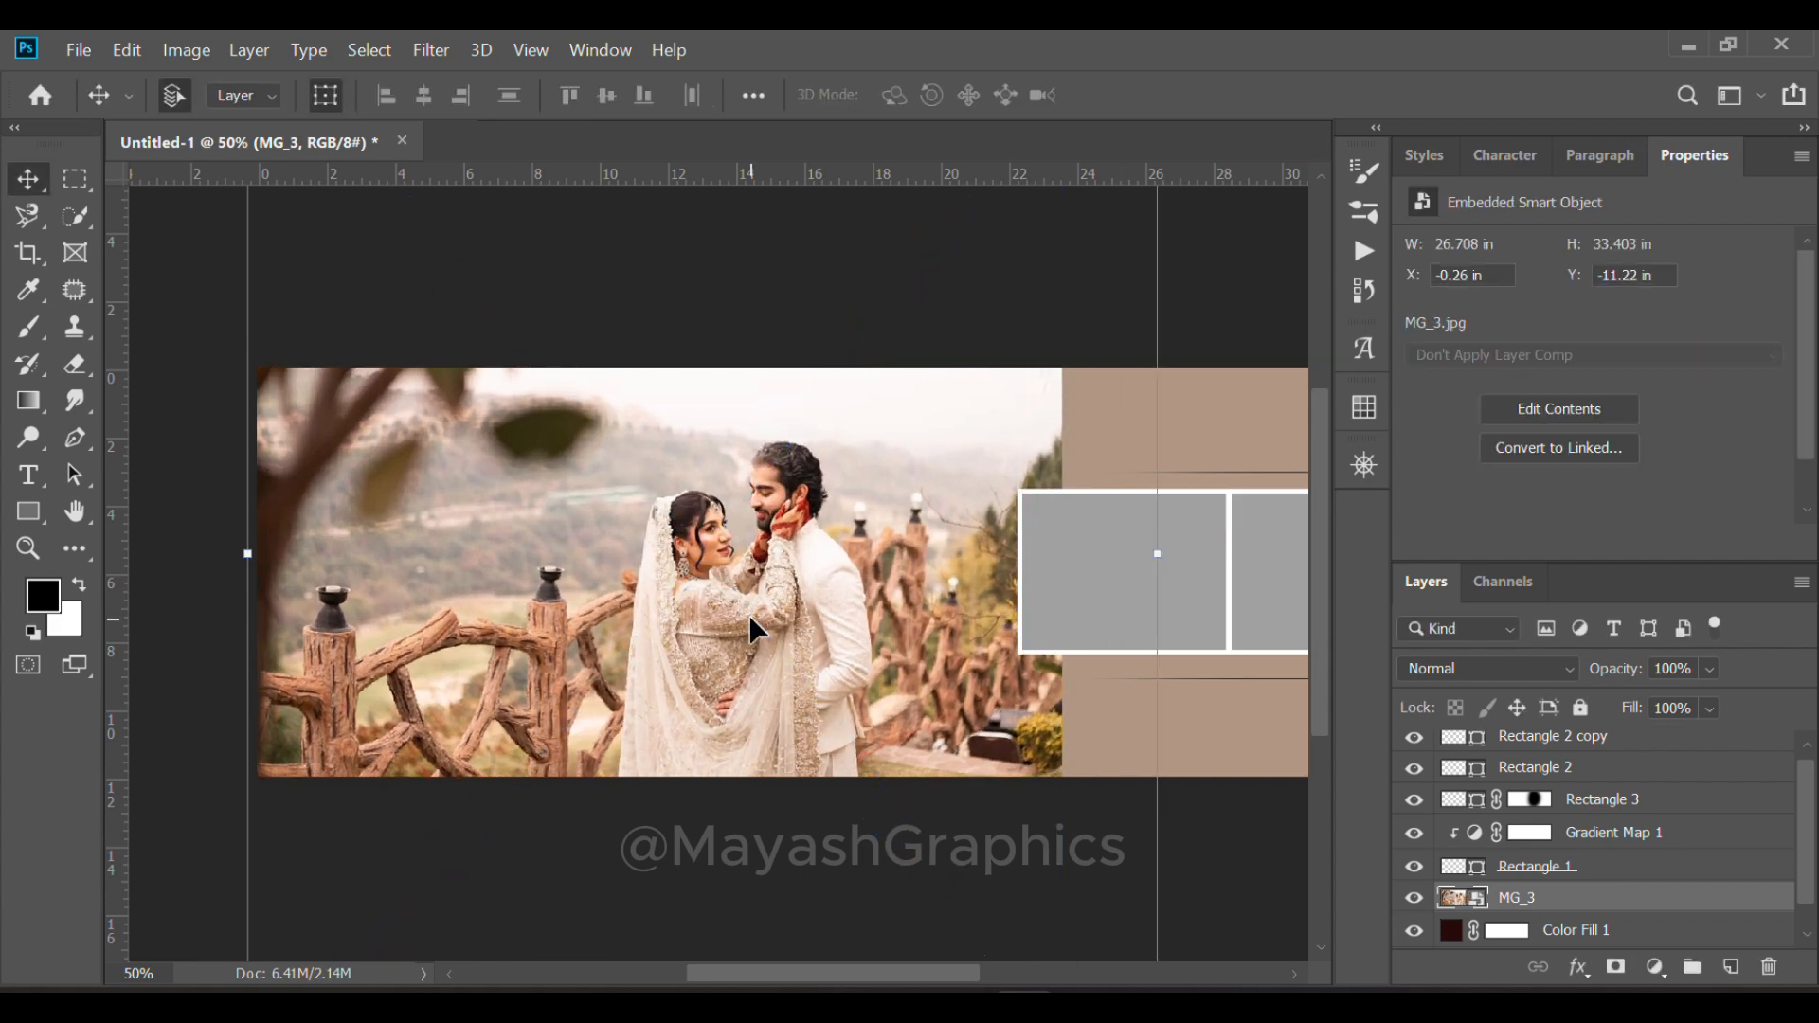
drag(748, 614, 701, 594)
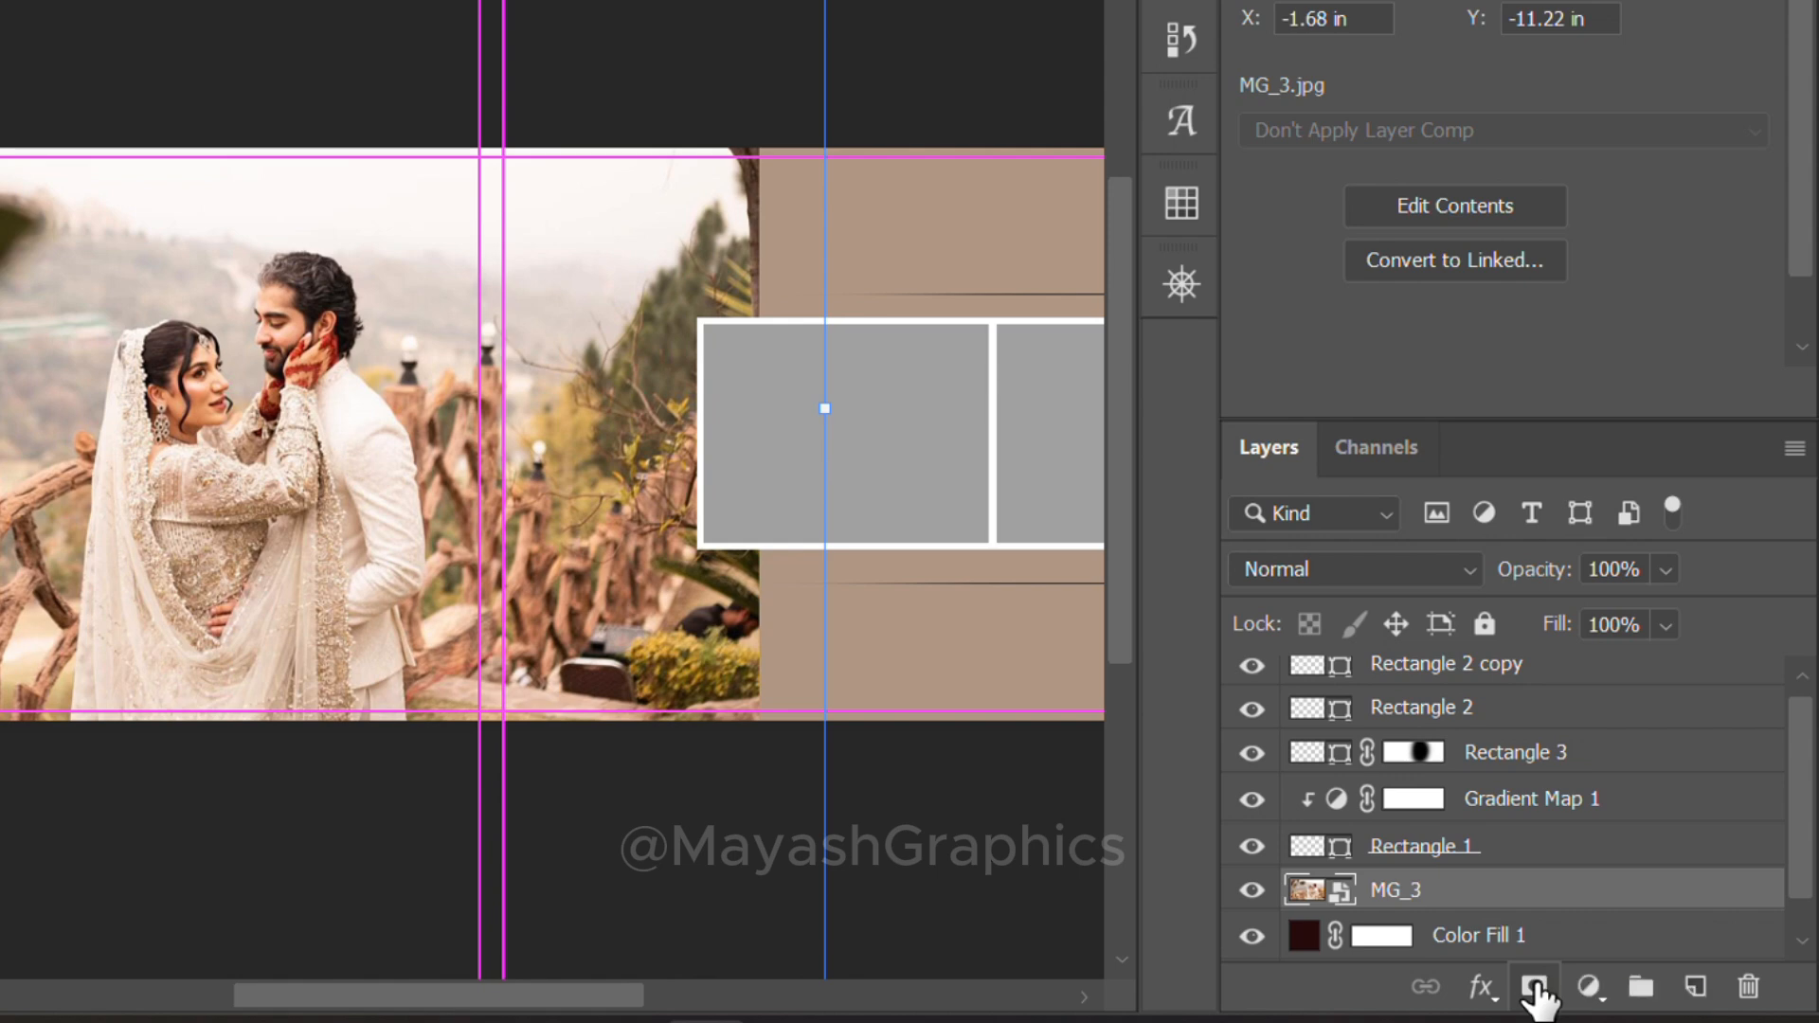
Add a black layer mask hiding the whole MG_3 photo and ready the Brush with white as foreground colour
alt+click(1535, 987)
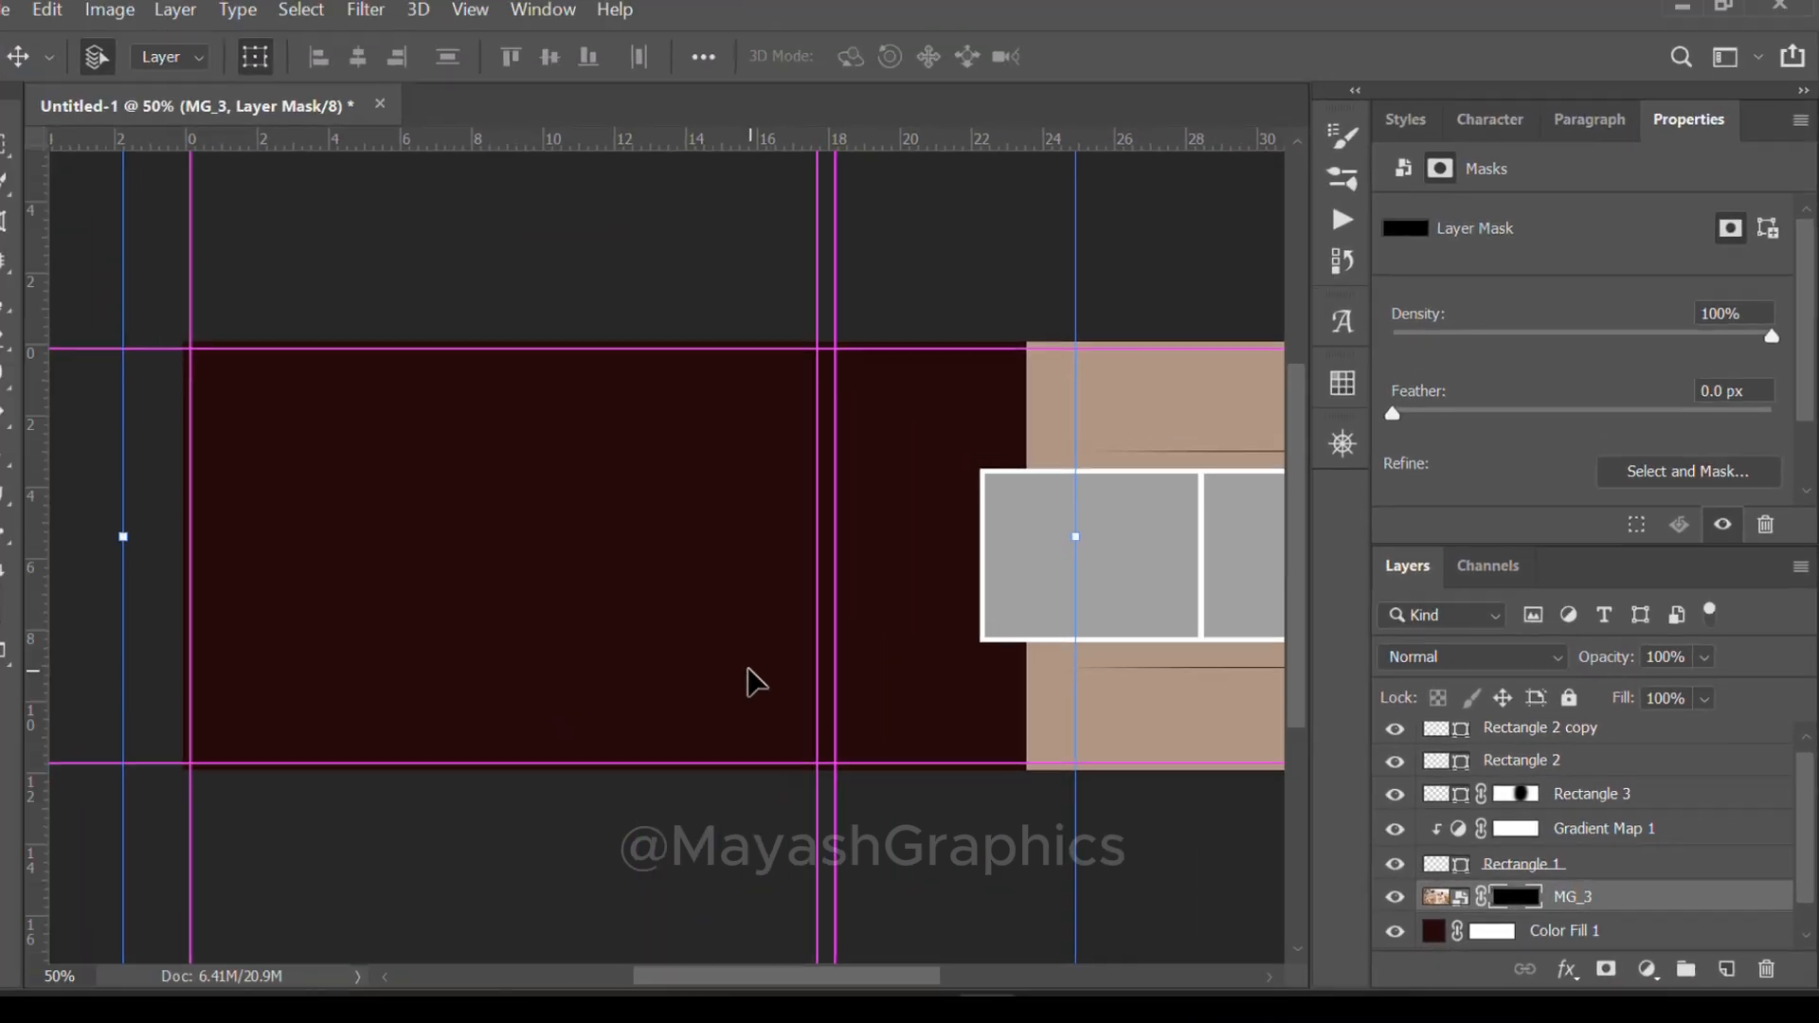
key(b)
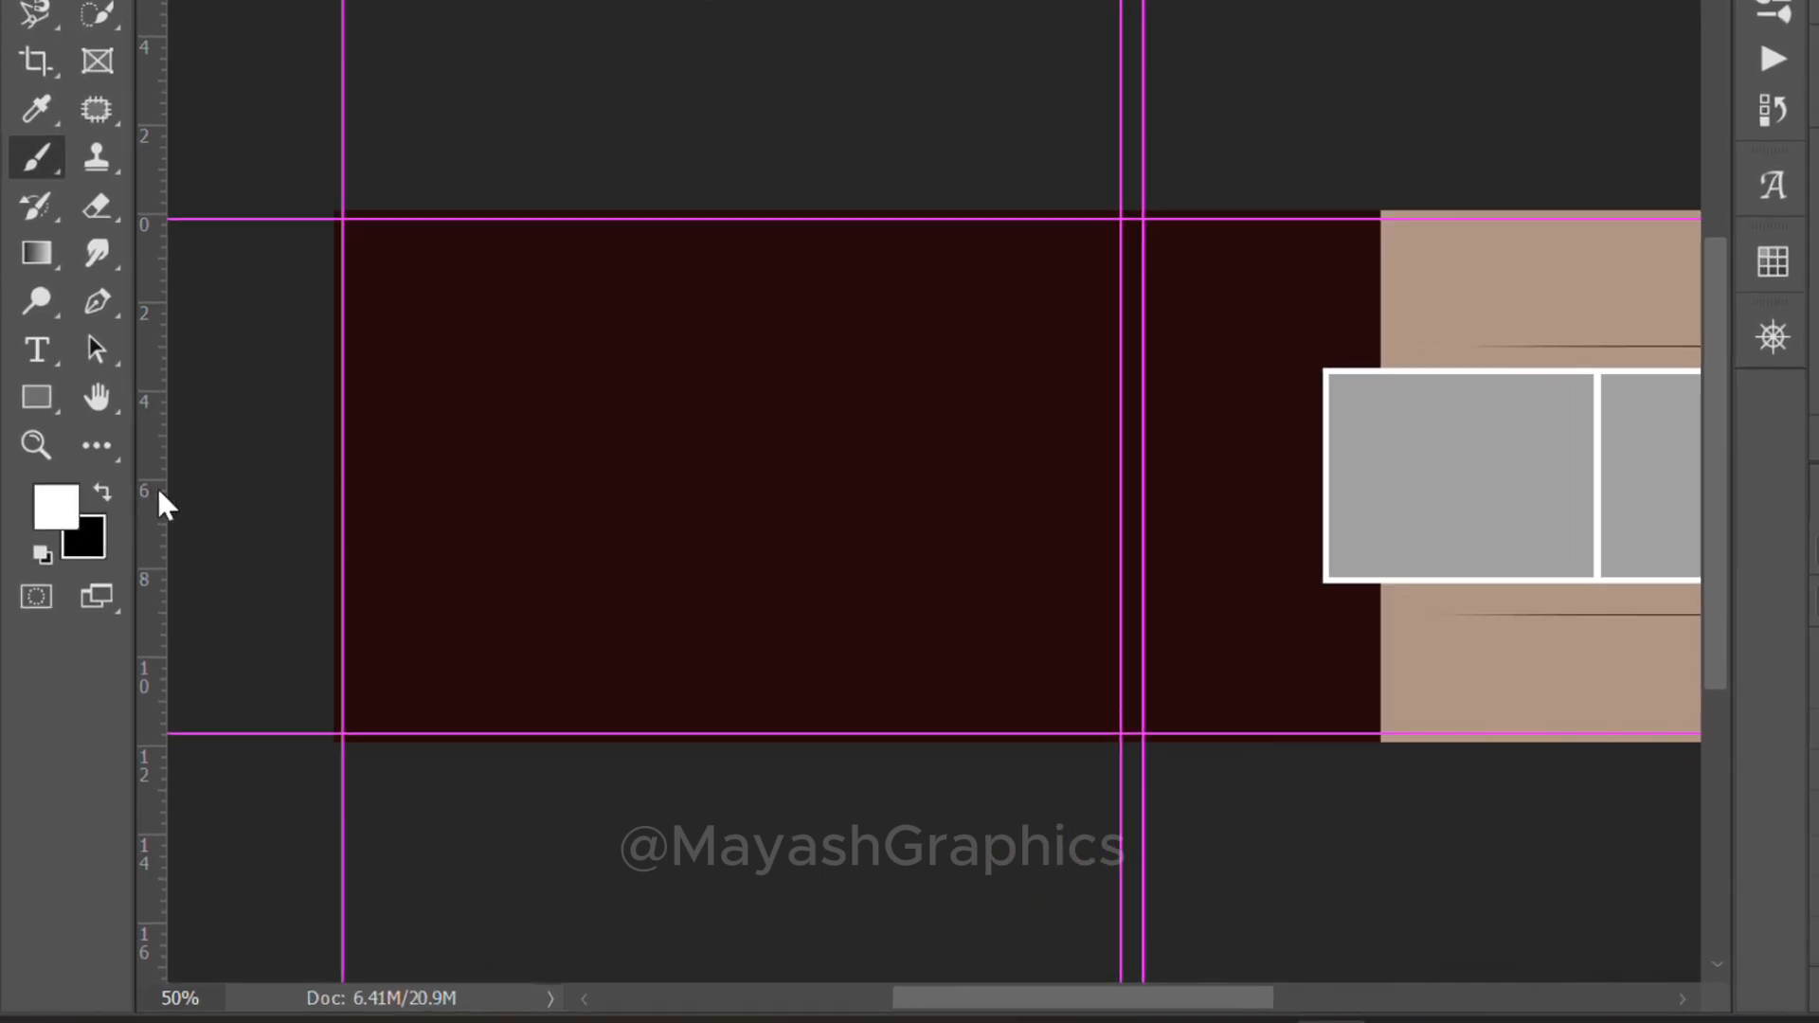
click(102, 499)
click(102, 498)
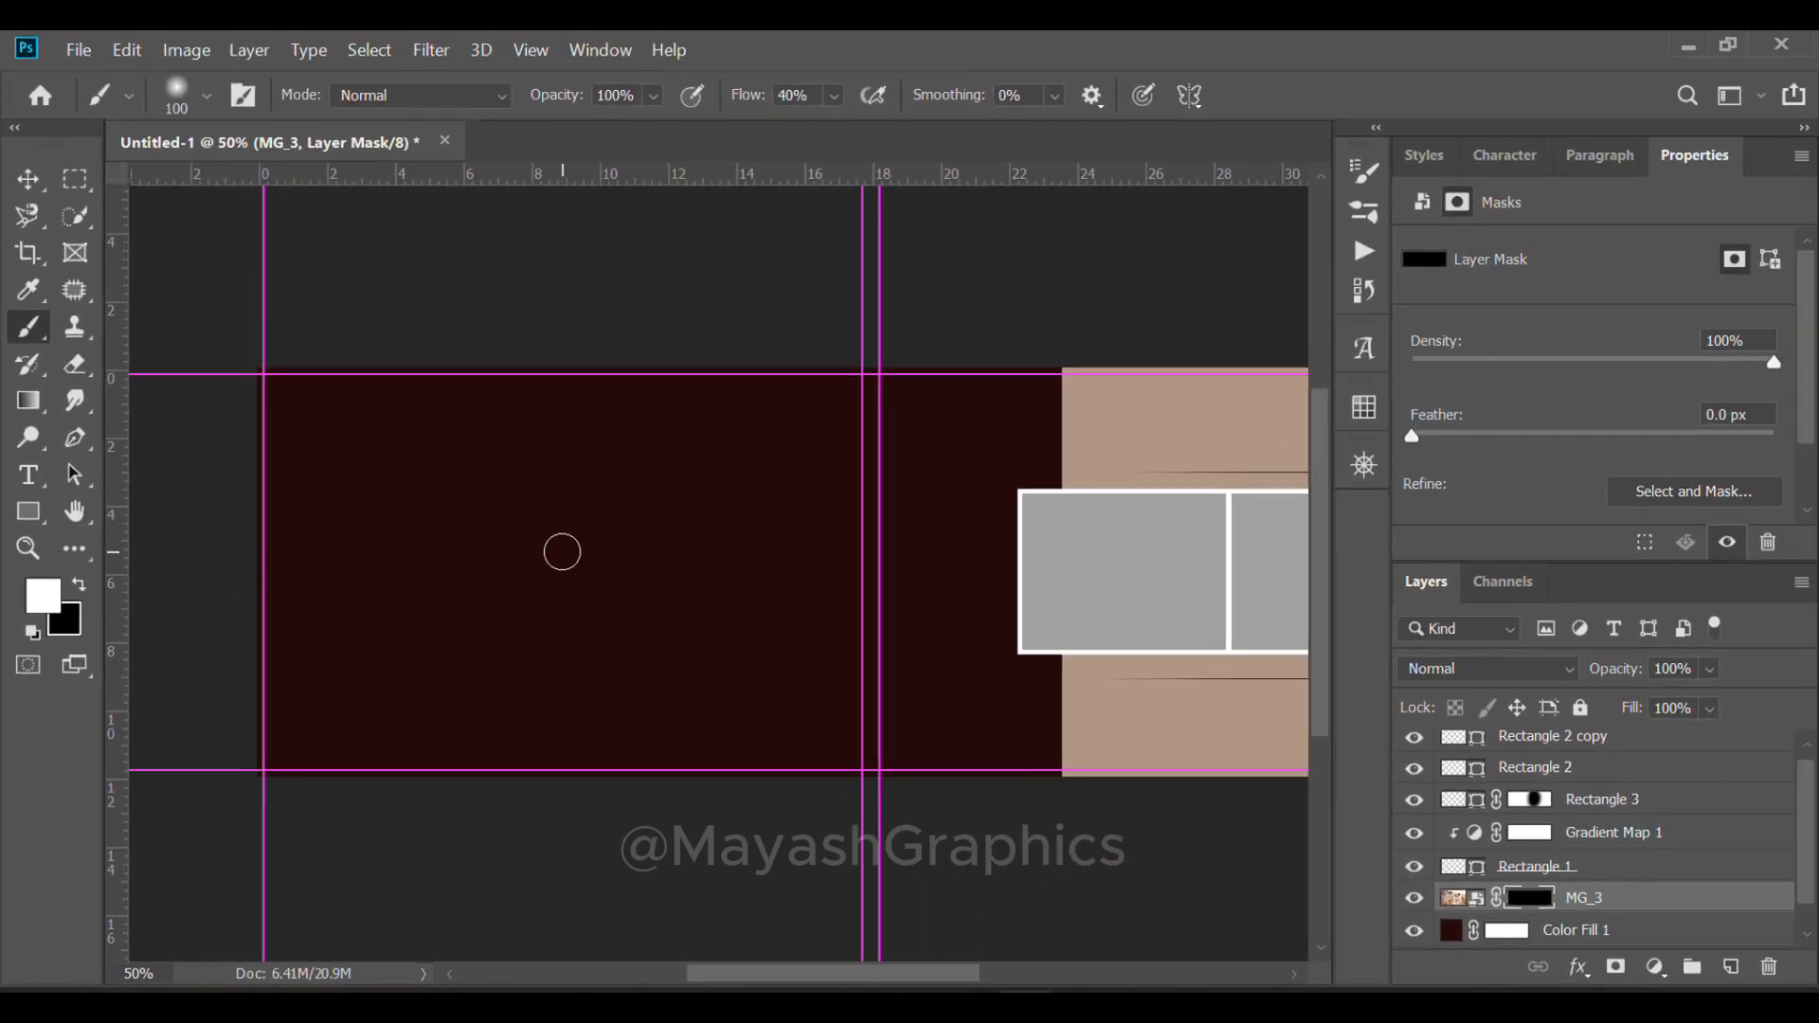
Set the Brush size to 1100 px and its opacity to 75%
key(bracketright)
key(bracketright)
key(bracketright)
key(bracketright)
key(bracketright)
key(bracketright)
key(bracketright)
drag(568, 106, 539, 109)
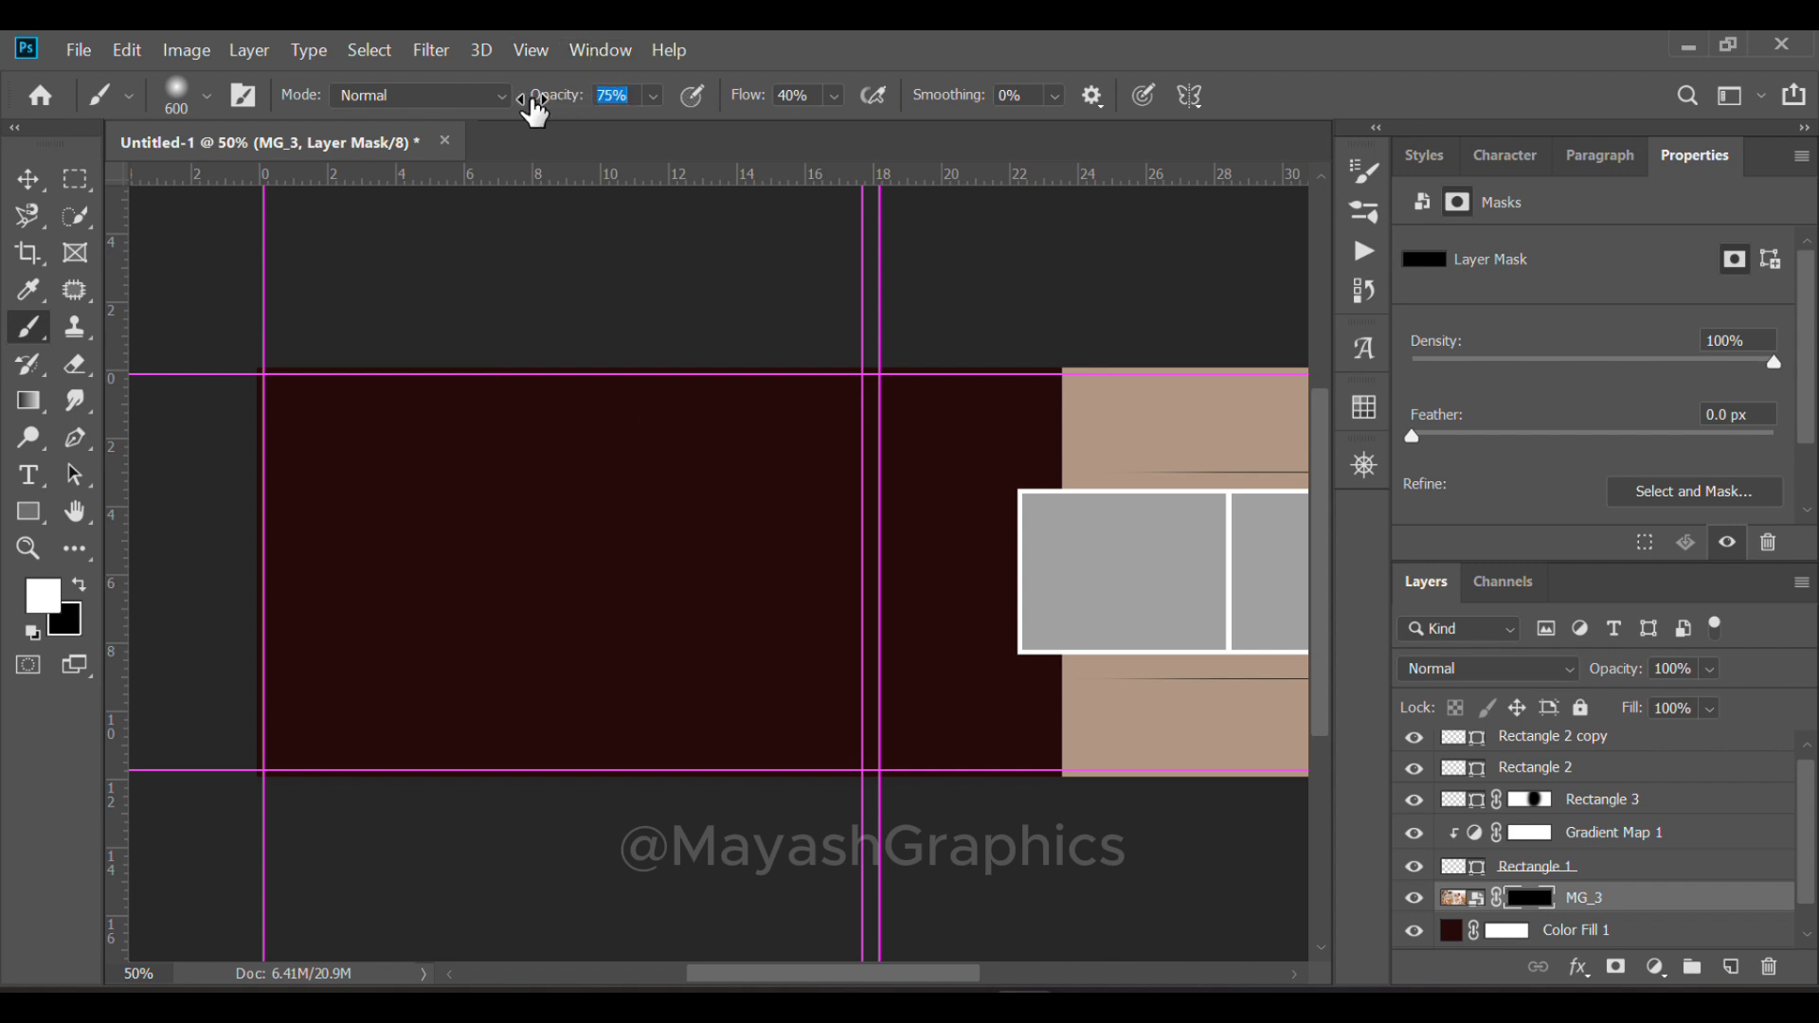
key(bracketright)
key(bracketright)
key(bracketright)
key(bracketright)
key(bracketright)
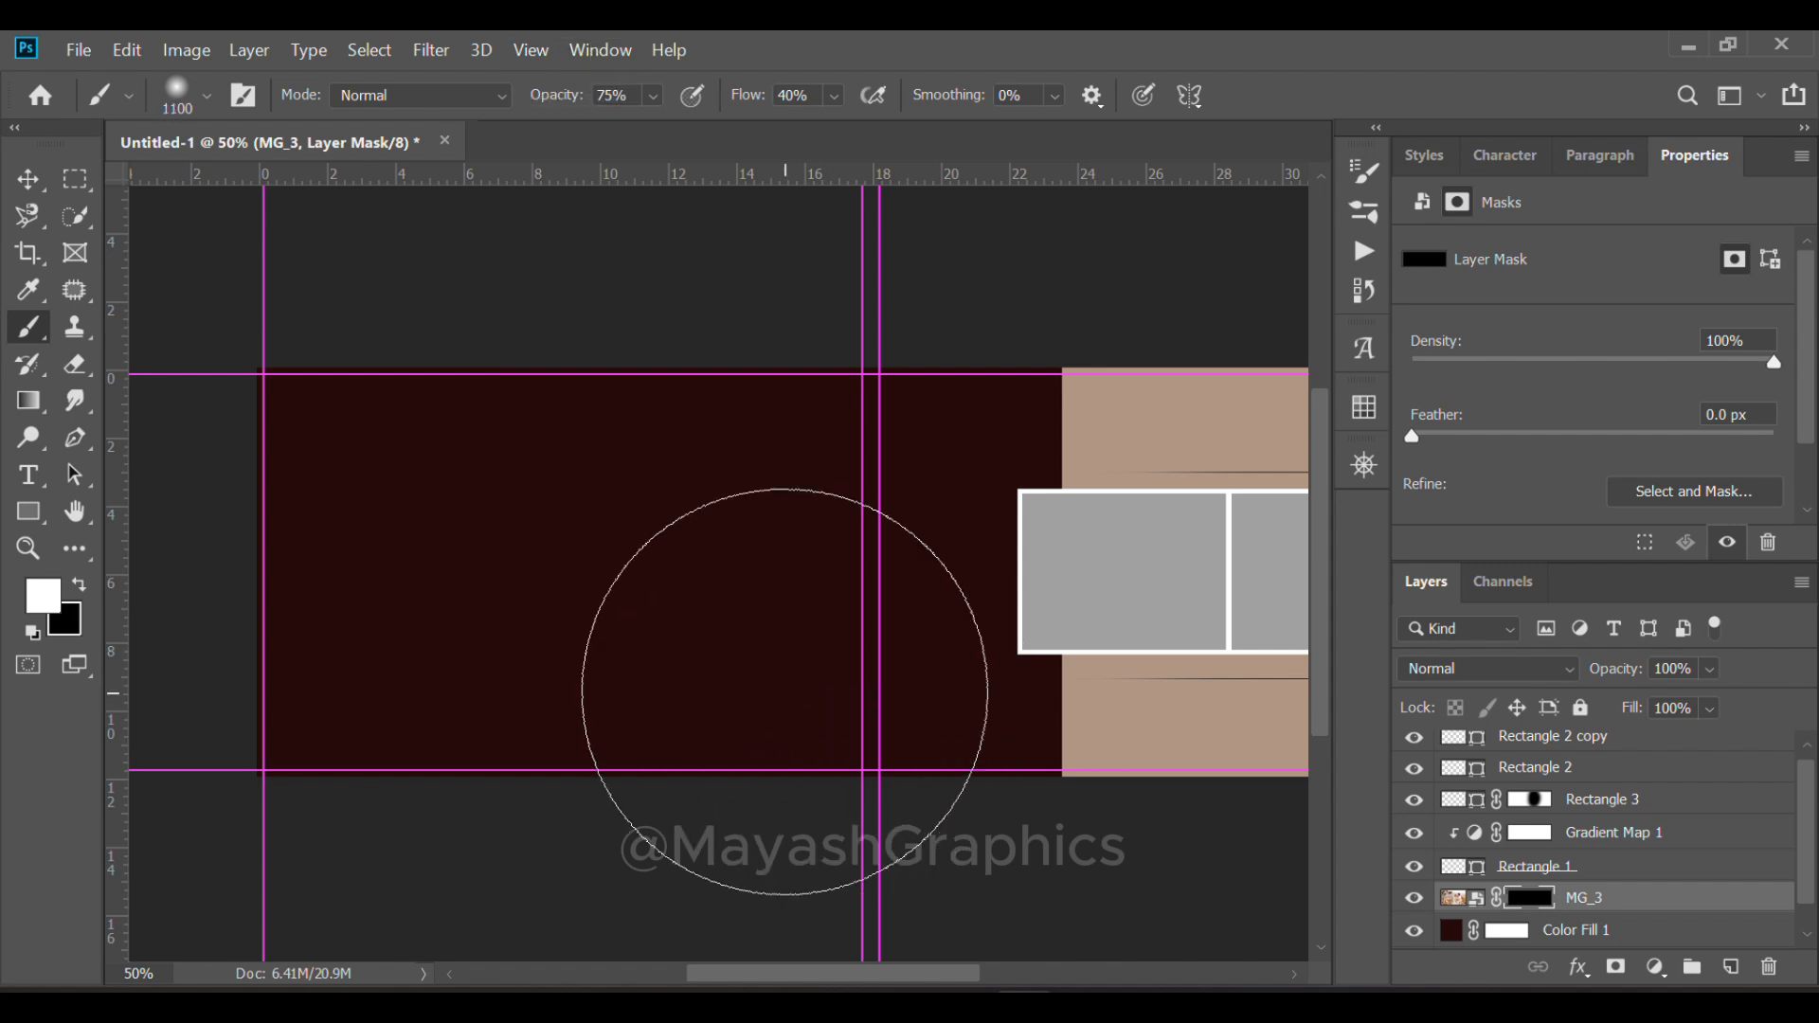
Paint white on the MG_3 mask around the couple to reveal the photo with softly darkened edges
click(658, 496)
click(649, 487)
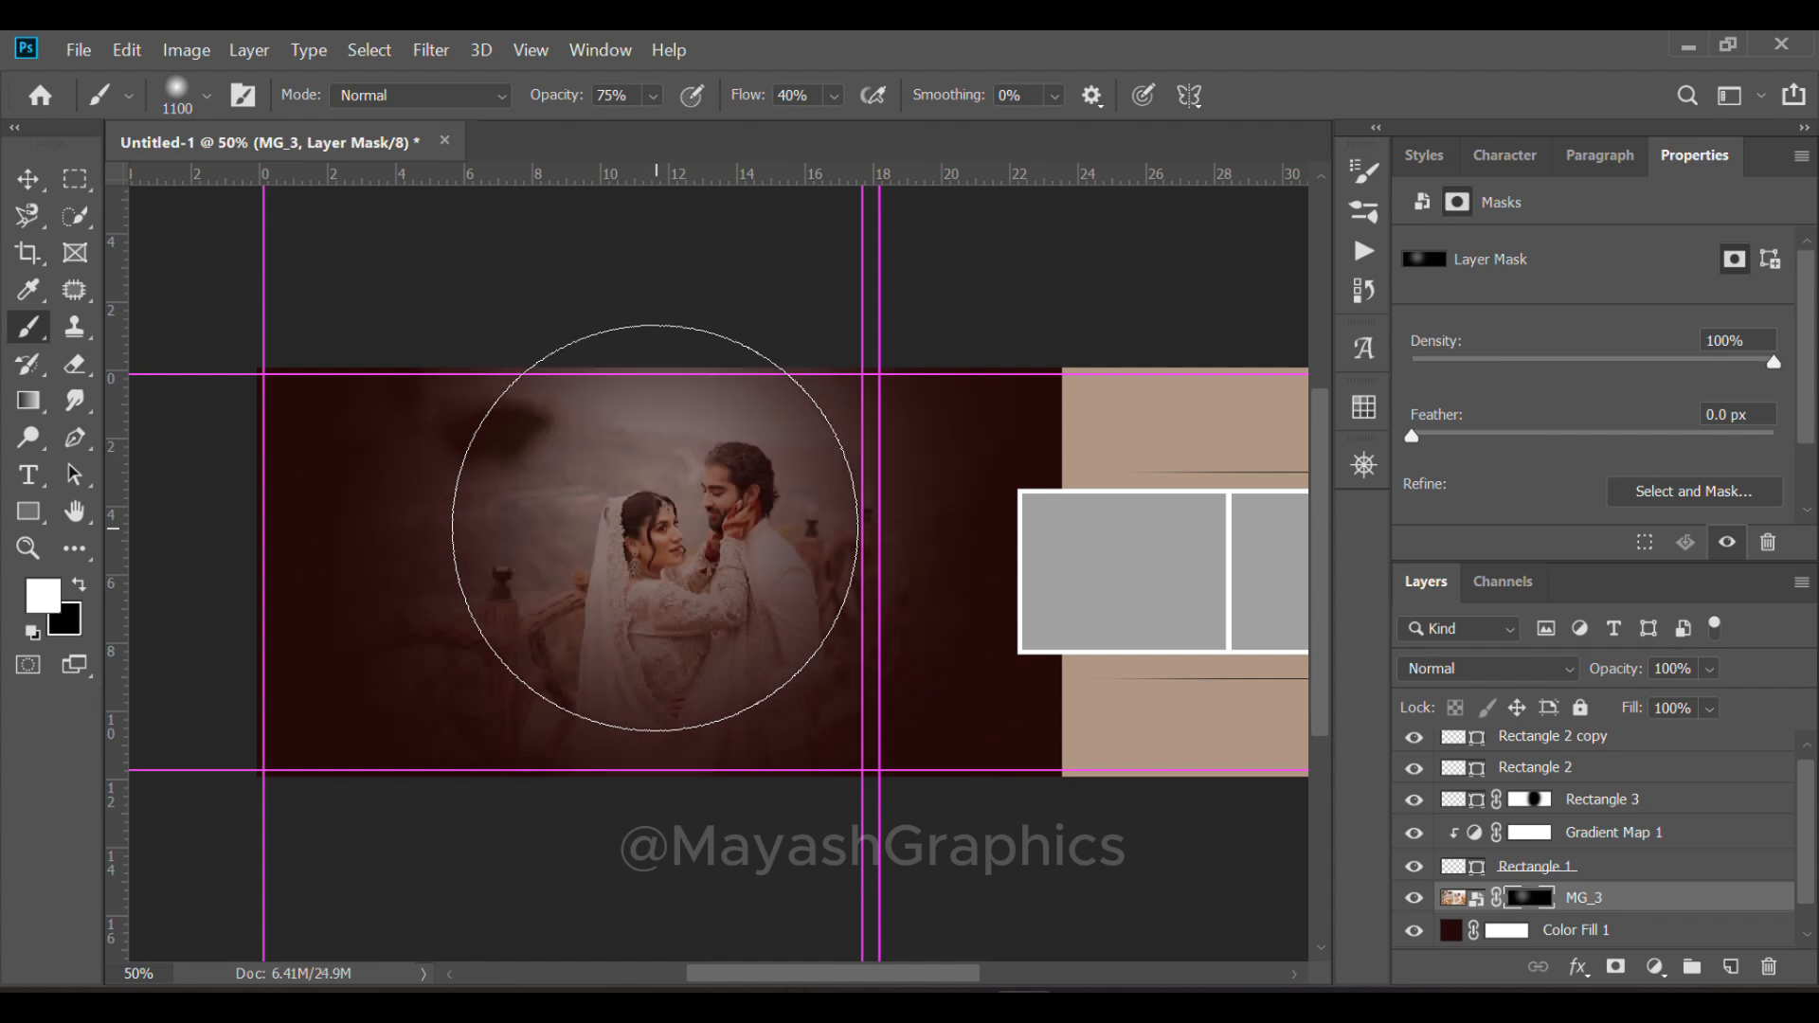
mouse_move(650, 487)
mouse_down()
mouse_move(384, 485)
mouse_move(589, 500)
mouse_move(889, 464)
mouse_move(558, 558)
mouse_move(708, 555)
mouse_up()
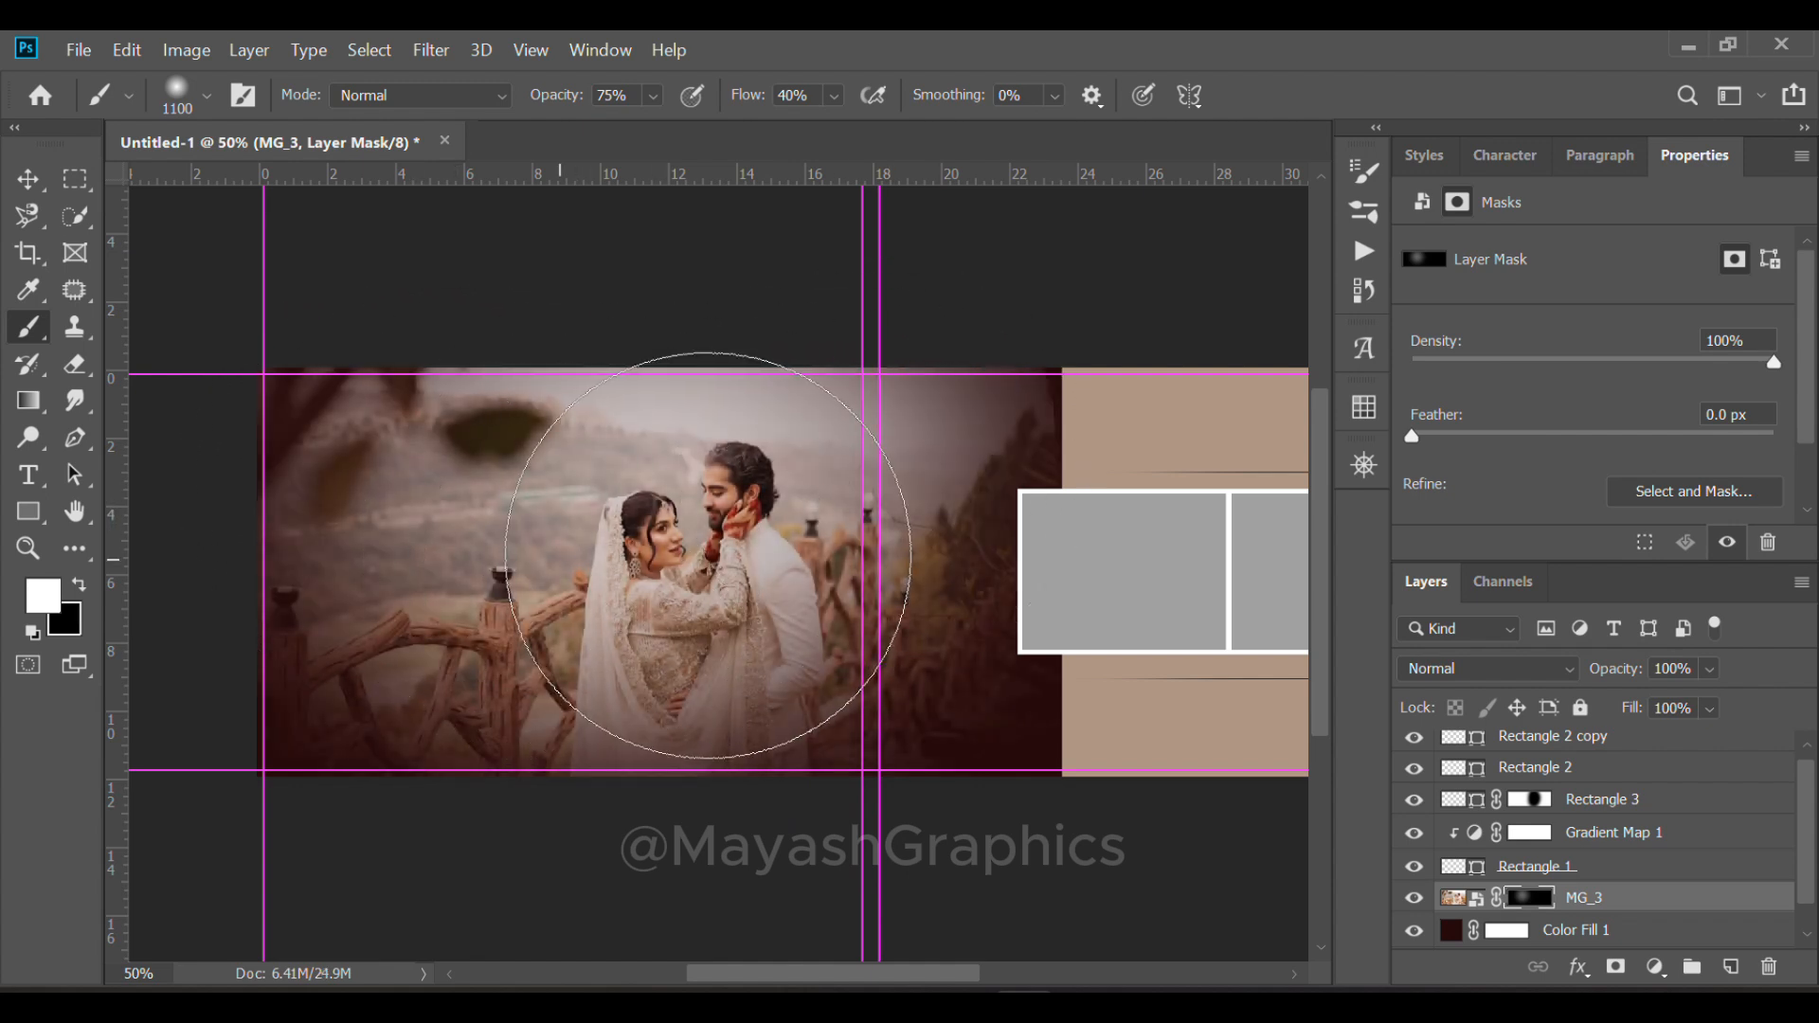
click(669, 517)
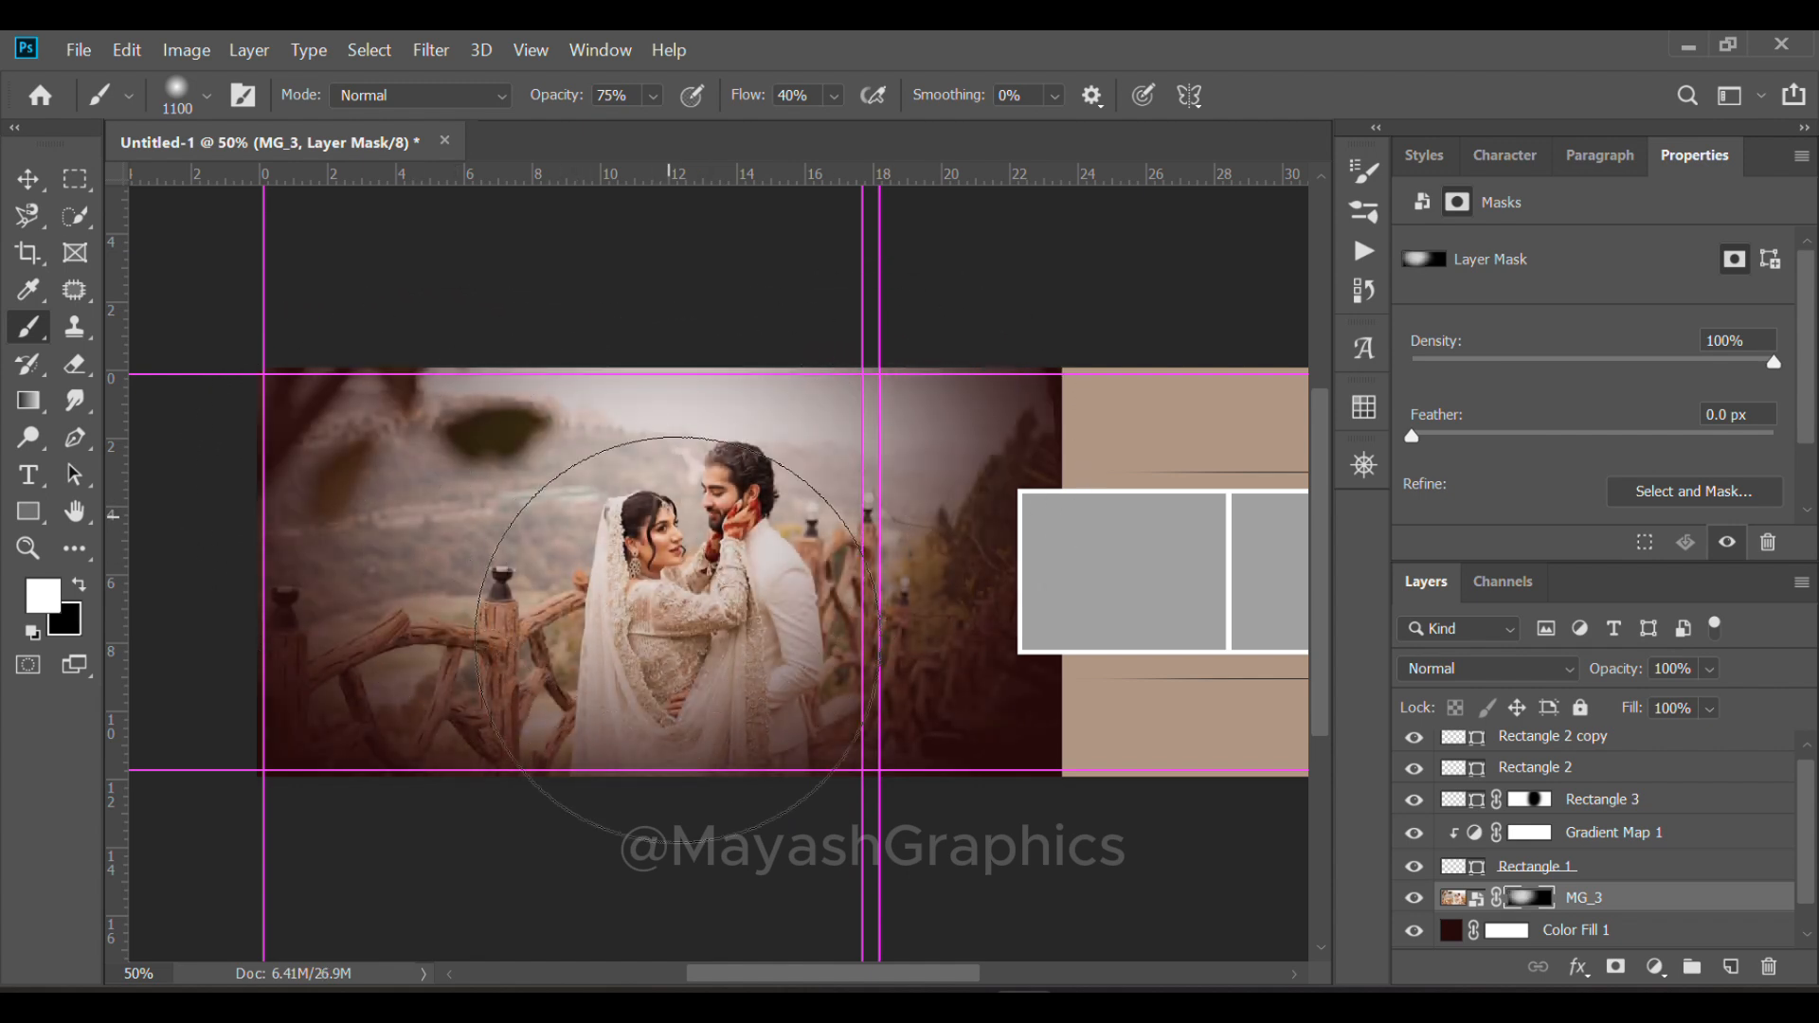
click(669, 722)
mouse_move(653, 644)
mouse_down()
mouse_move(638, 421)
mouse_move(678, 637)
mouse_up()
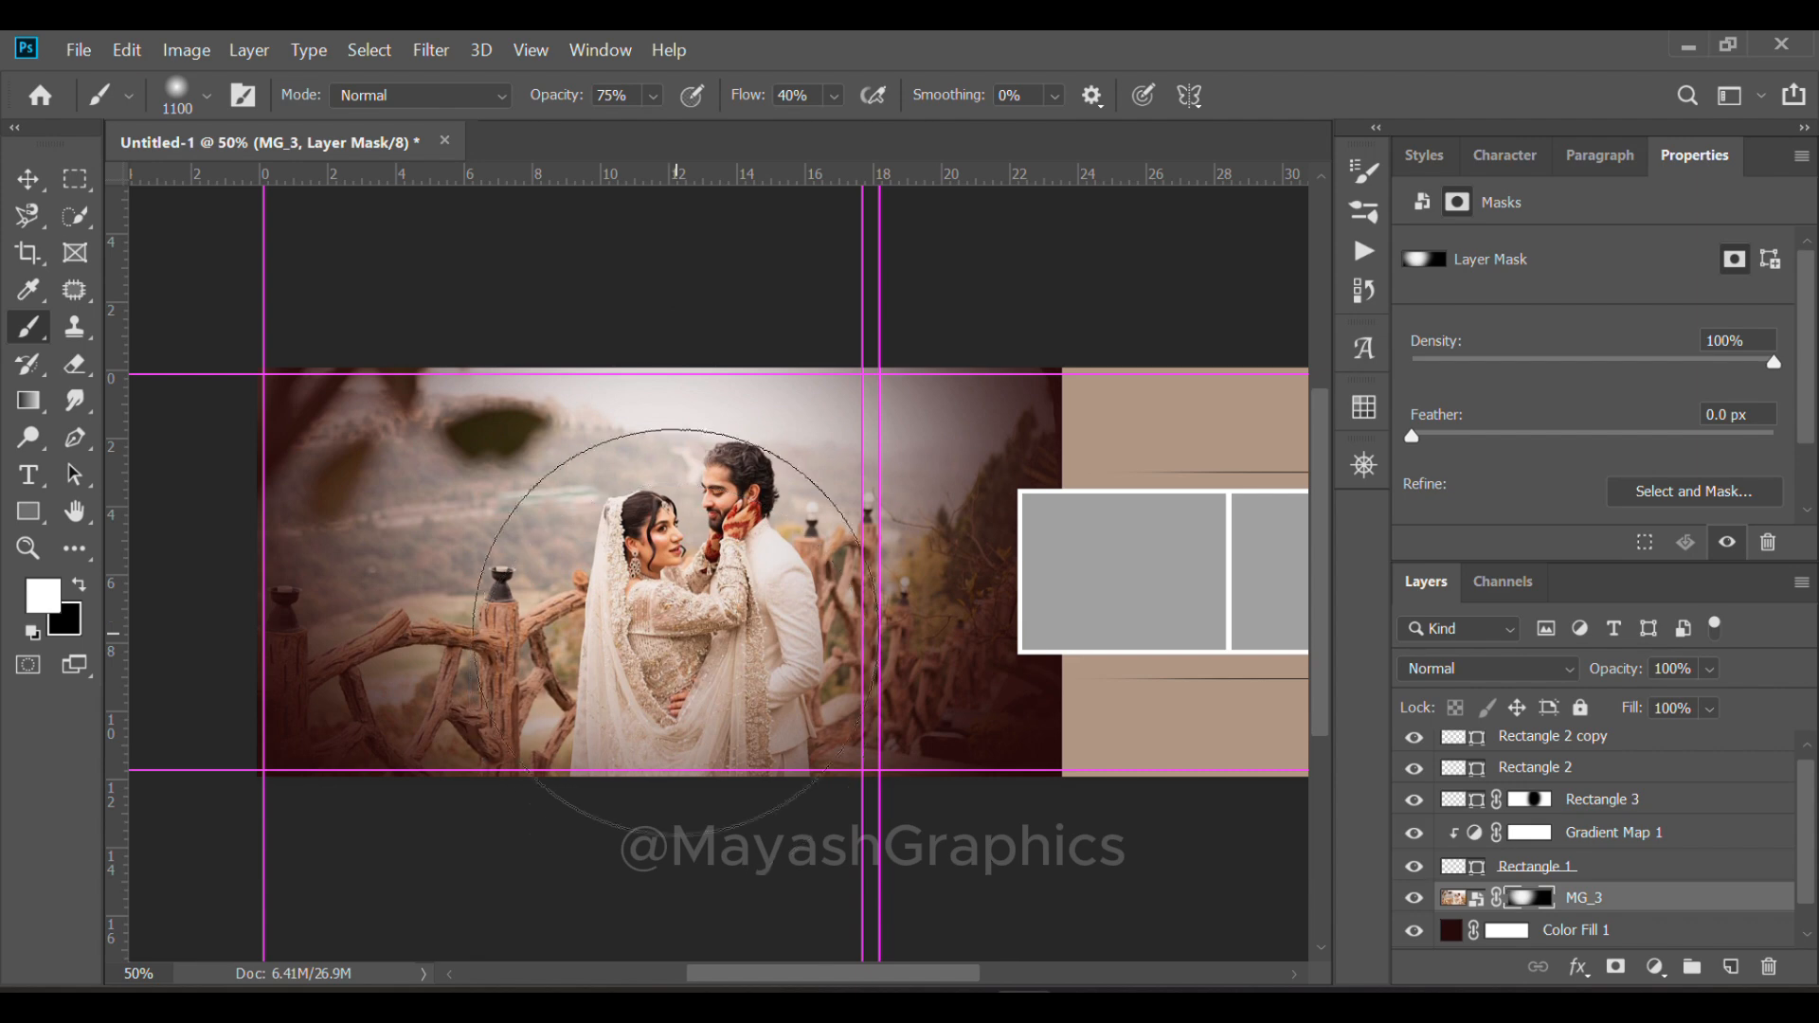
drag(683, 563, 698, 745)
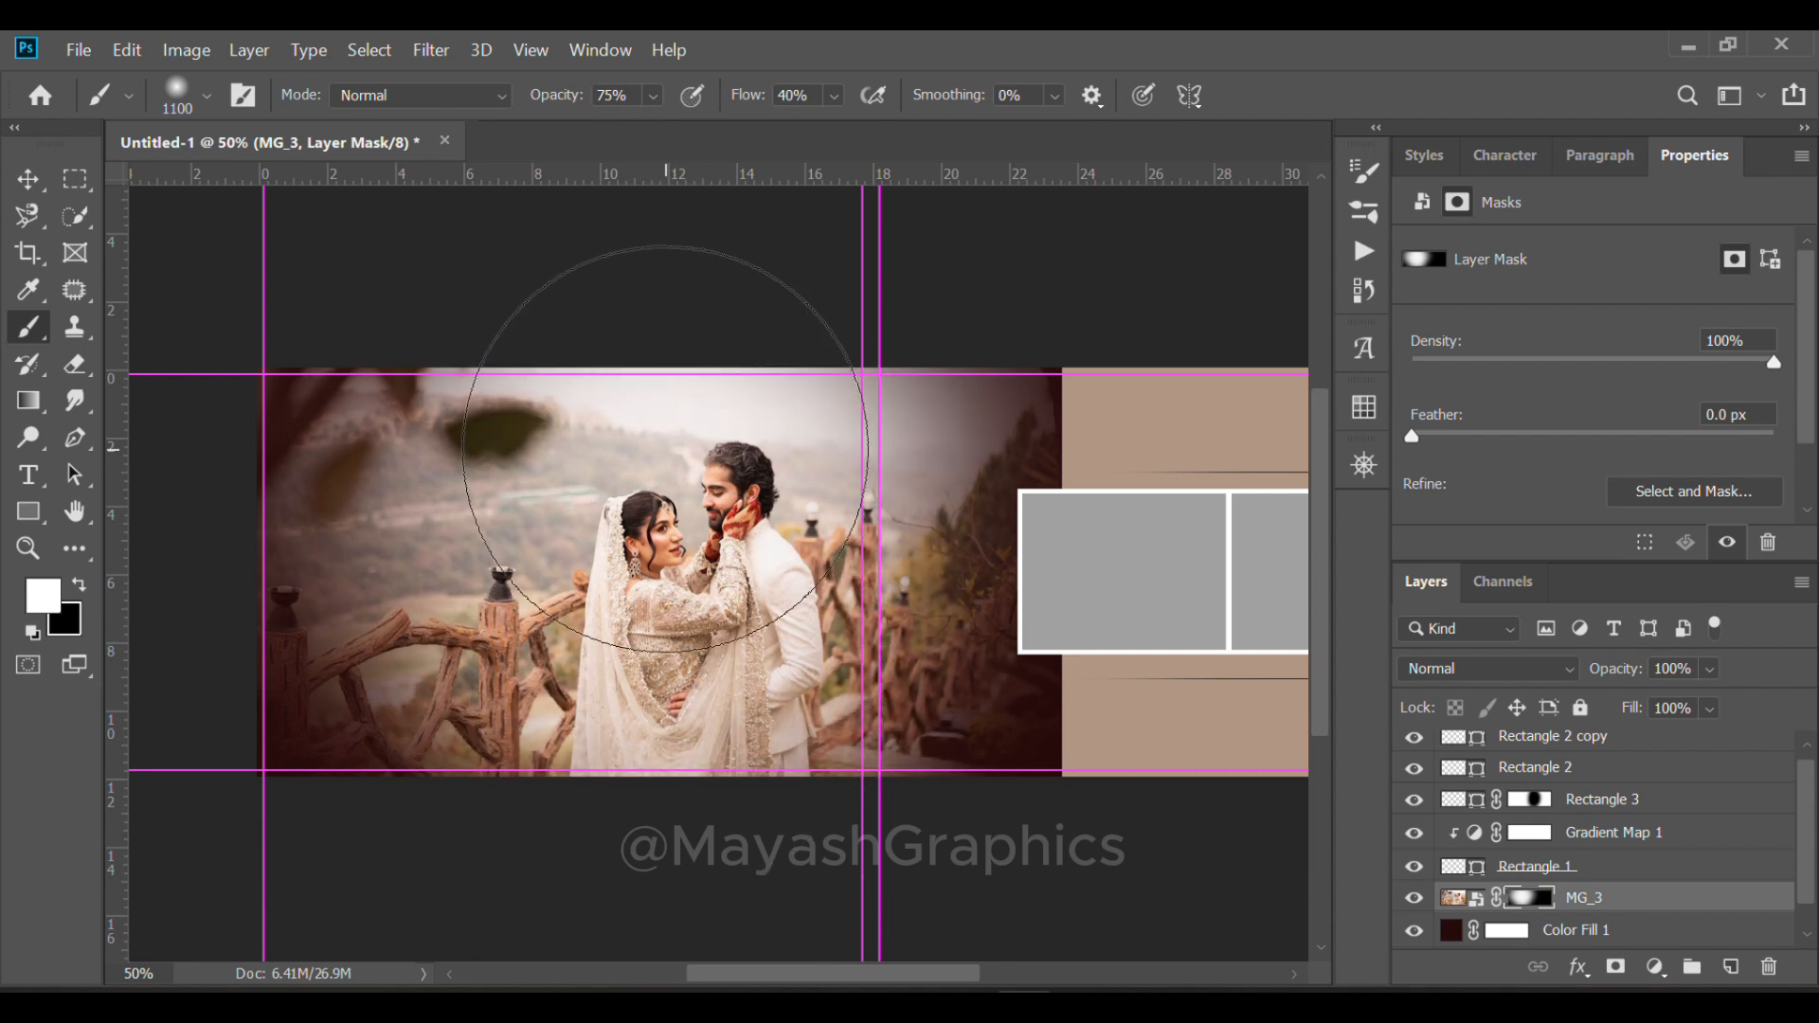
key(v)
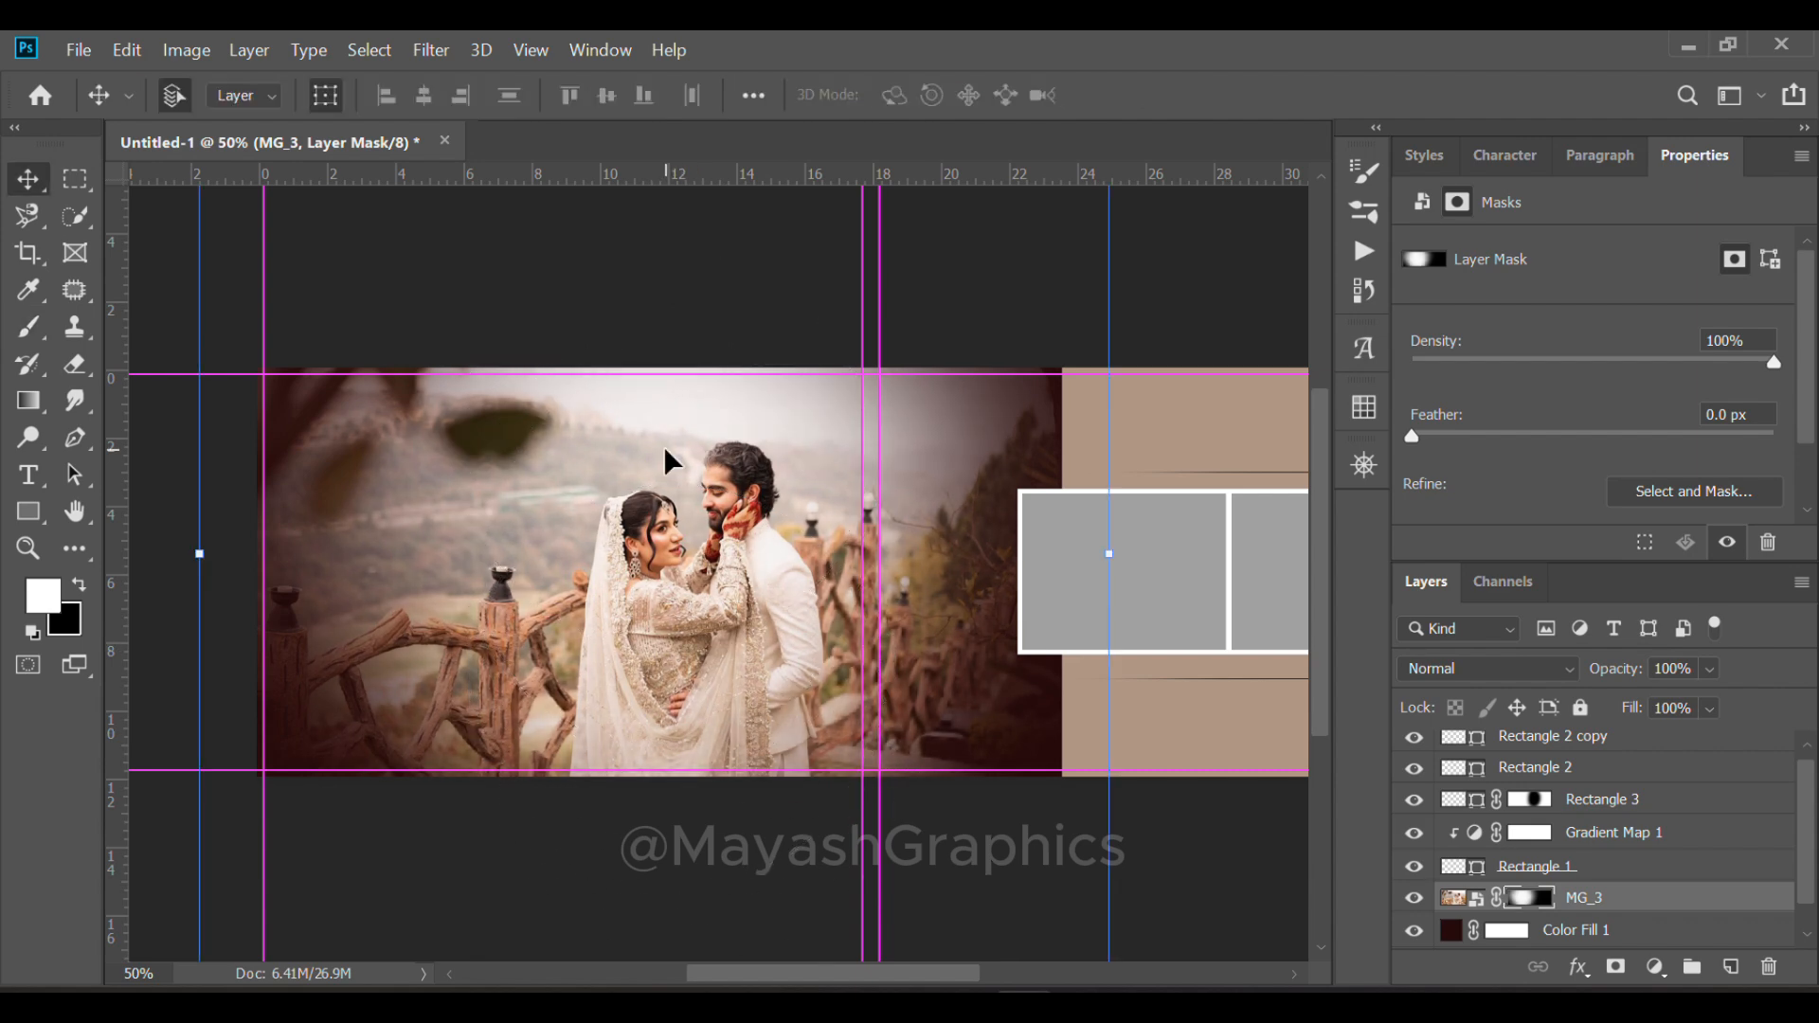
Place the MG_2 photo from the MayashGraphics folder directly above the Rectangle 1 layer, over the side panel
scroll(639, 594, right, 5)
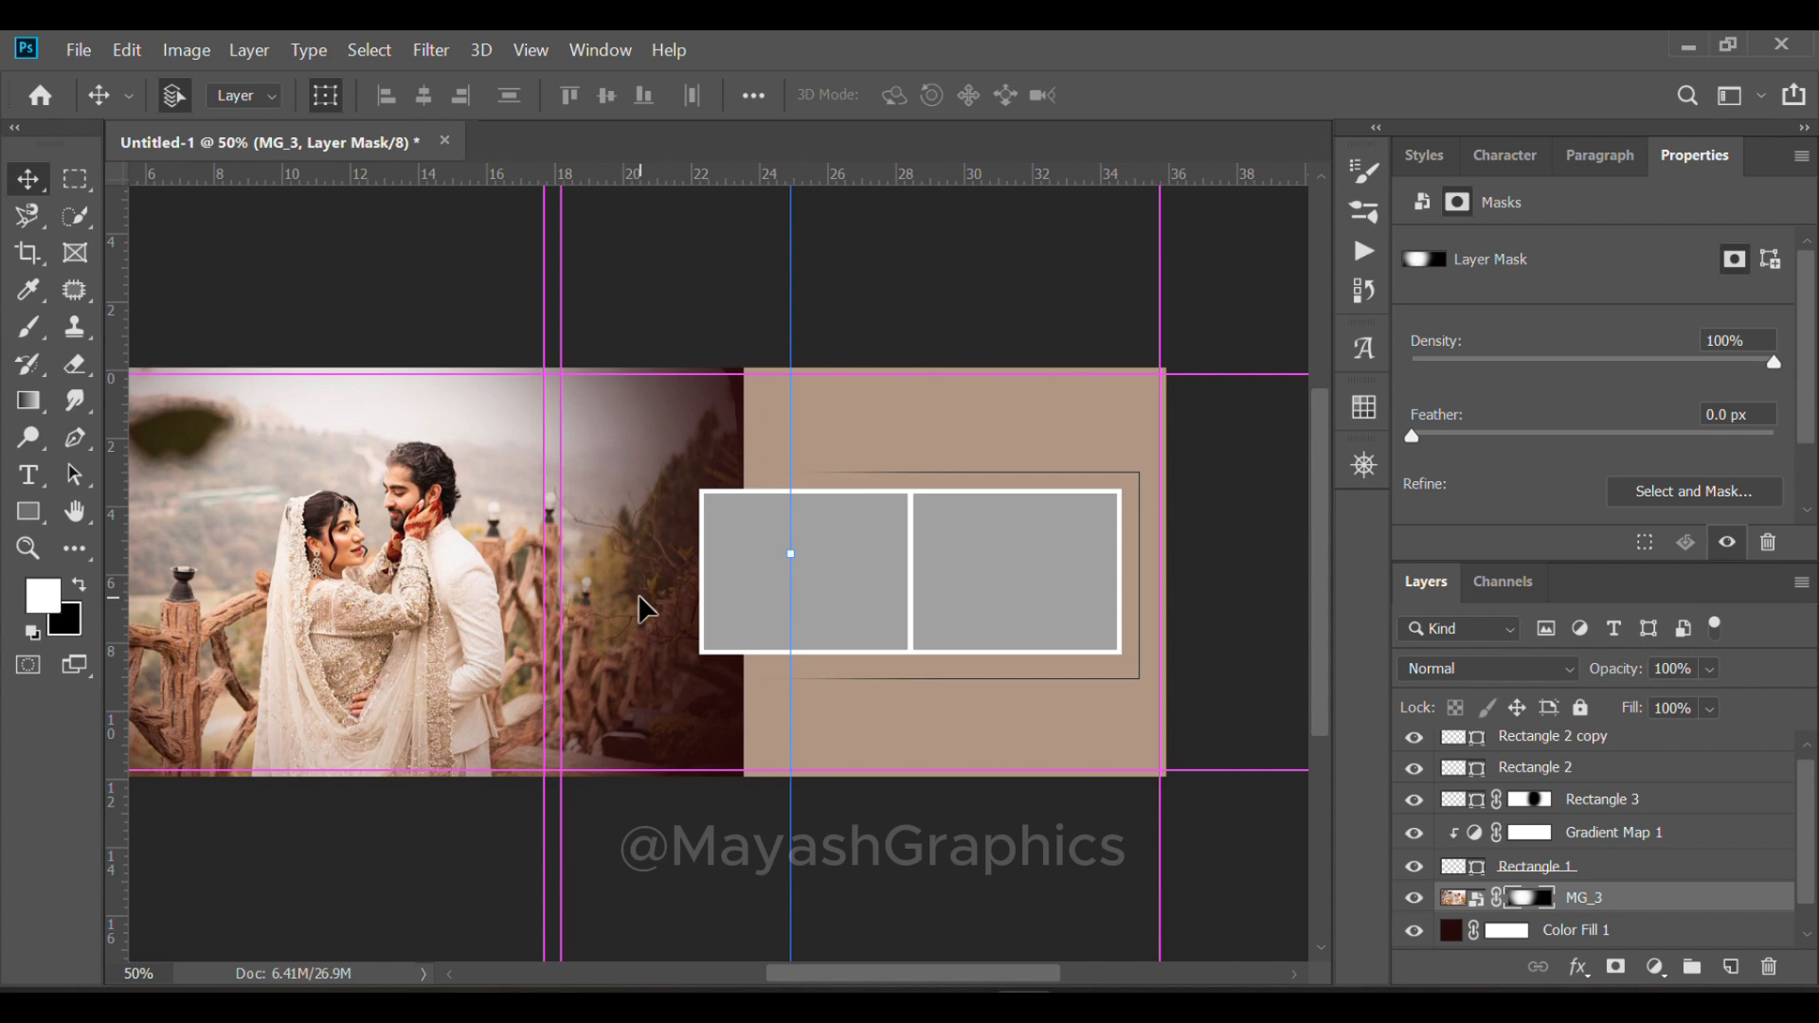
click(892, 587)
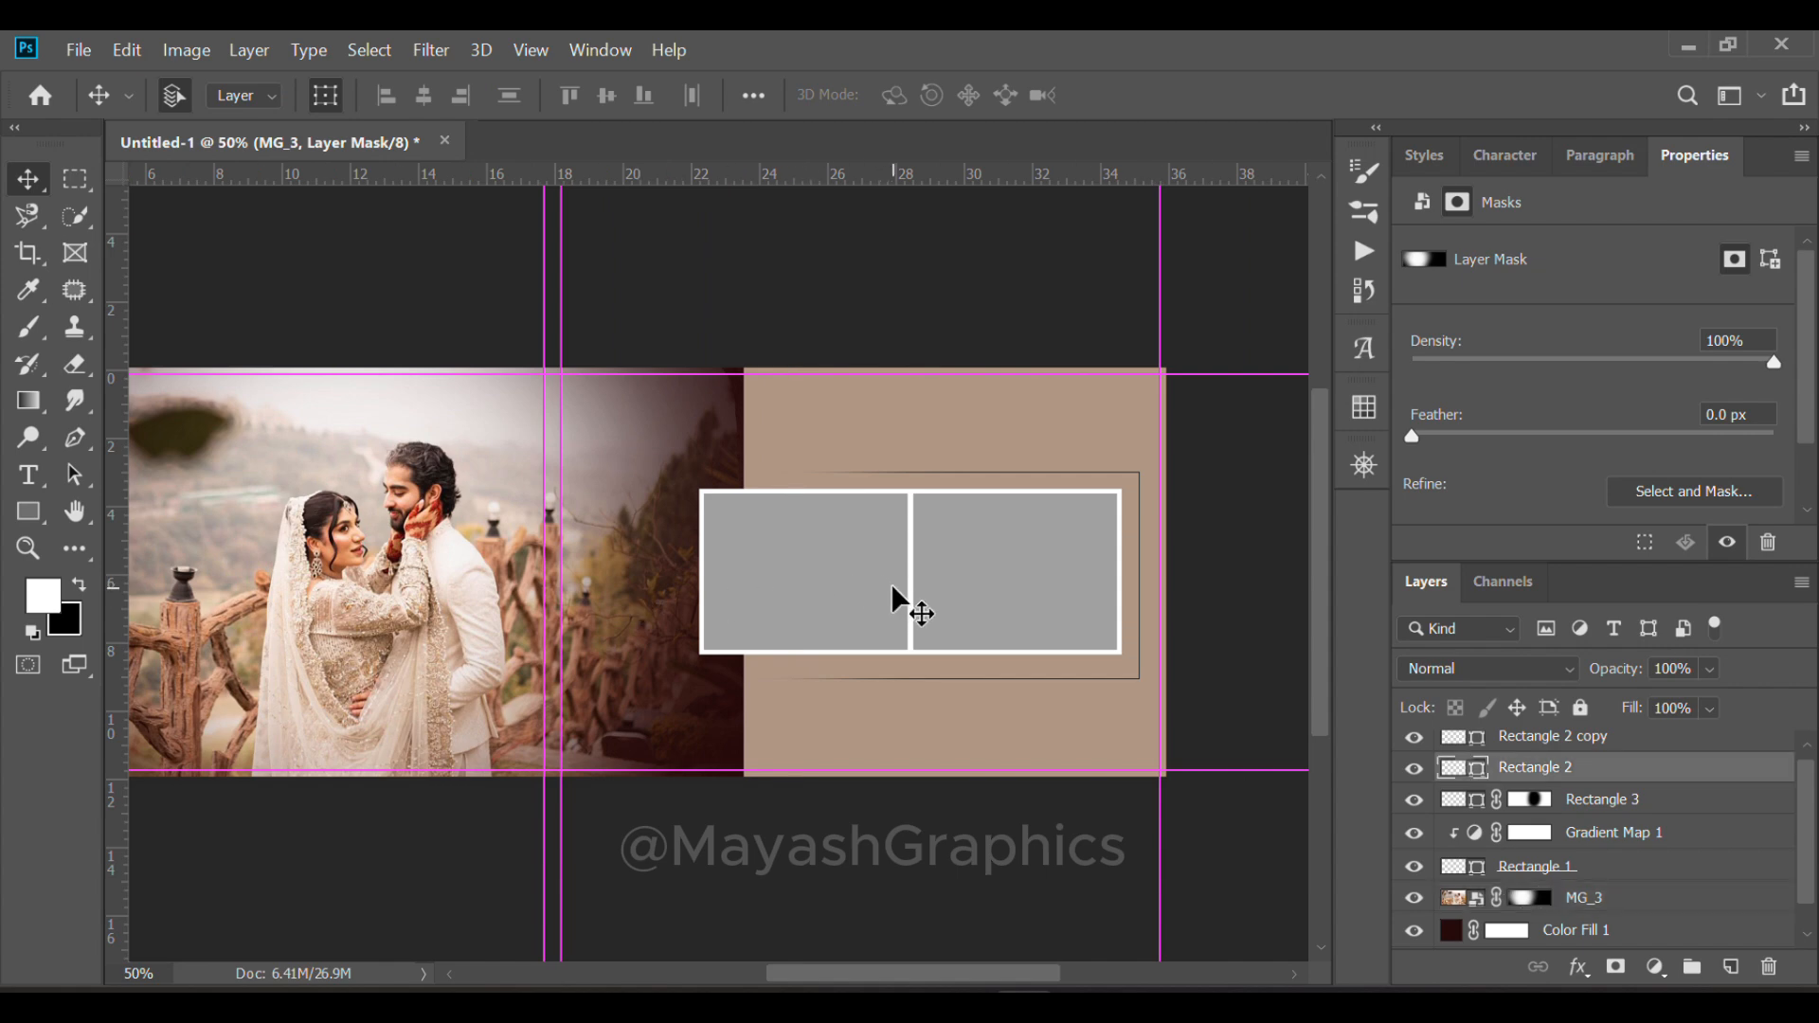
click(1041, 737)
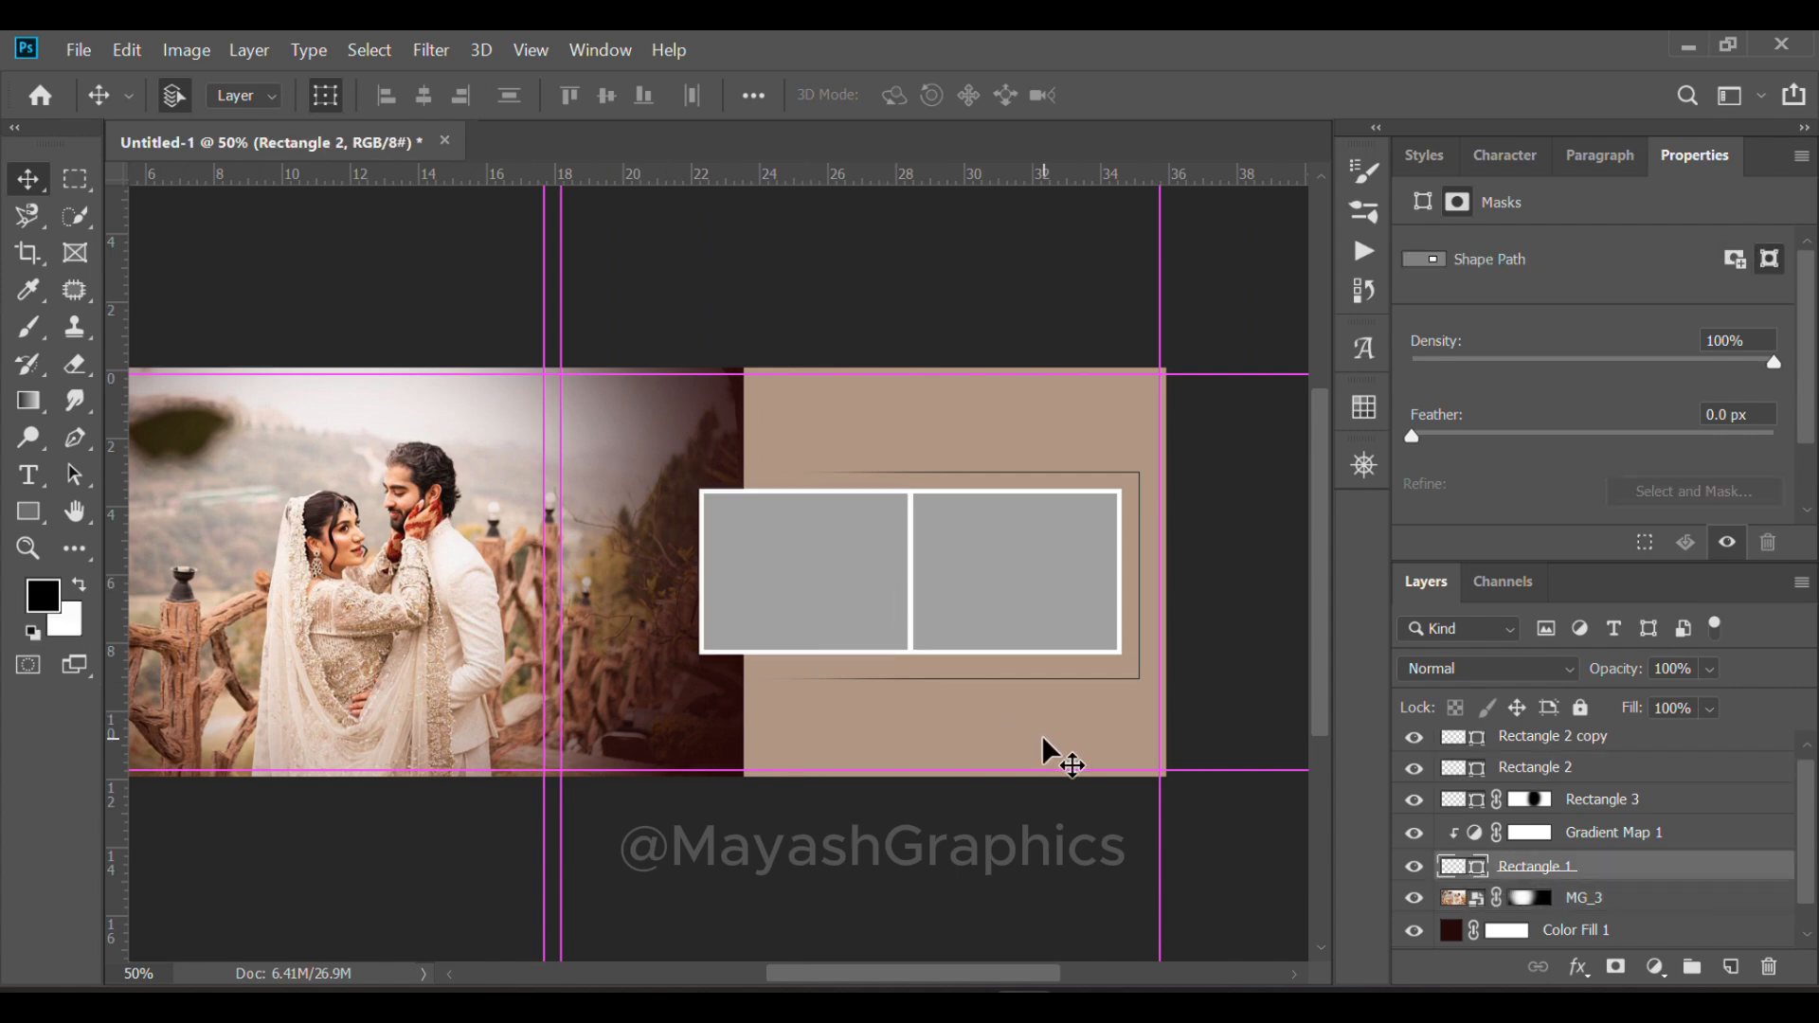
key(alt+Tab)
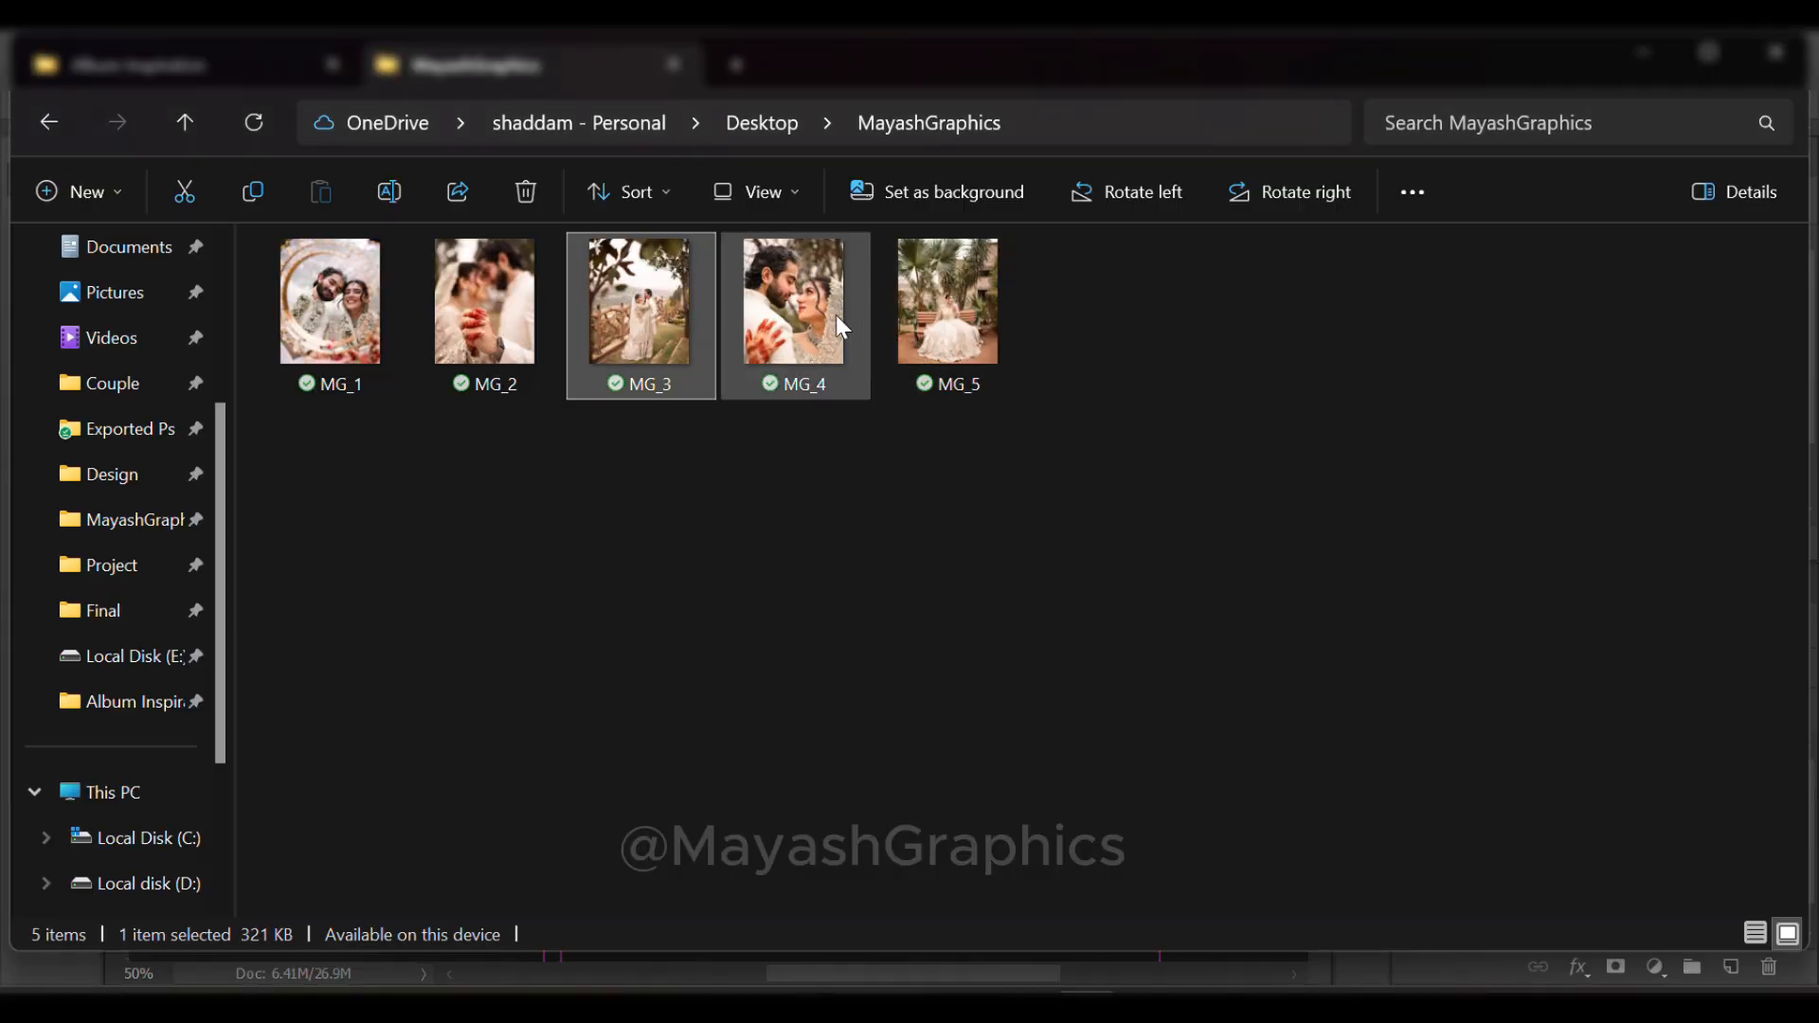
click(461, 340)
drag(492, 315, 896, 701)
drag(639, 674, 923, 673)
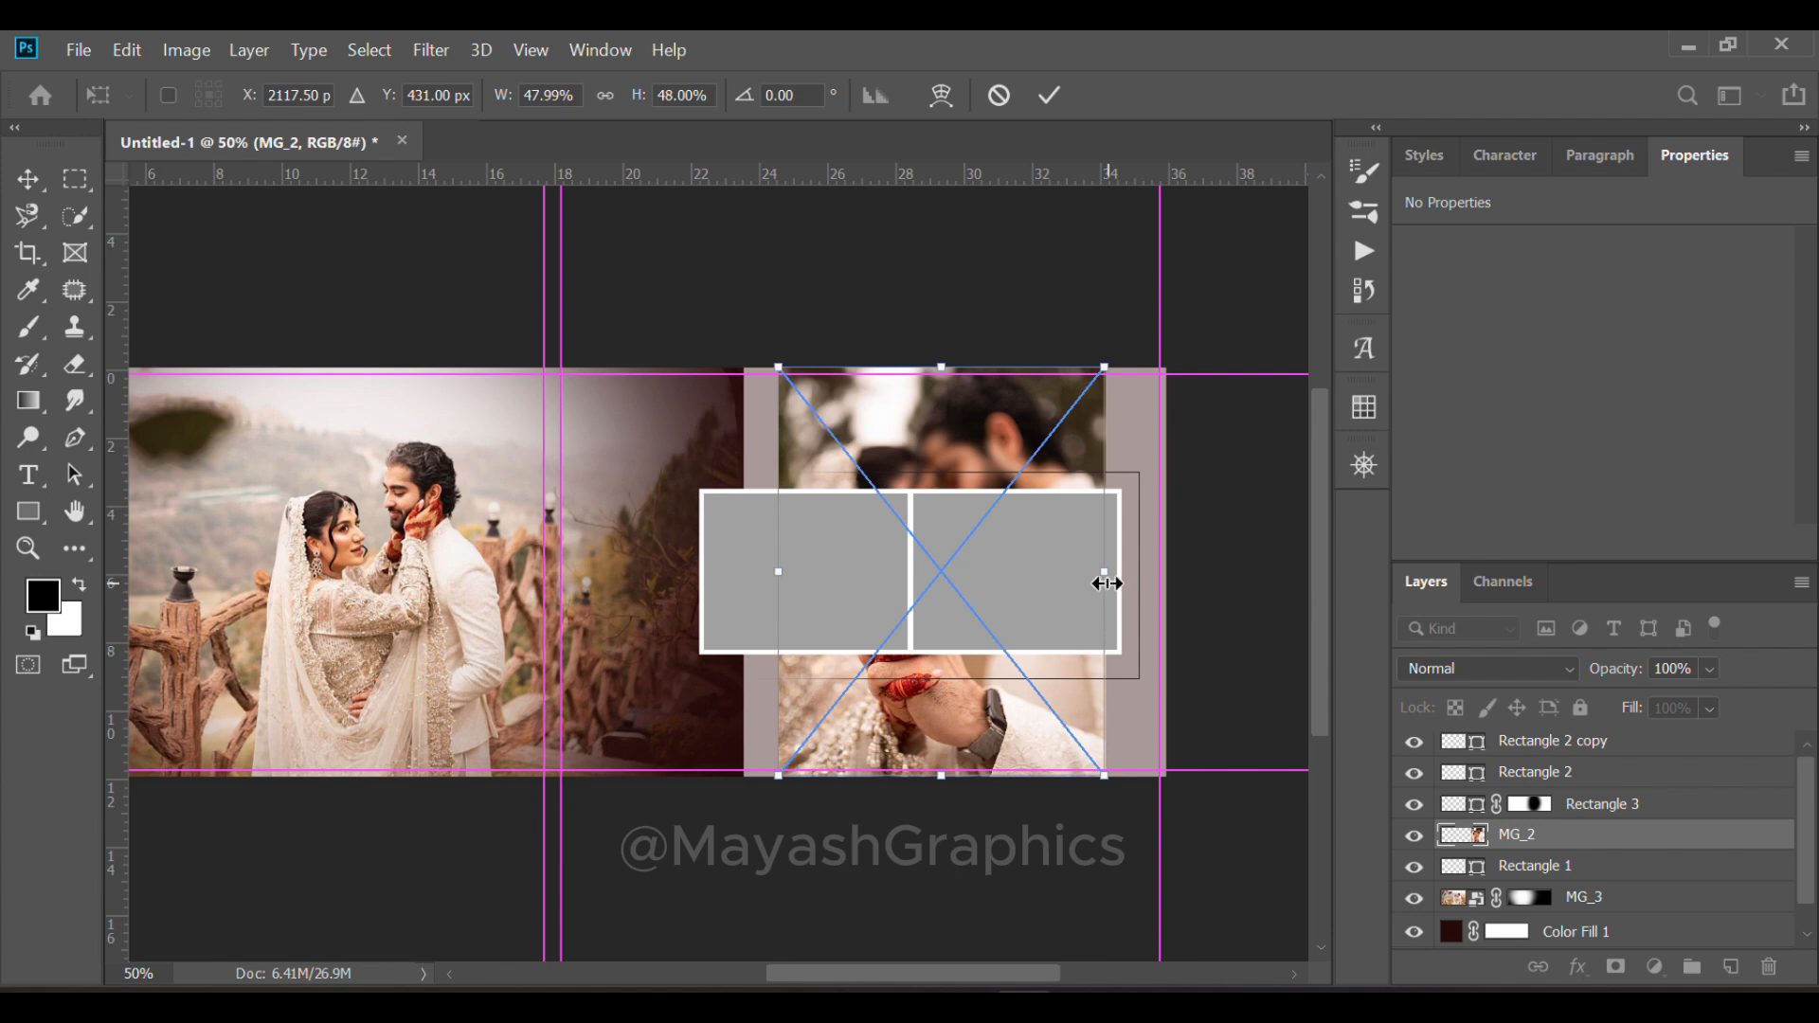
Scale the MG_2 photo to about 64.6%, aligning its left edge with the side panel so it covers the whole panel
drag(1104, 572, 1224, 572)
drag(774, 568, 737, 568)
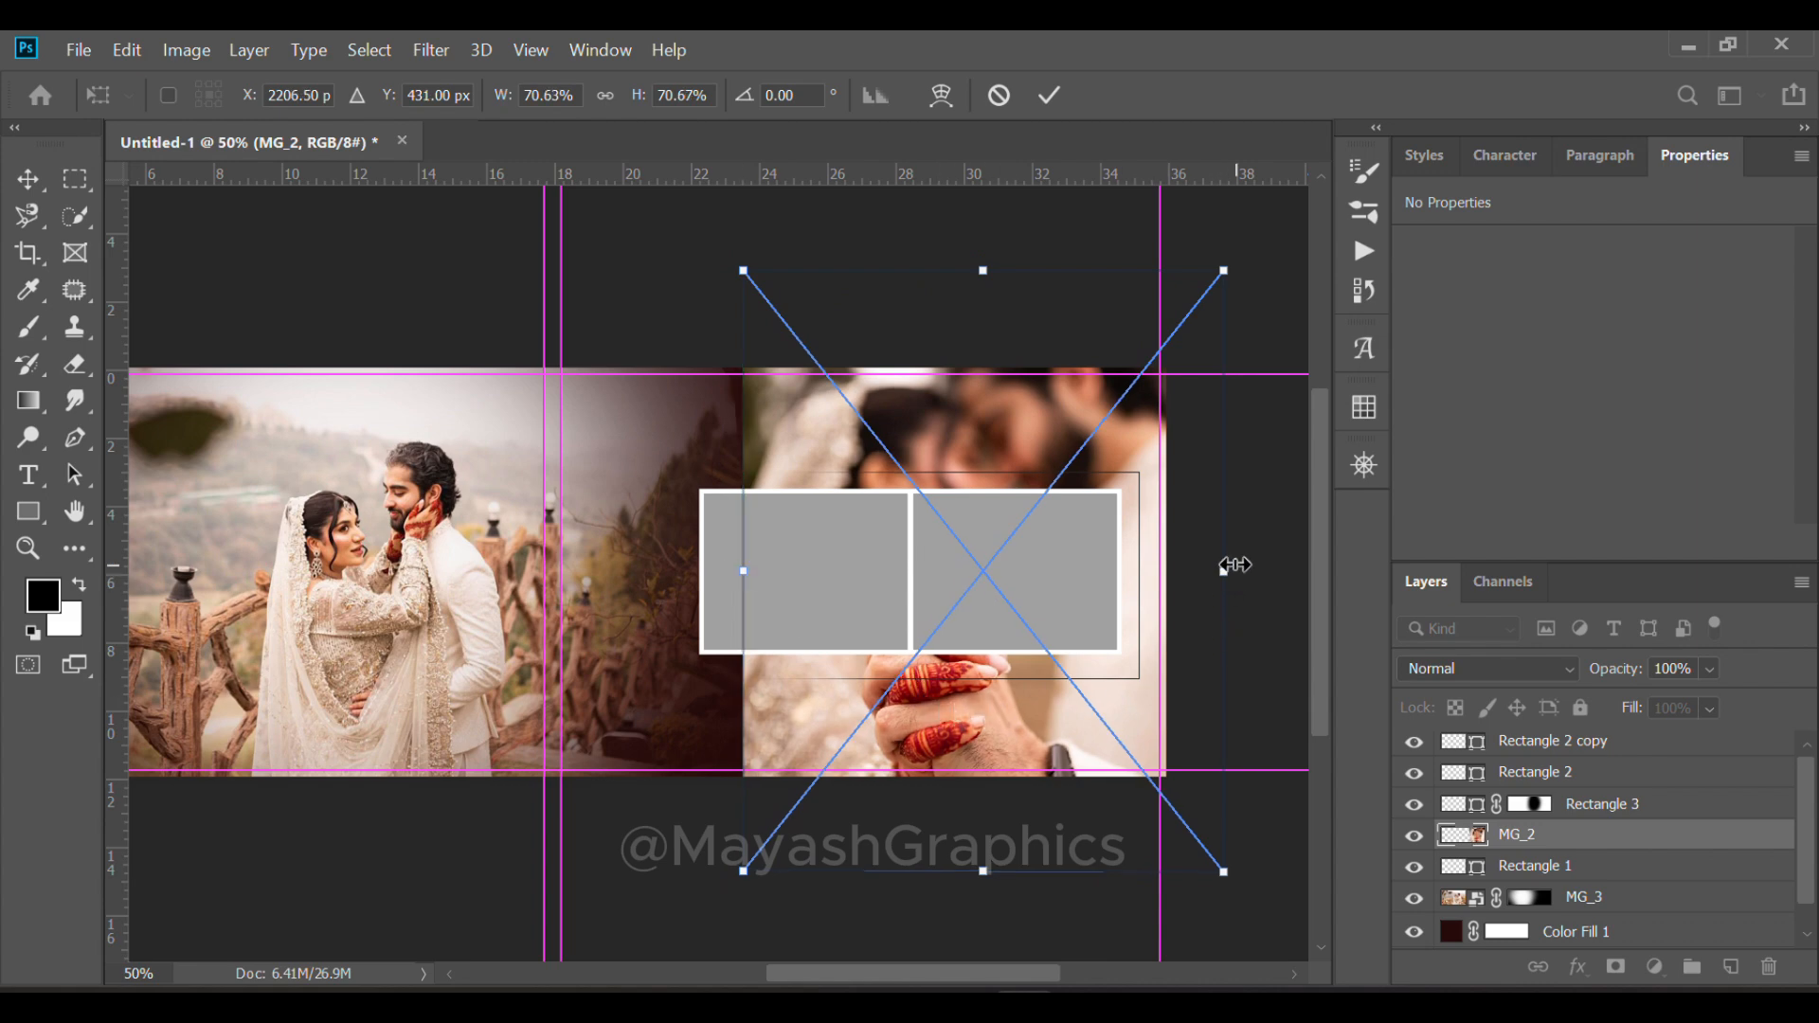
drag(1235, 568, 1186, 569)
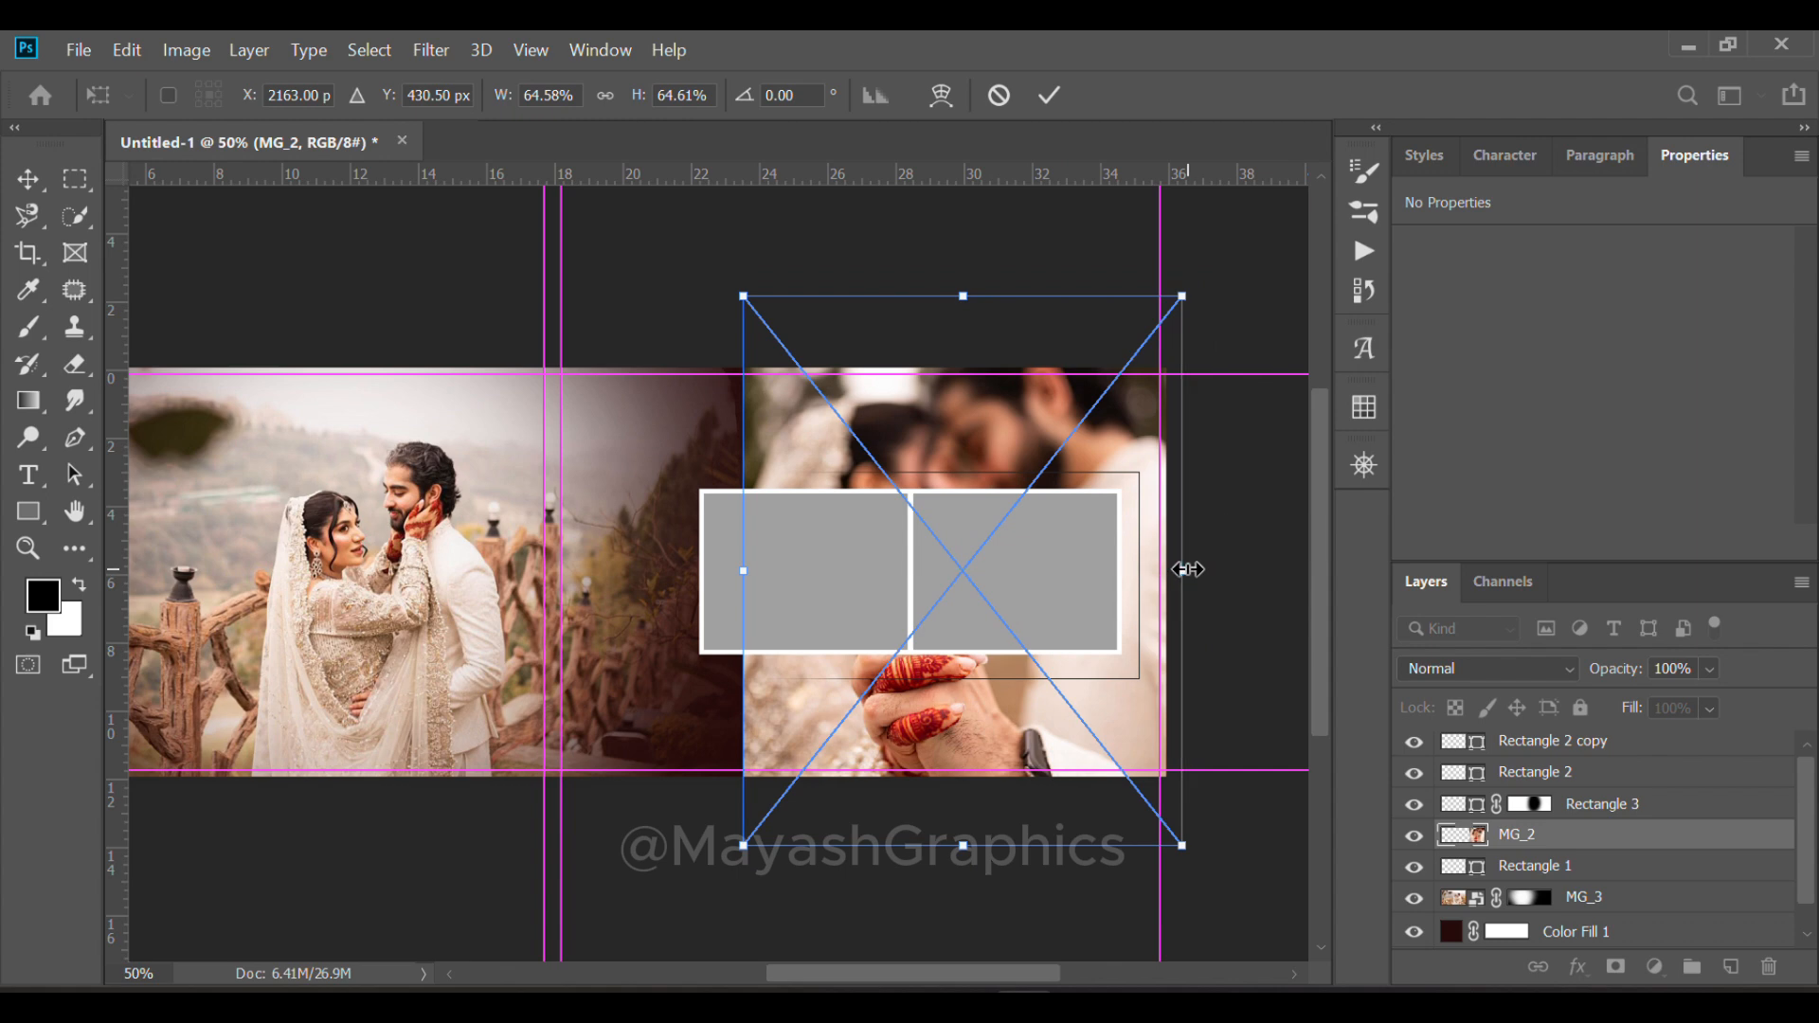
key(Return)
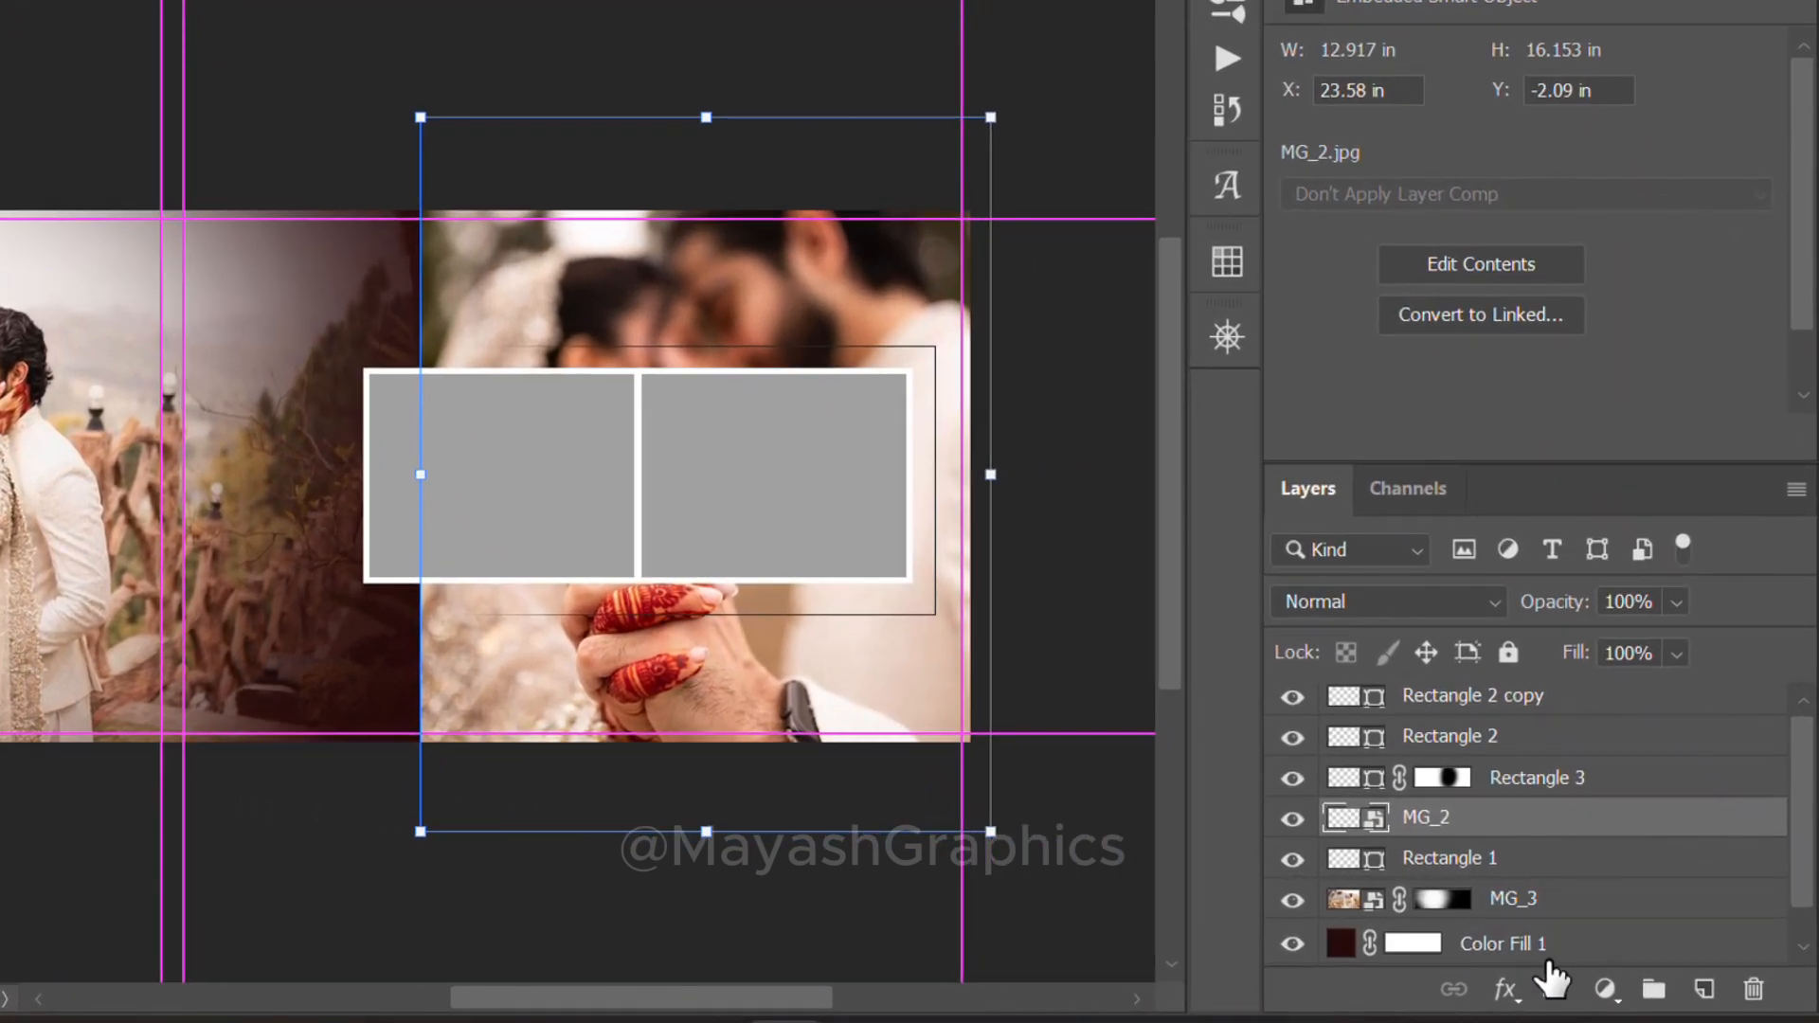
Add a Gradient Map adjustment layer directly above MG_2 and clip it to that photo
click(1606, 989)
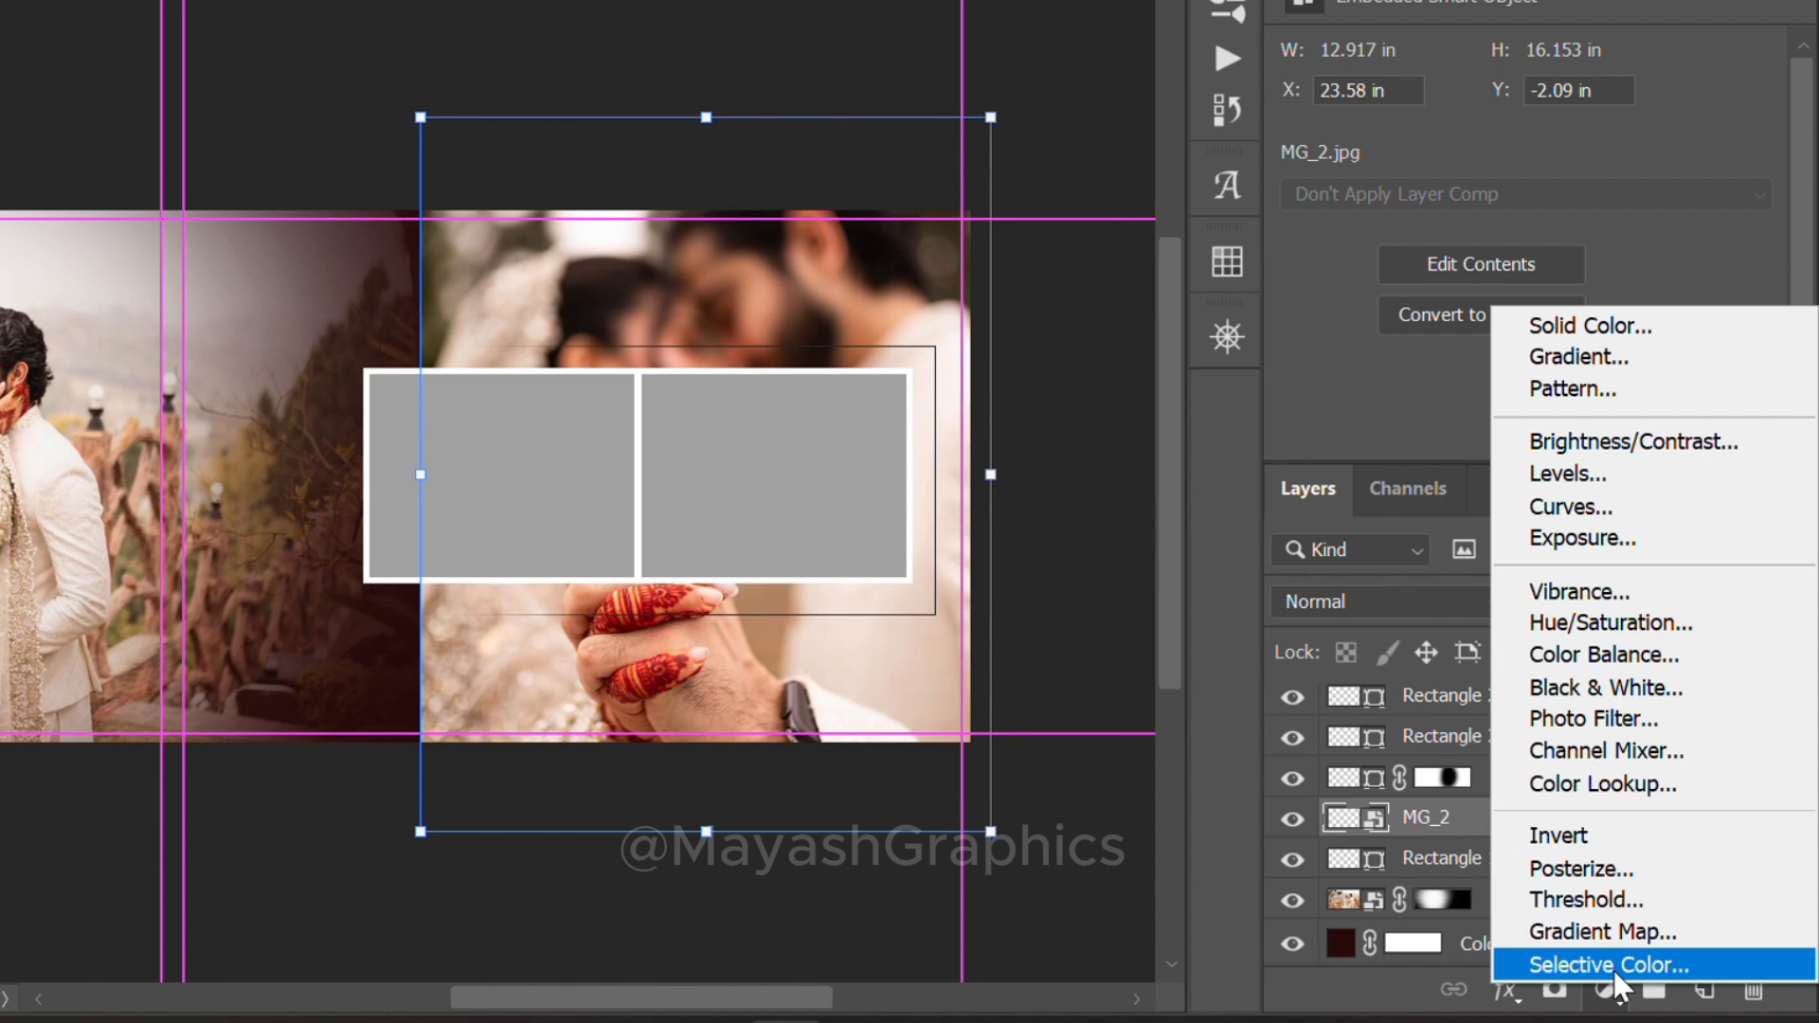
click(1615, 934)
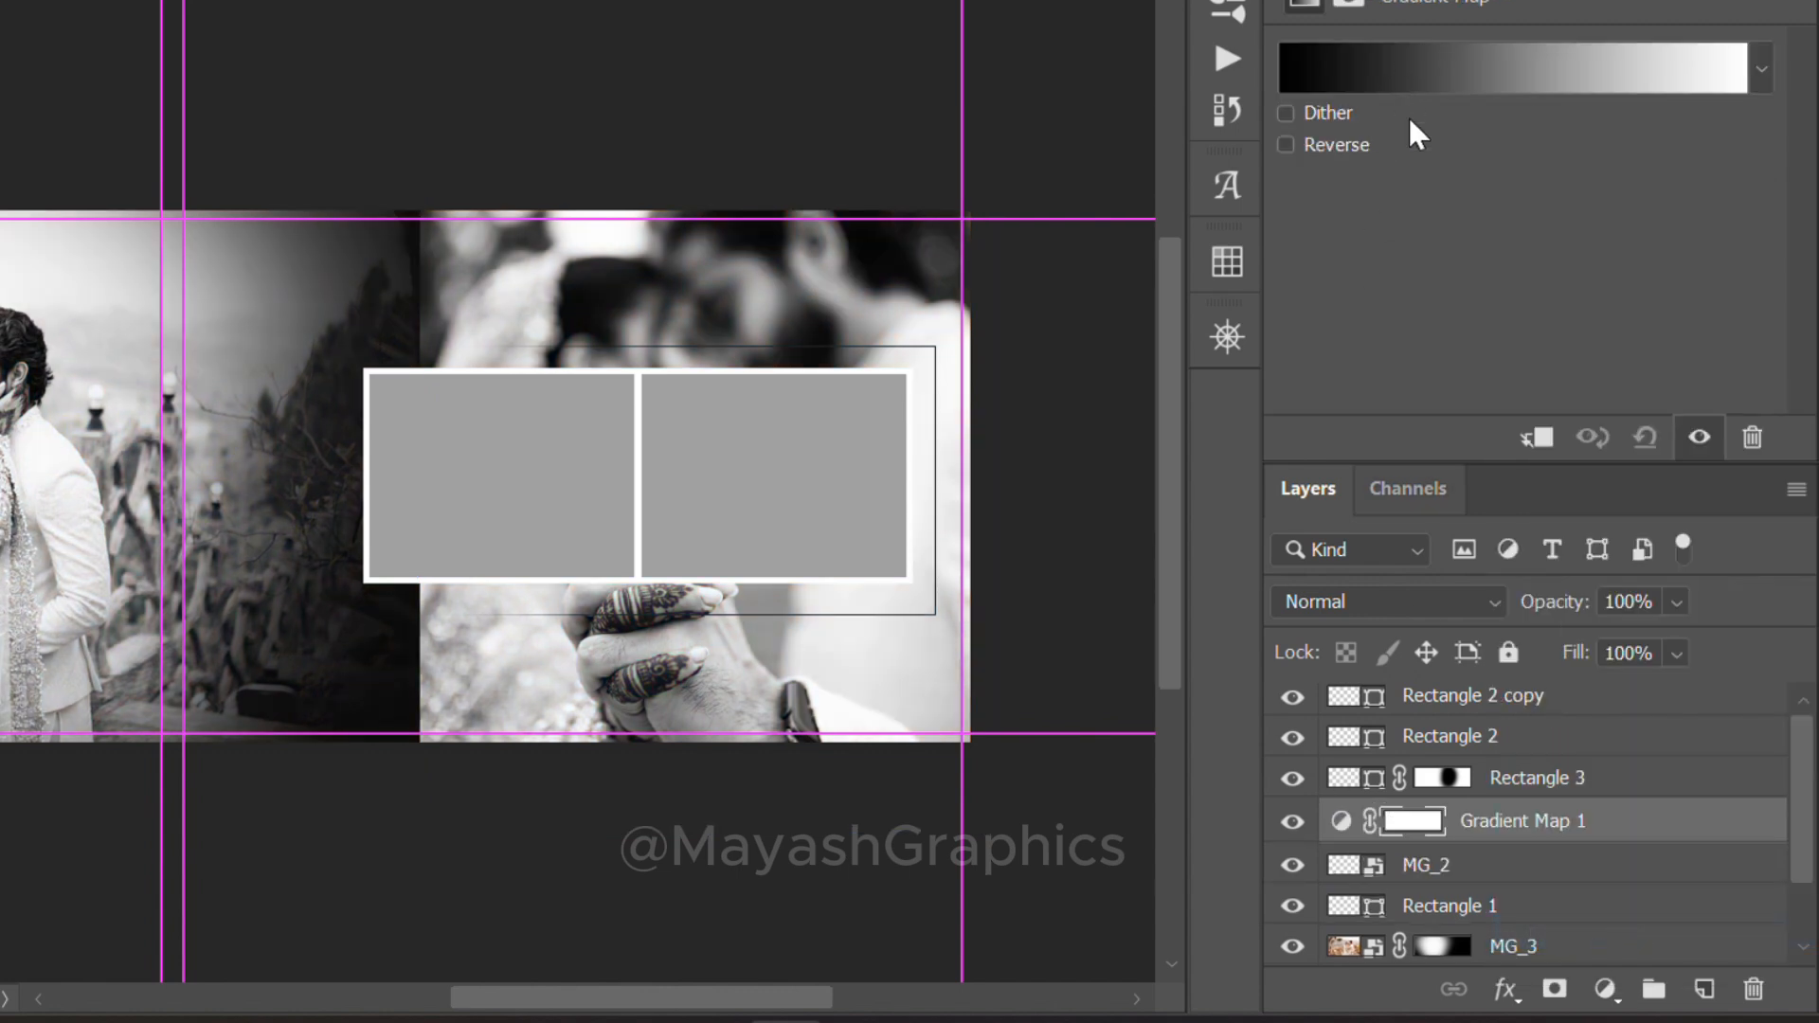
alt+click(1492, 836)
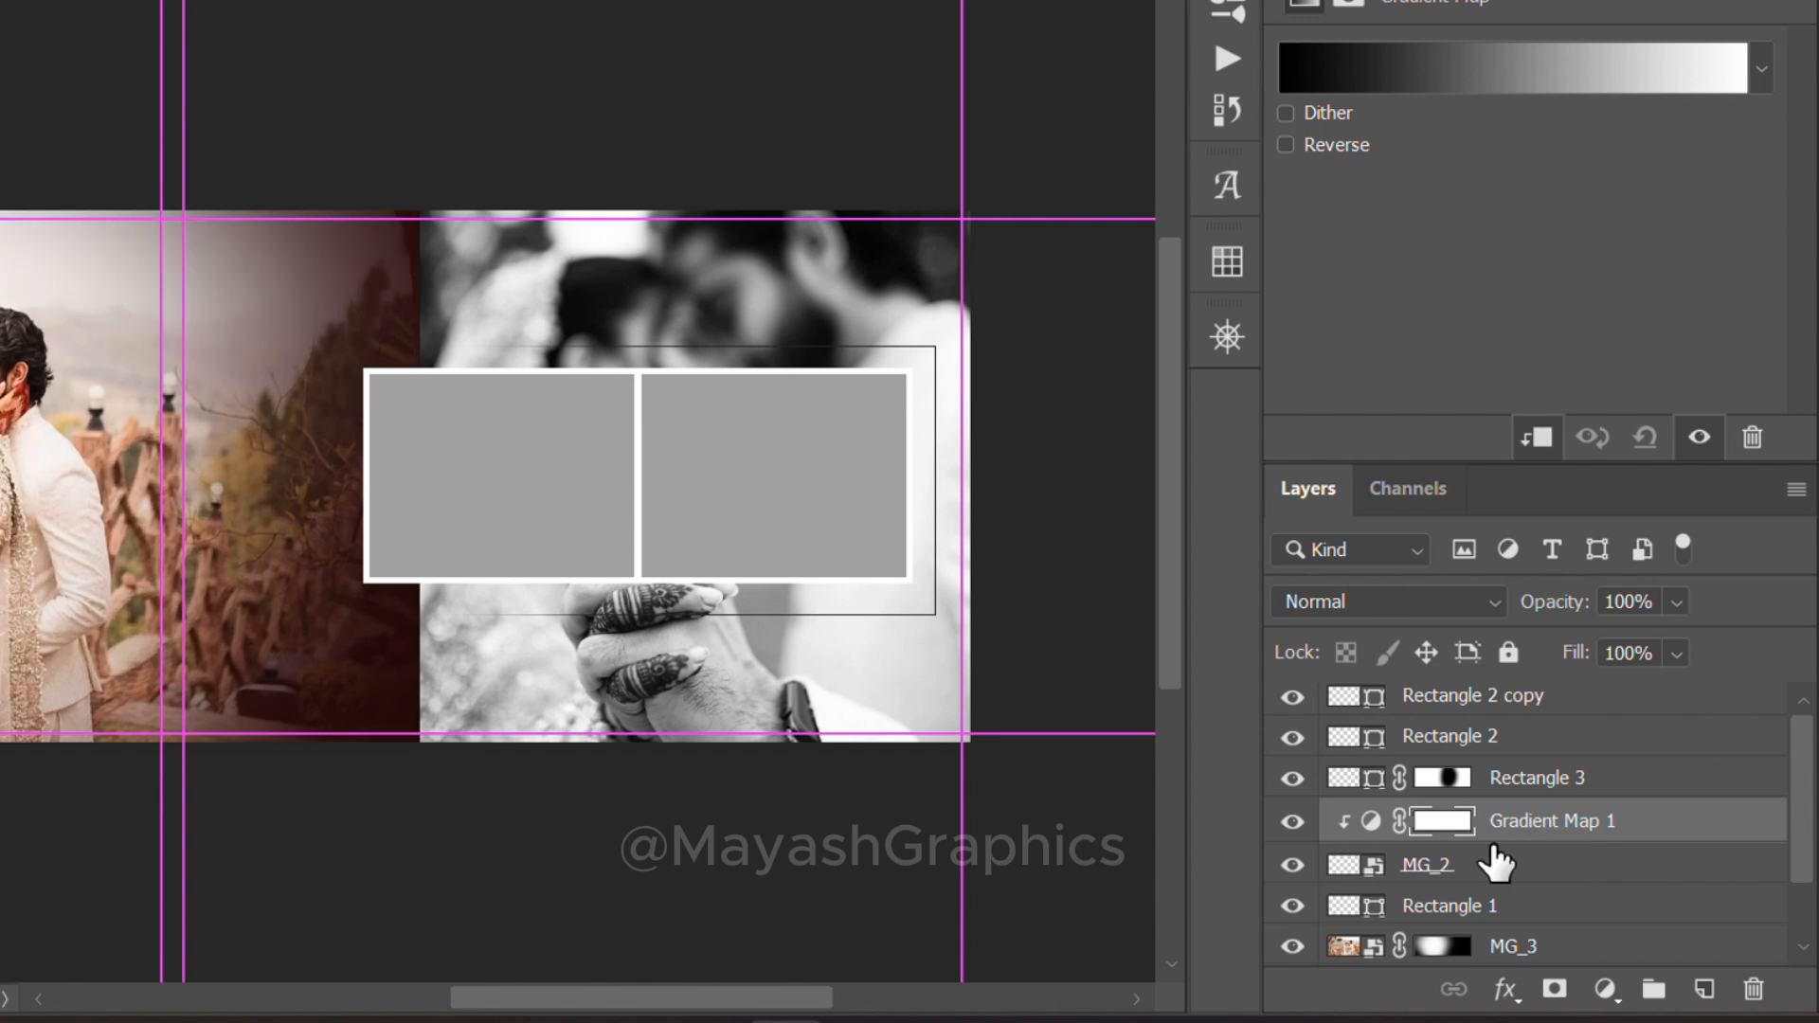
Apply the white-to-orange preset to the gradient map with Reverse enabled, and set the adjustment layer's blend mode to Saturation
click(1408, 87)
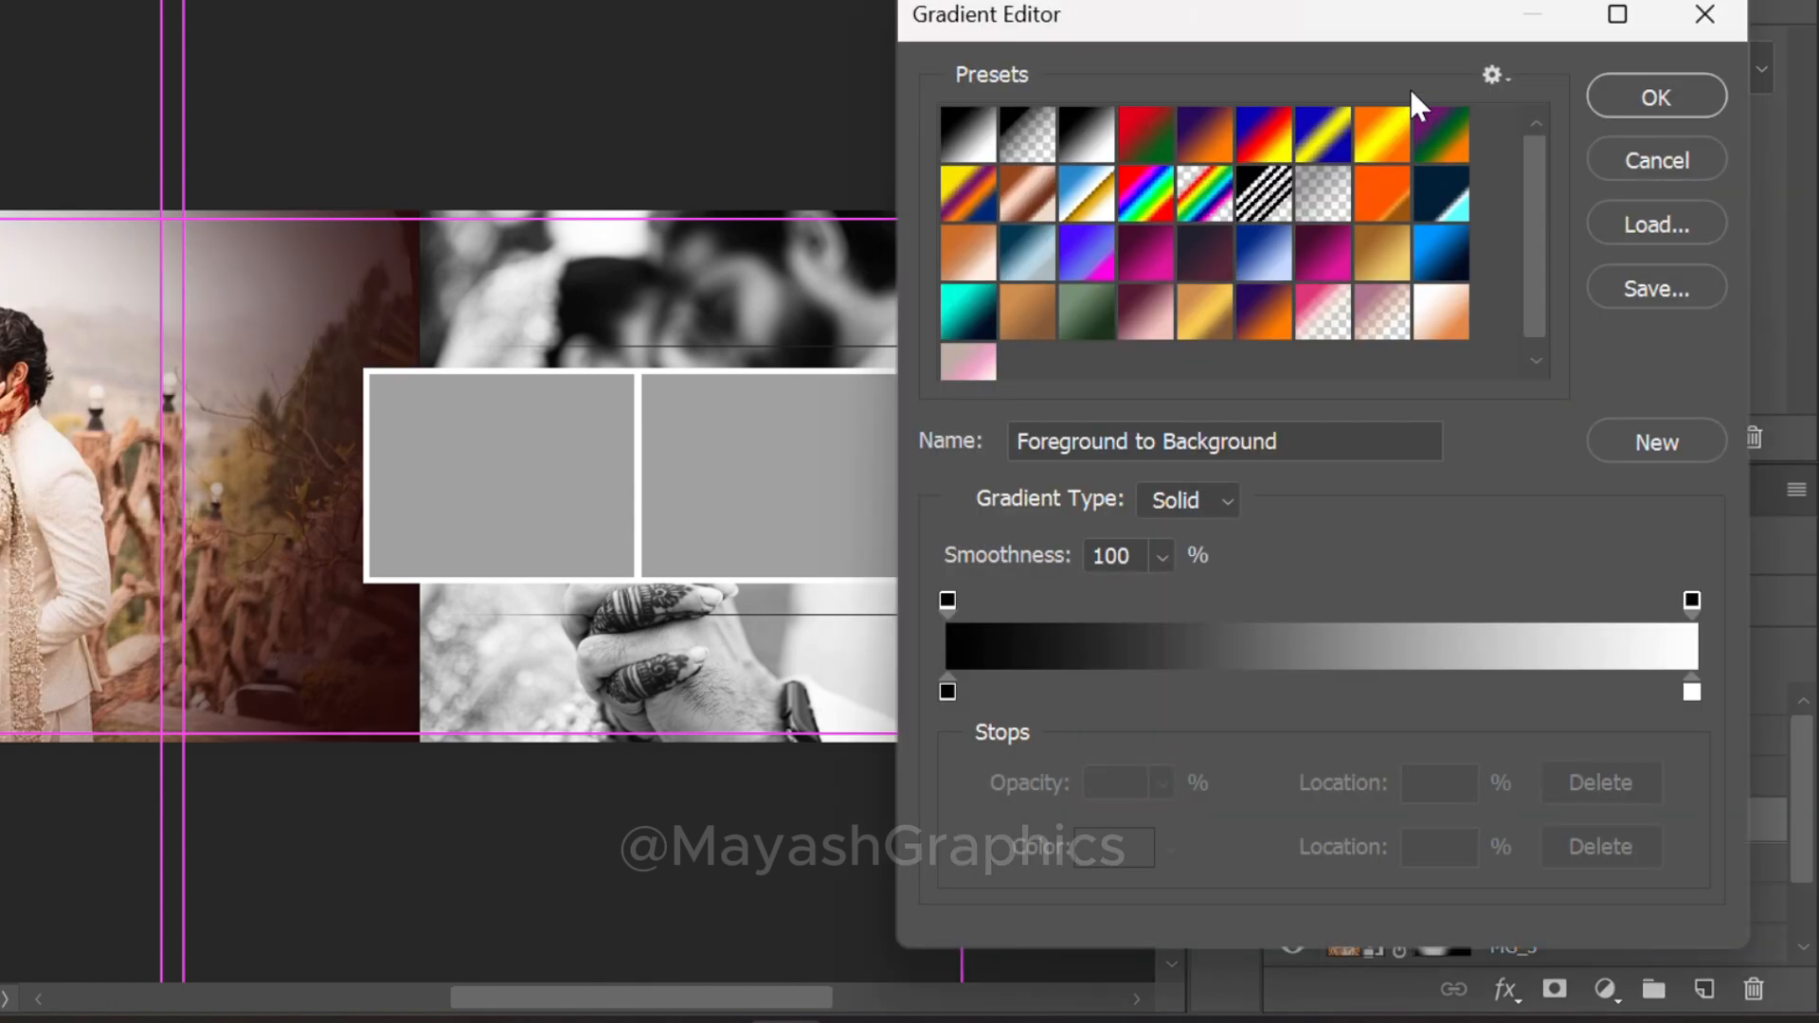
click(1447, 312)
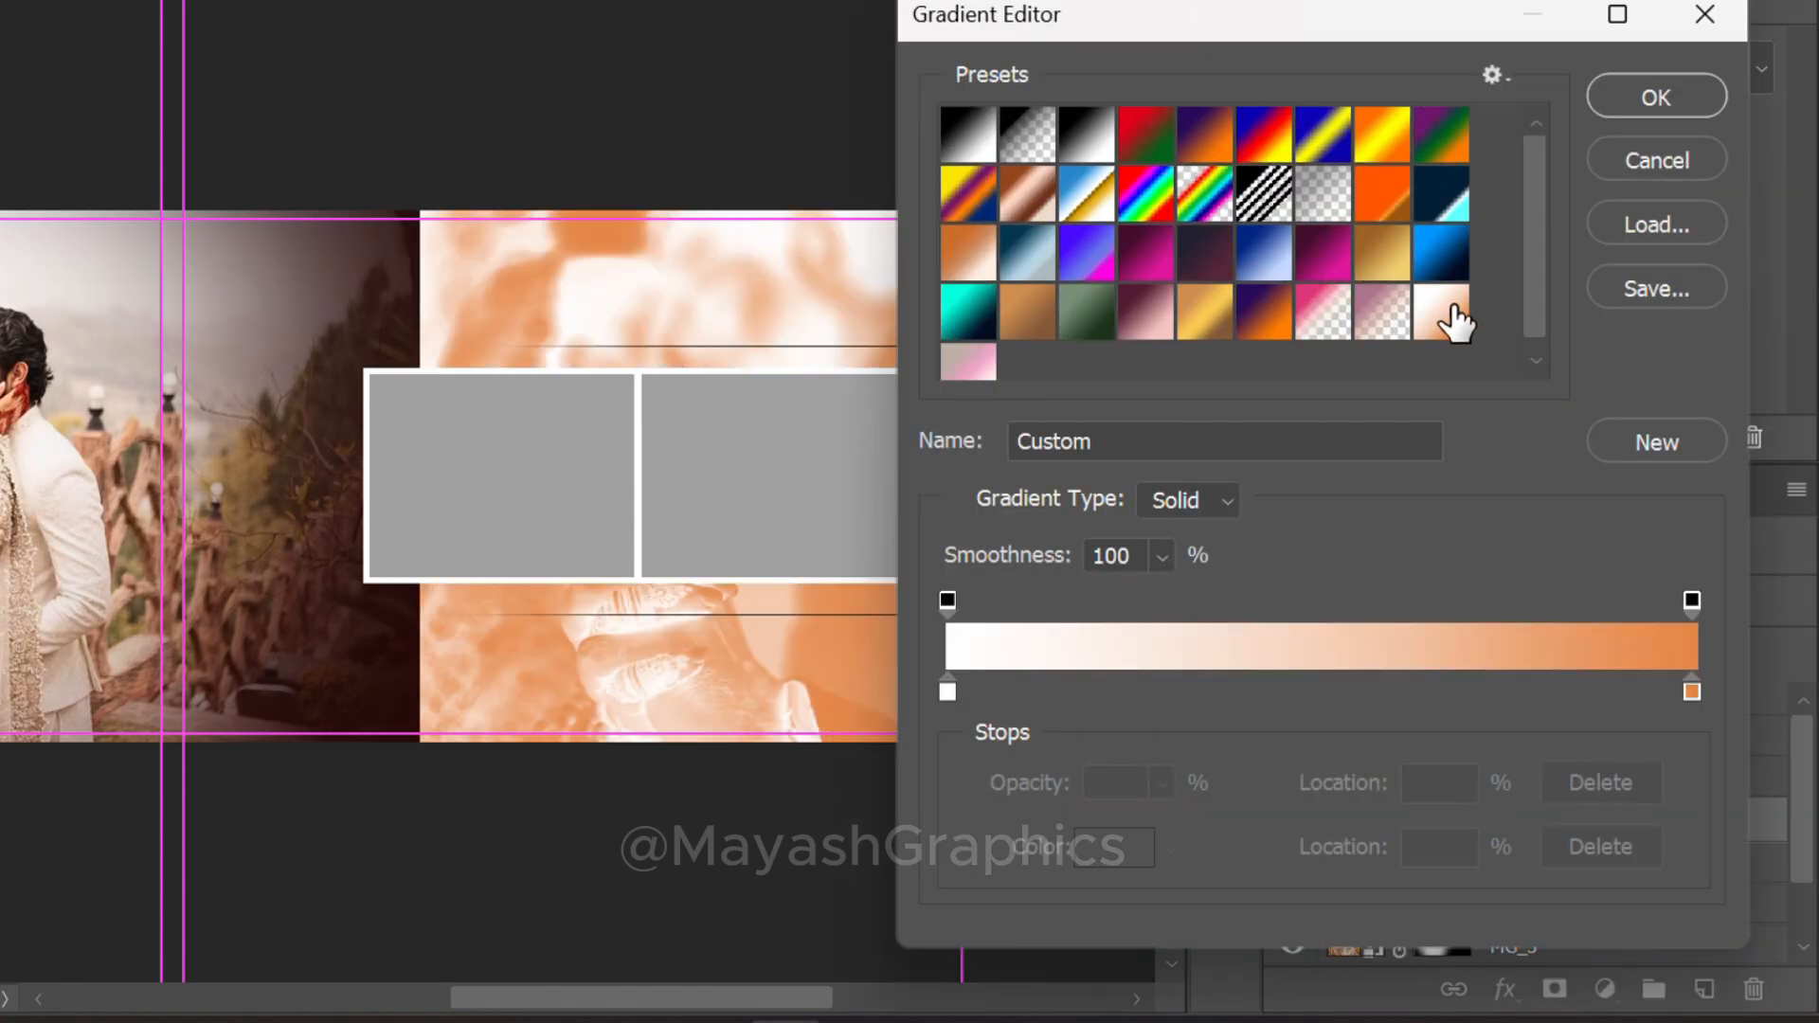
click(1653, 103)
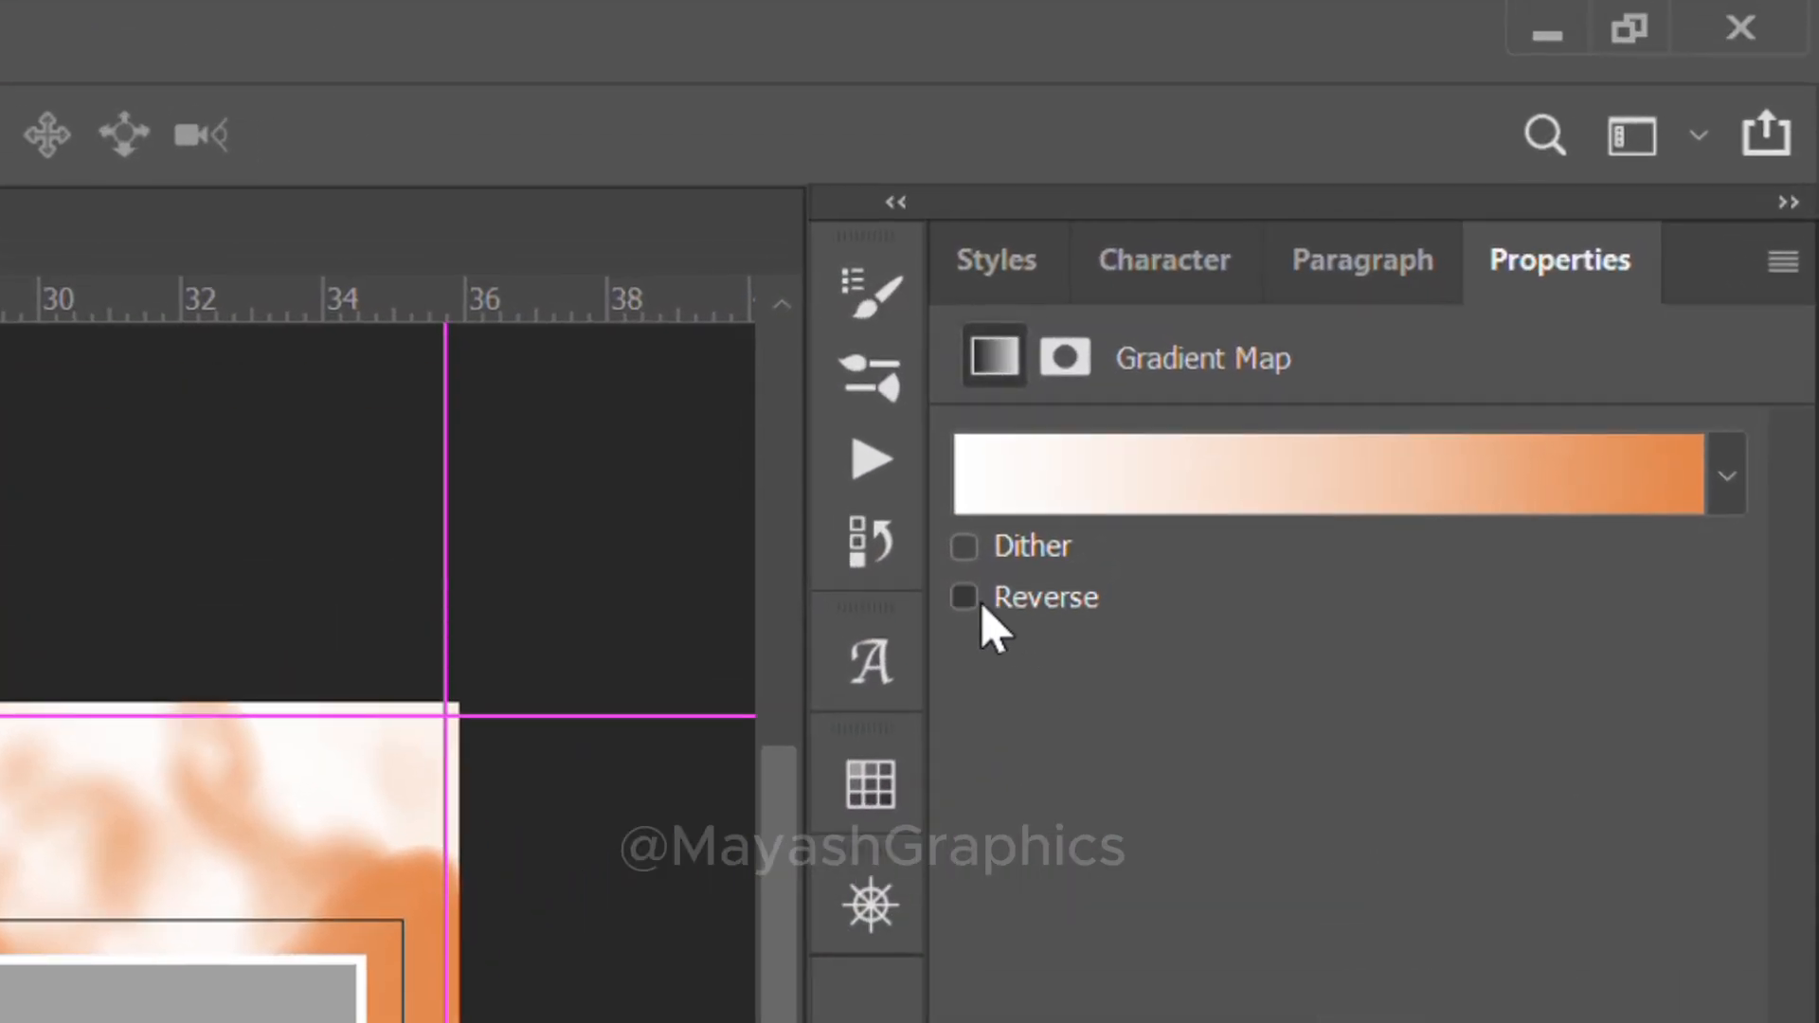
click(1241, 206)
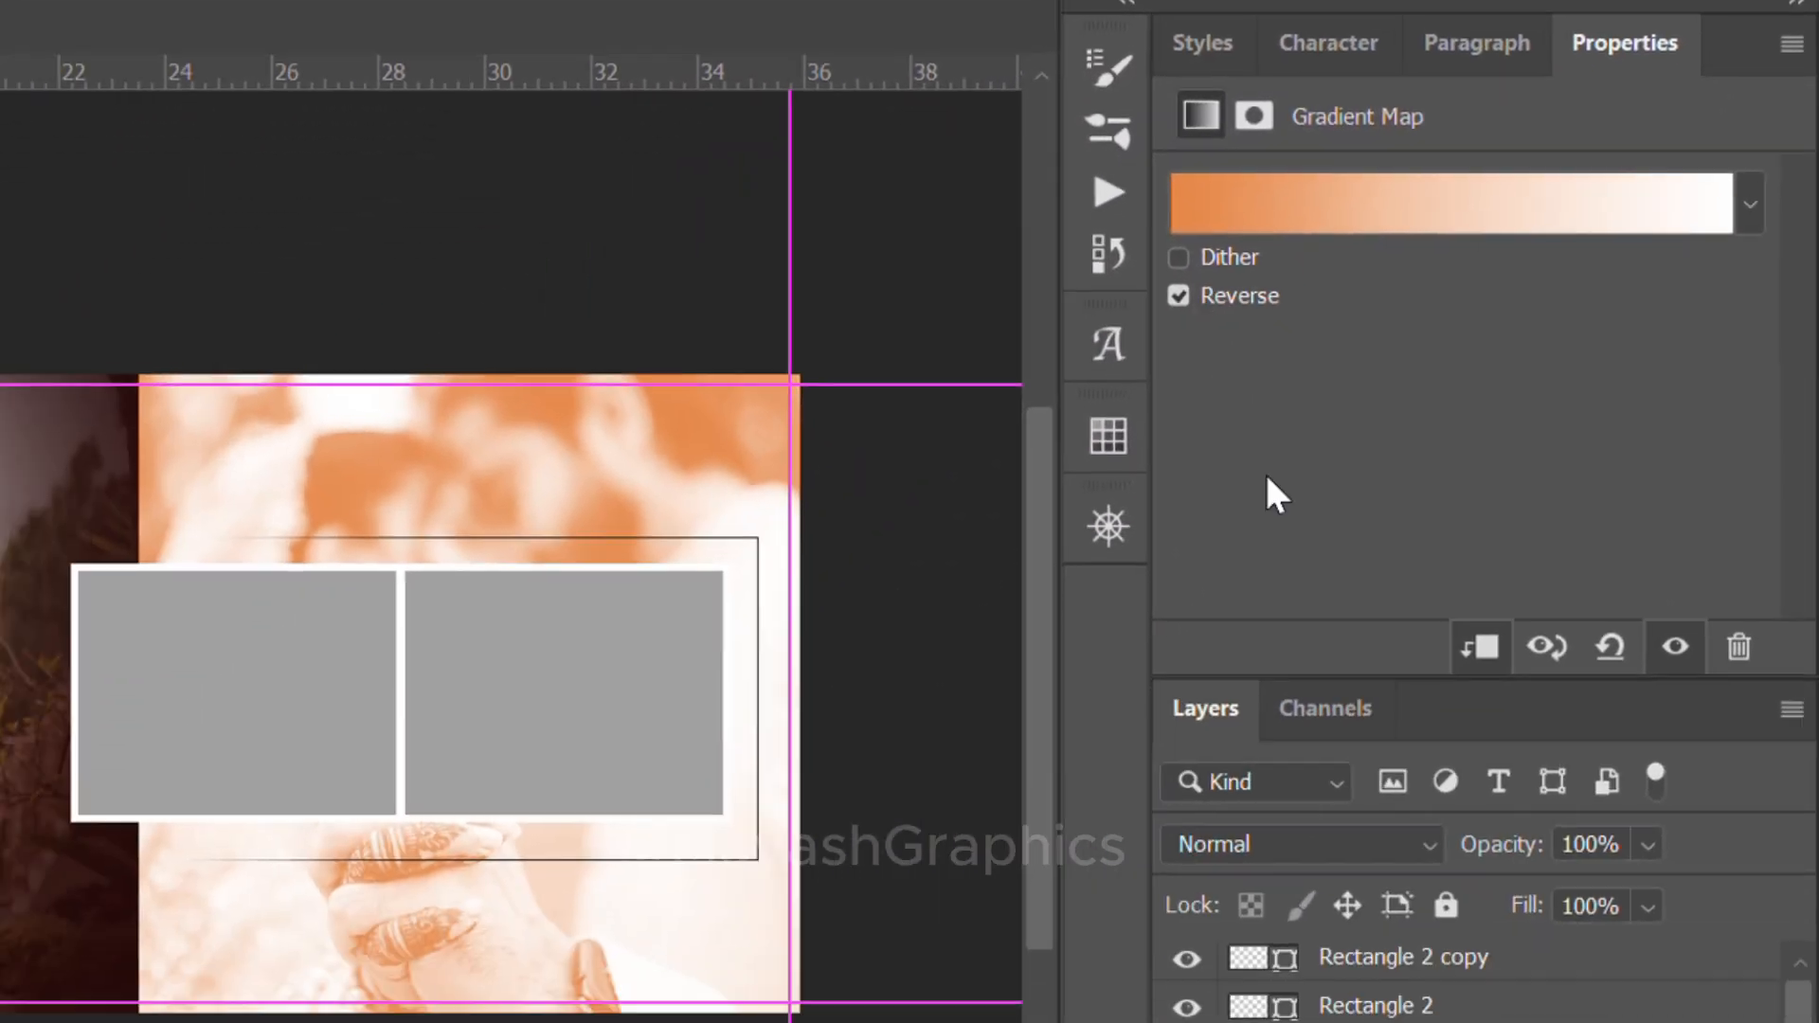
click(1355, 846)
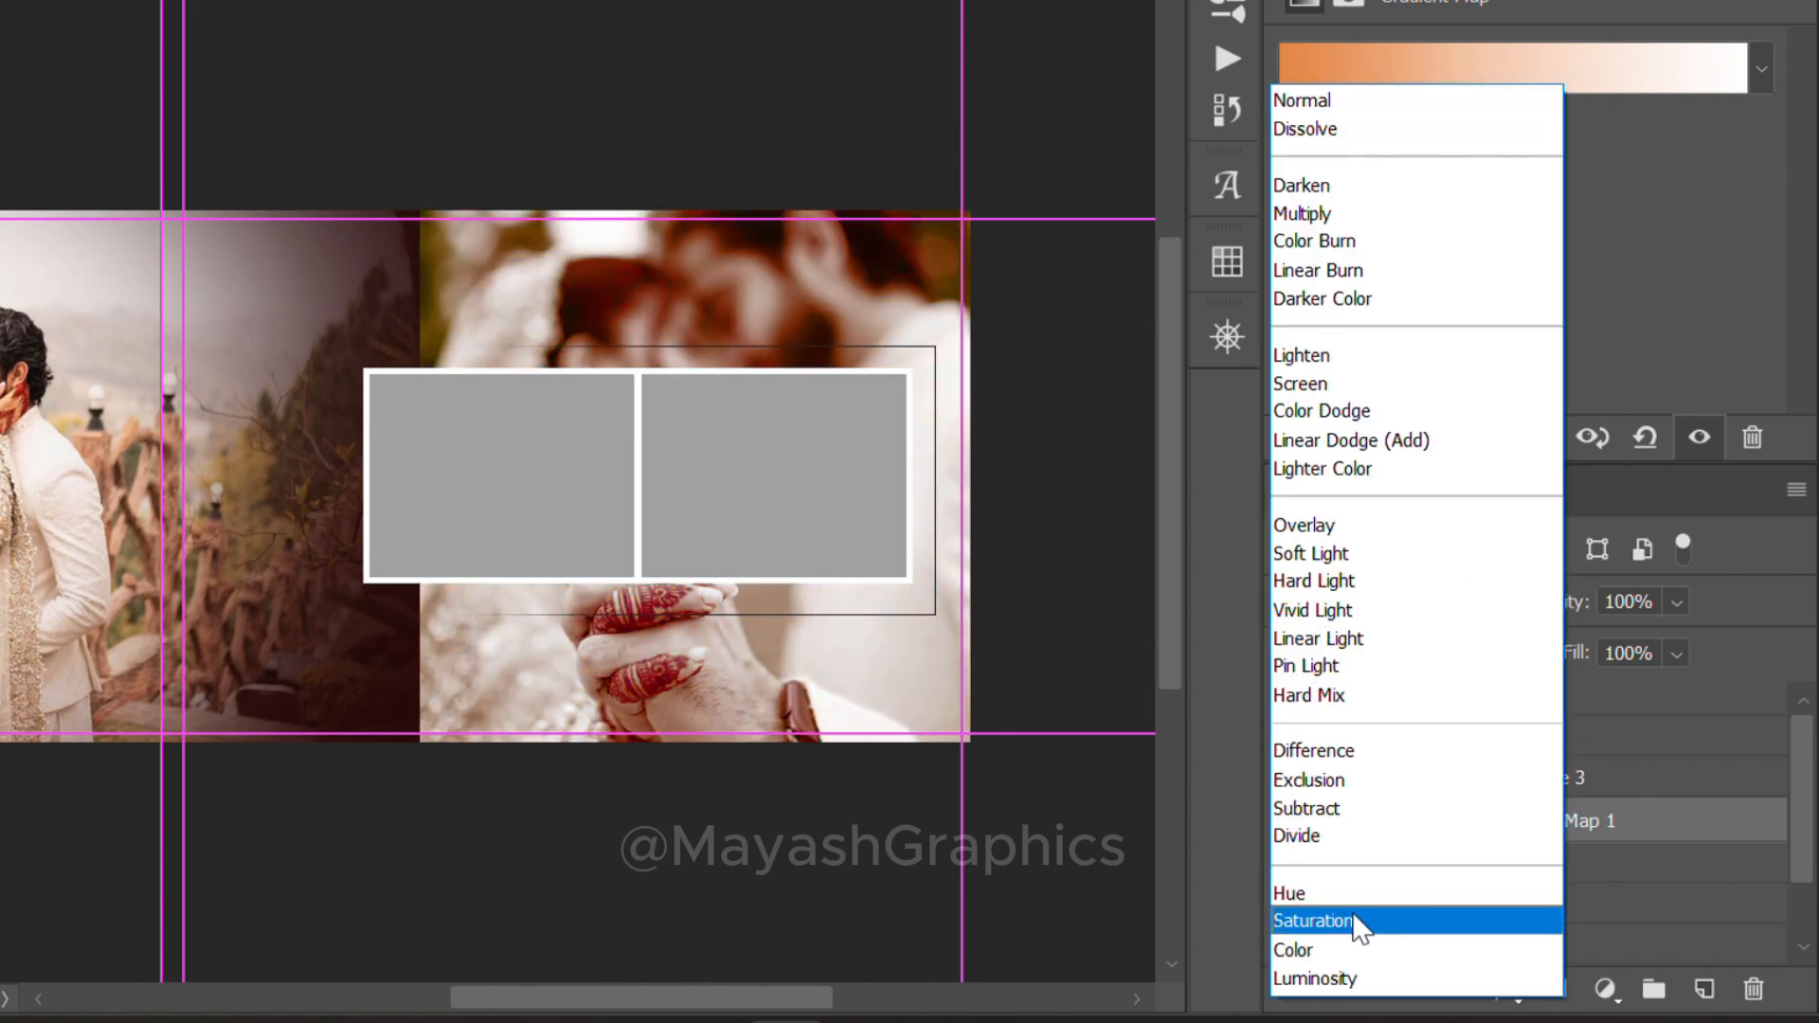
click(1354, 920)
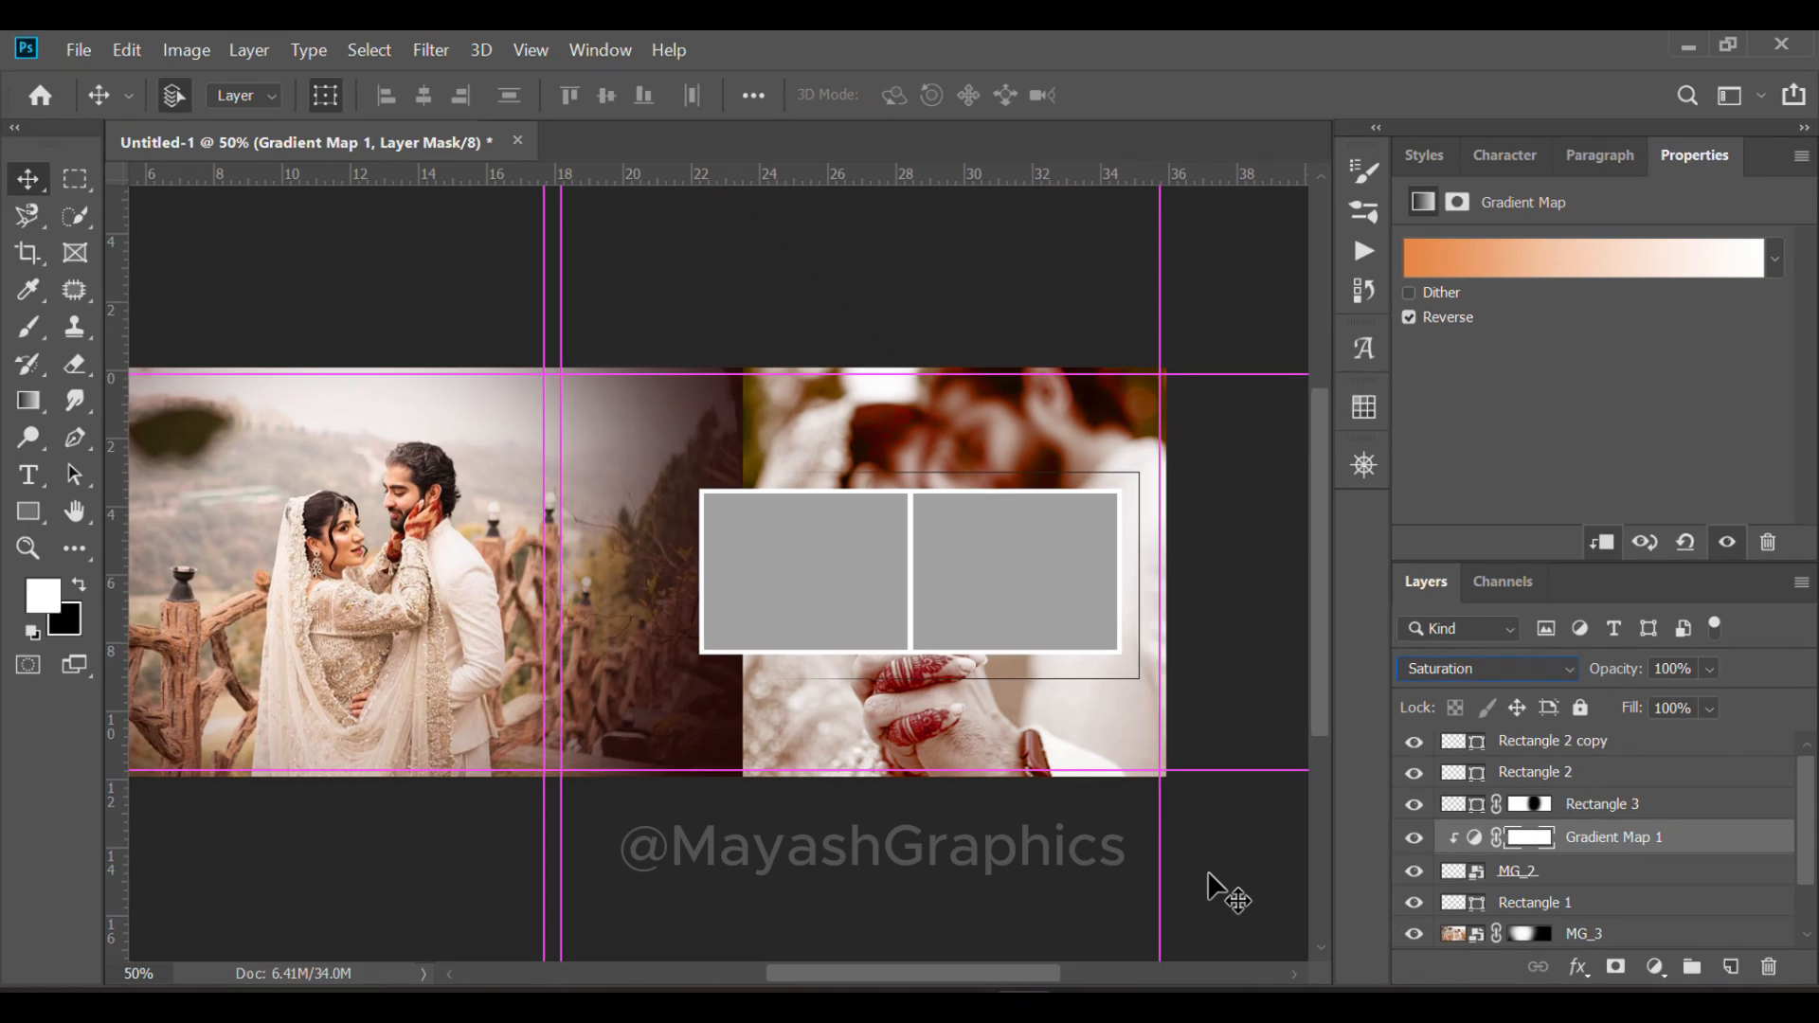
Place the MG_4 photo from the MayashGraphics folder above Rectangle 2 and clip it to that frame
click(820, 576)
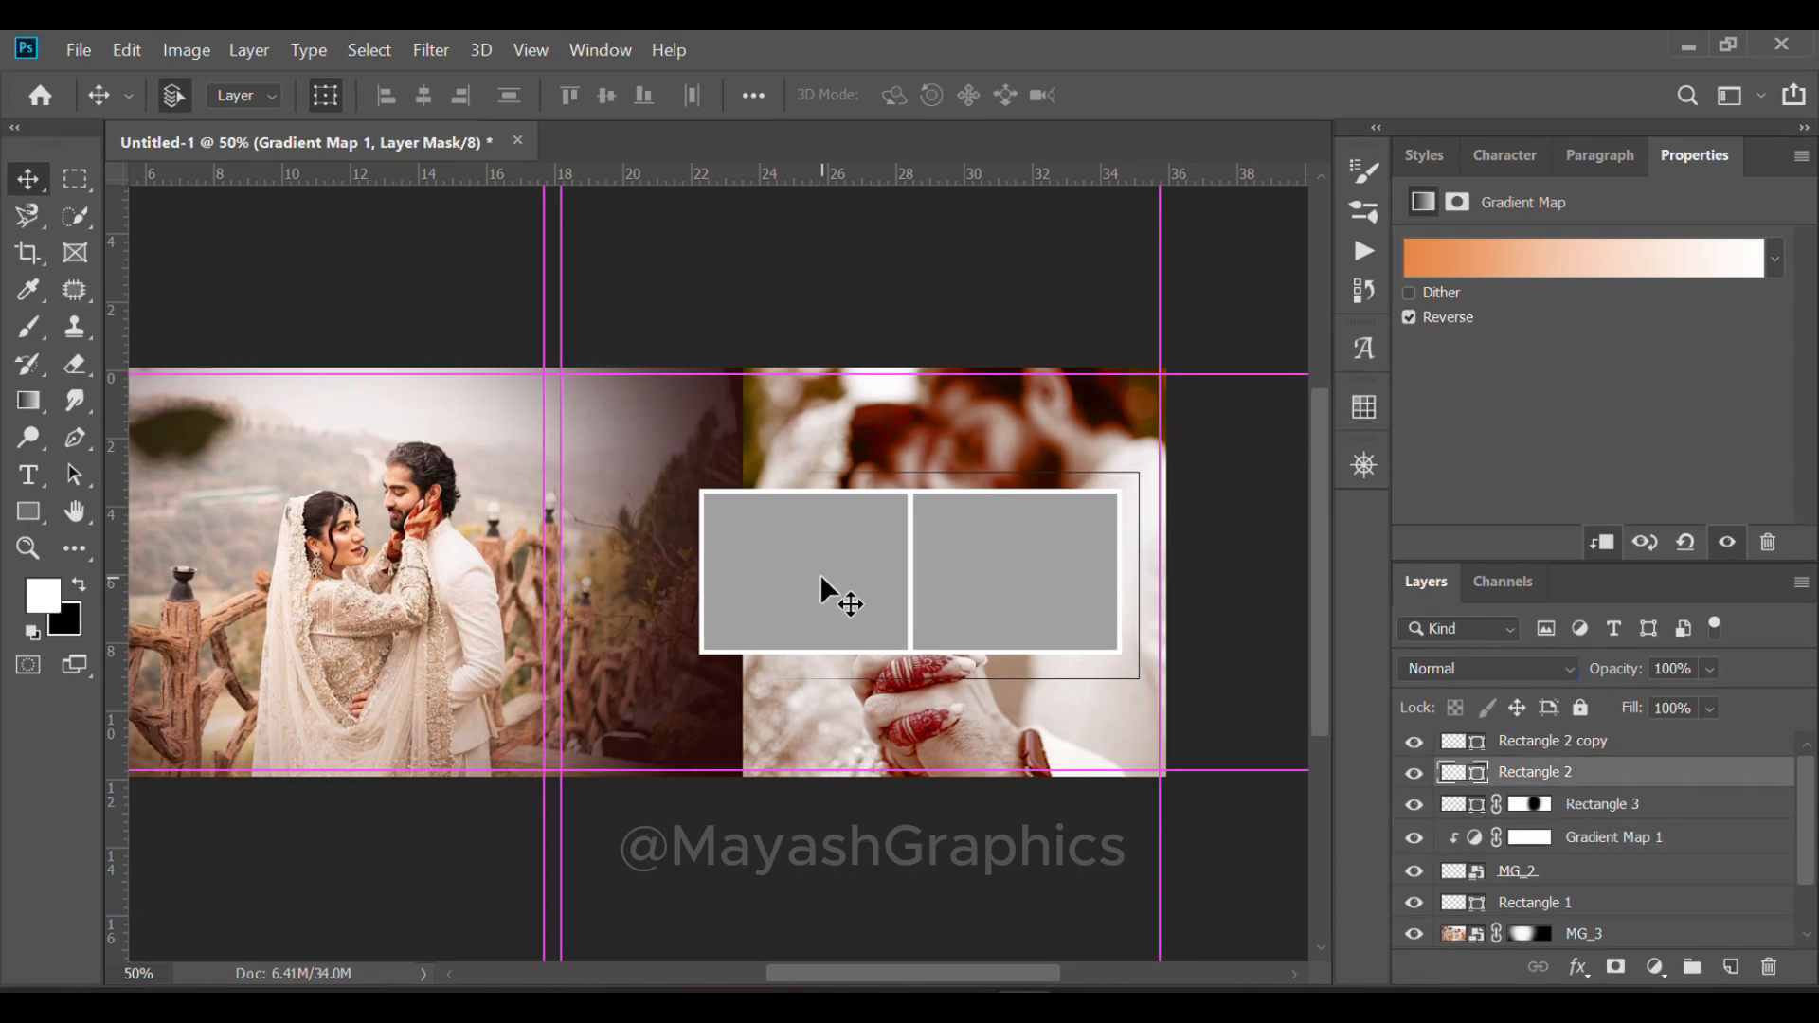
key(alt+Tab)
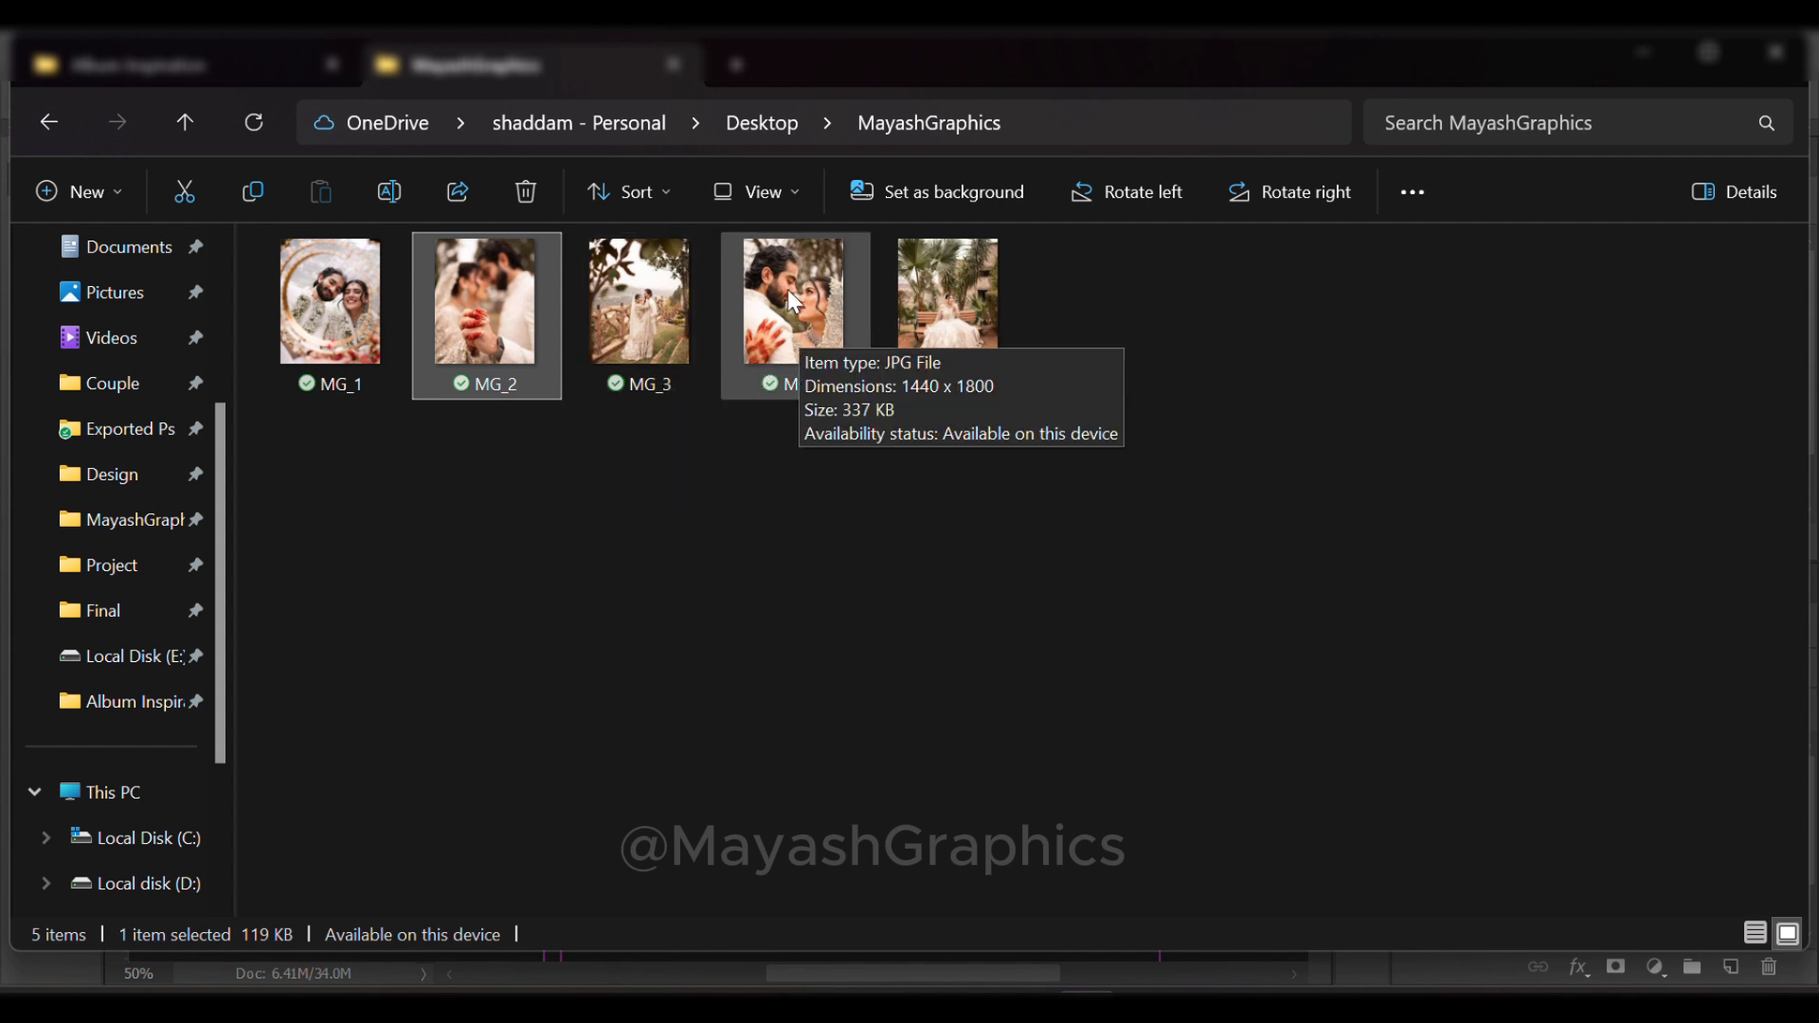
drag(794, 301, 809, 570)
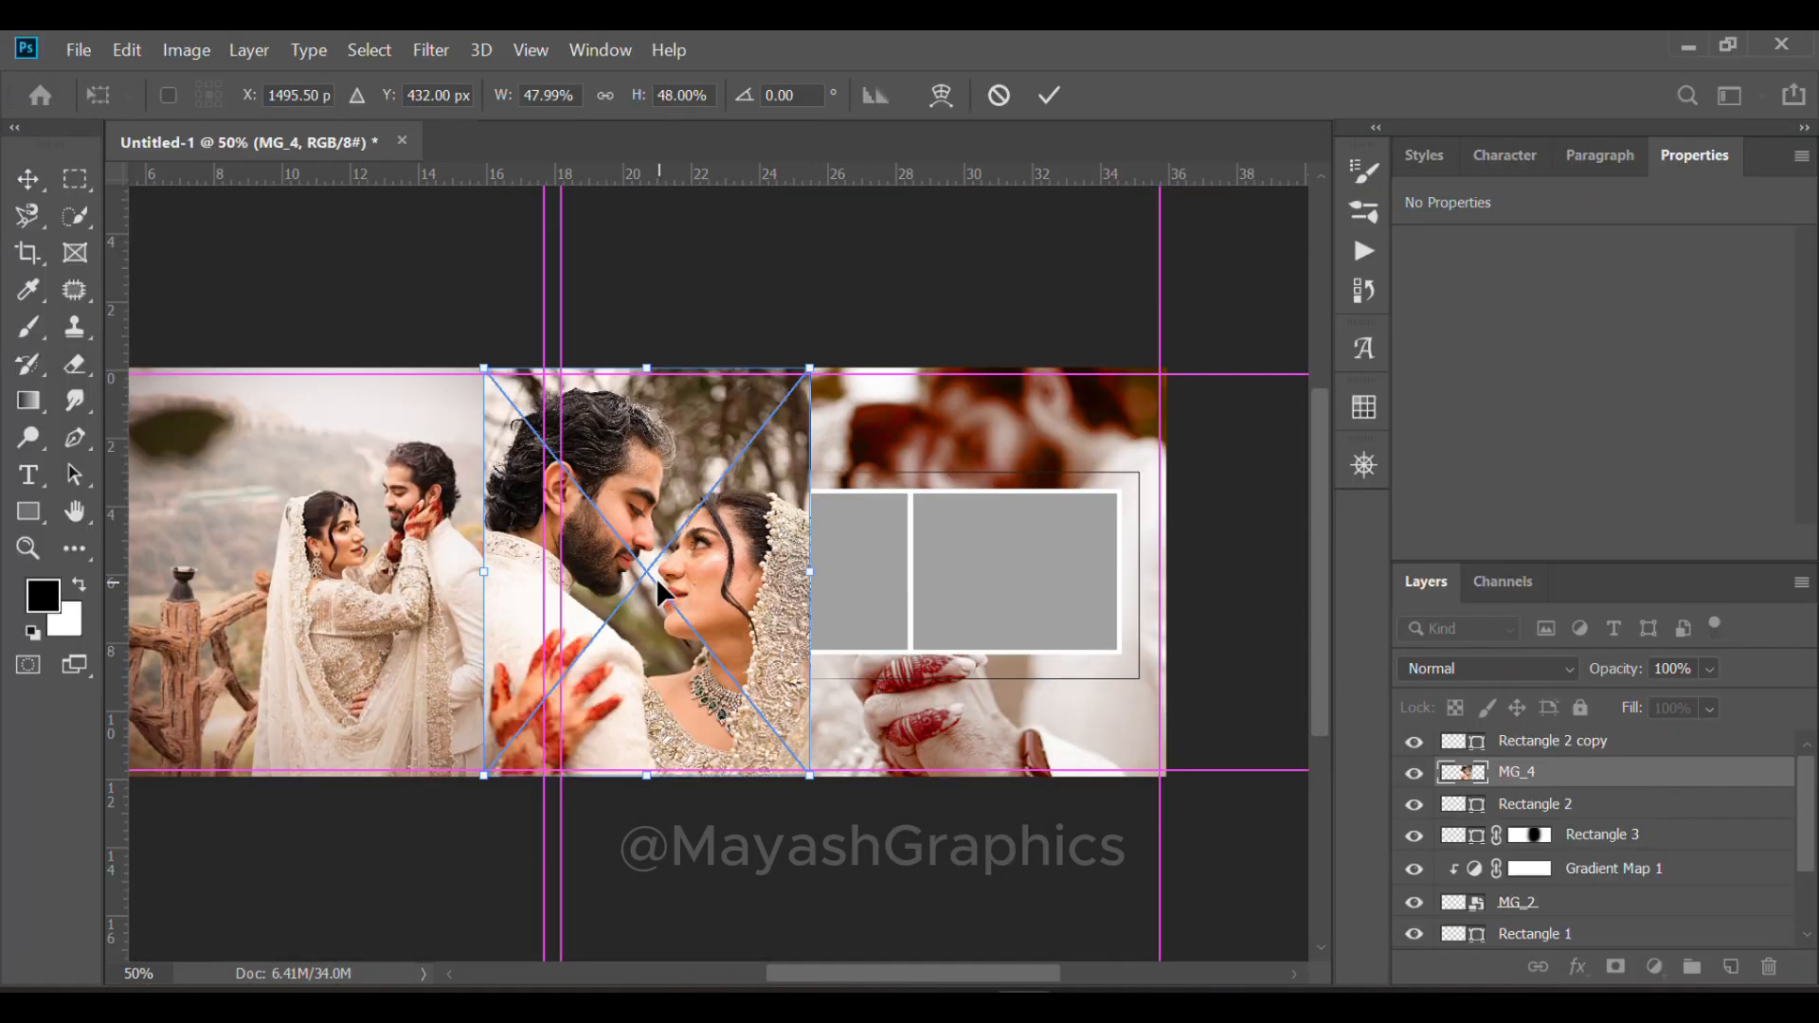
drag(660, 592, 841, 599)
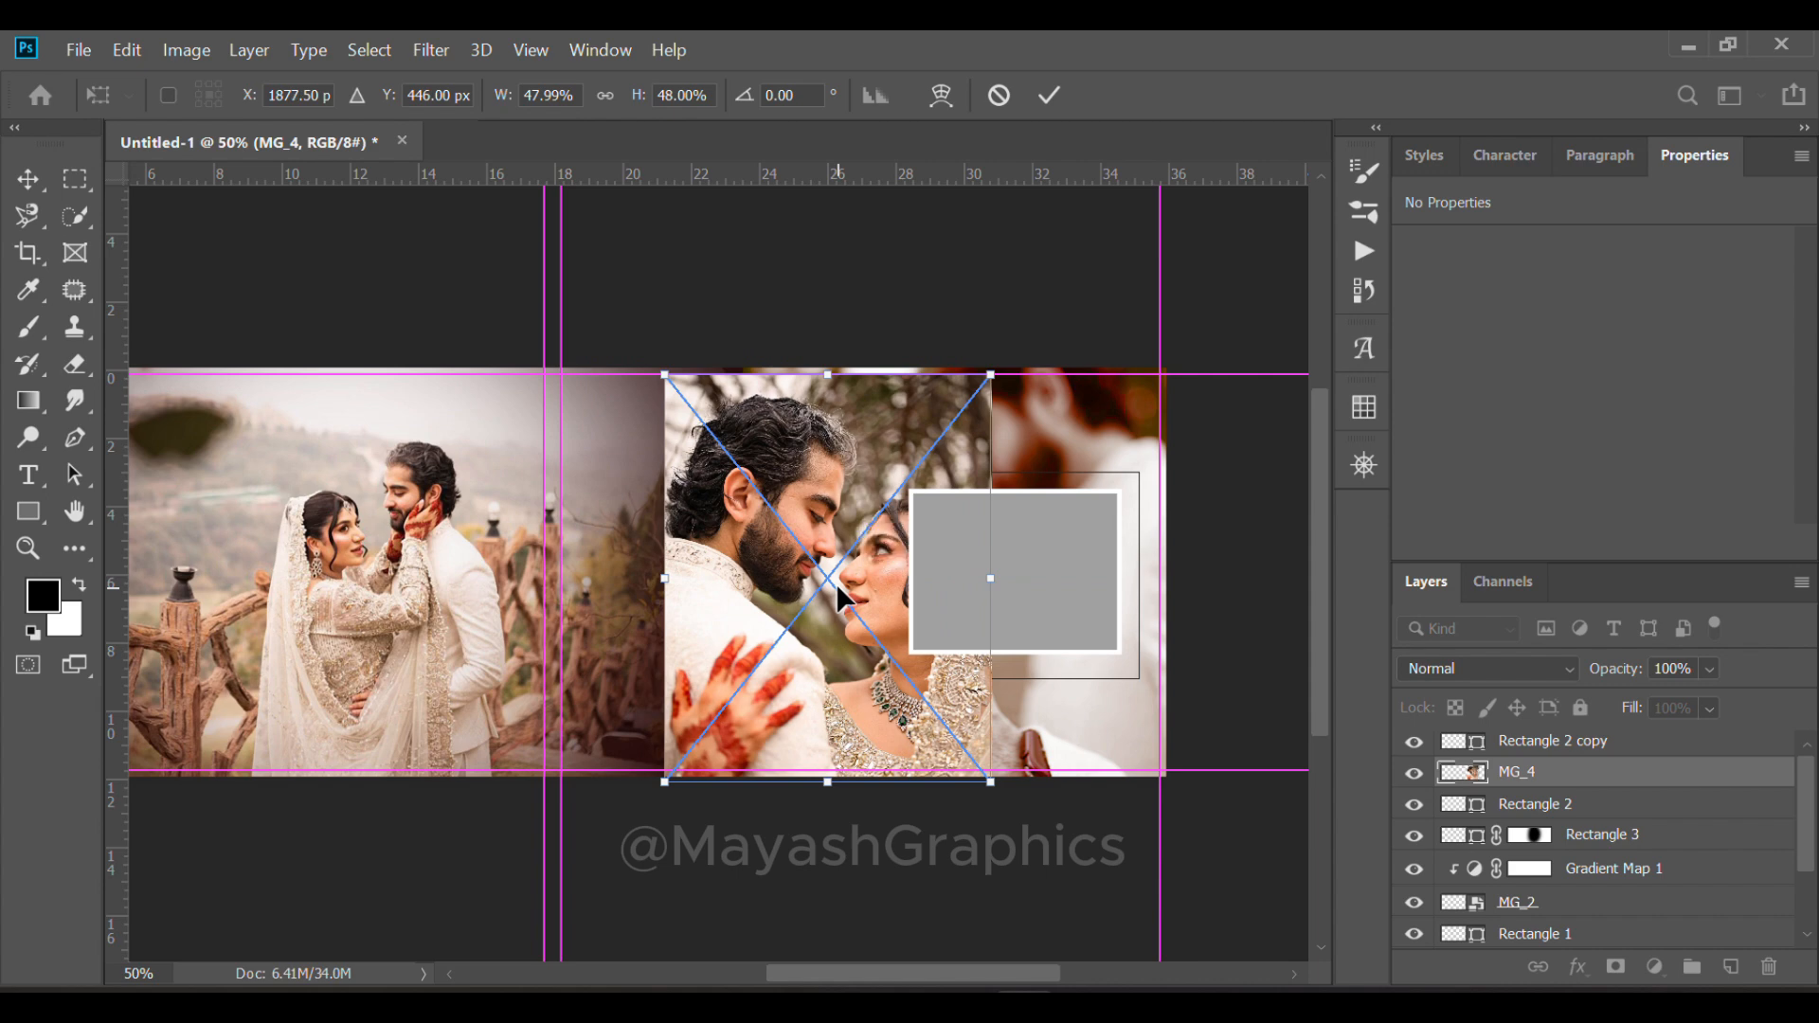
alt+click(1557, 788)
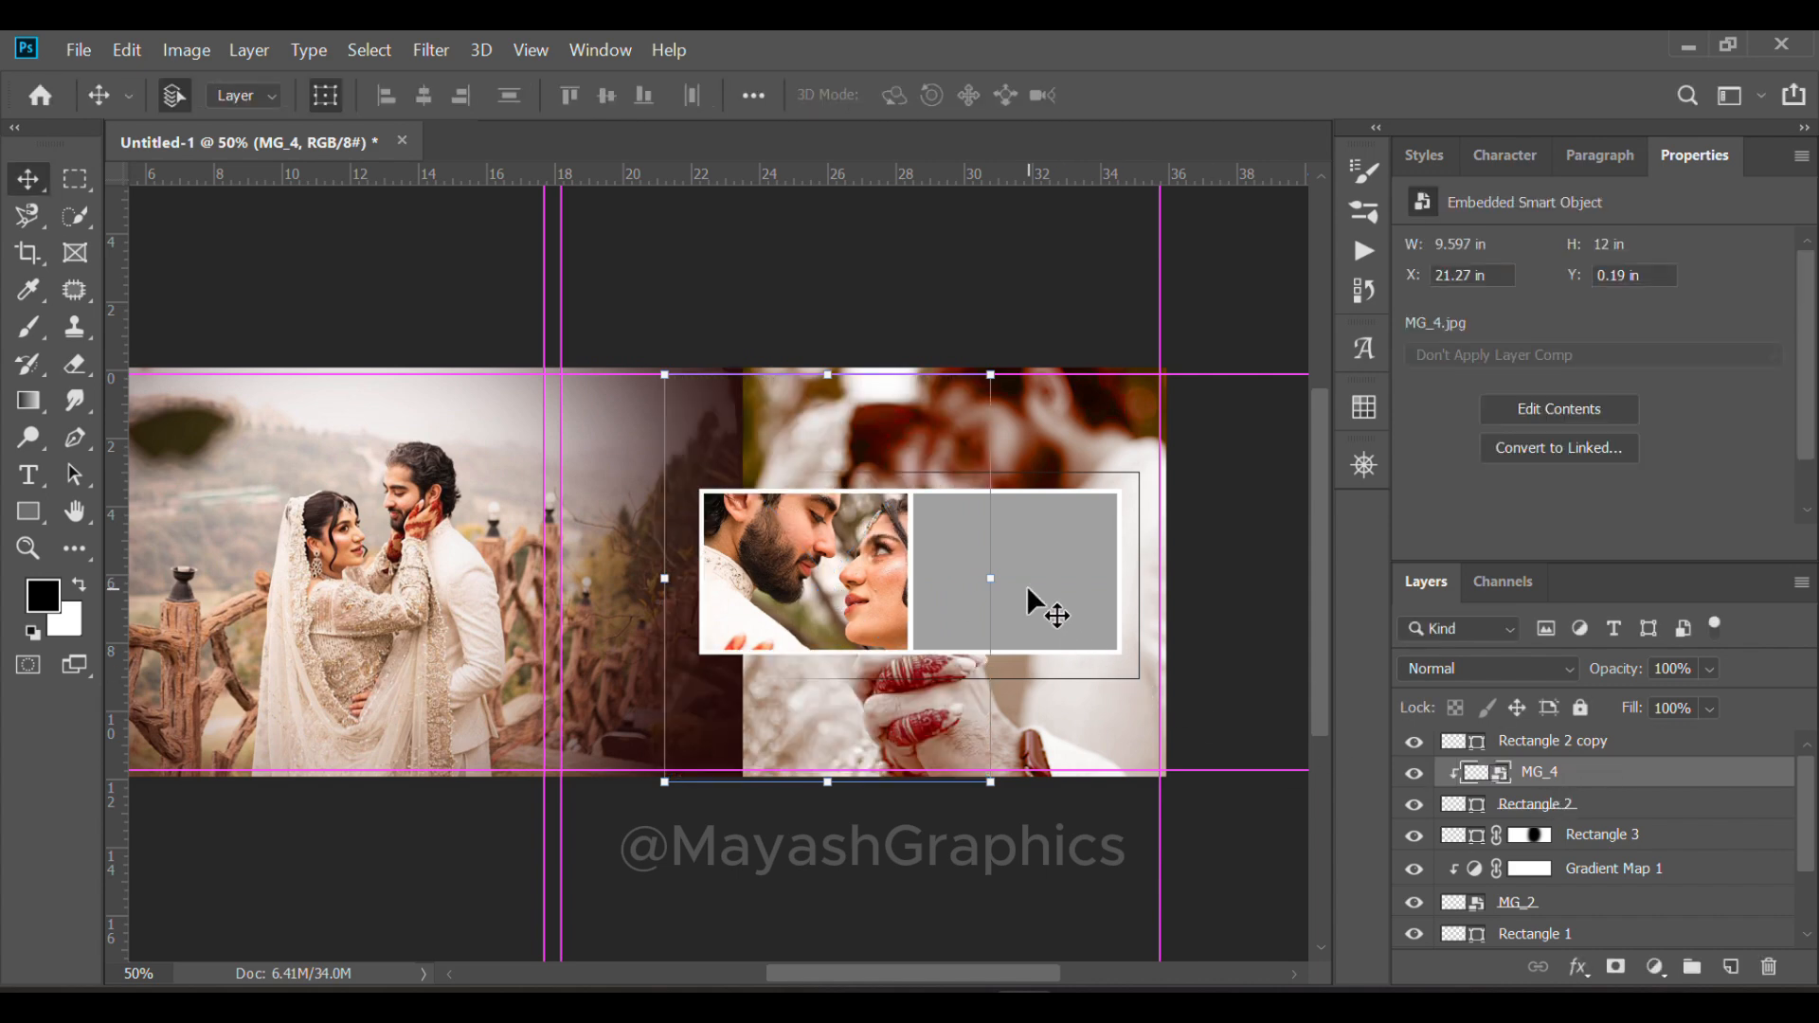
Scale the MG_4 photo to about 30.6% and position it so both faces fit inside the Rectangle 2 frame
drag(989, 580, 908, 578)
drag(663, 578, 694, 576)
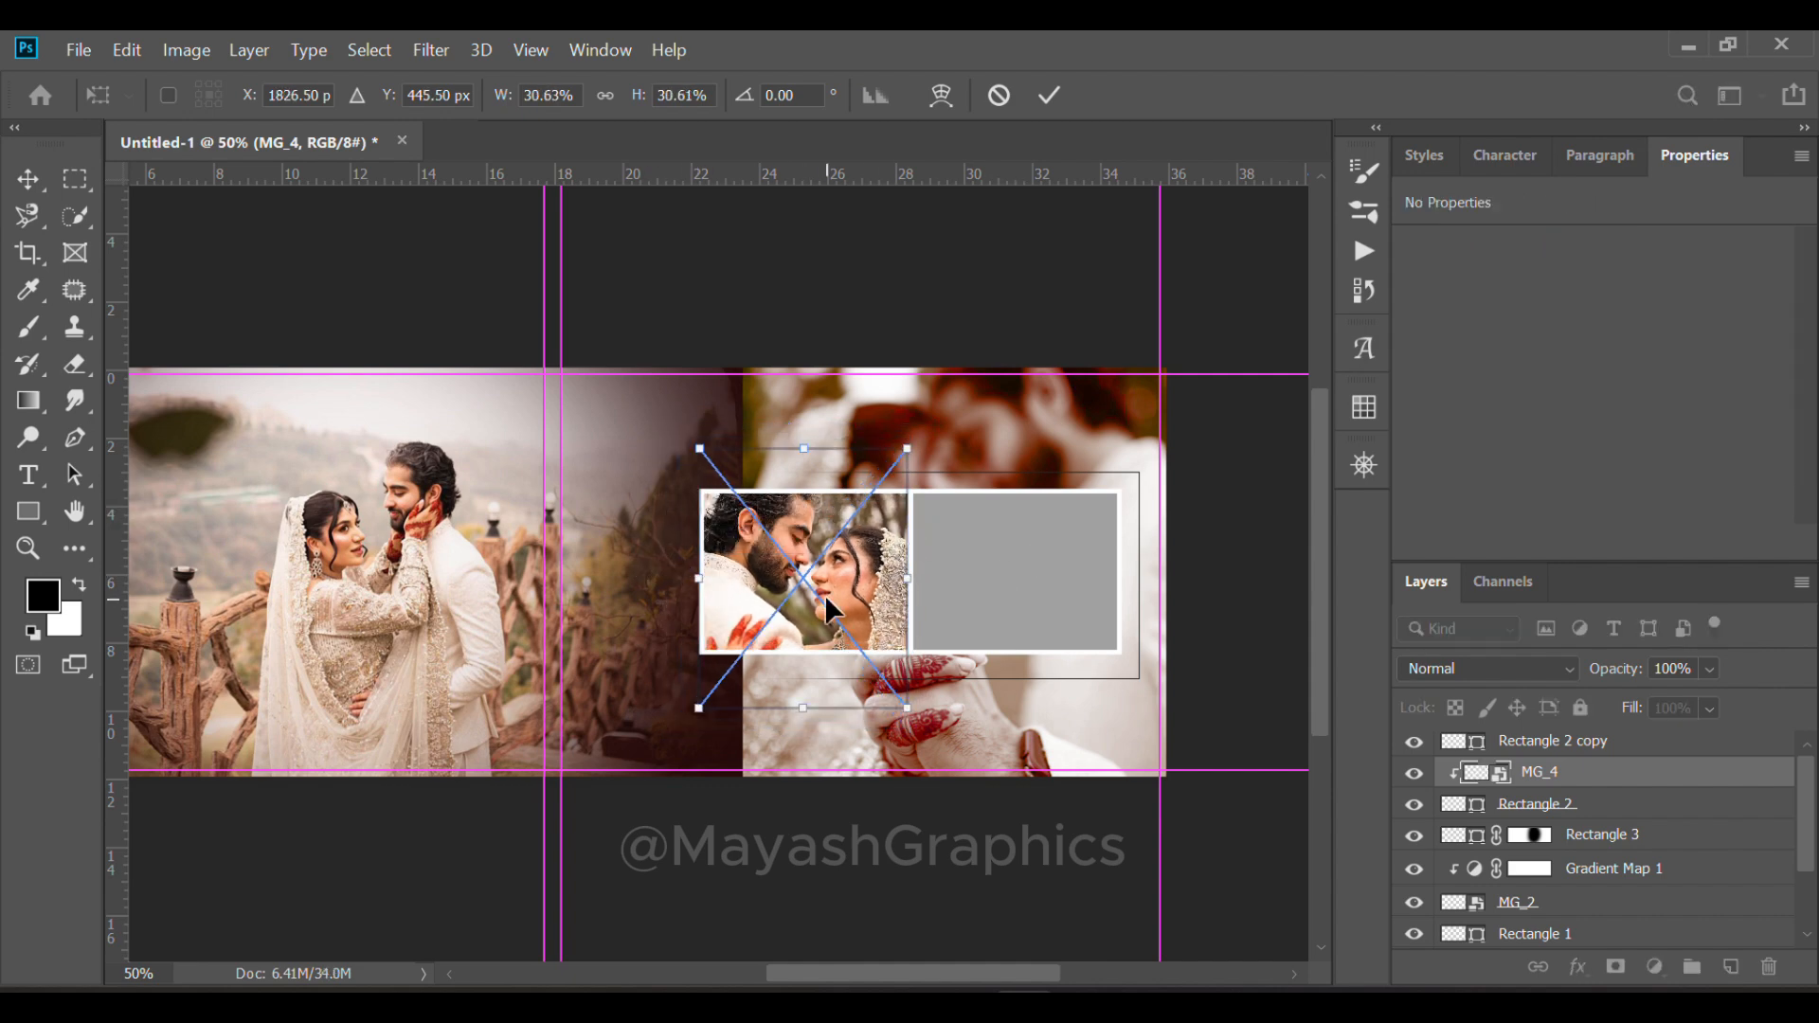
drag(803, 583, 806, 594)
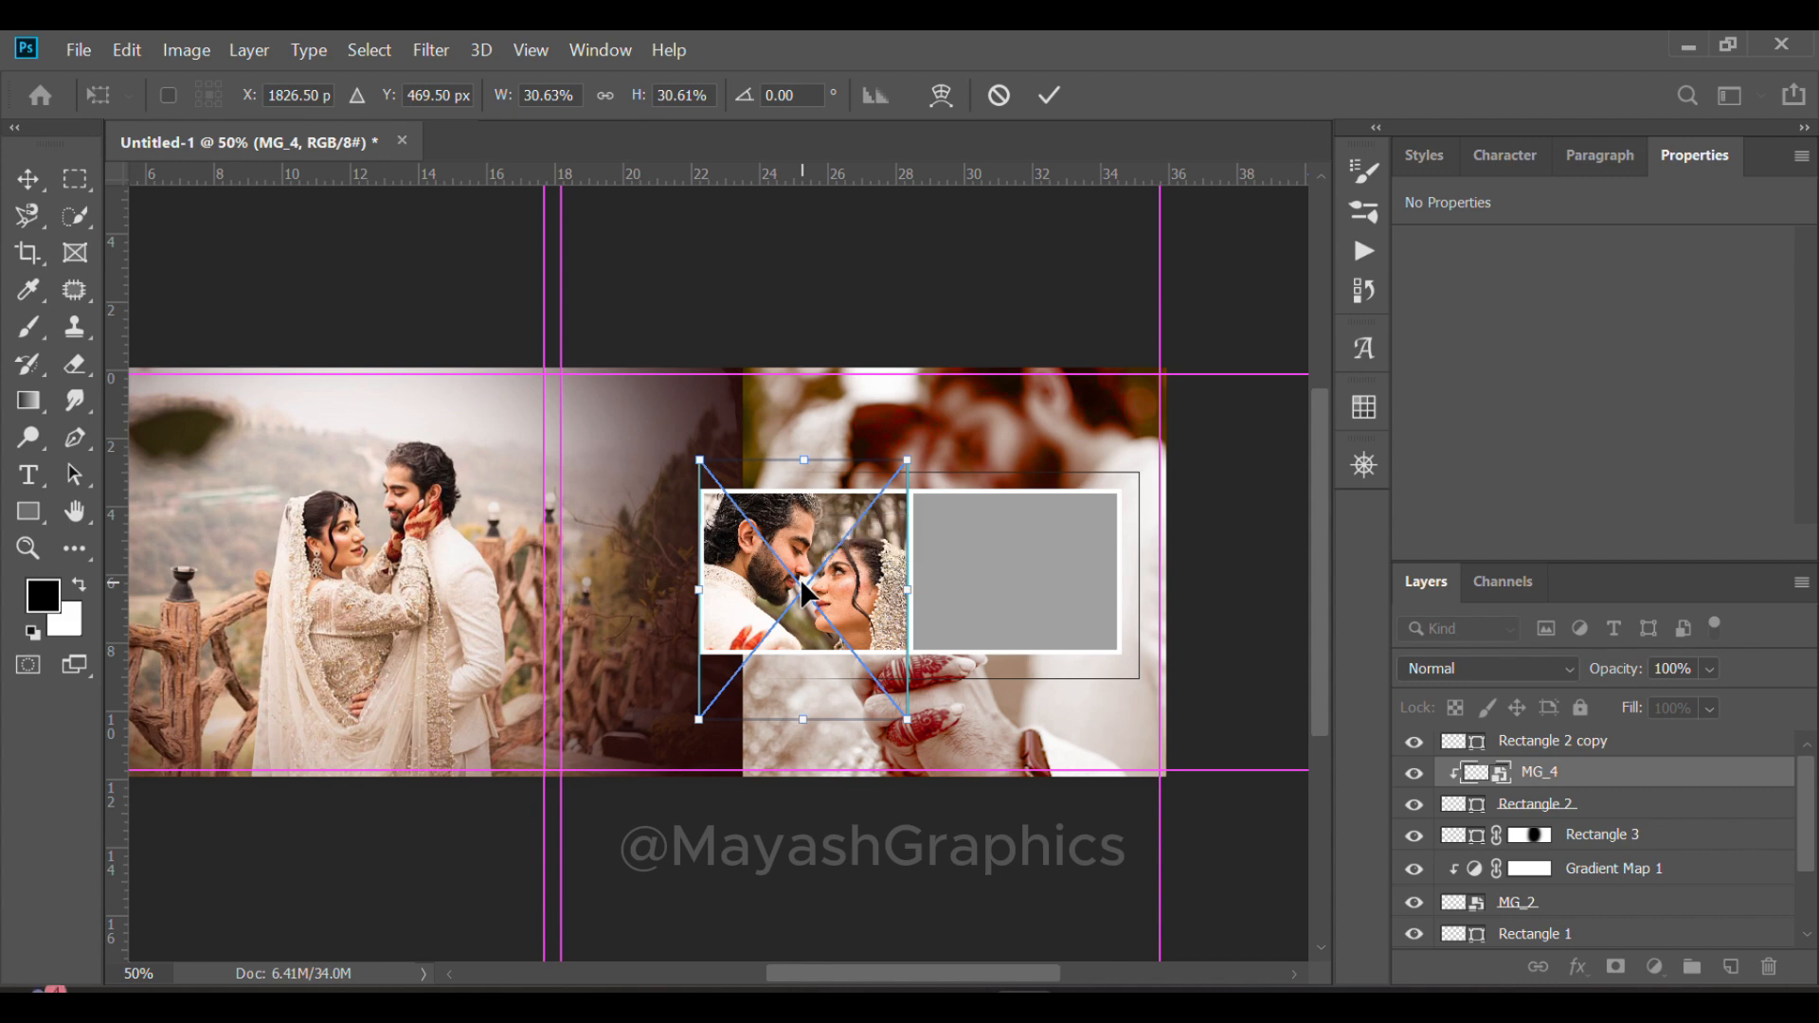
key(Return)
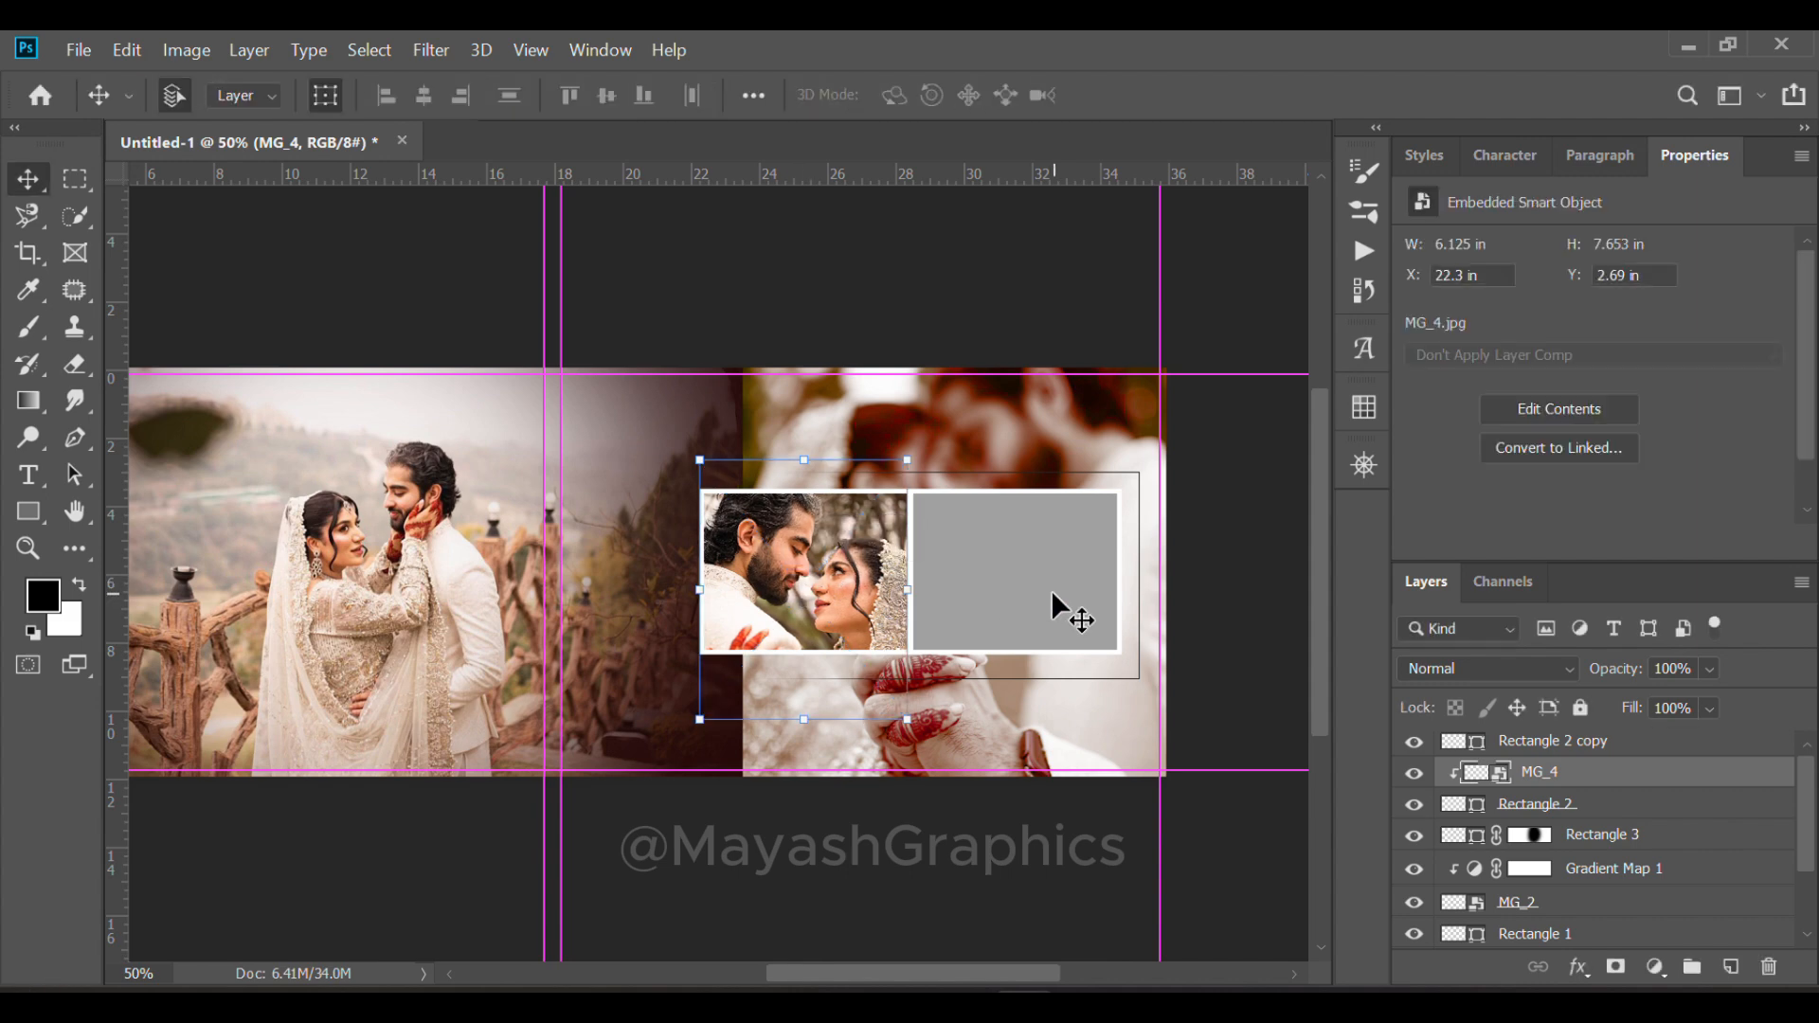
Place the MG_1 photo from the MayashGraphics folder above Rectangle 2 copy and clip it to that frame
click(1052, 595)
key(alt+Tab)
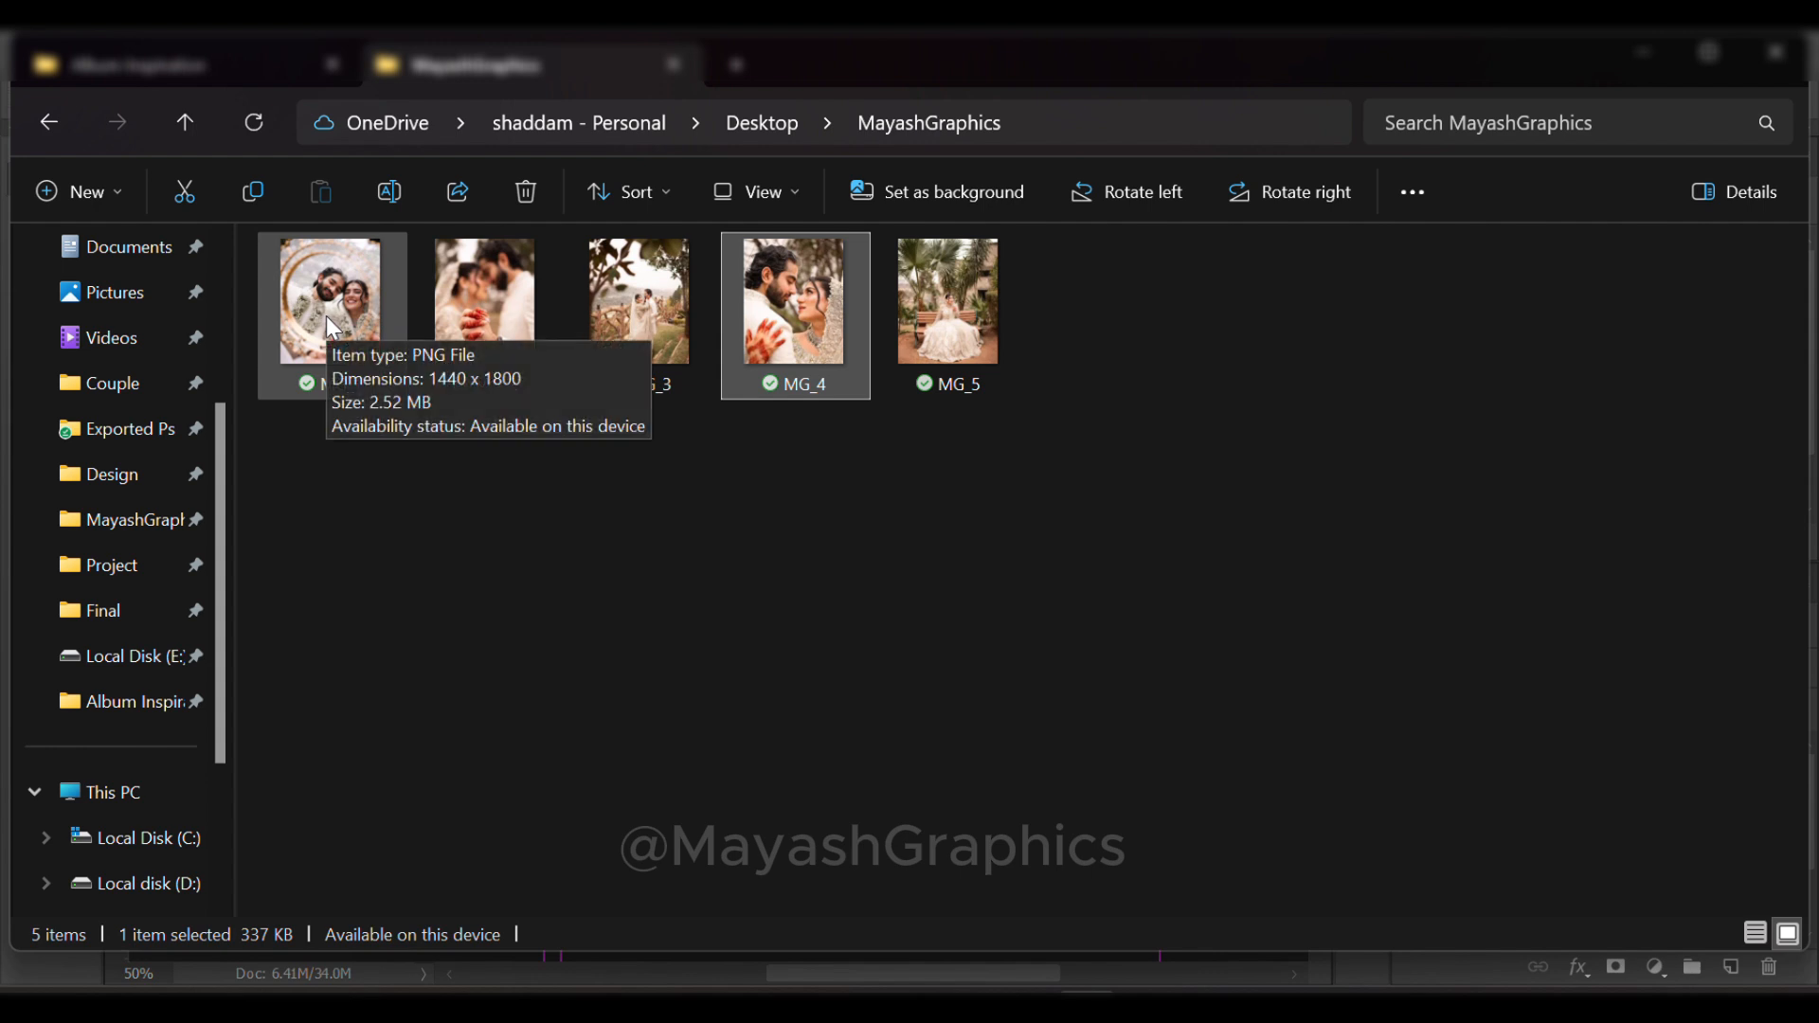
drag(327, 317, 993, 537)
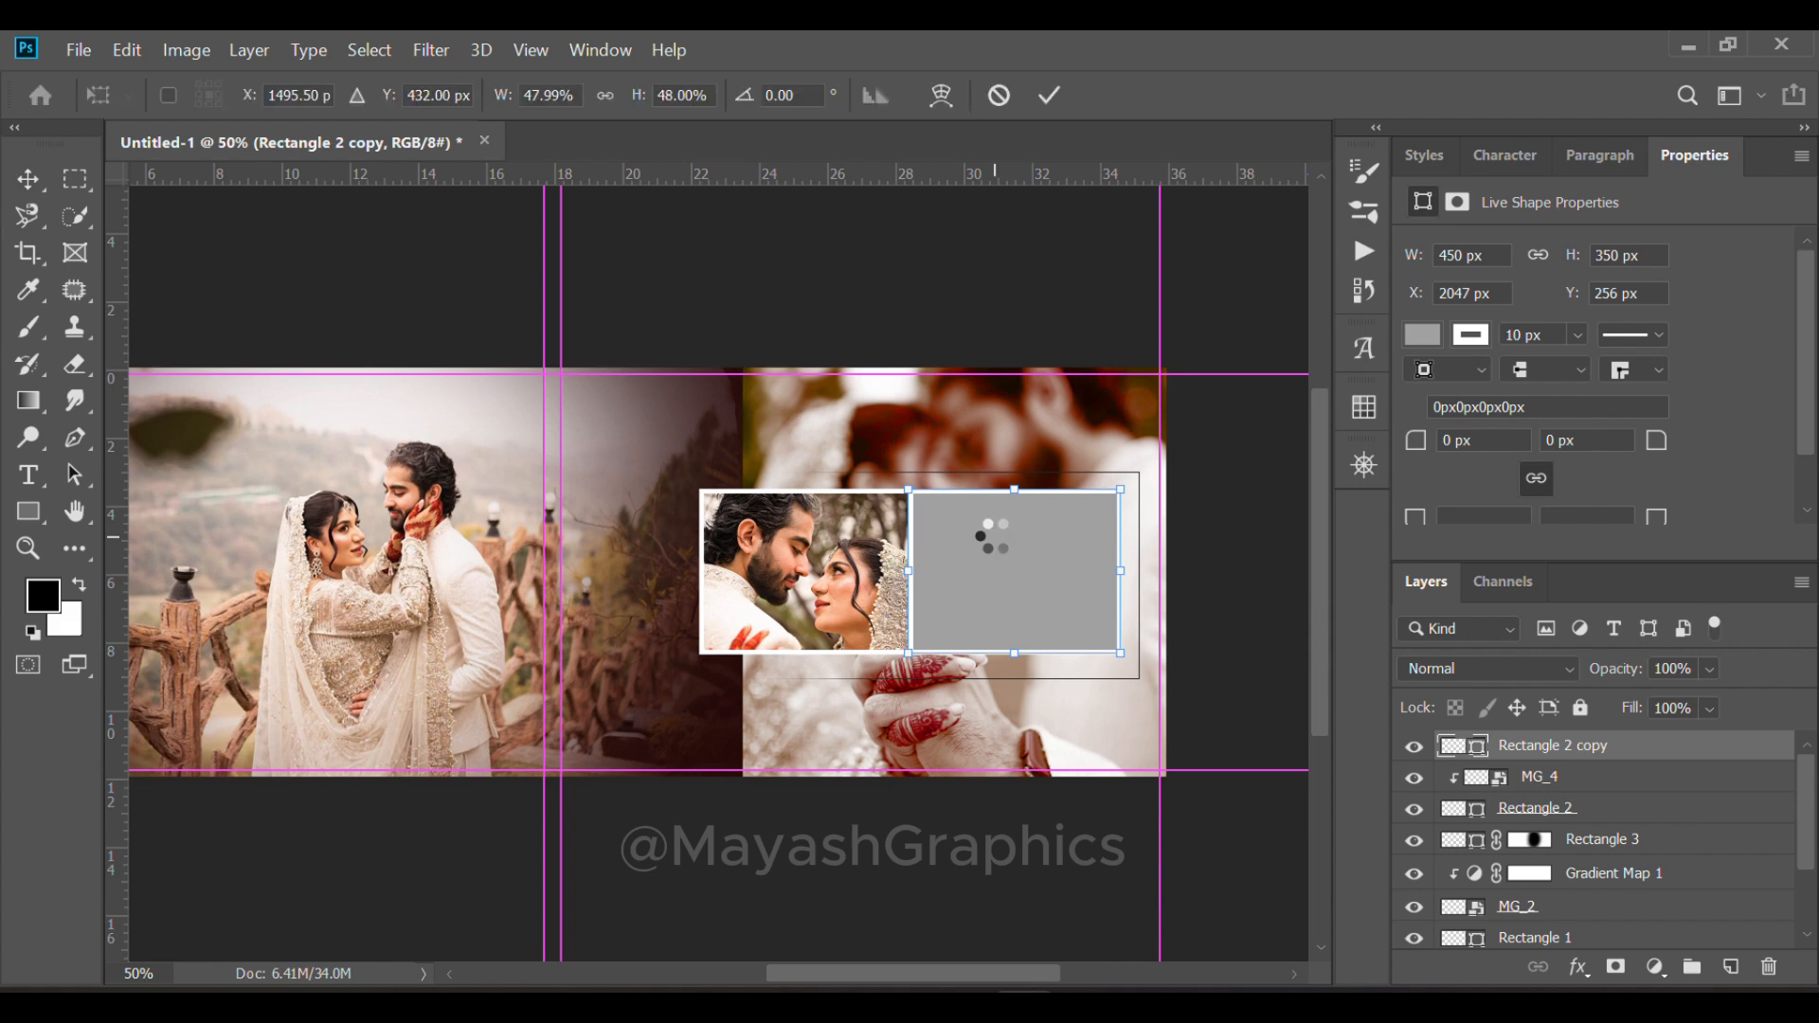
drag(673, 580, 1019, 578)
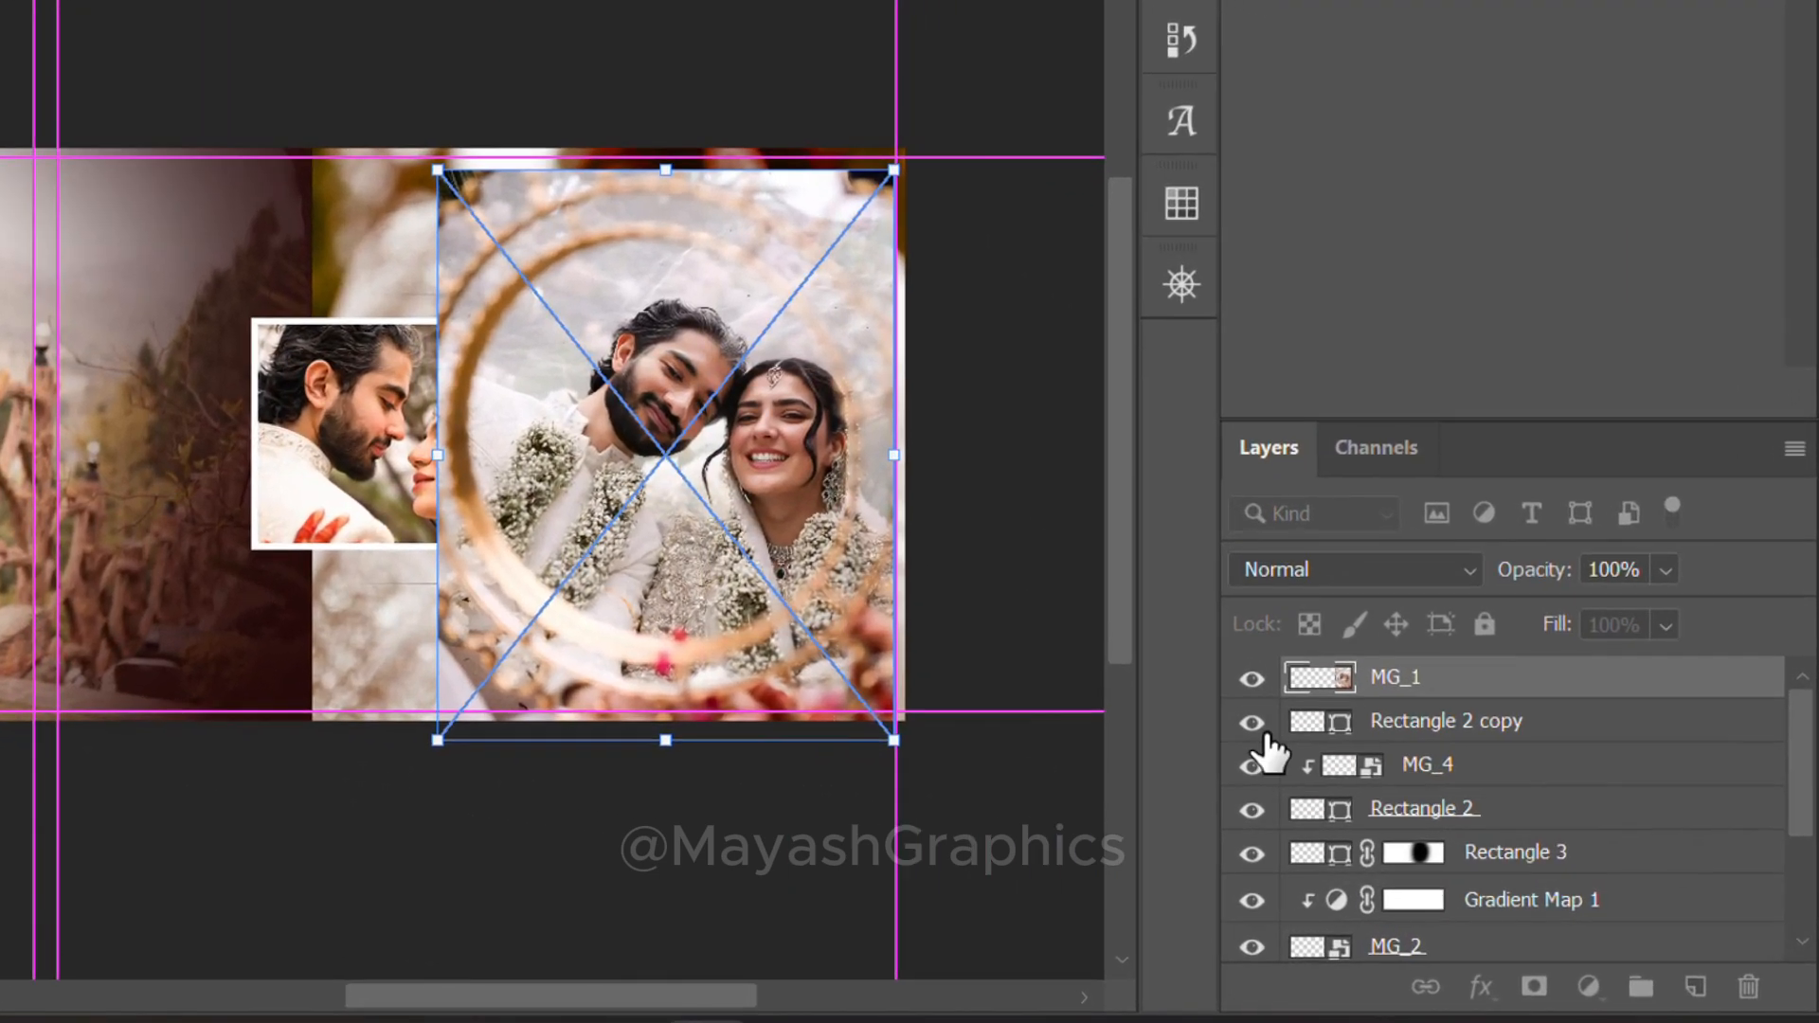
key(Return)
alt+click(1406, 696)
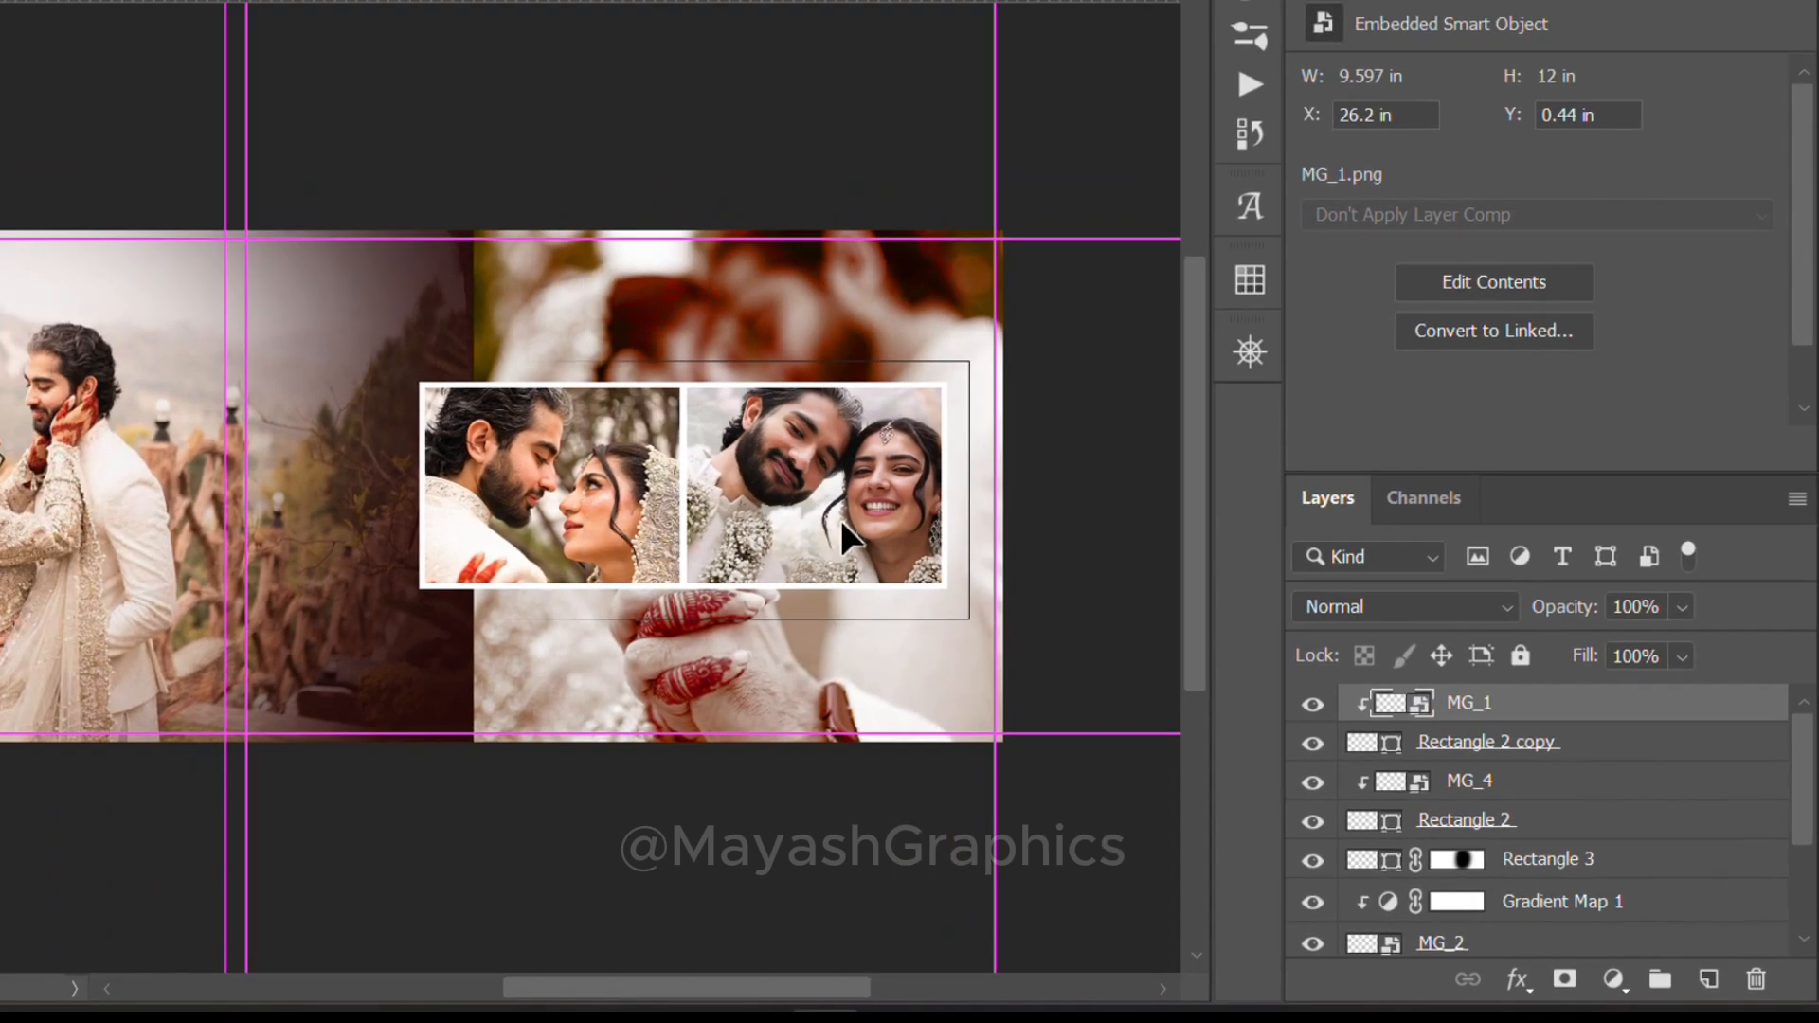
Scale down and reposition the MG_1 photo so the couple fits inside the Rectangle 2 copy frame
drag(841, 522, 907, 591)
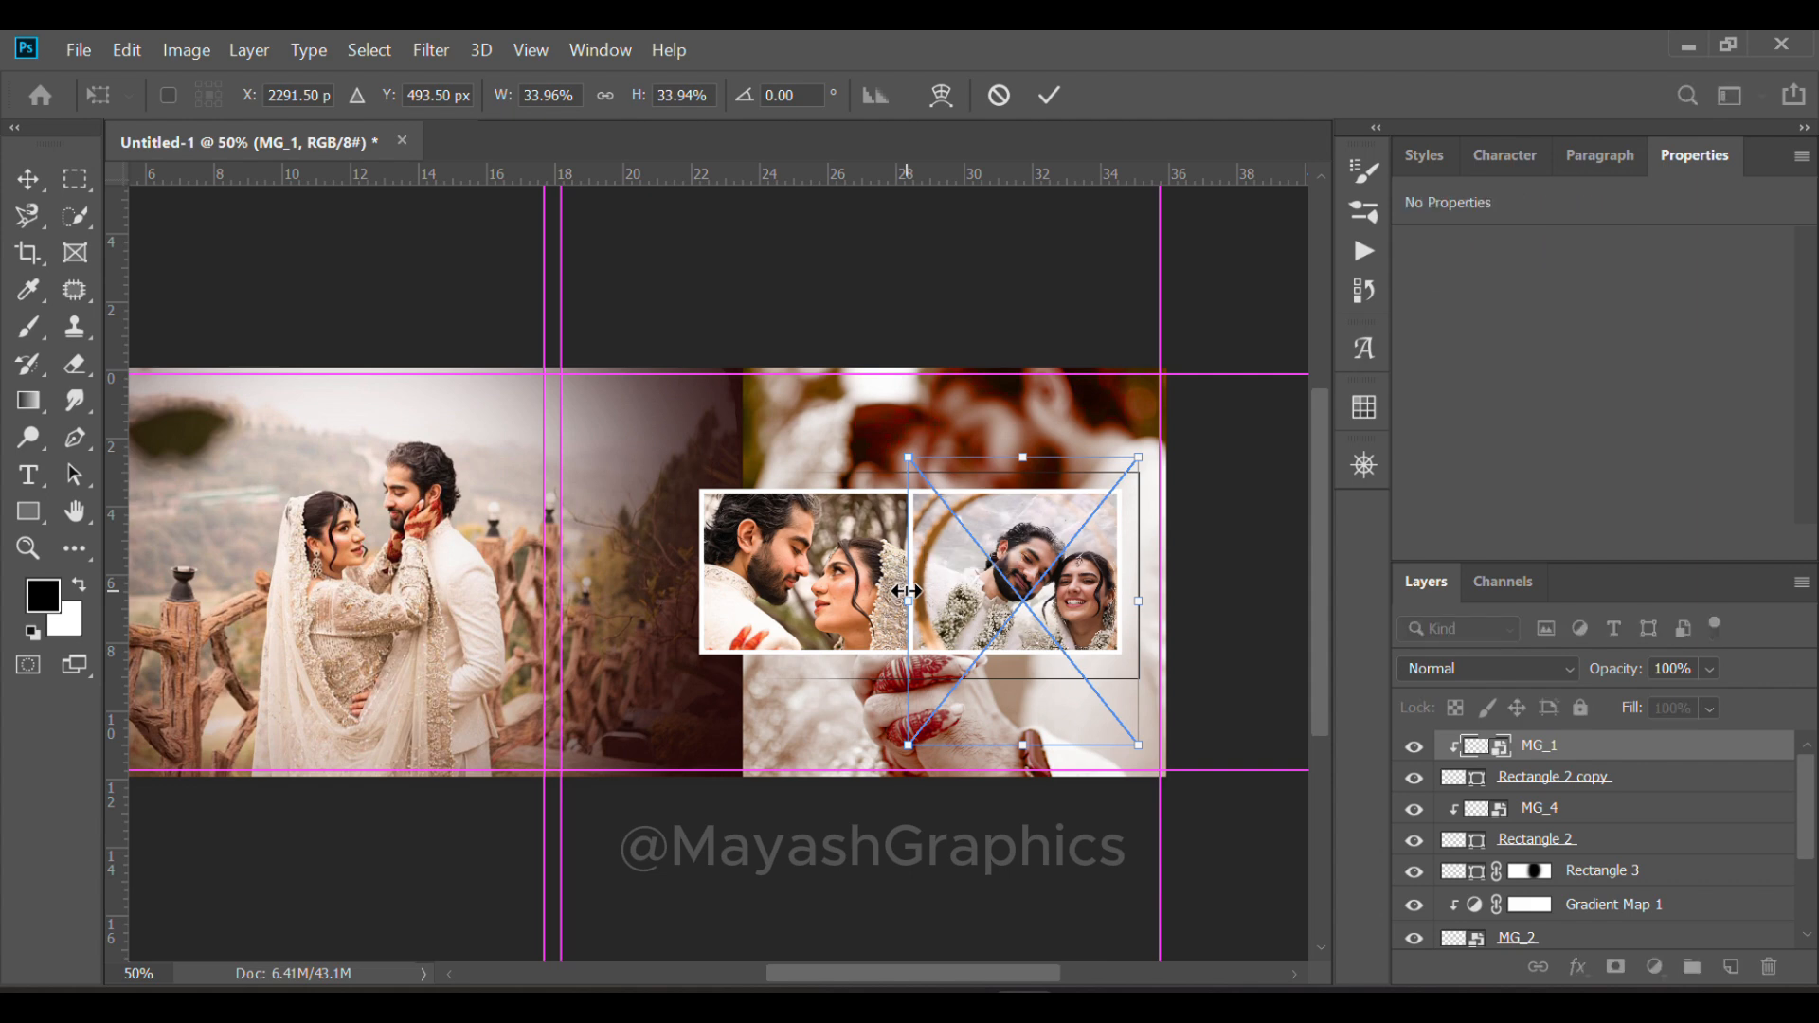
drag(1140, 599, 1034, 563)
click(973, 843)
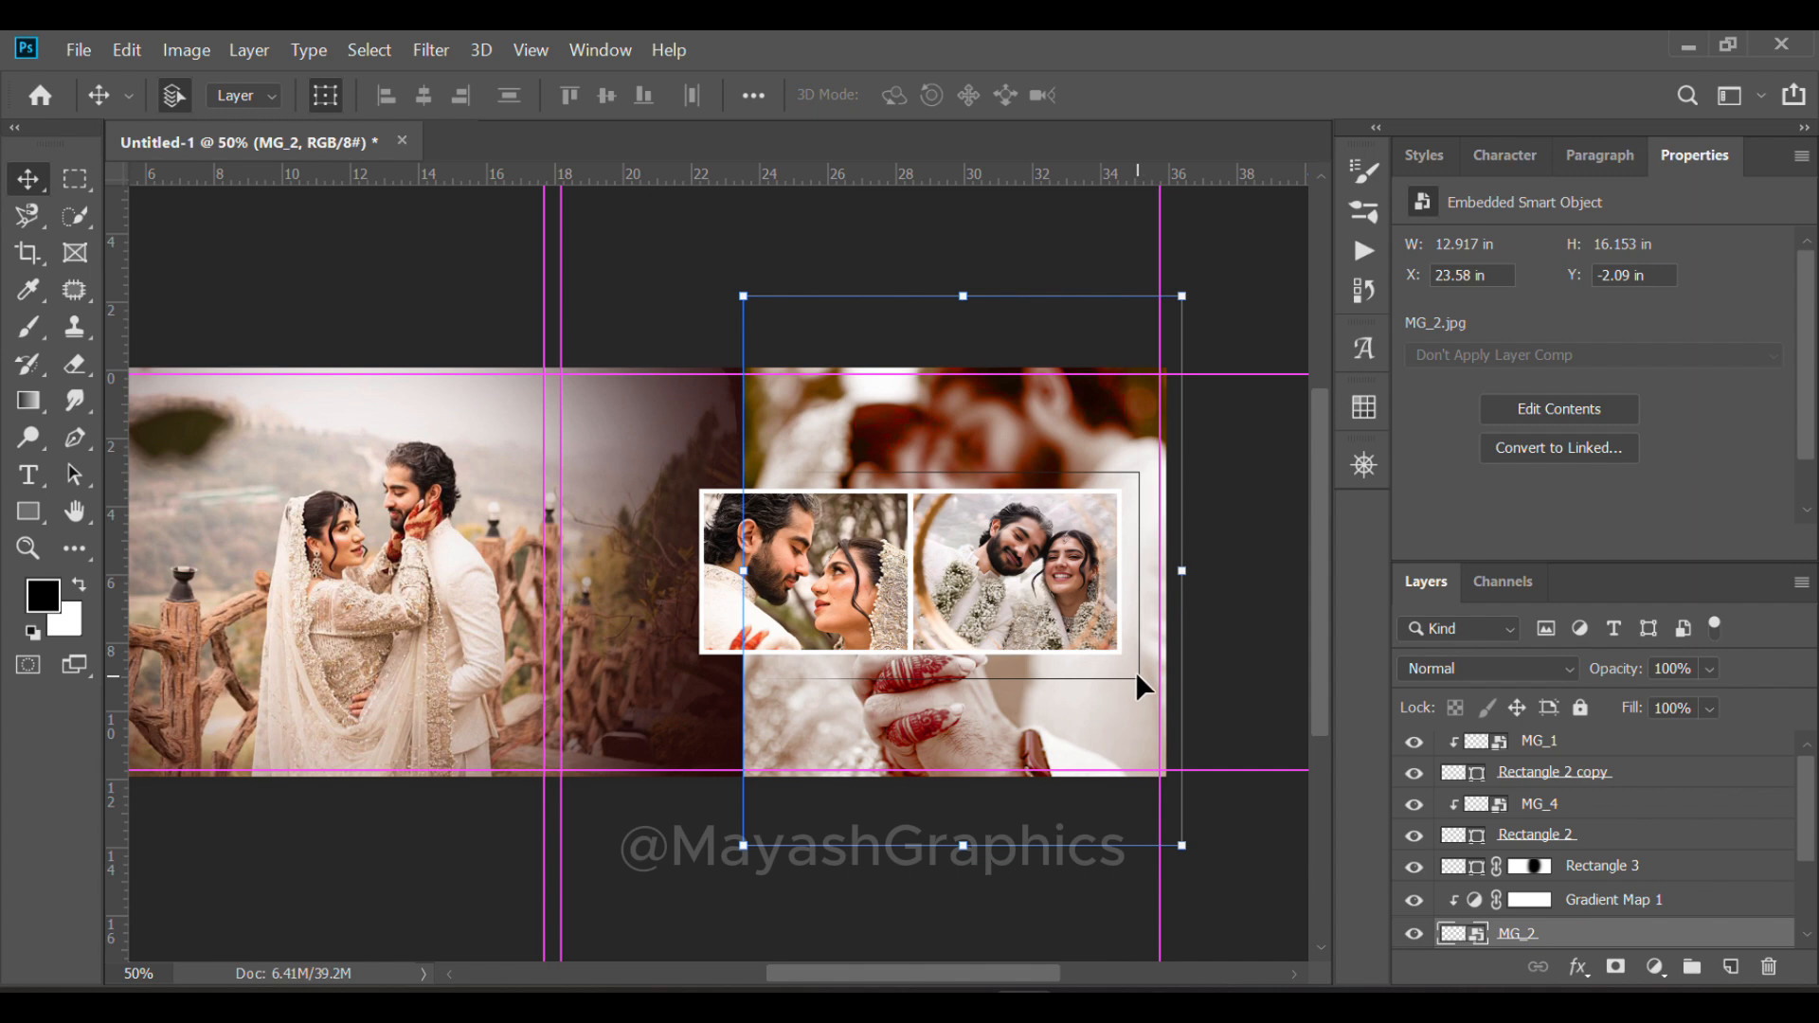
Change the stroke color of the thin Rectangle 3 outline around the framed photos to white
click(1568, 844)
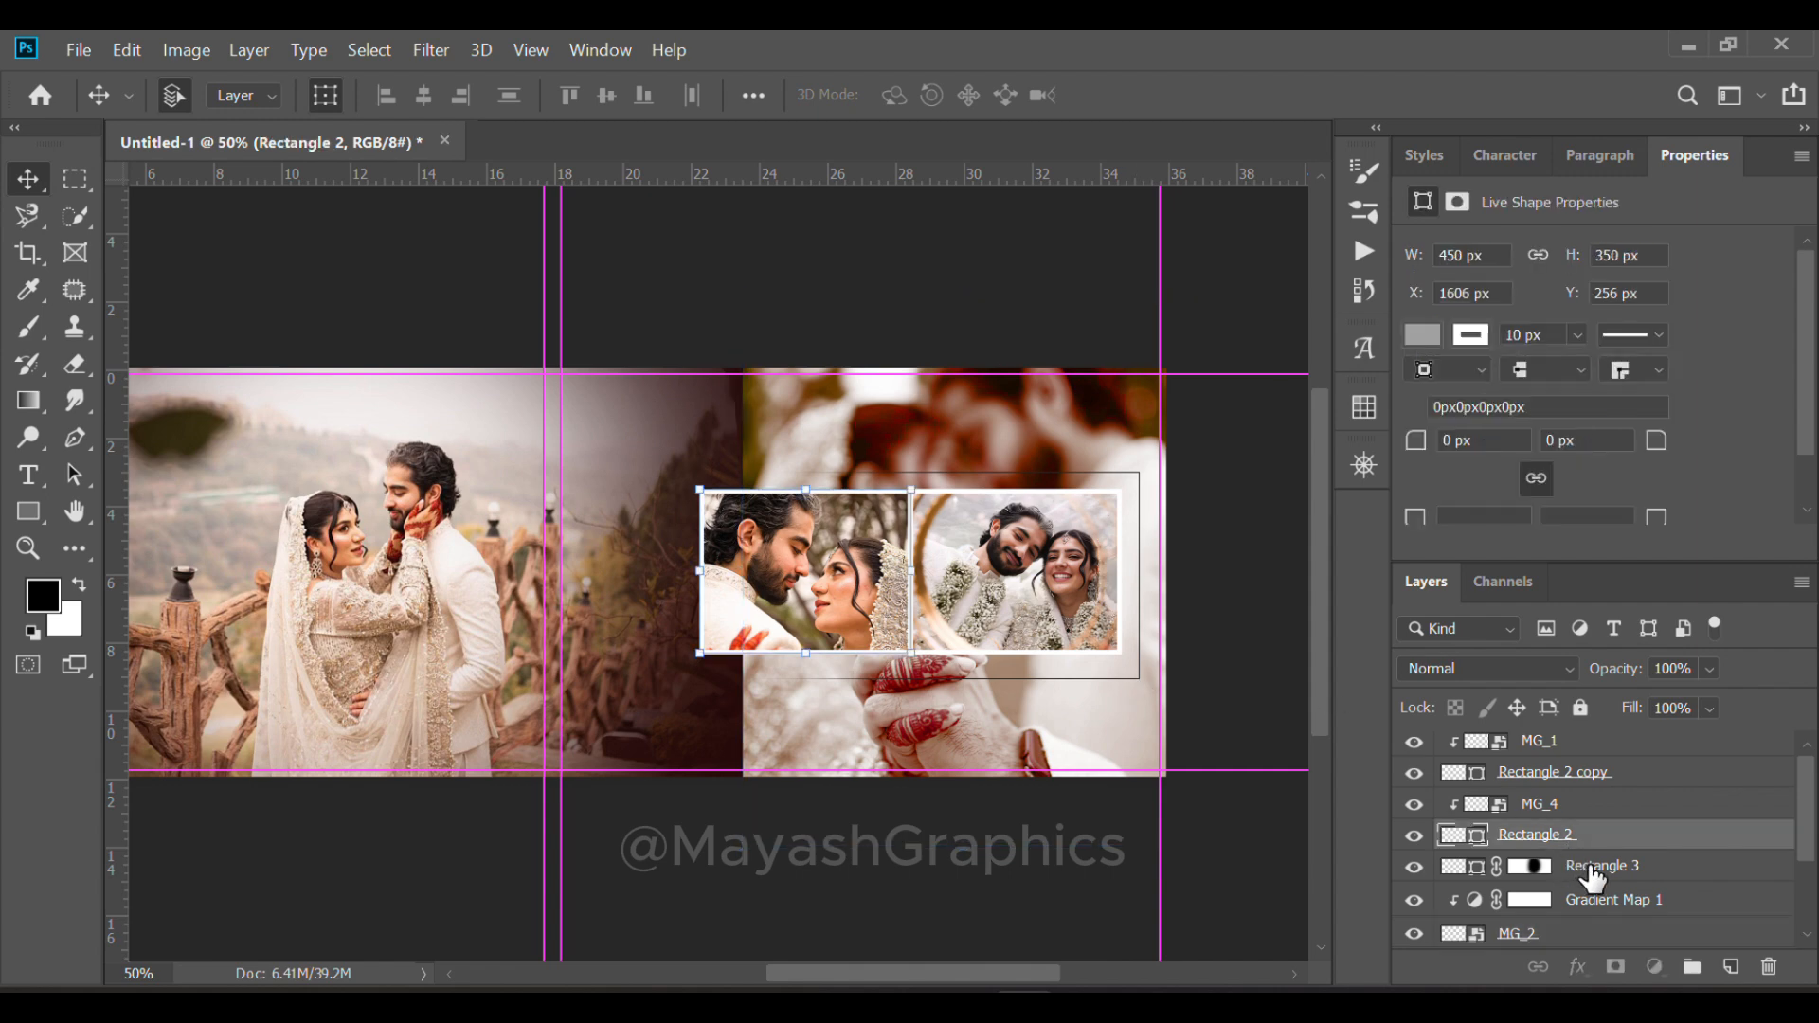
click(1595, 868)
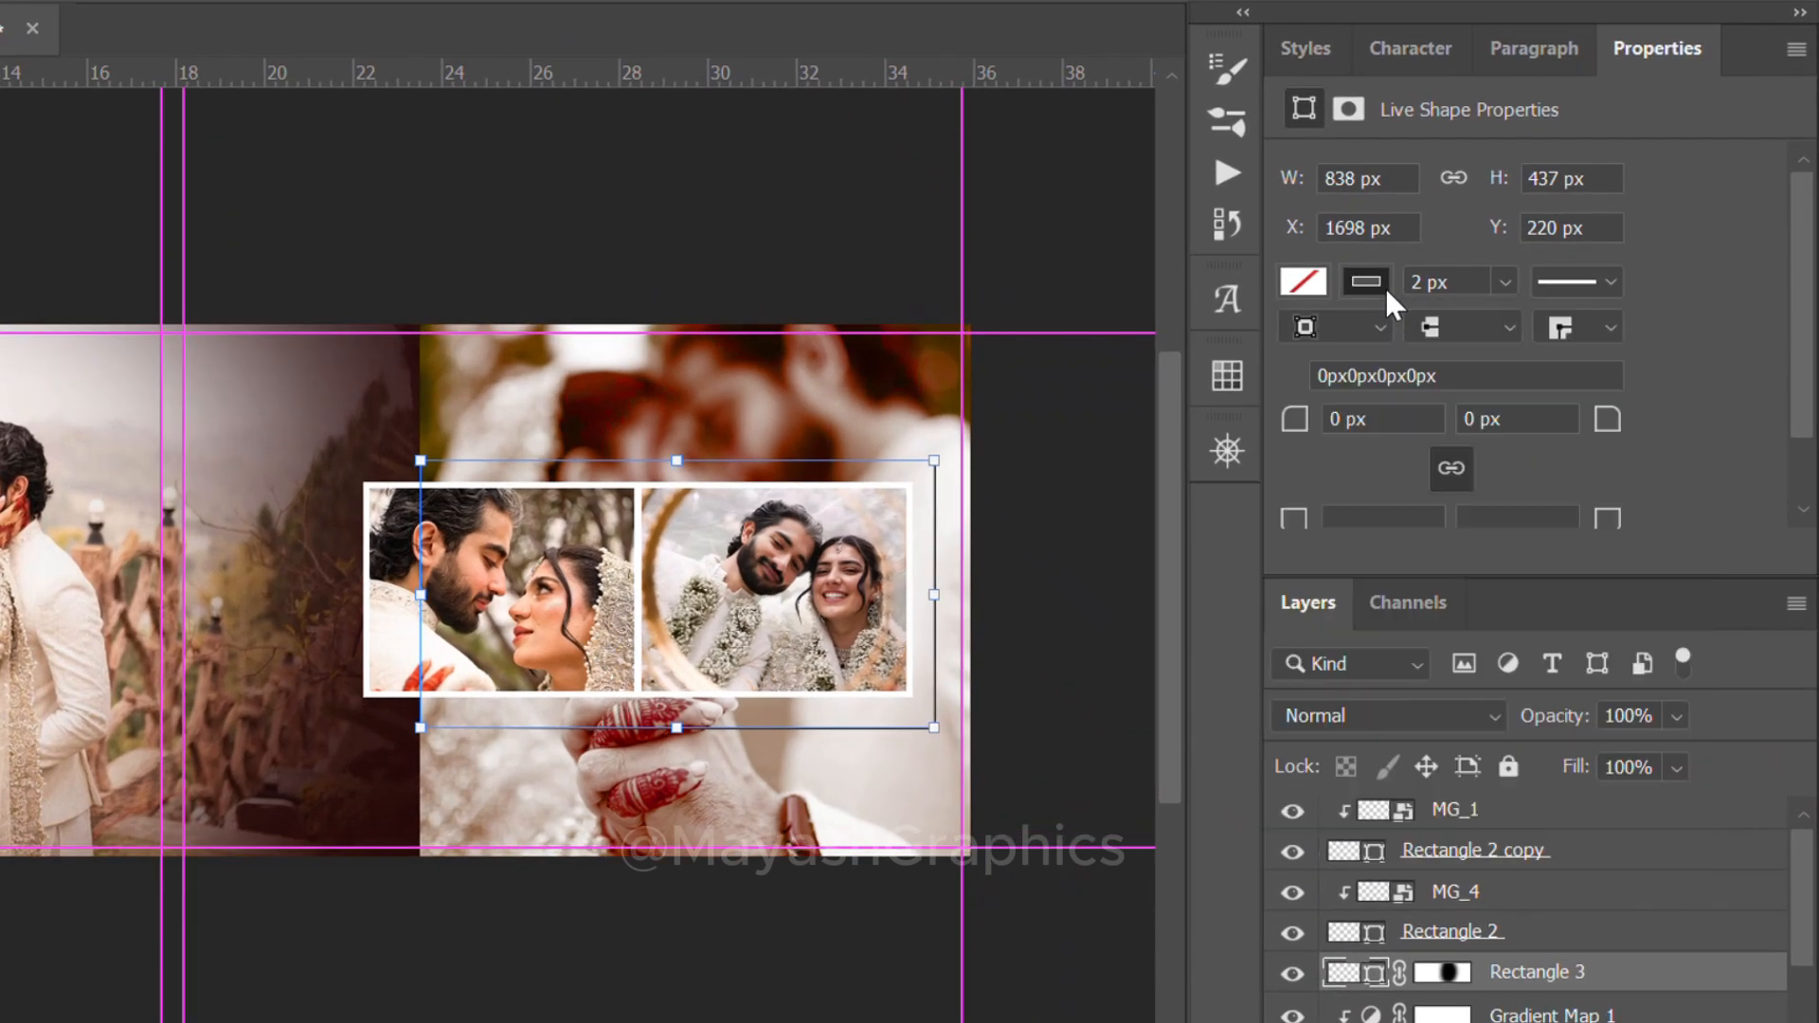
click(1386, 290)
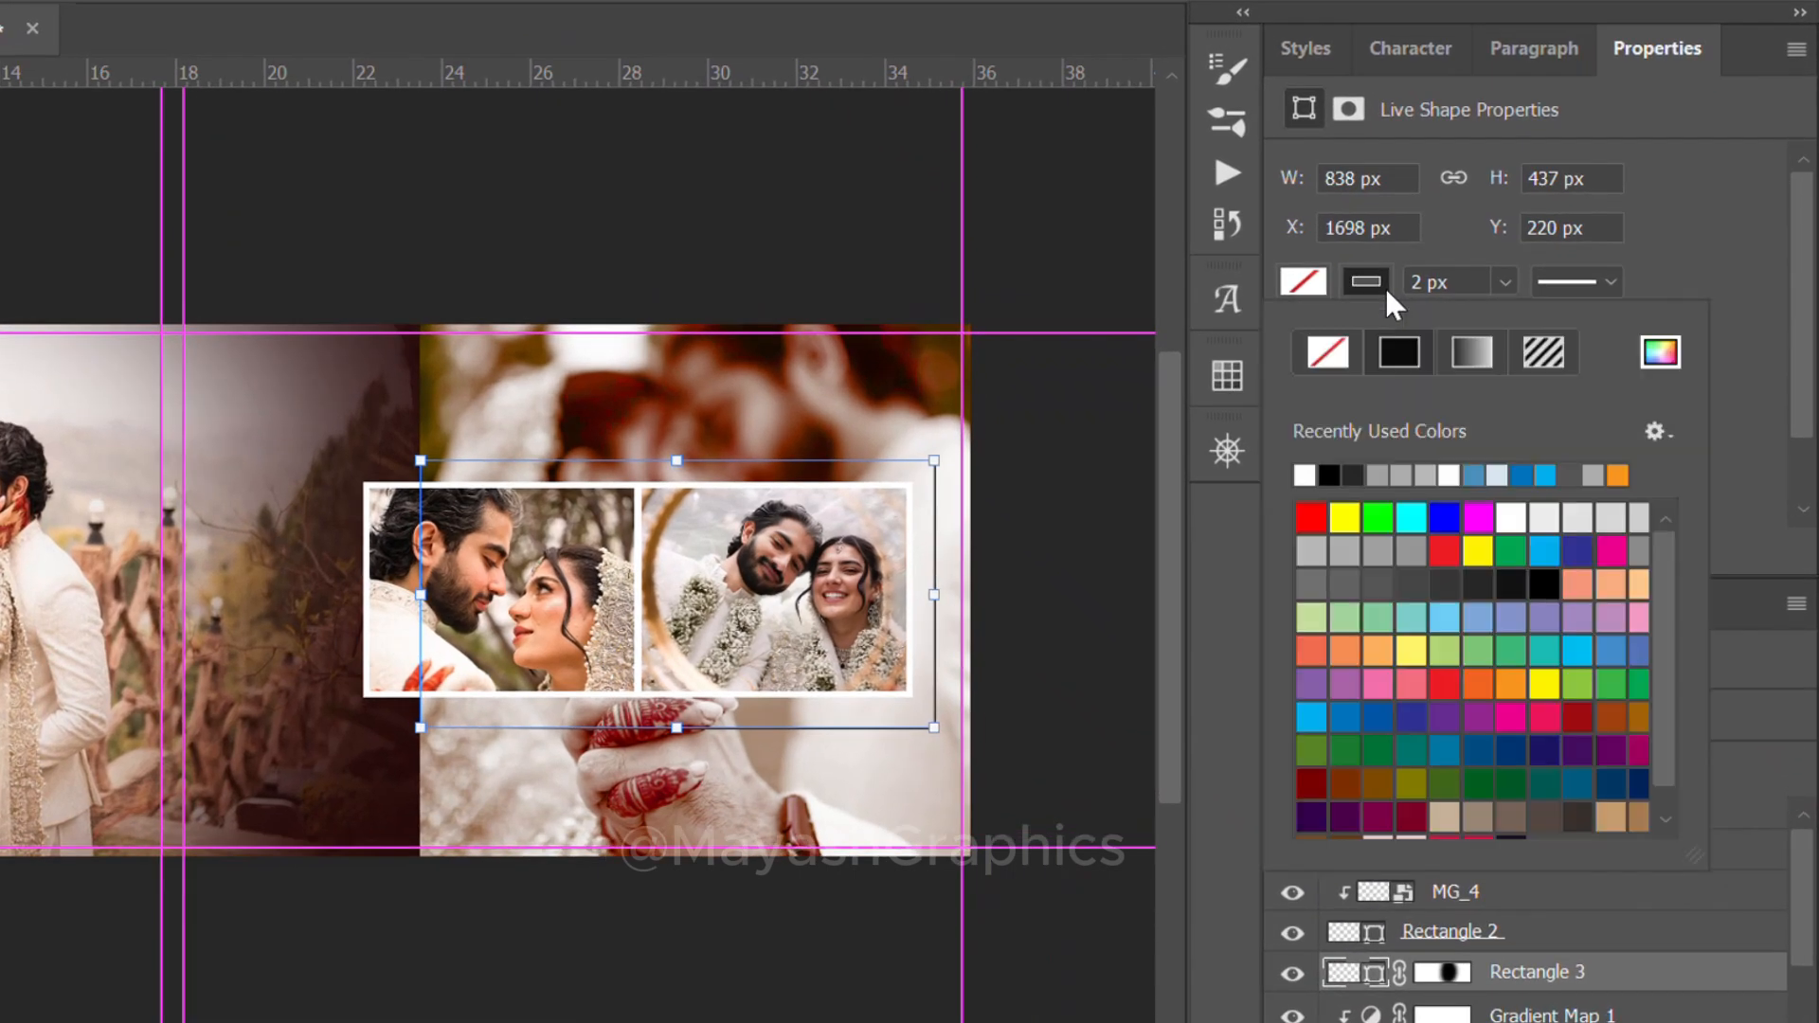
click(1306, 474)
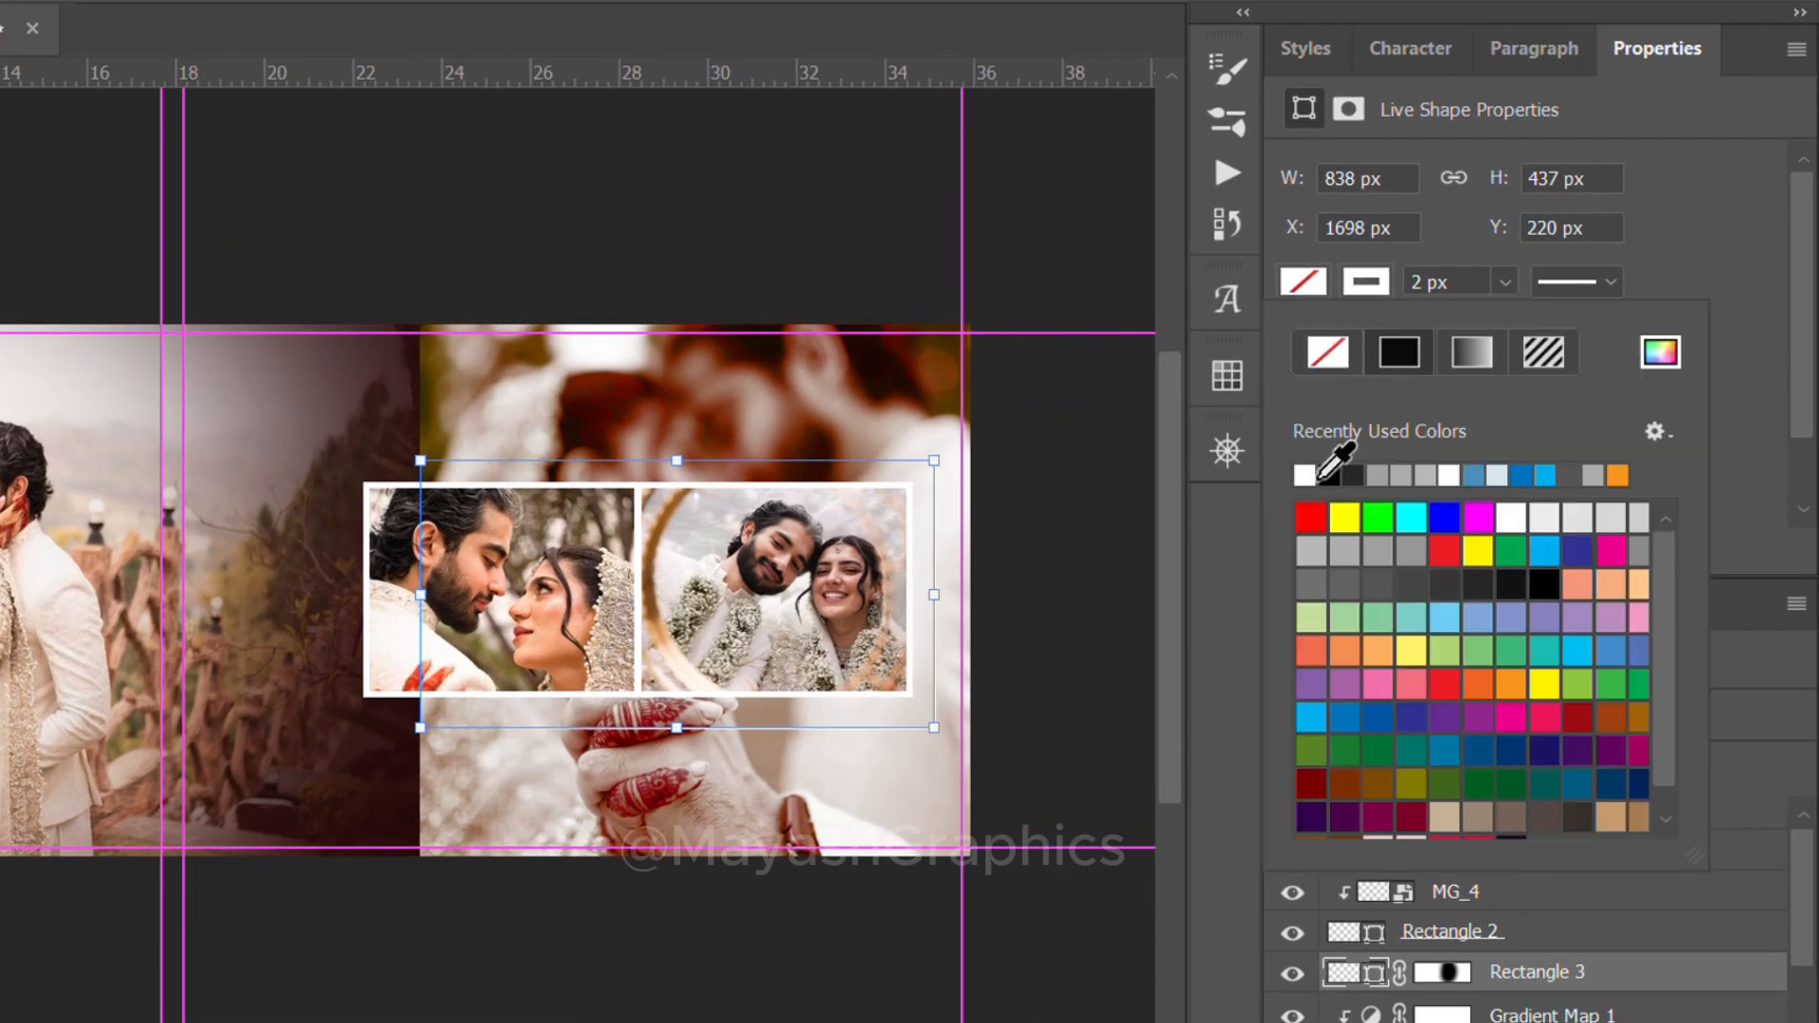
click(827, 951)
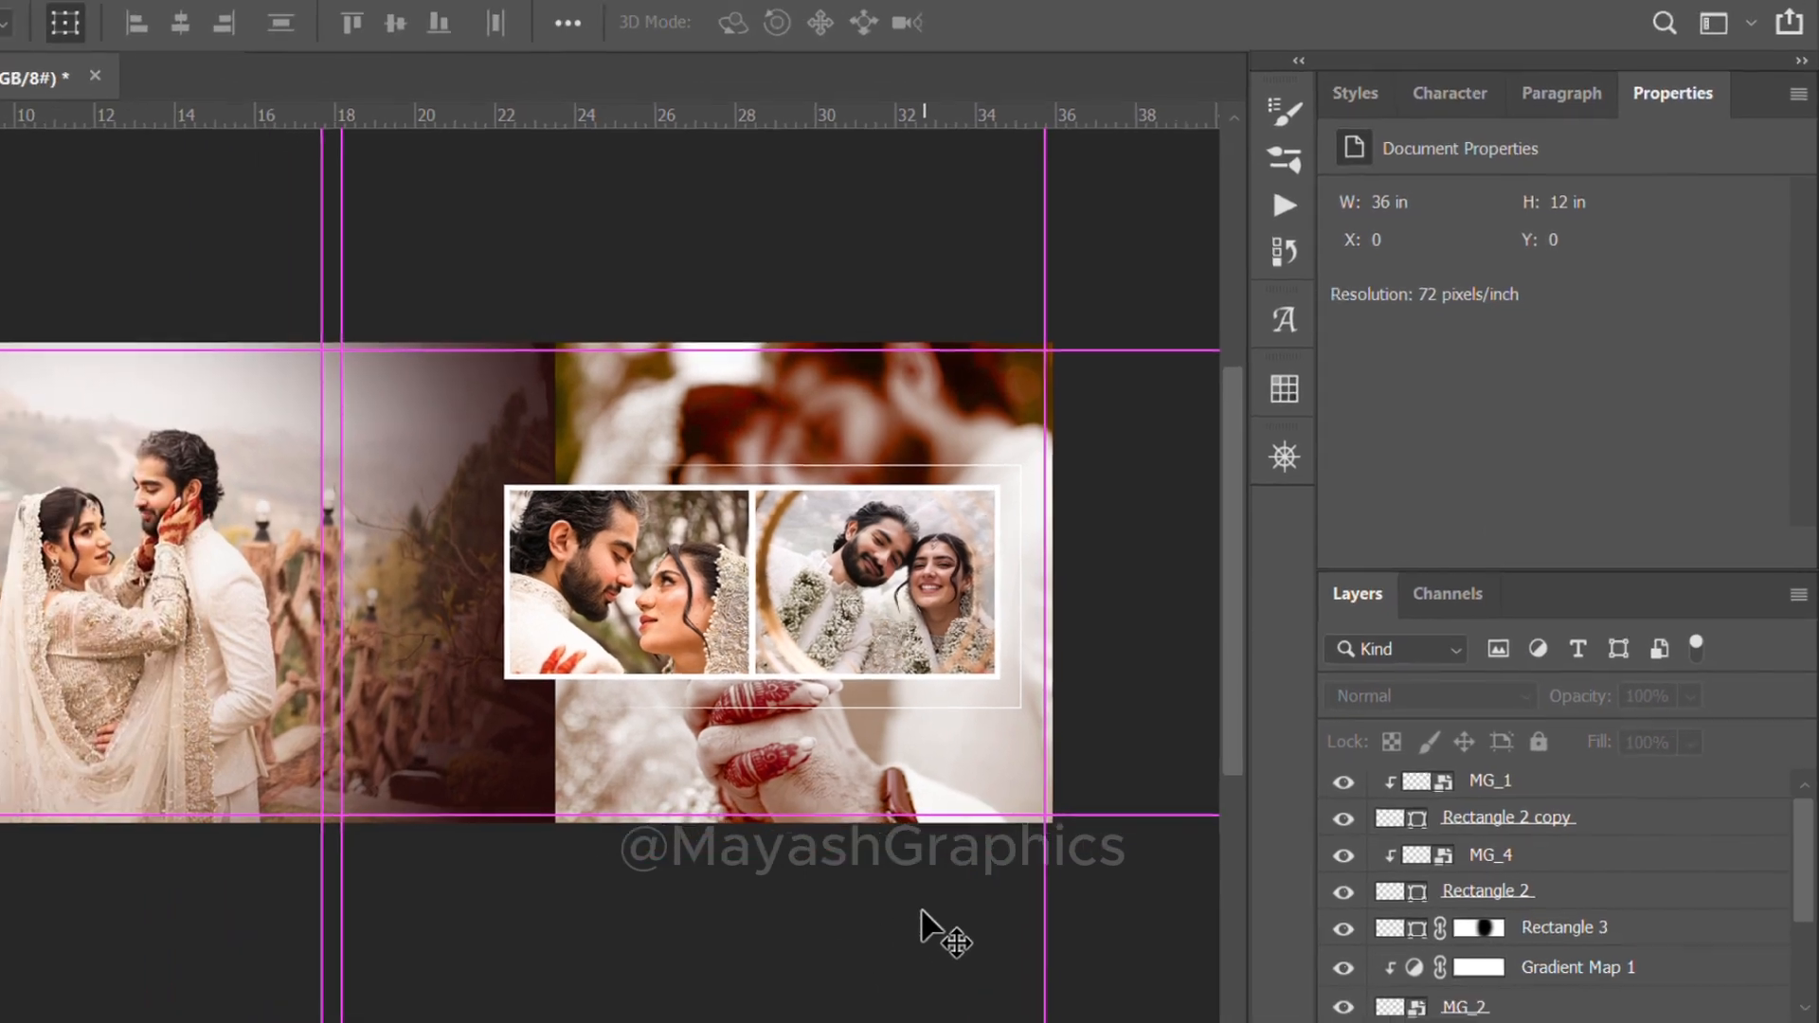
Add the text "Nikaah" over the wooden fence in the lower-left area of the main photo
scroll(1056, 854, left, 8)
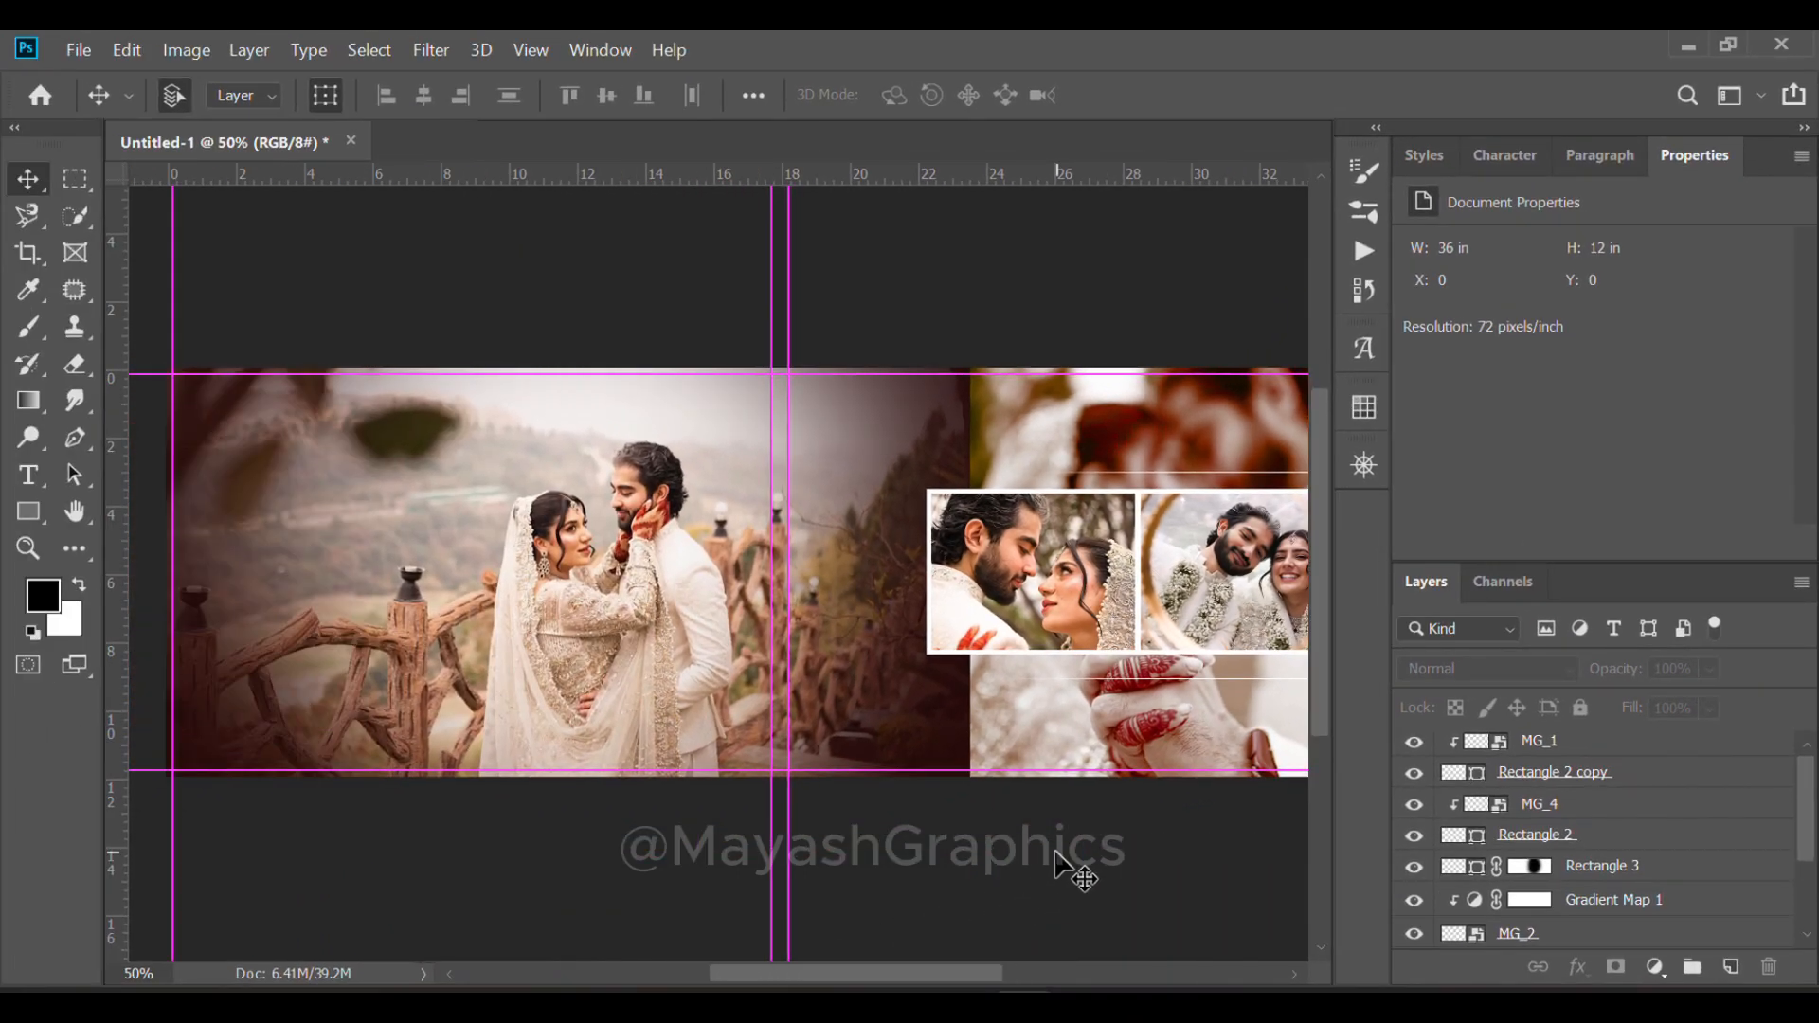
scroll(1056, 854, left, 2)
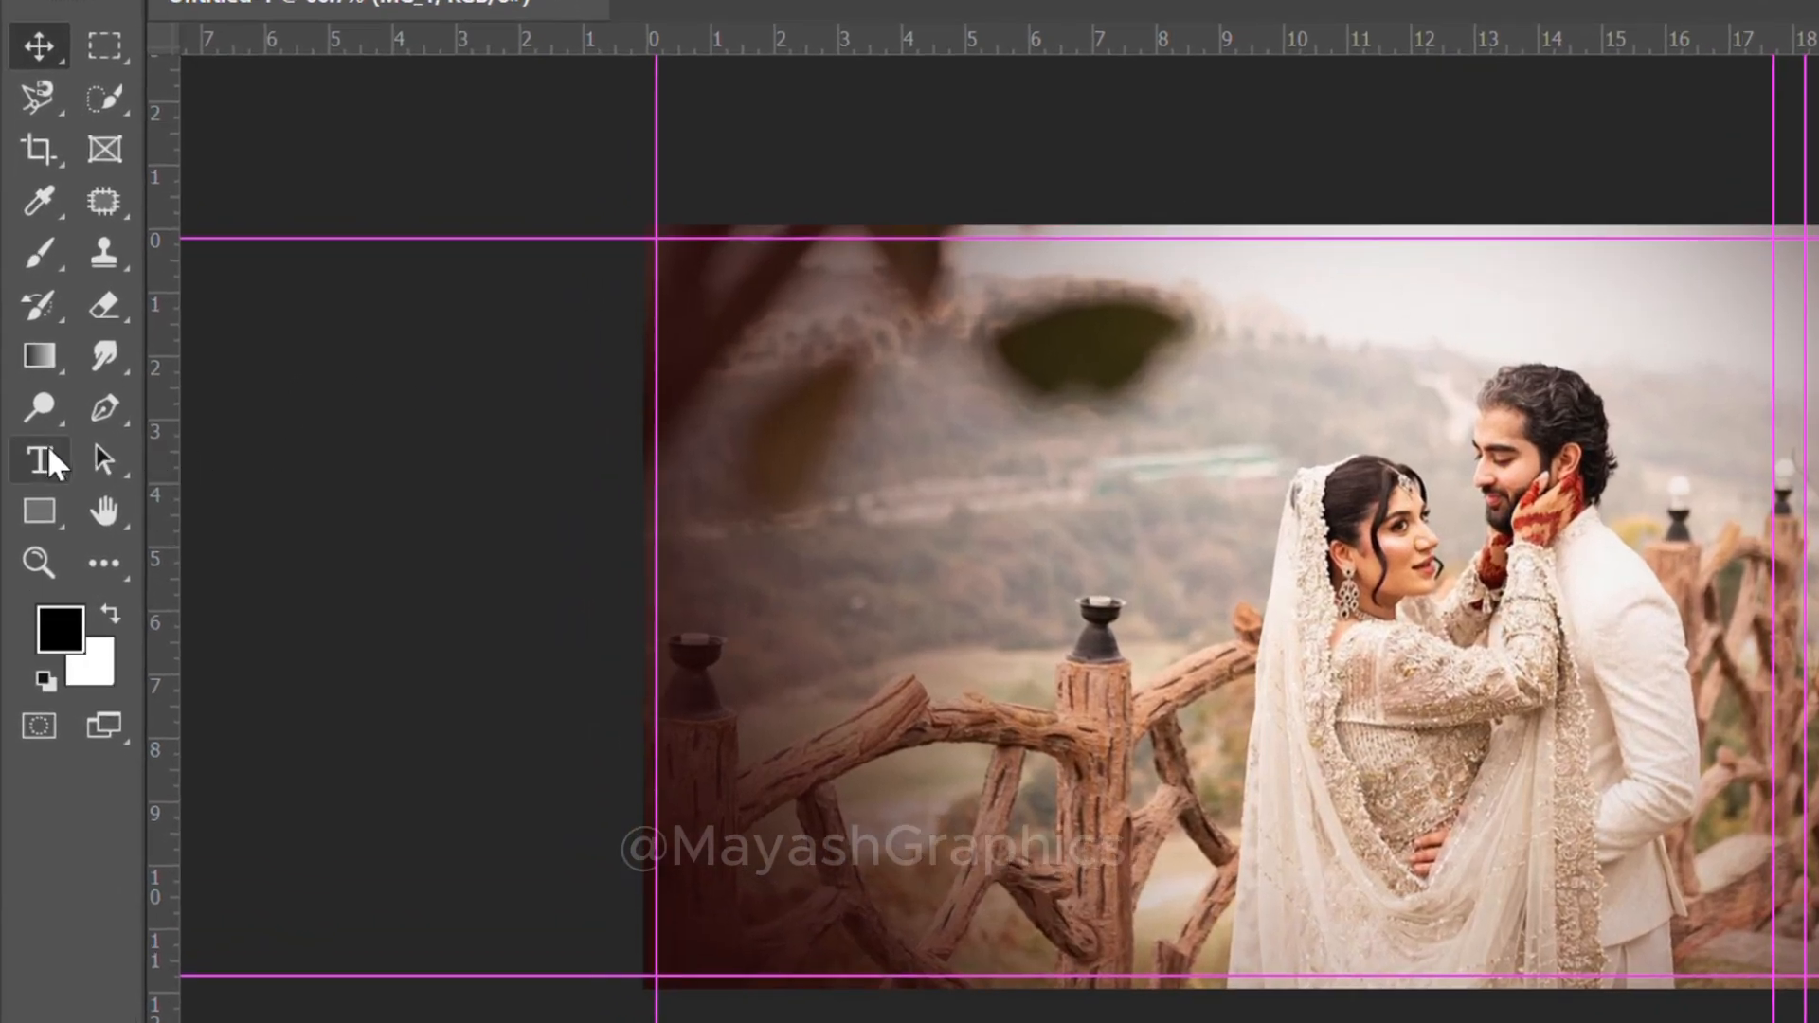
click(49, 453)
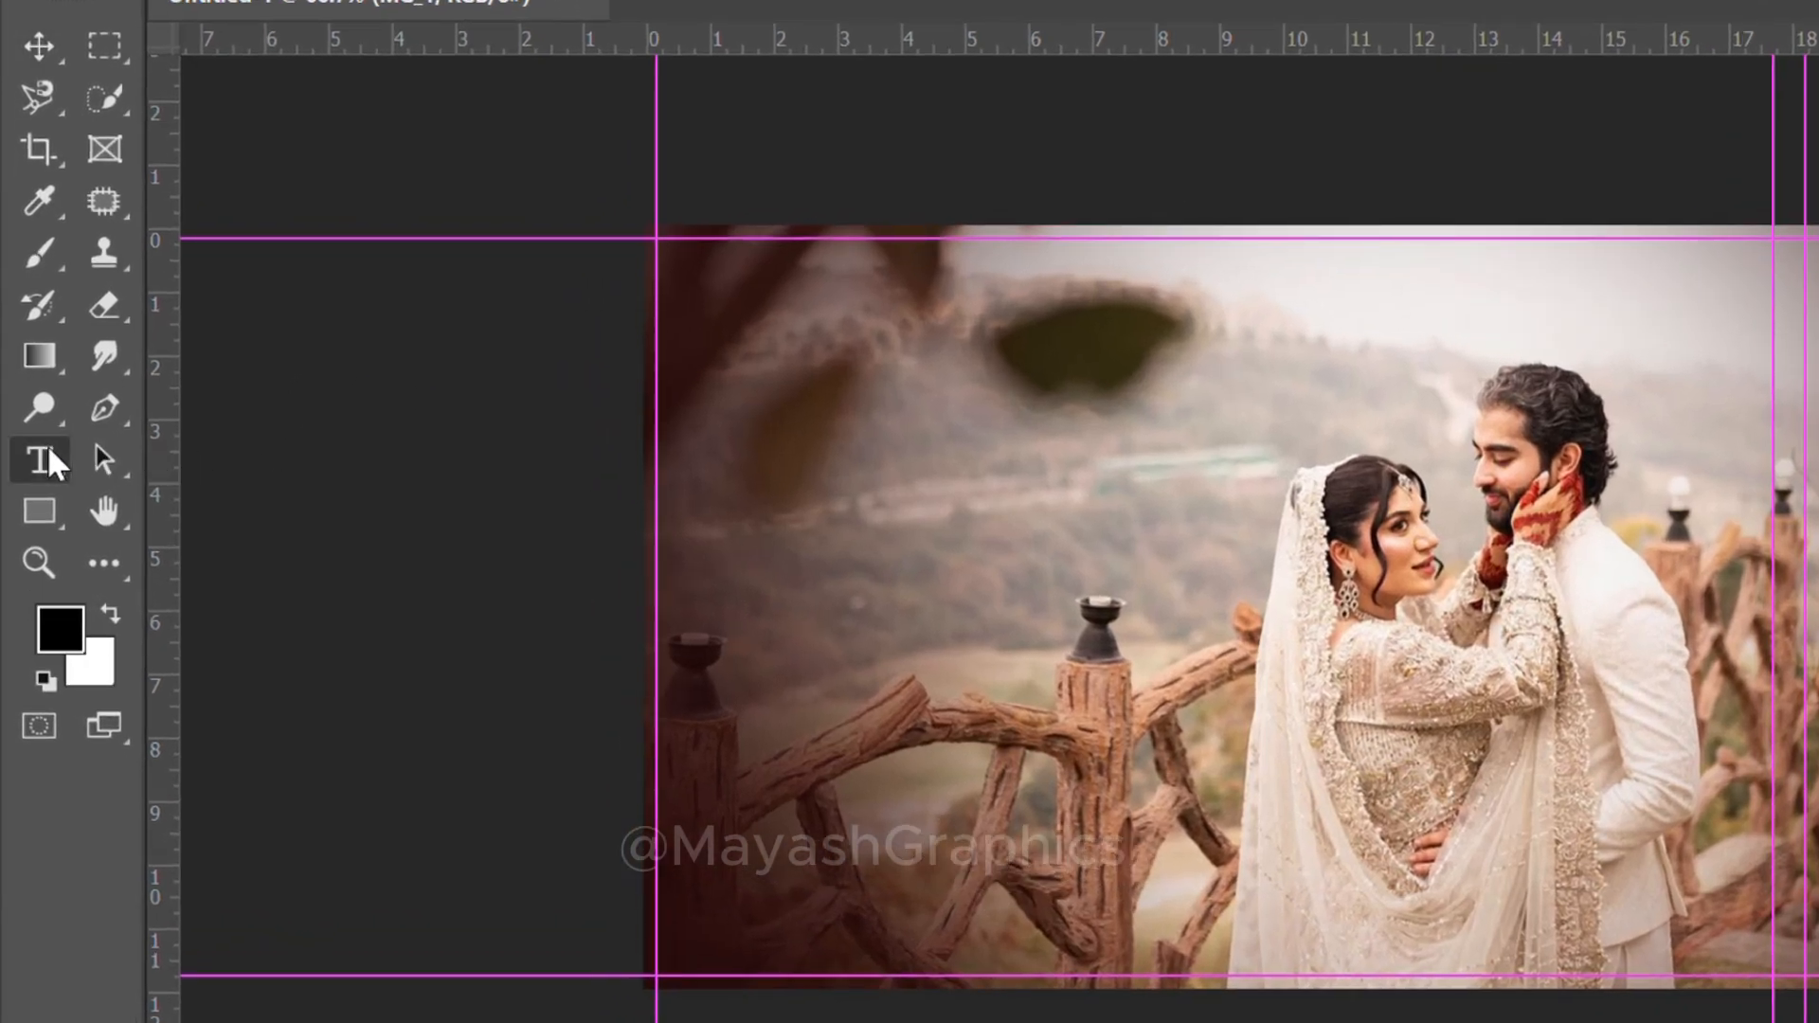
click(897, 834)
text(Nikaa)
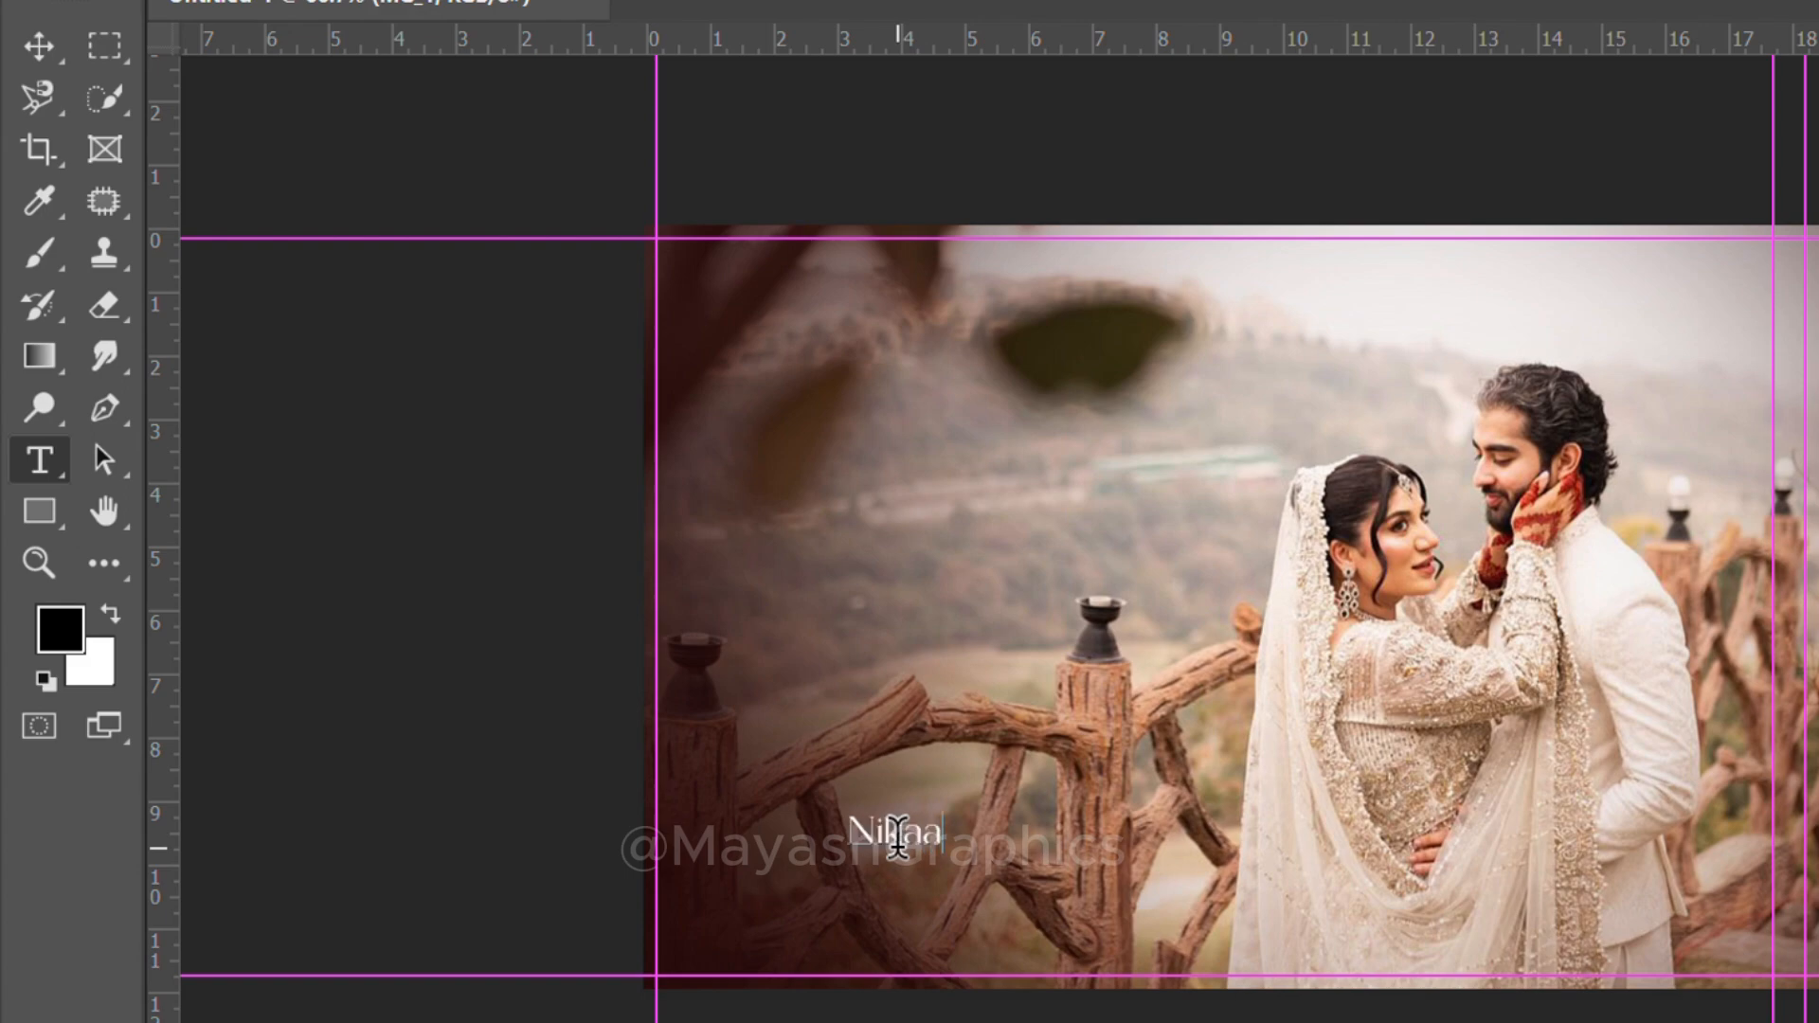
text(h)
key(ctrl+Return)
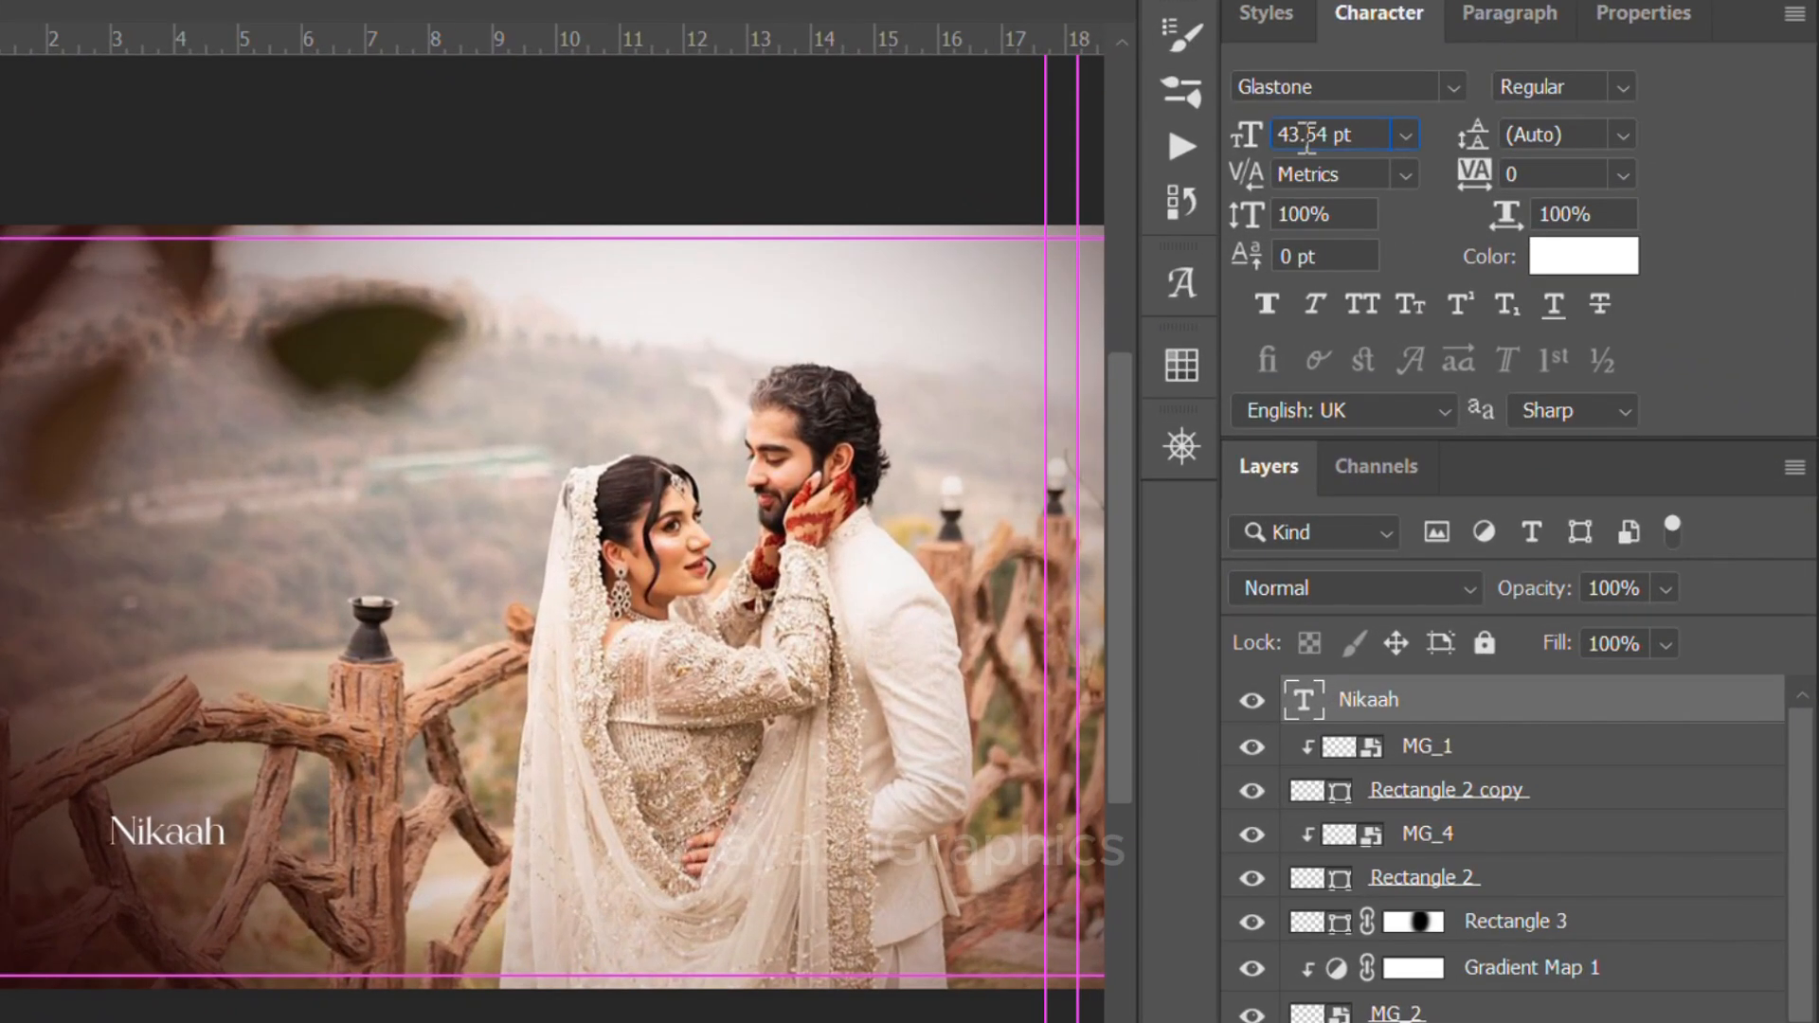
Set the font size of the Nikaah text to 60 pt and switch to the Move tool
double_click(1422, 222)
text(60)
key(Return)
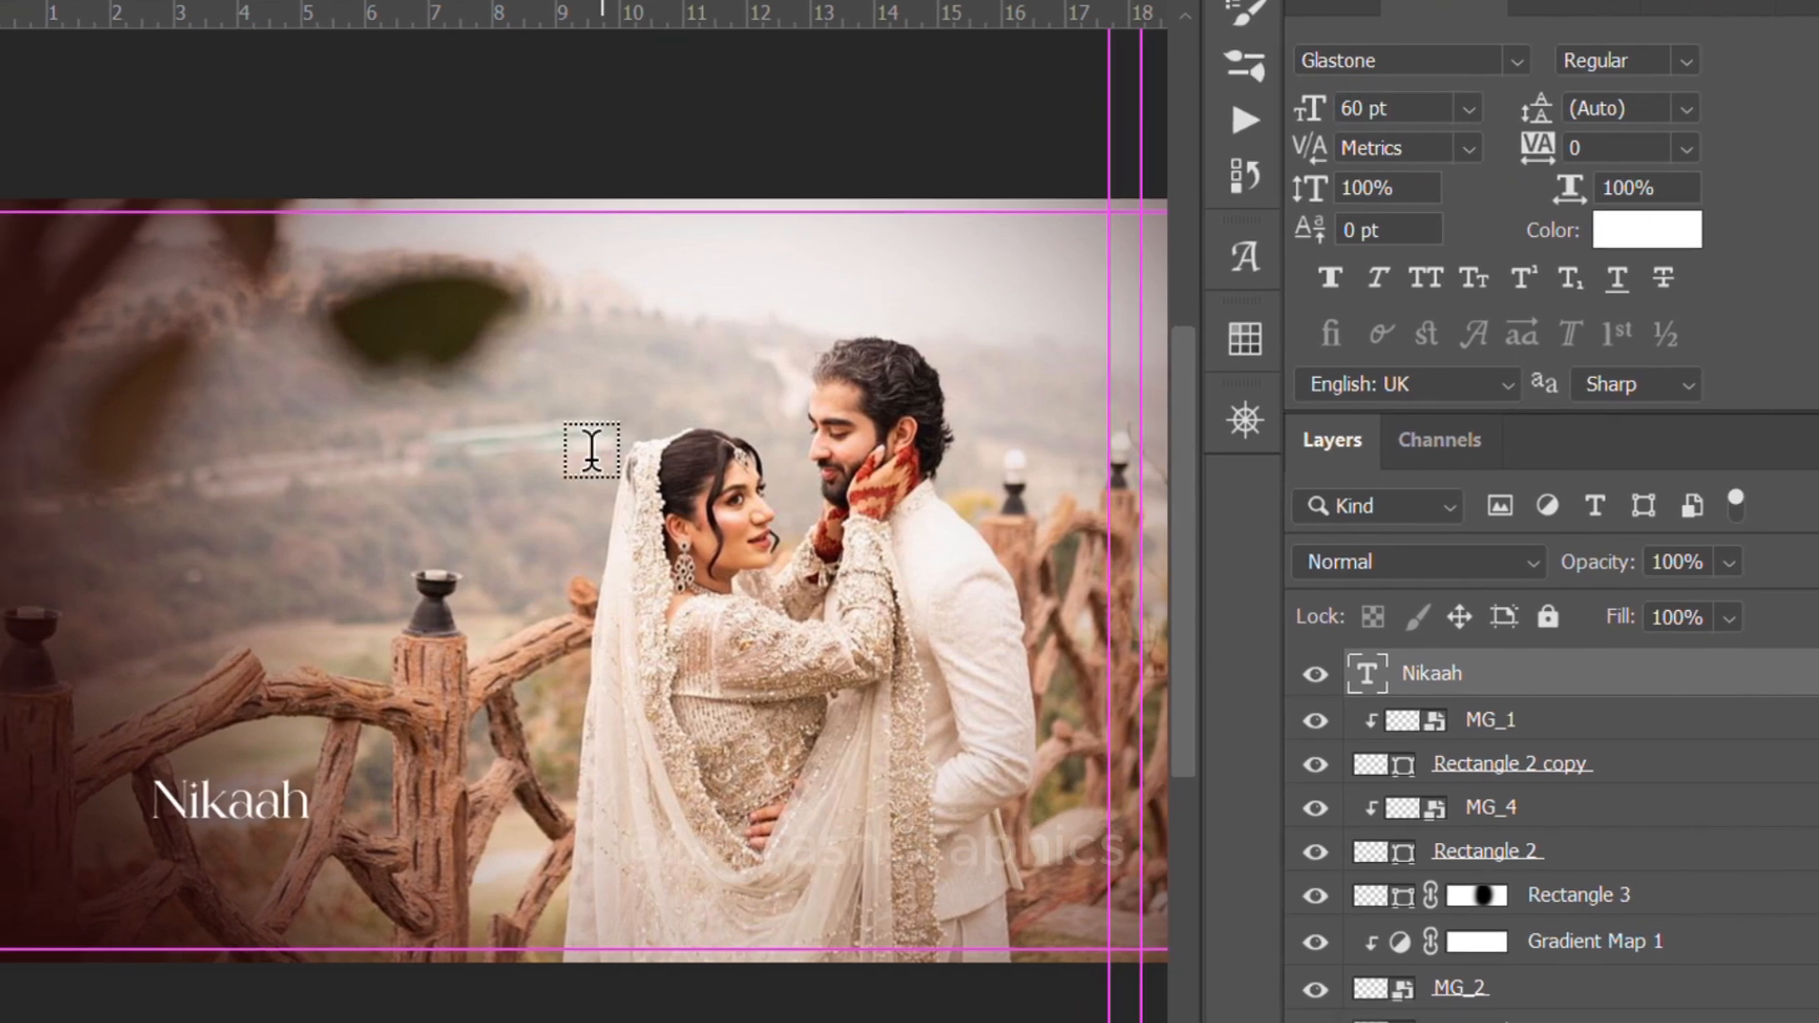
key(v)
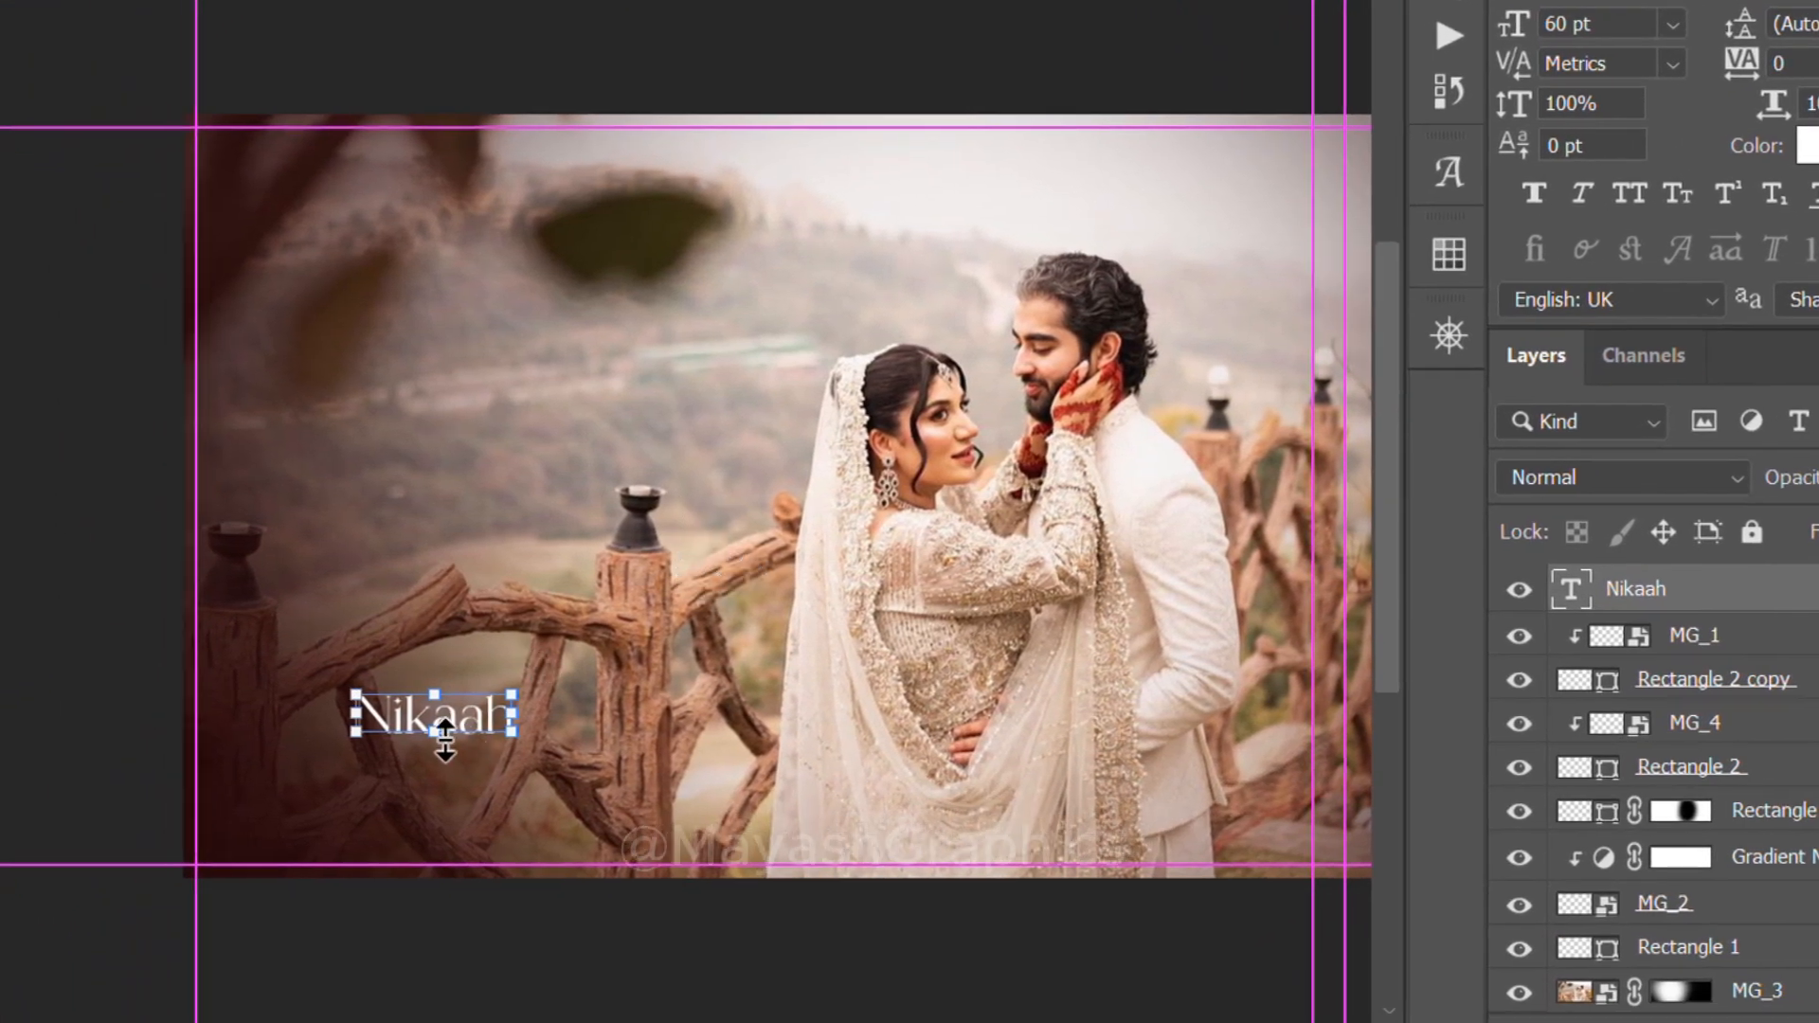
Move the Nikaah text to the lower-left area of the main photo and place a duplicate just below it, offset to the right
drag(463, 707, 416, 828)
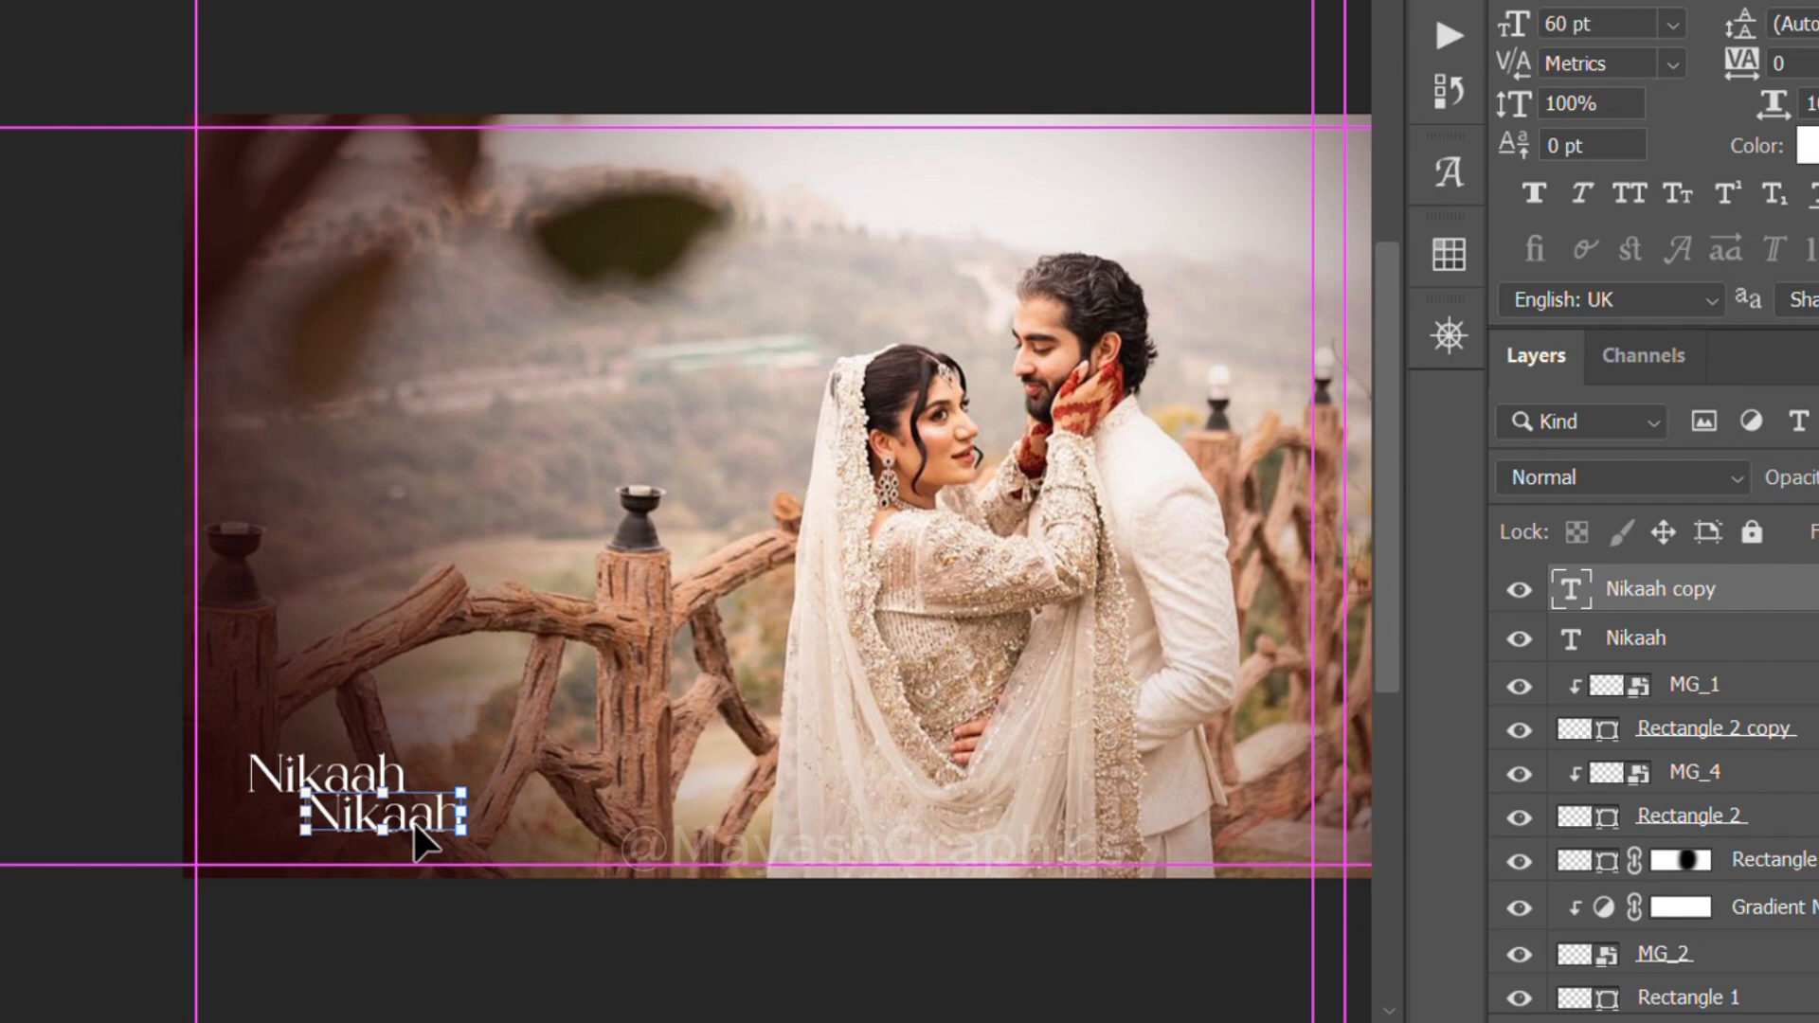
key(shift+Down)
key(shift+Down)
key(shift+Down)
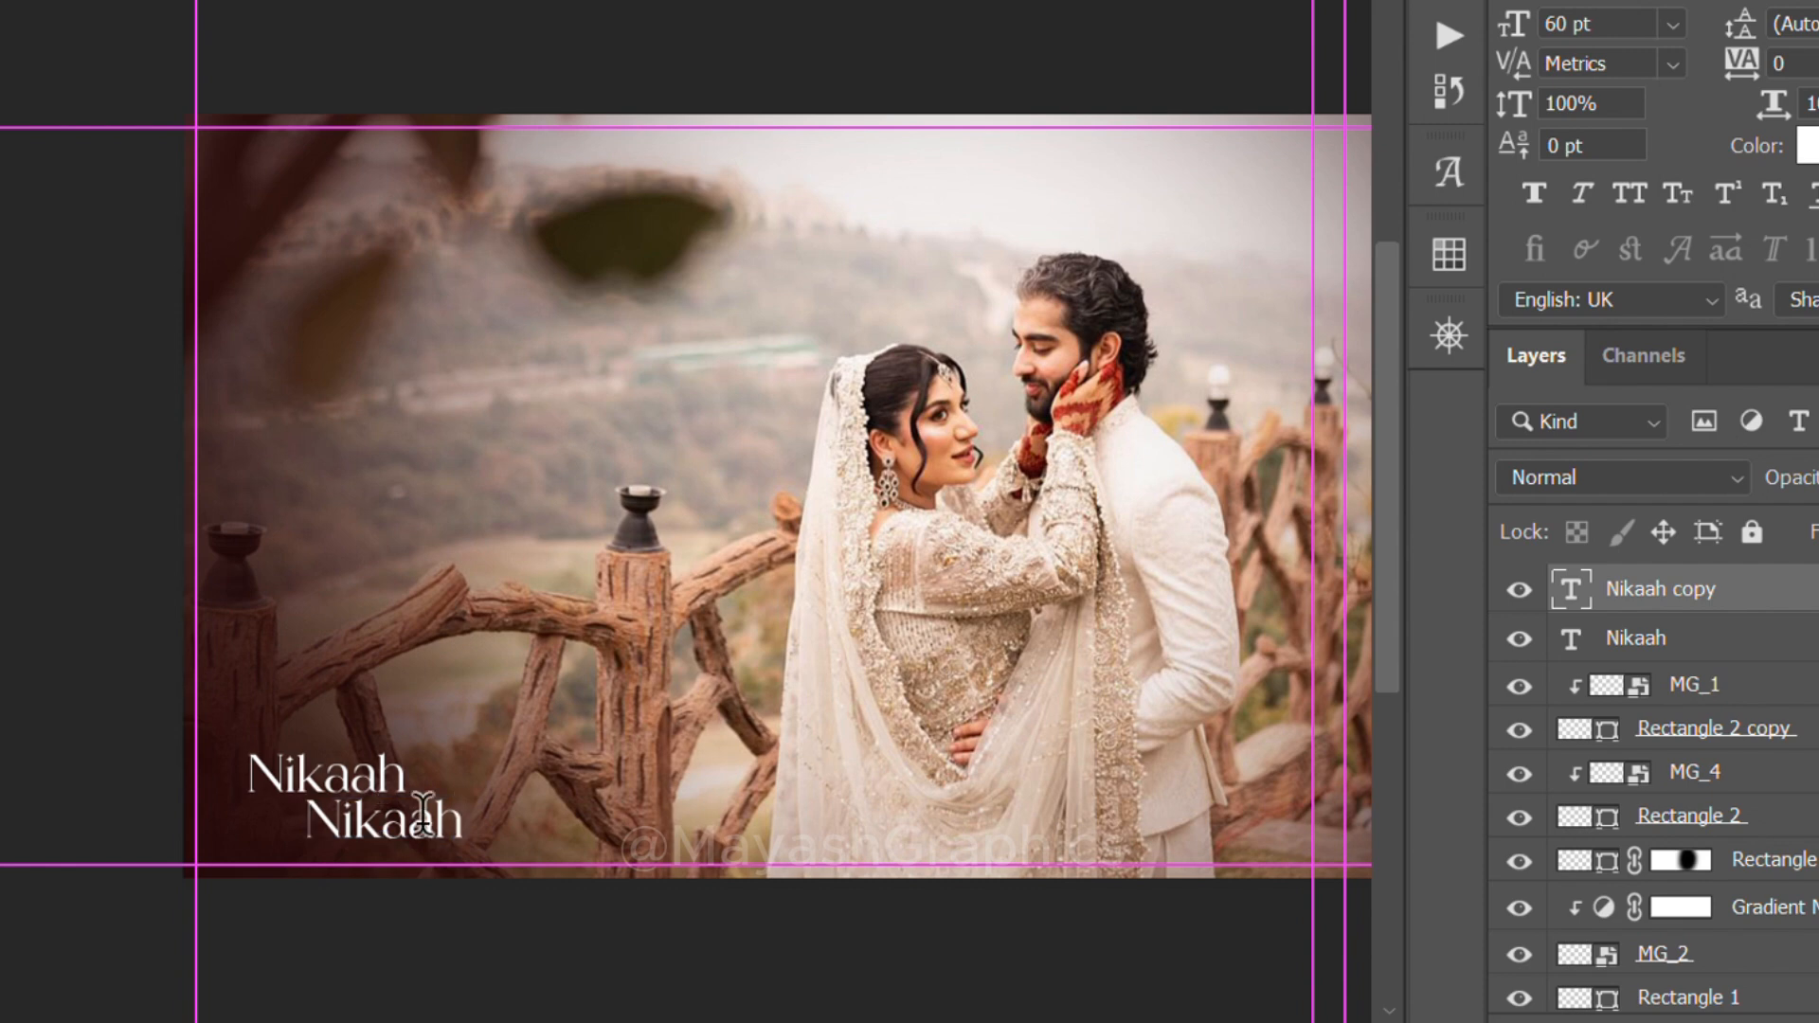
Replace the wording of the lower Nikaah copy with "Mubarak"
double_click(423, 817)
text(Mu)
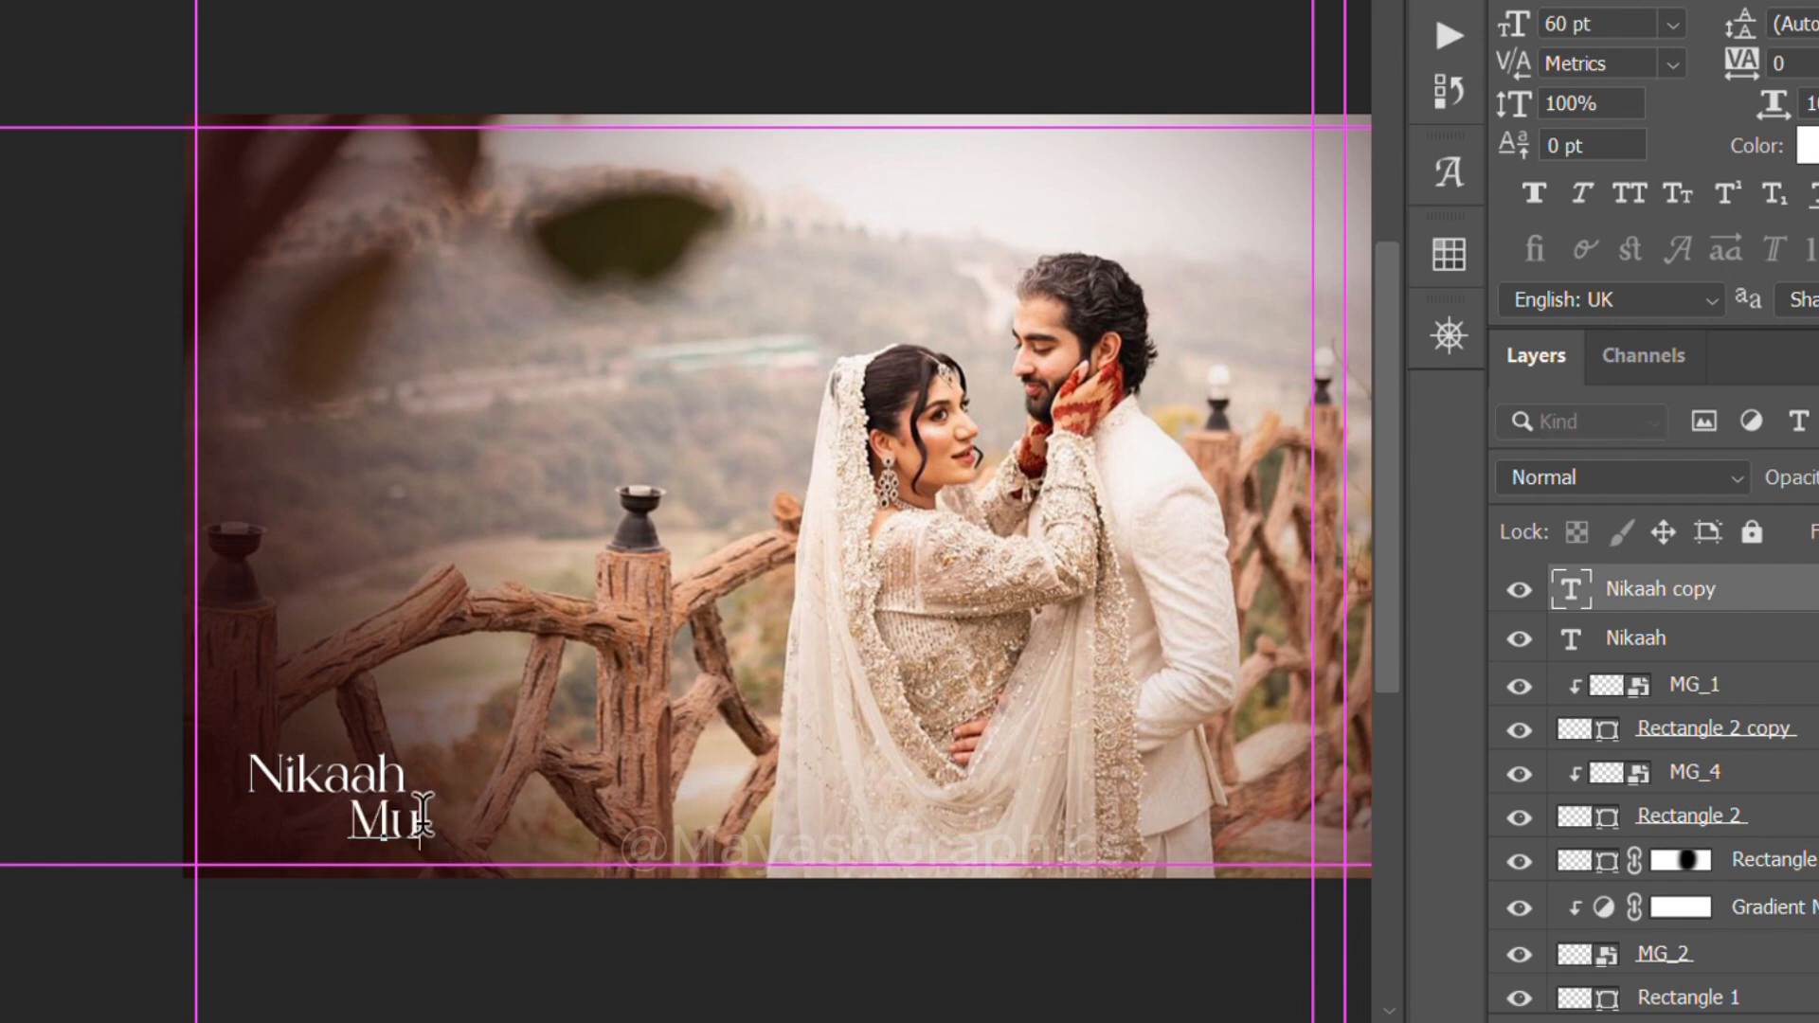
text(harak)
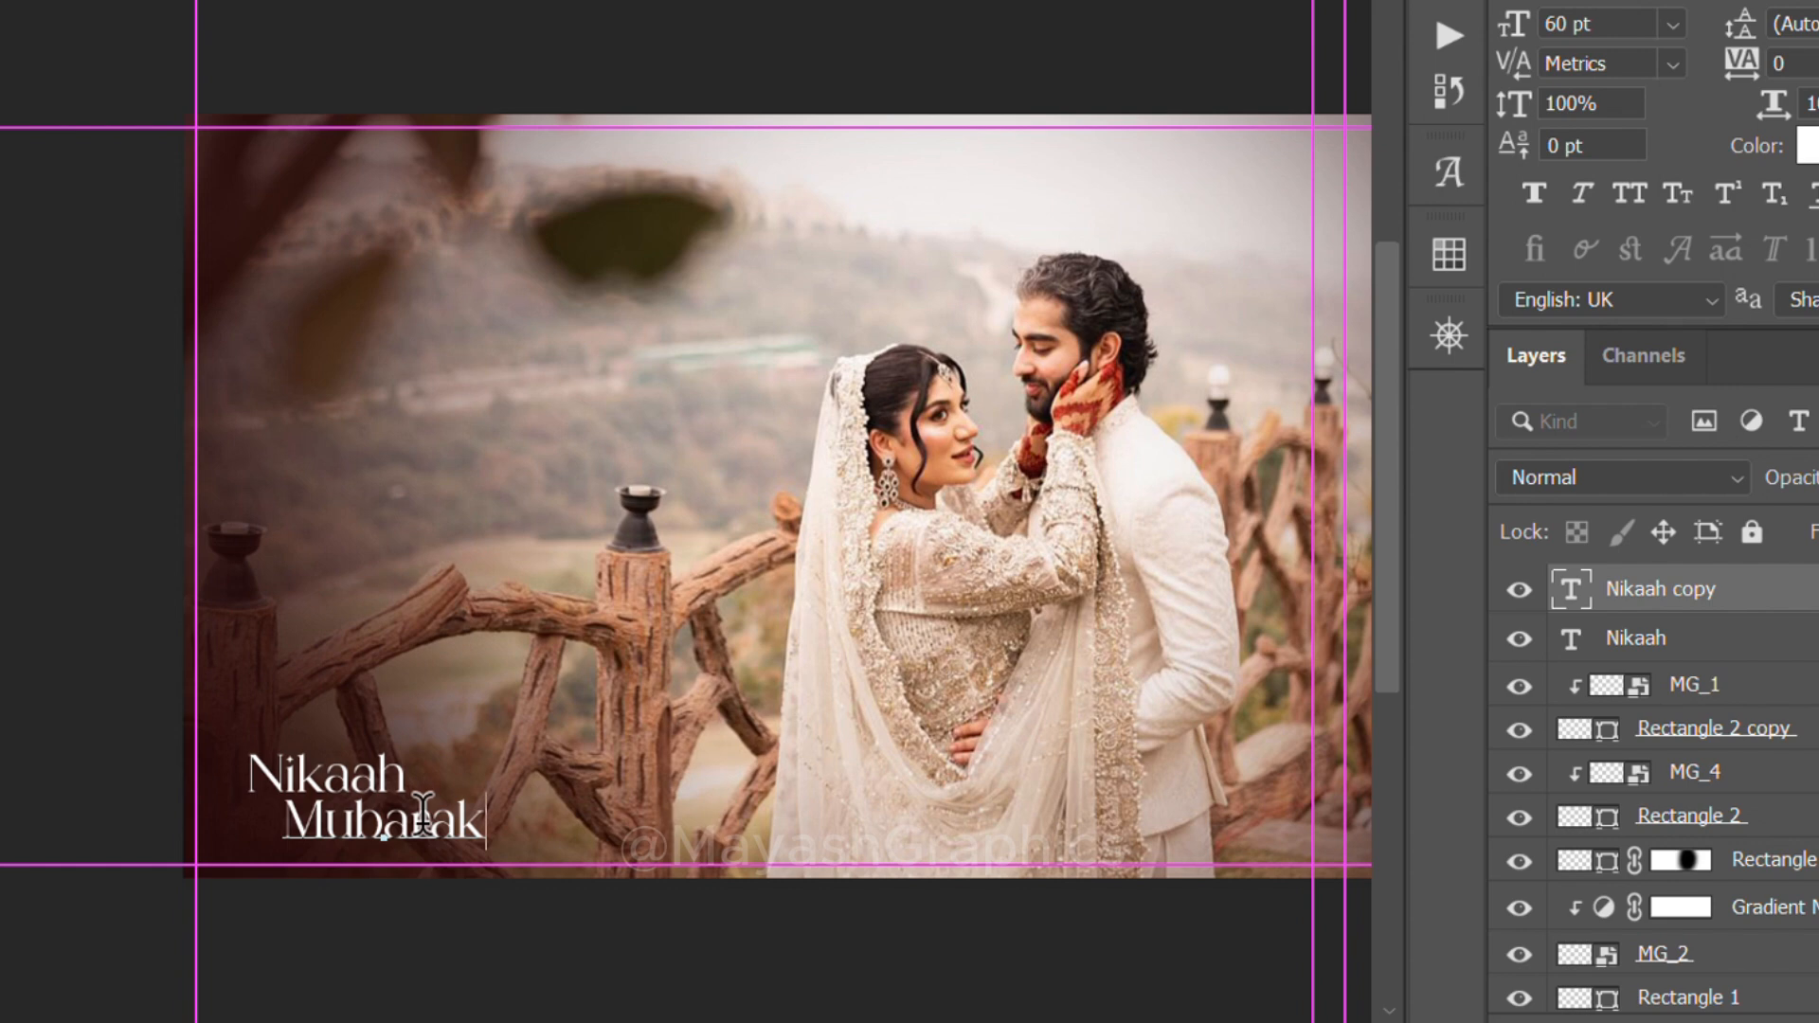
key(ctrl+Return)
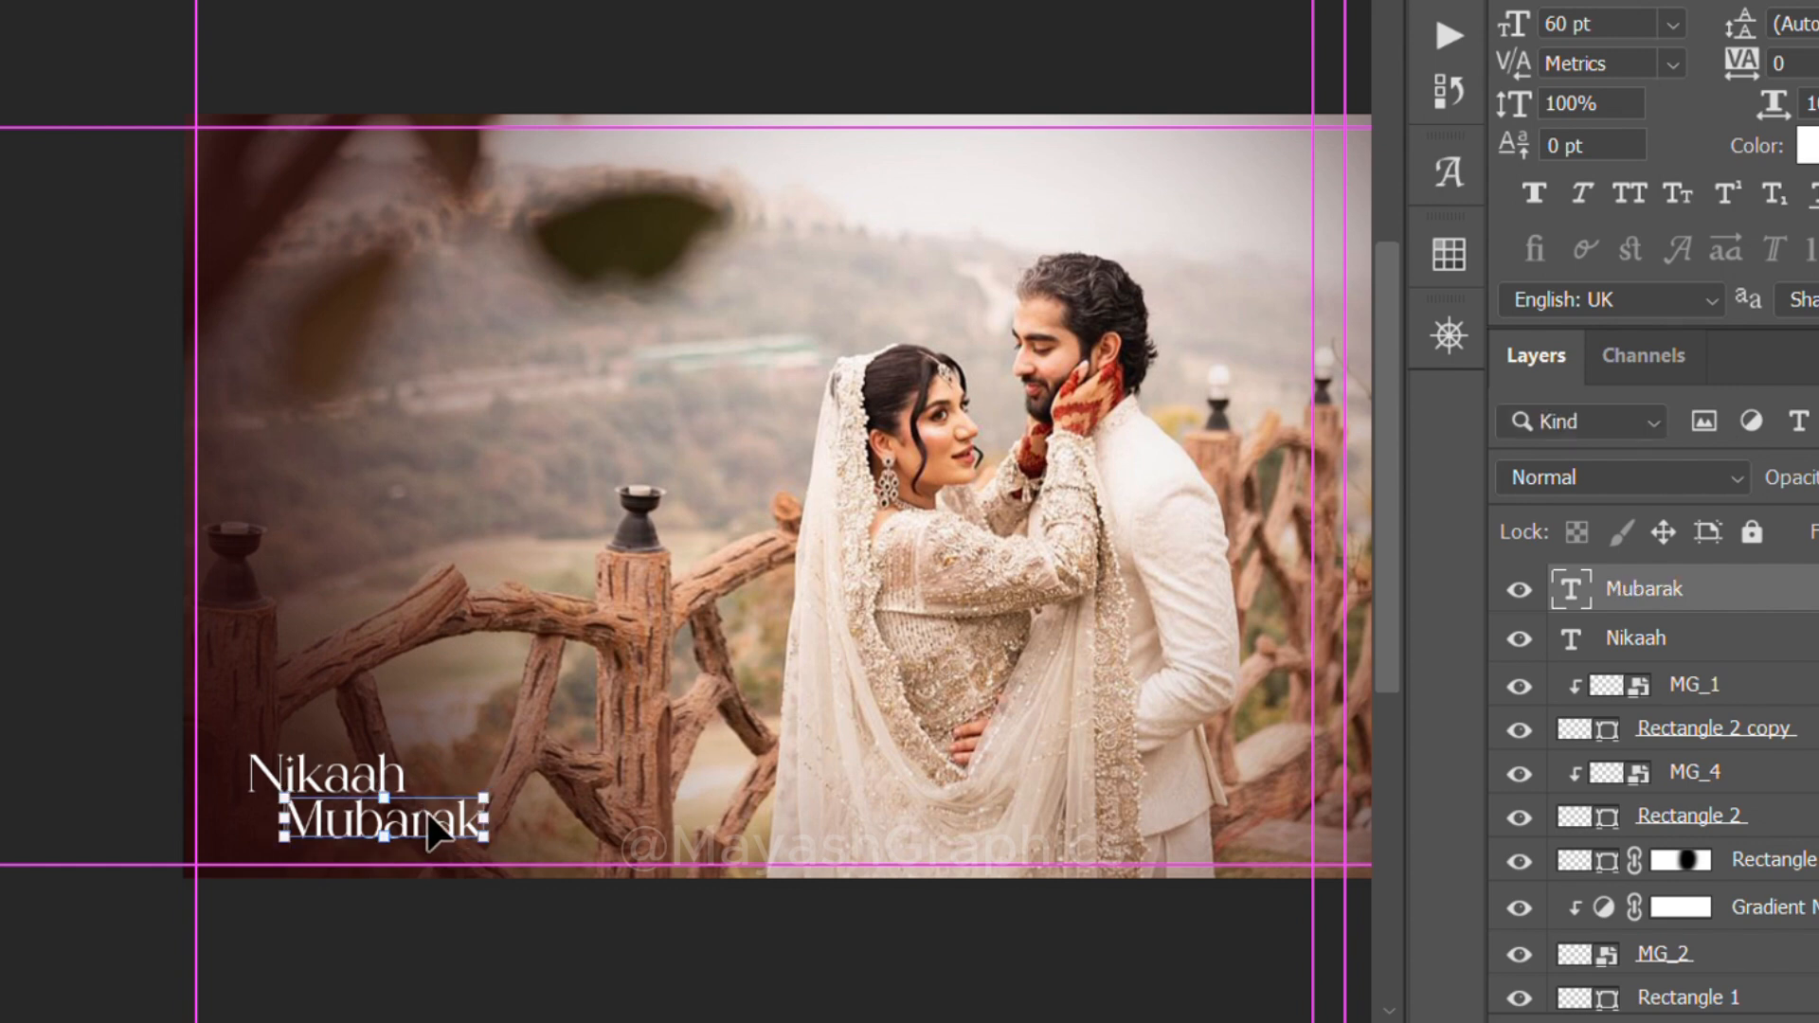
Shift the Mubarak text slightly to the right so it sits staggered beneath Nikaah, and deselect it
drag(428, 814, 442, 815)
scroll(442, 813, up, 5)
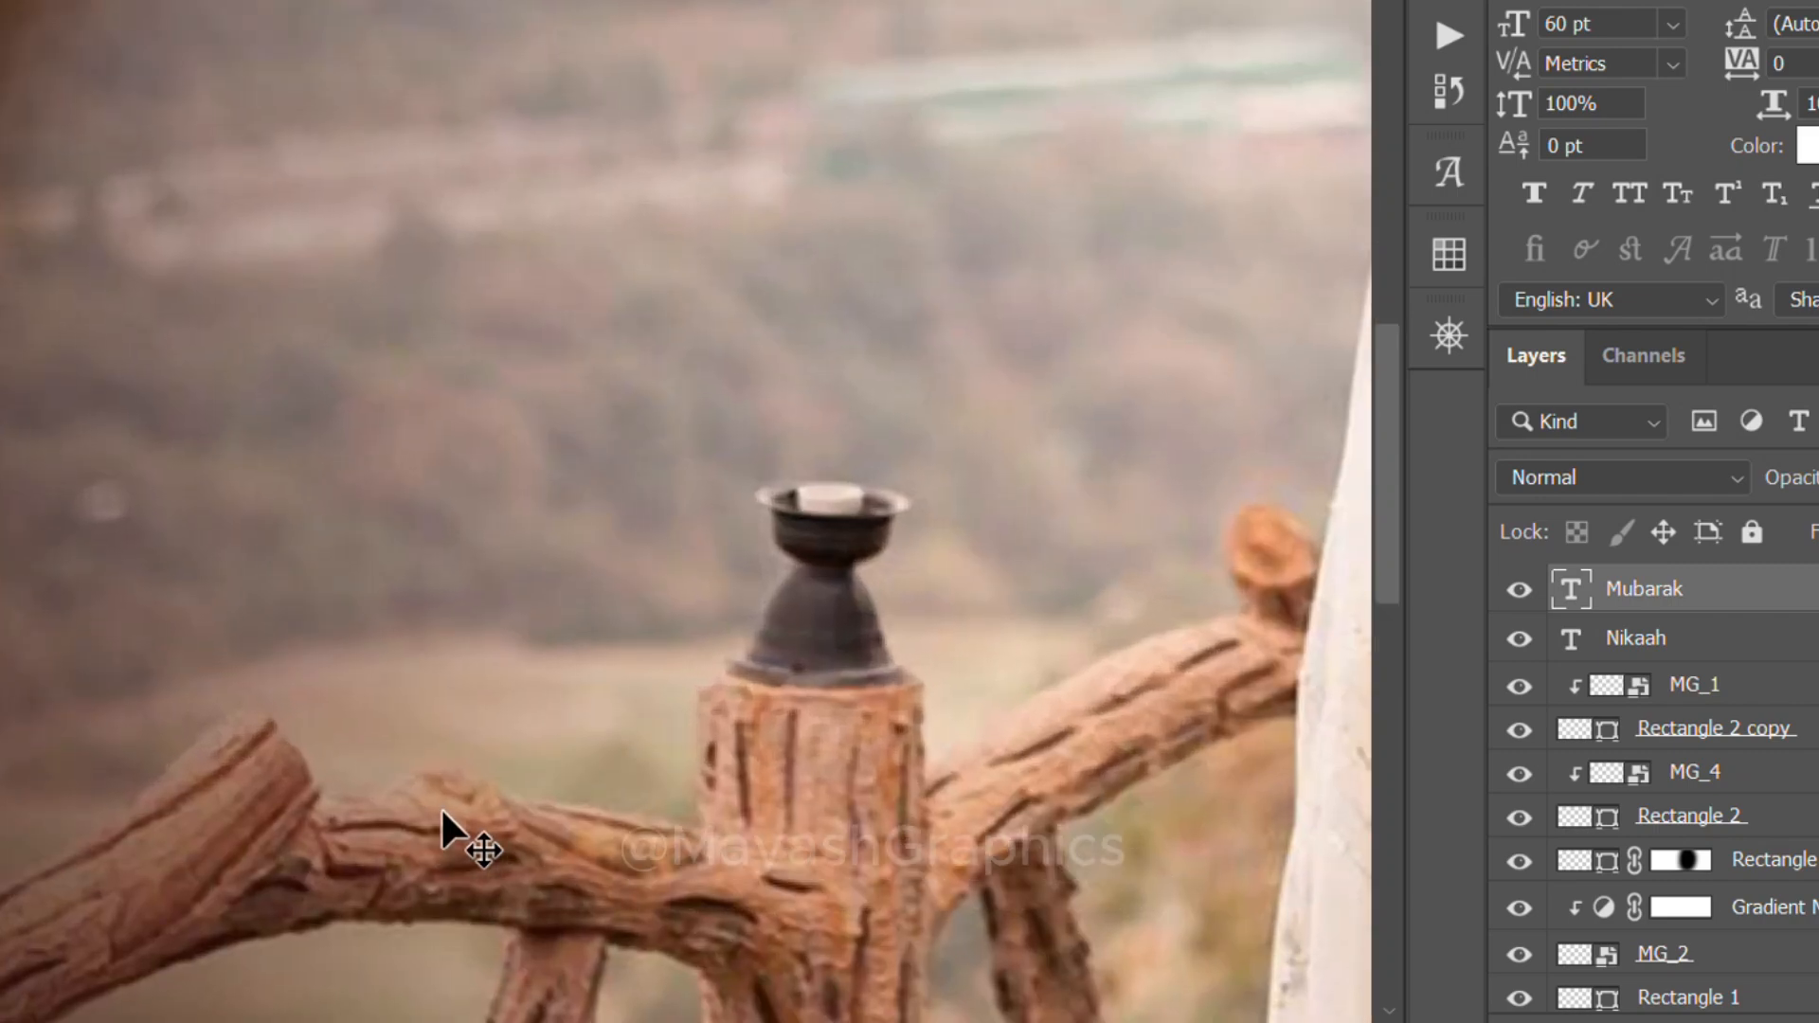
scroll(442, 813, down, 3)
scroll(441, 813, left, 4)
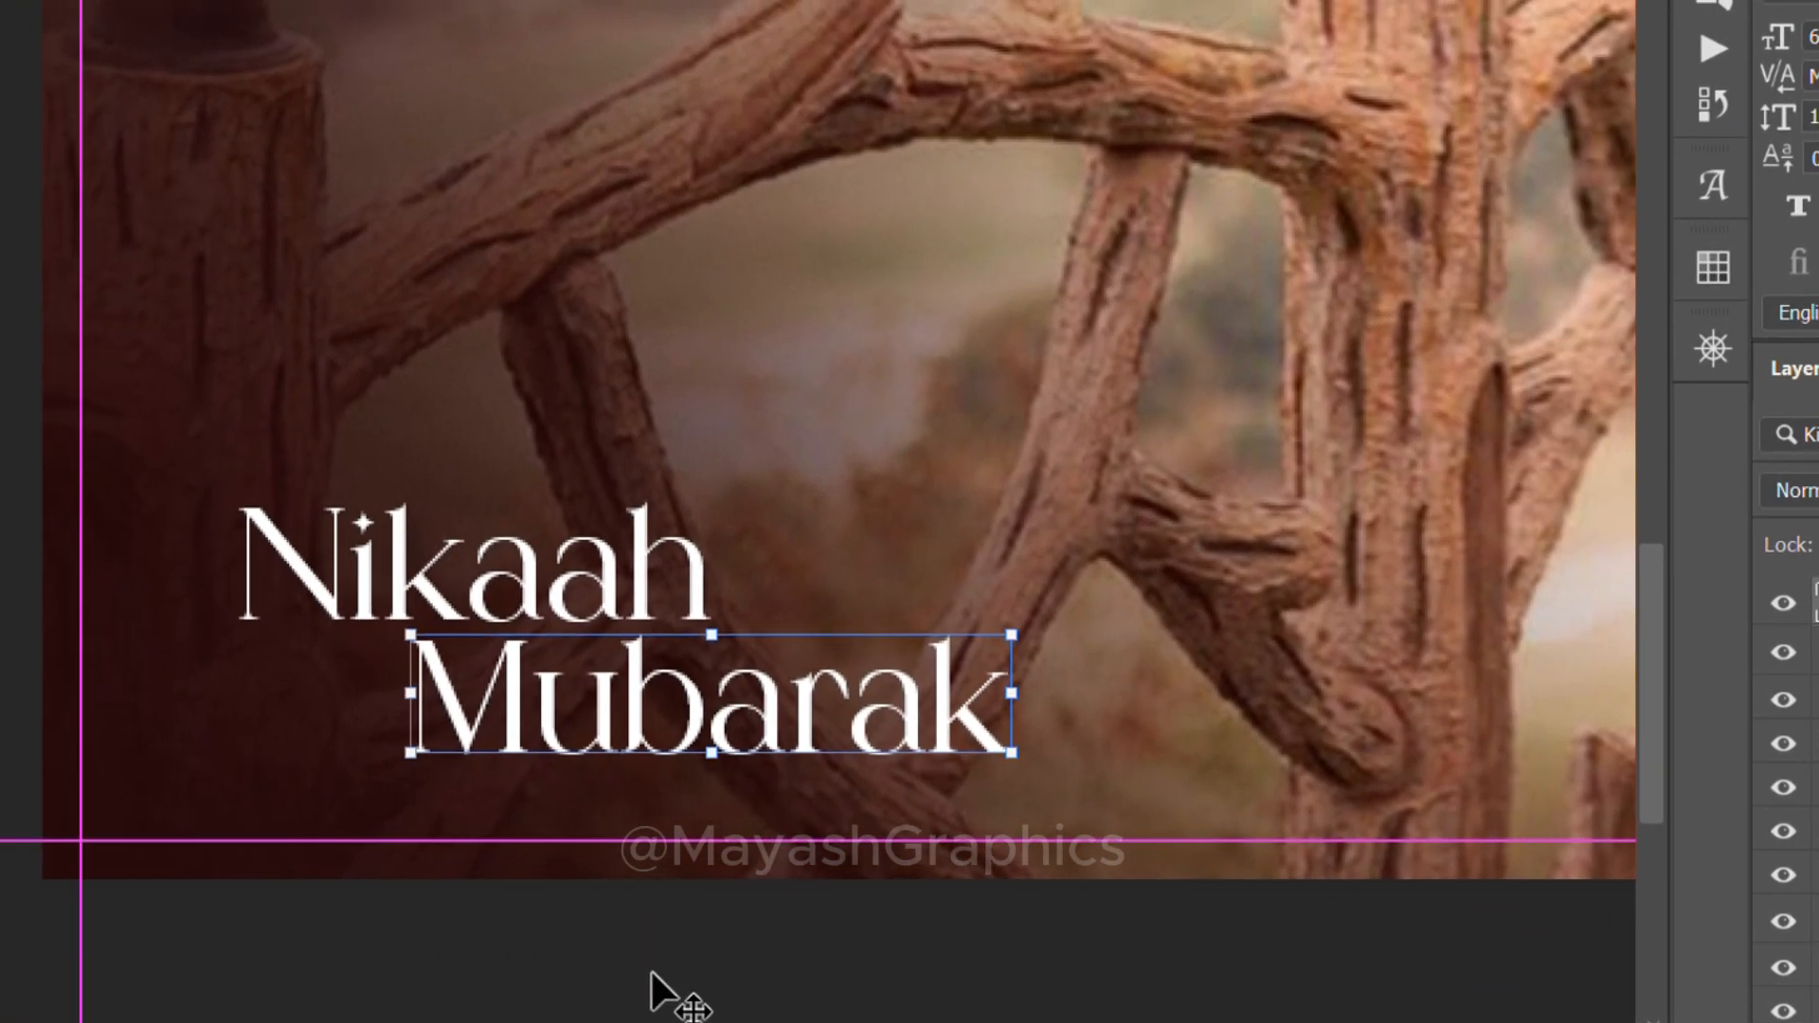
click(754, 995)
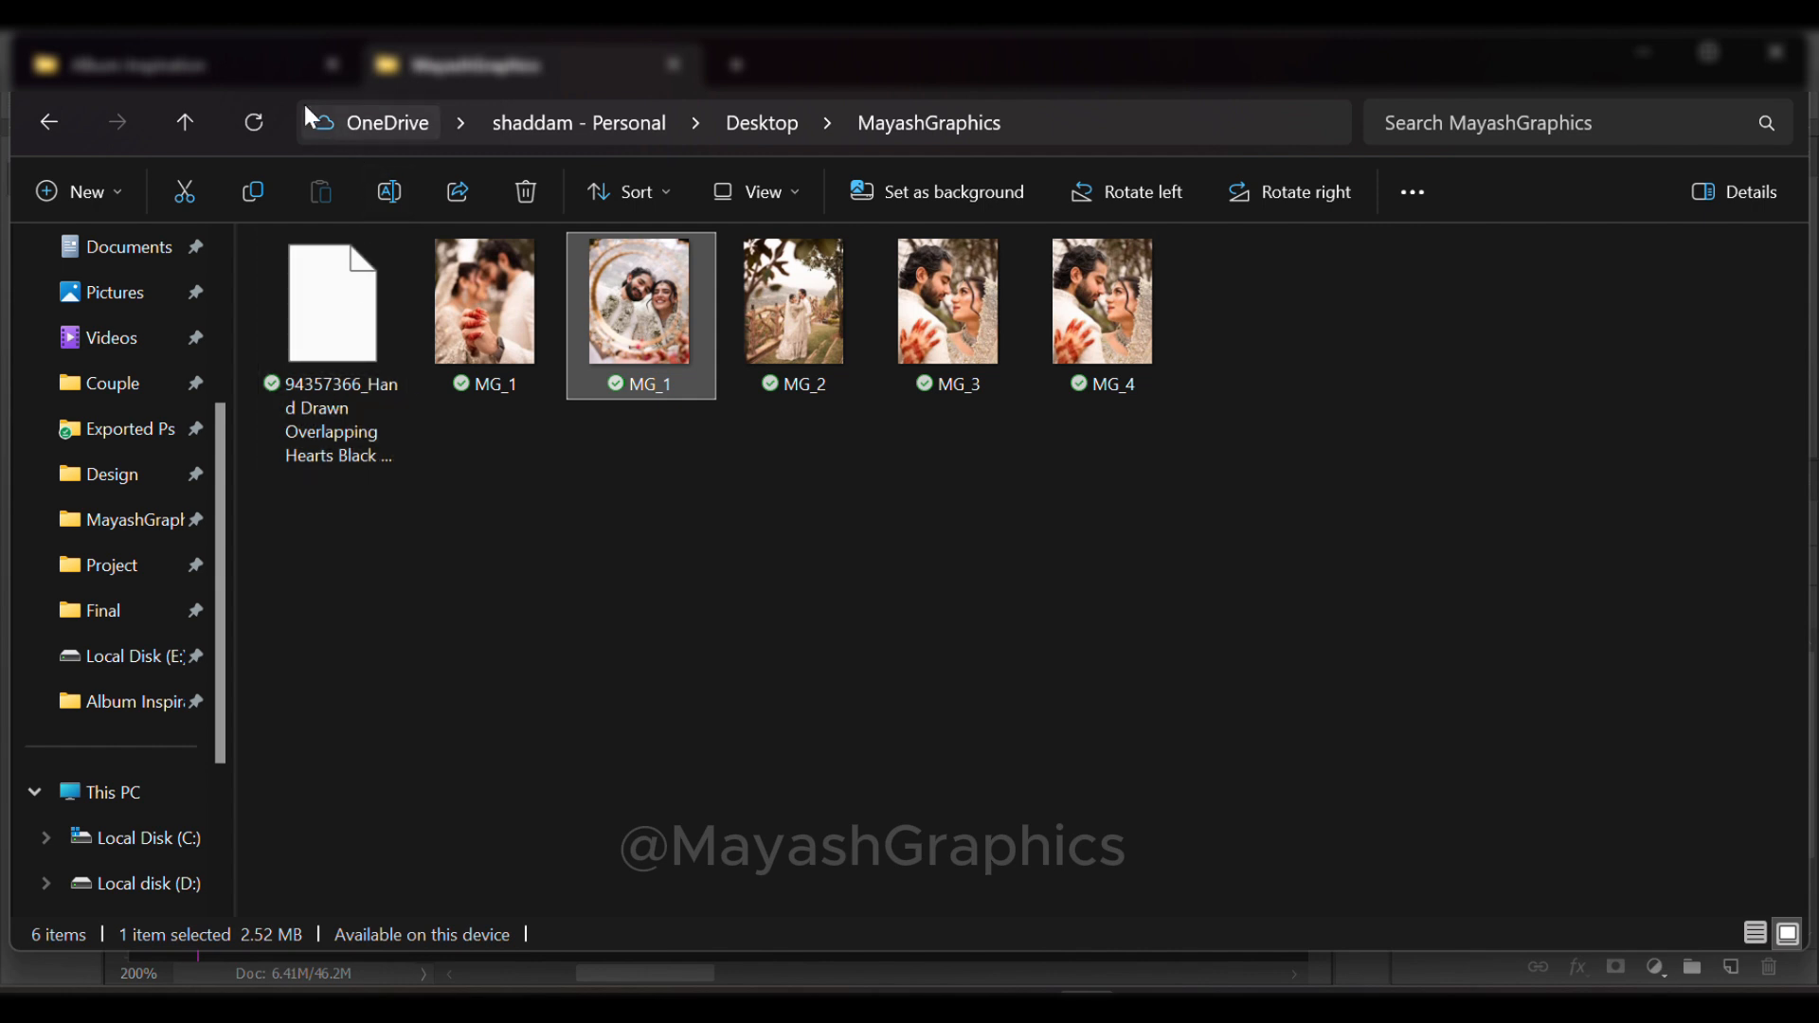
Place the Hand Drawn Overlapping Hearts image from the MayashGraphics folder, scaled to about 7.61%, at the end of the word Nikaah
mouse_move(346, 334)
mouse_down()
mouse_move(389, 378)
mouse_move(844, 645)
mouse_move(1010, 836)
mouse_move(983, 970)
mouse_move(1113, 970)
mouse_move(1015, 954)
mouse_move(804, 629)
mouse_up()
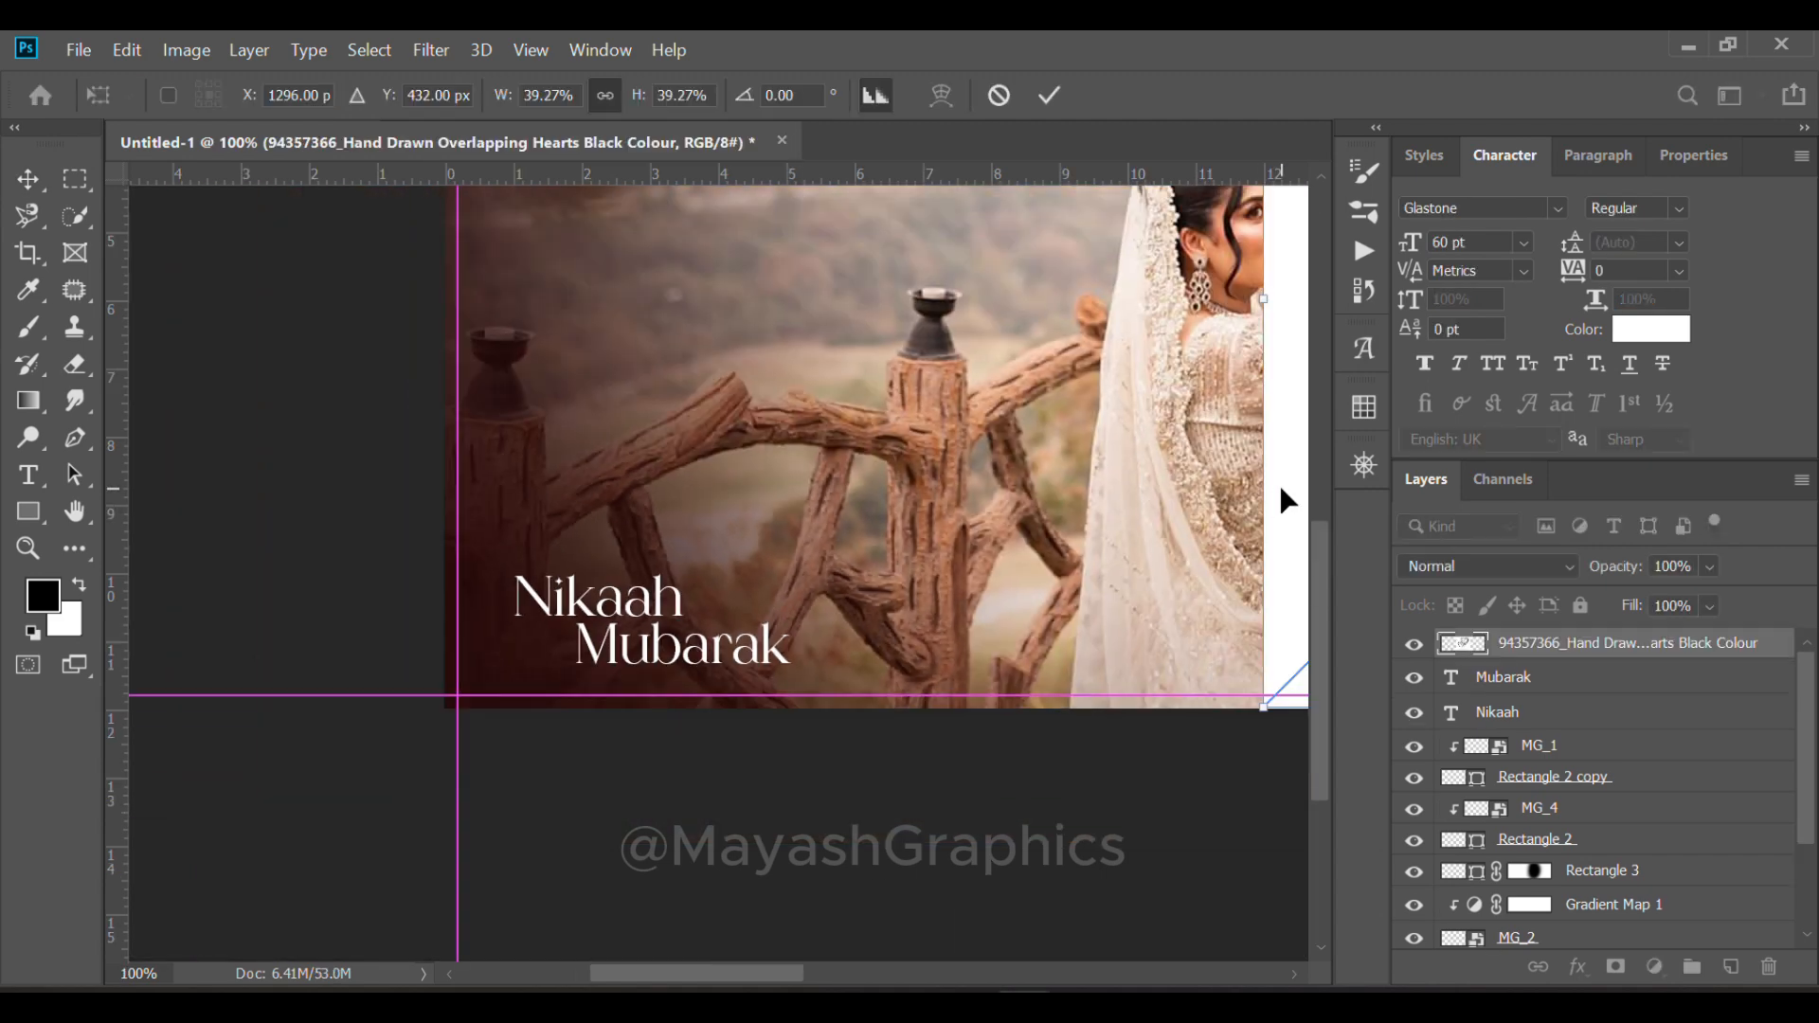
drag(1284, 500, 885, 599)
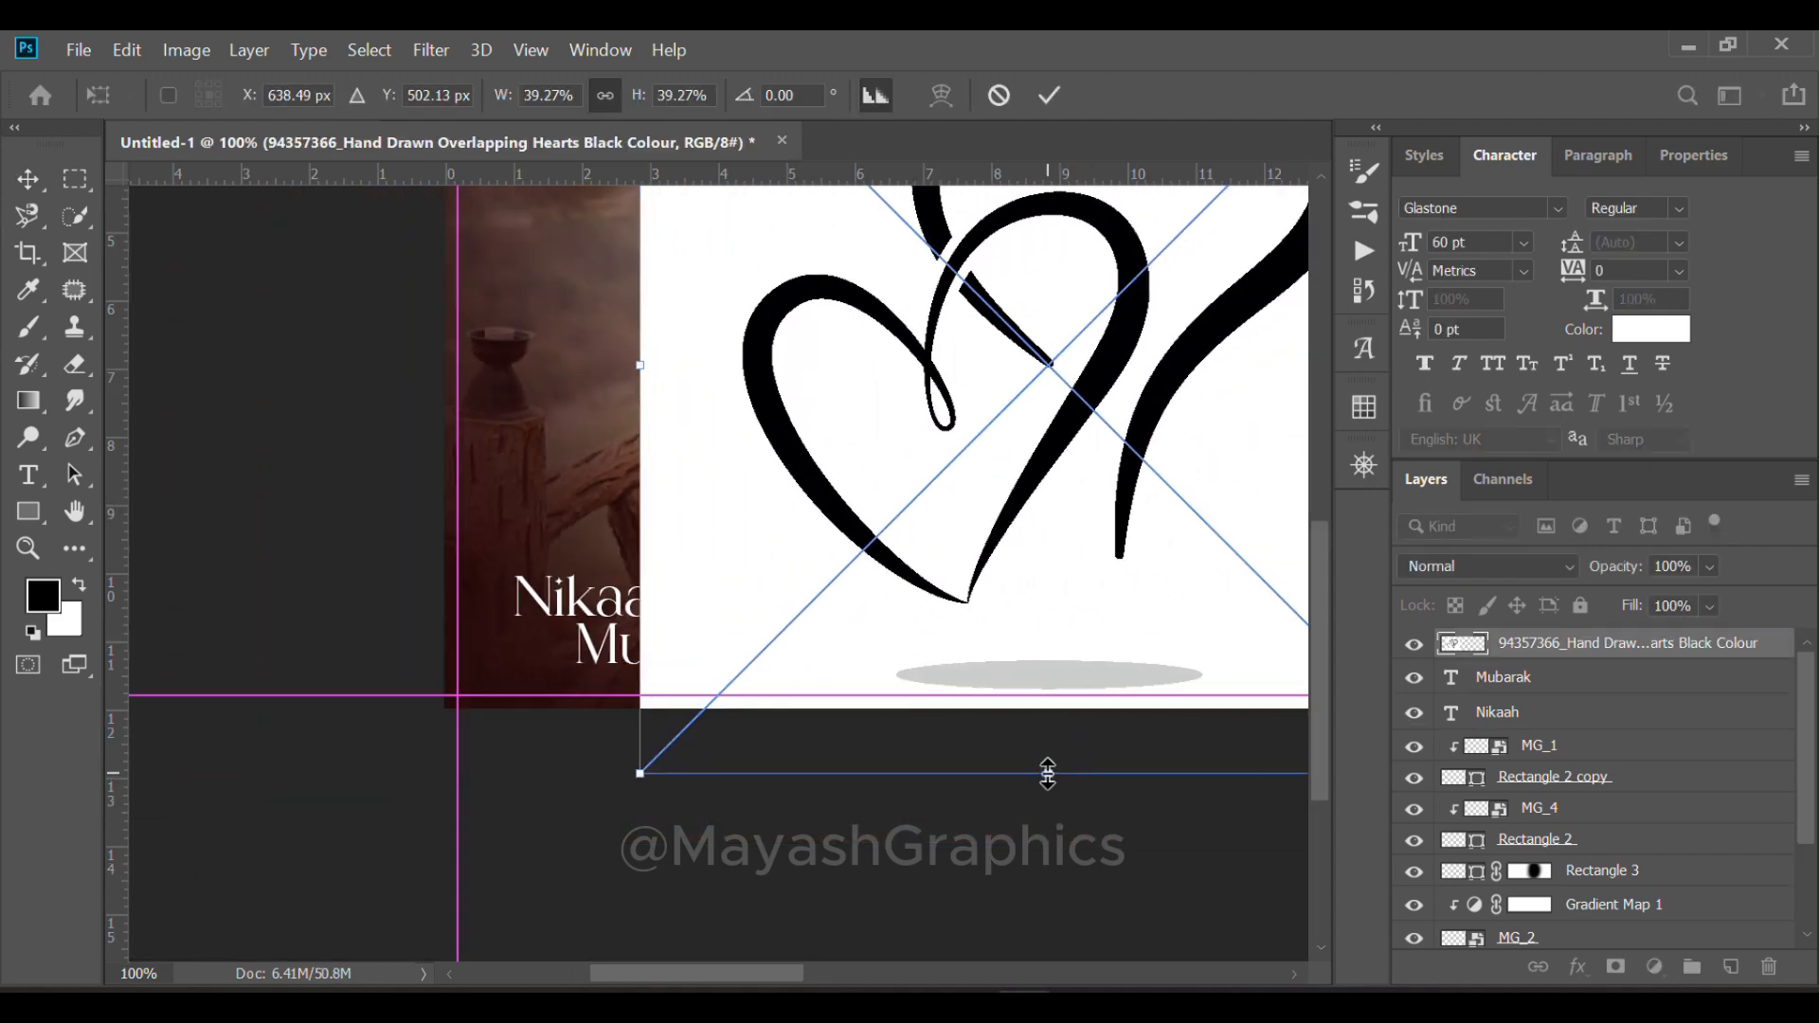
drag(1047, 773, 917, 657)
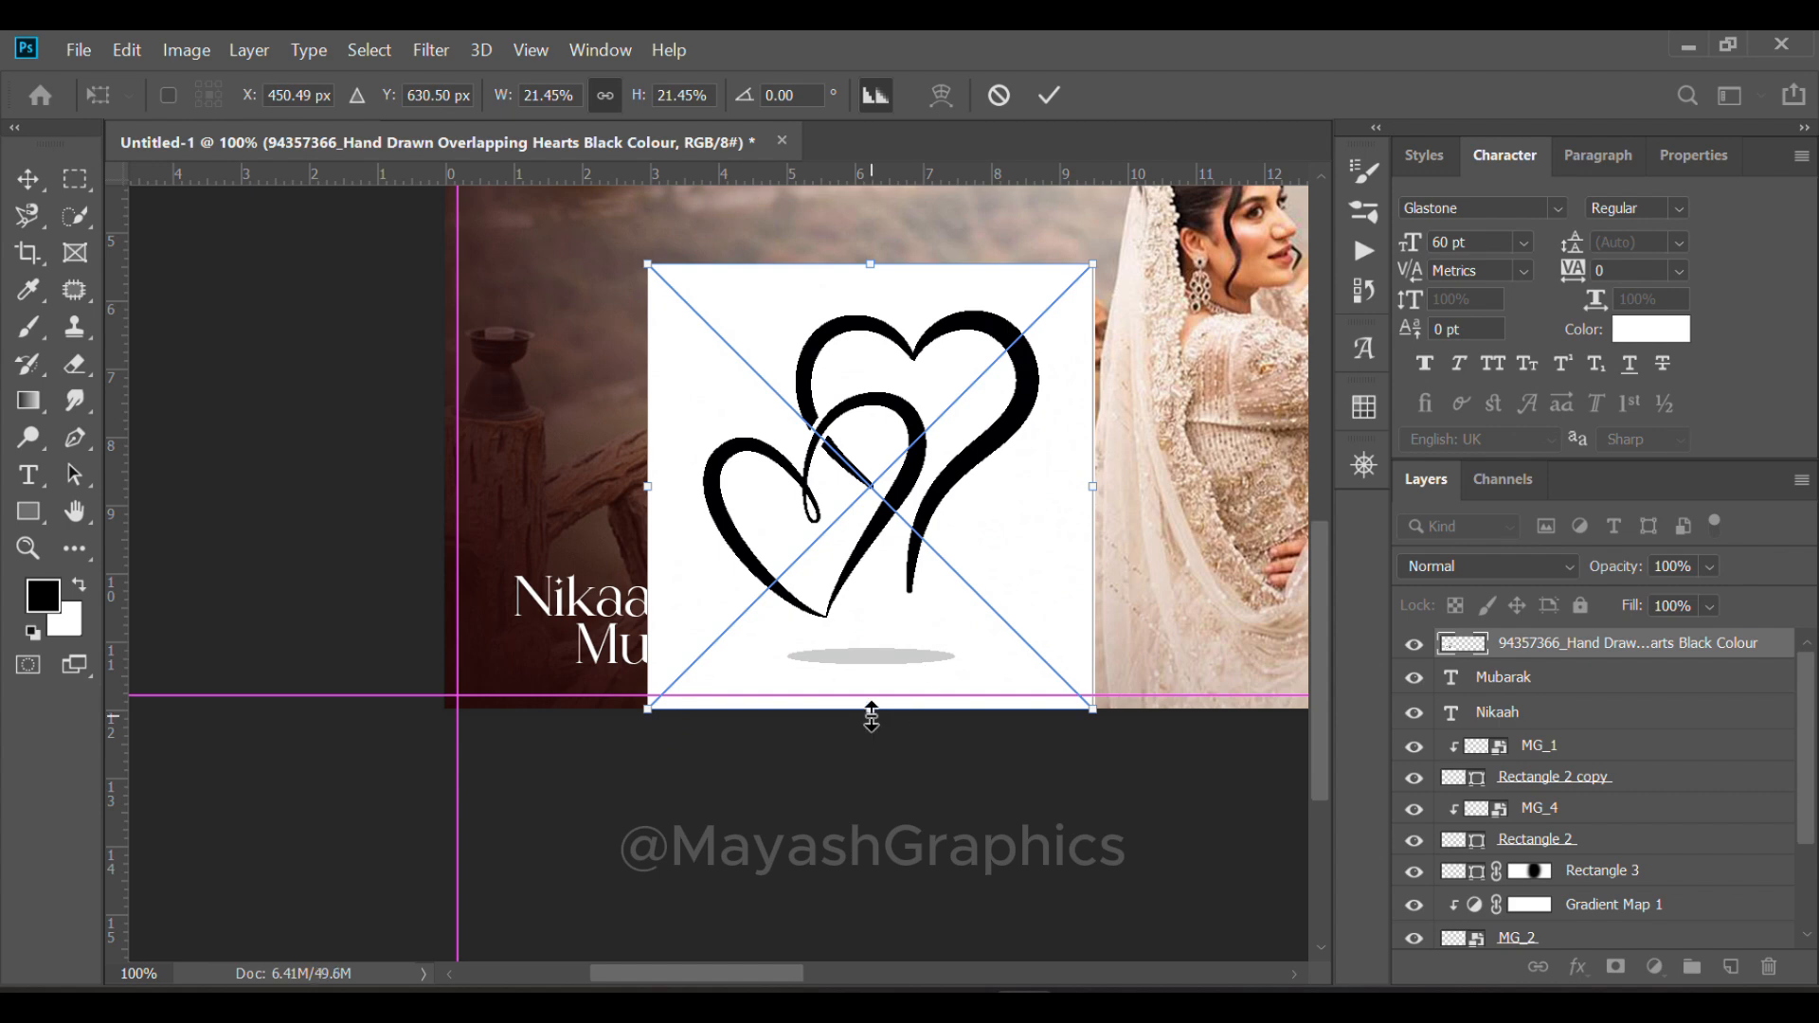
drag(871, 717, 870, 463)
drag(897, 305, 744, 495)
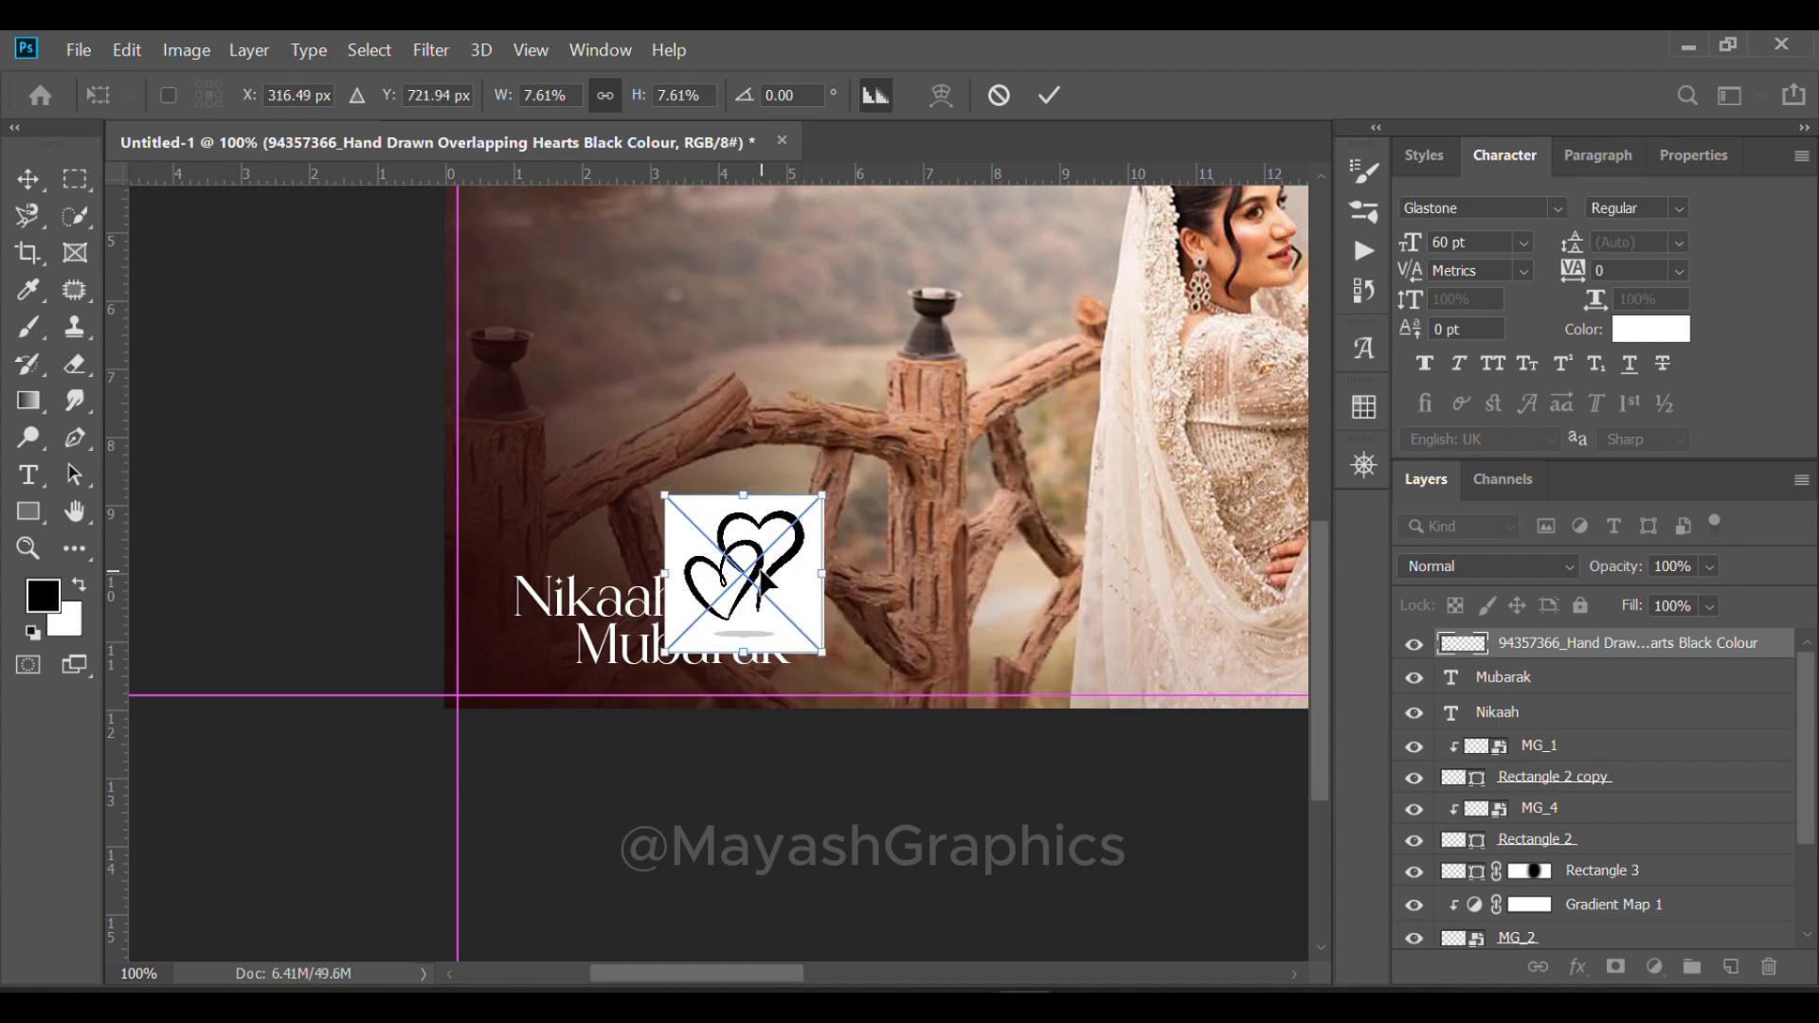
key(Return)
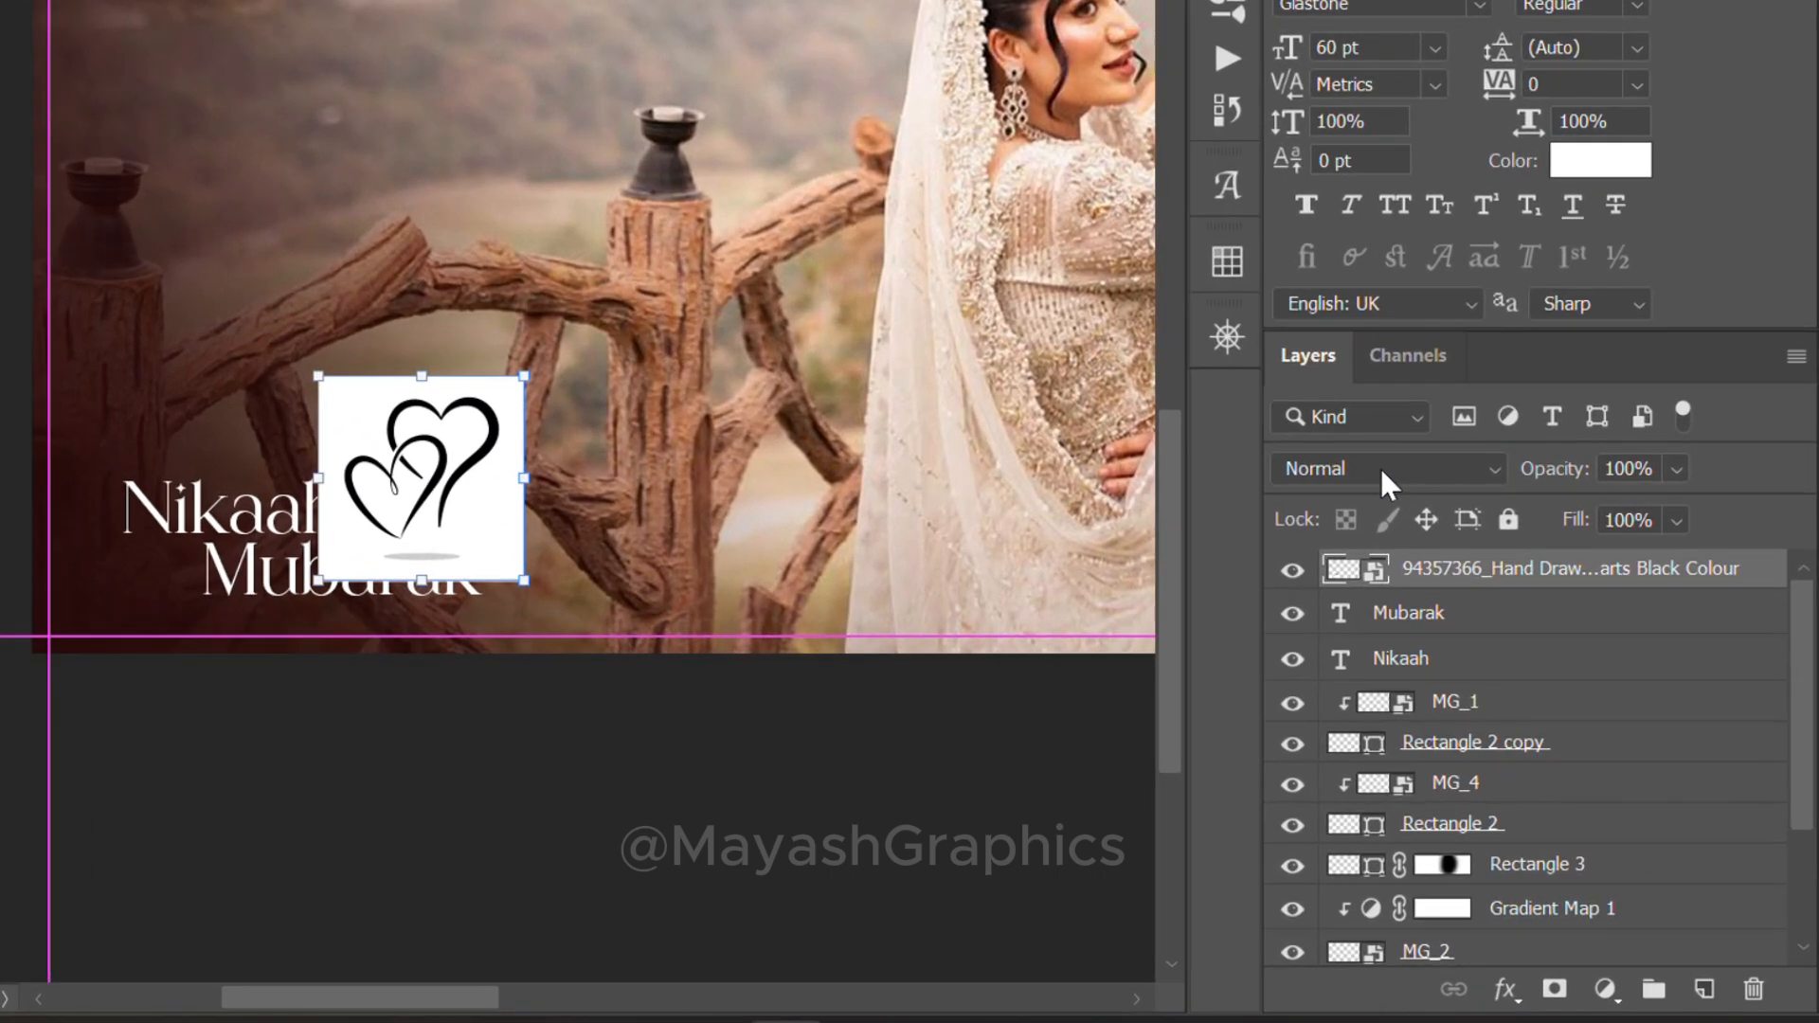
Set the hearts layer's blend mode to Divide and nudge the hearts slightly down beside Nikaah
click(1380, 469)
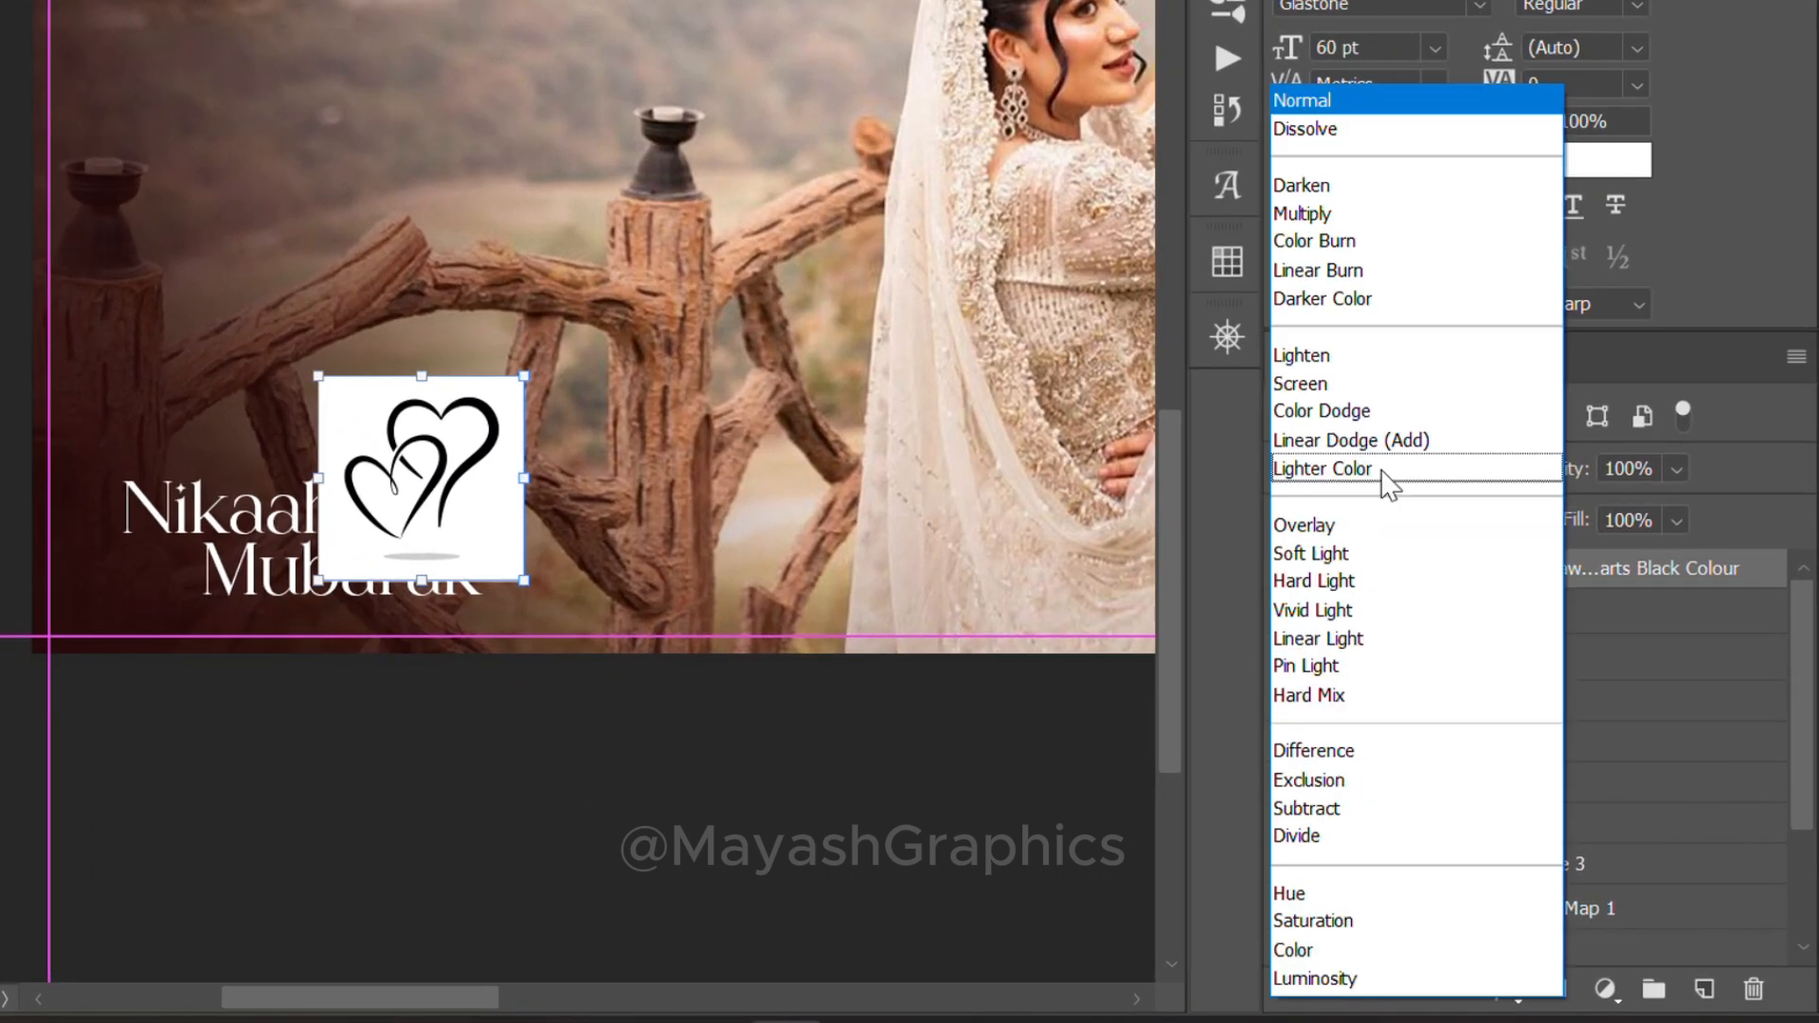
click(1371, 836)
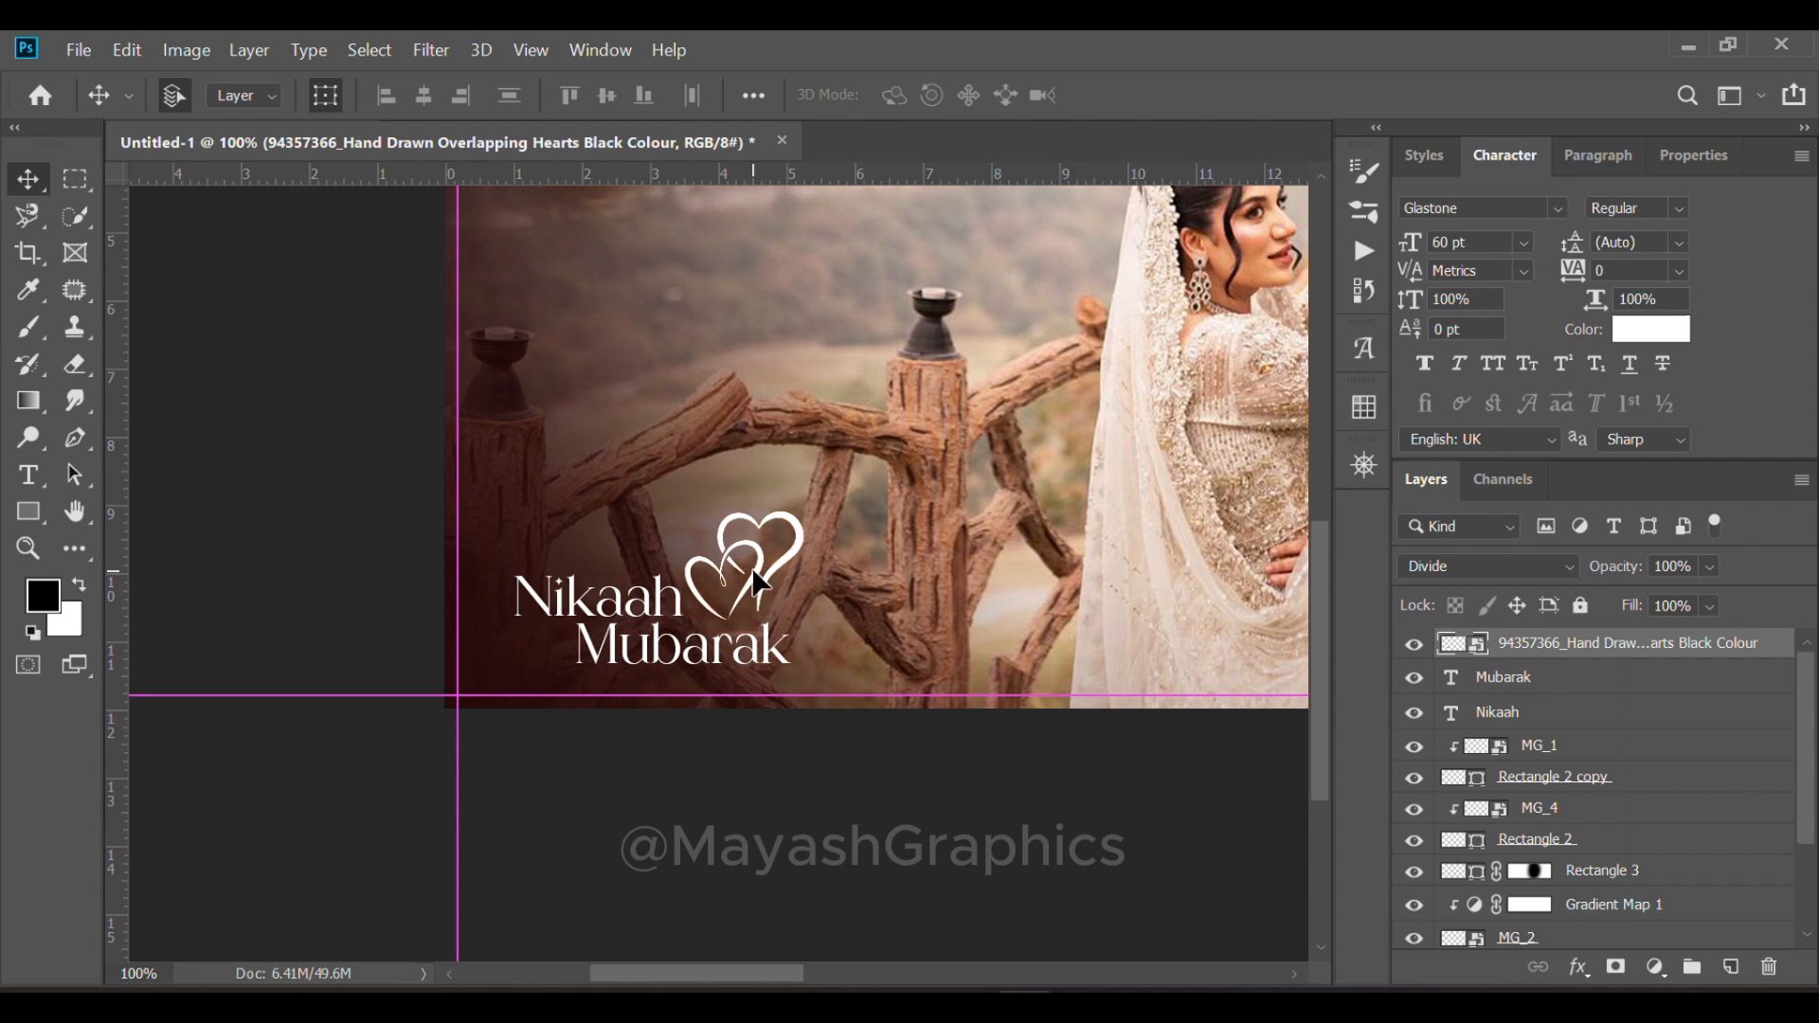
click(758, 583)
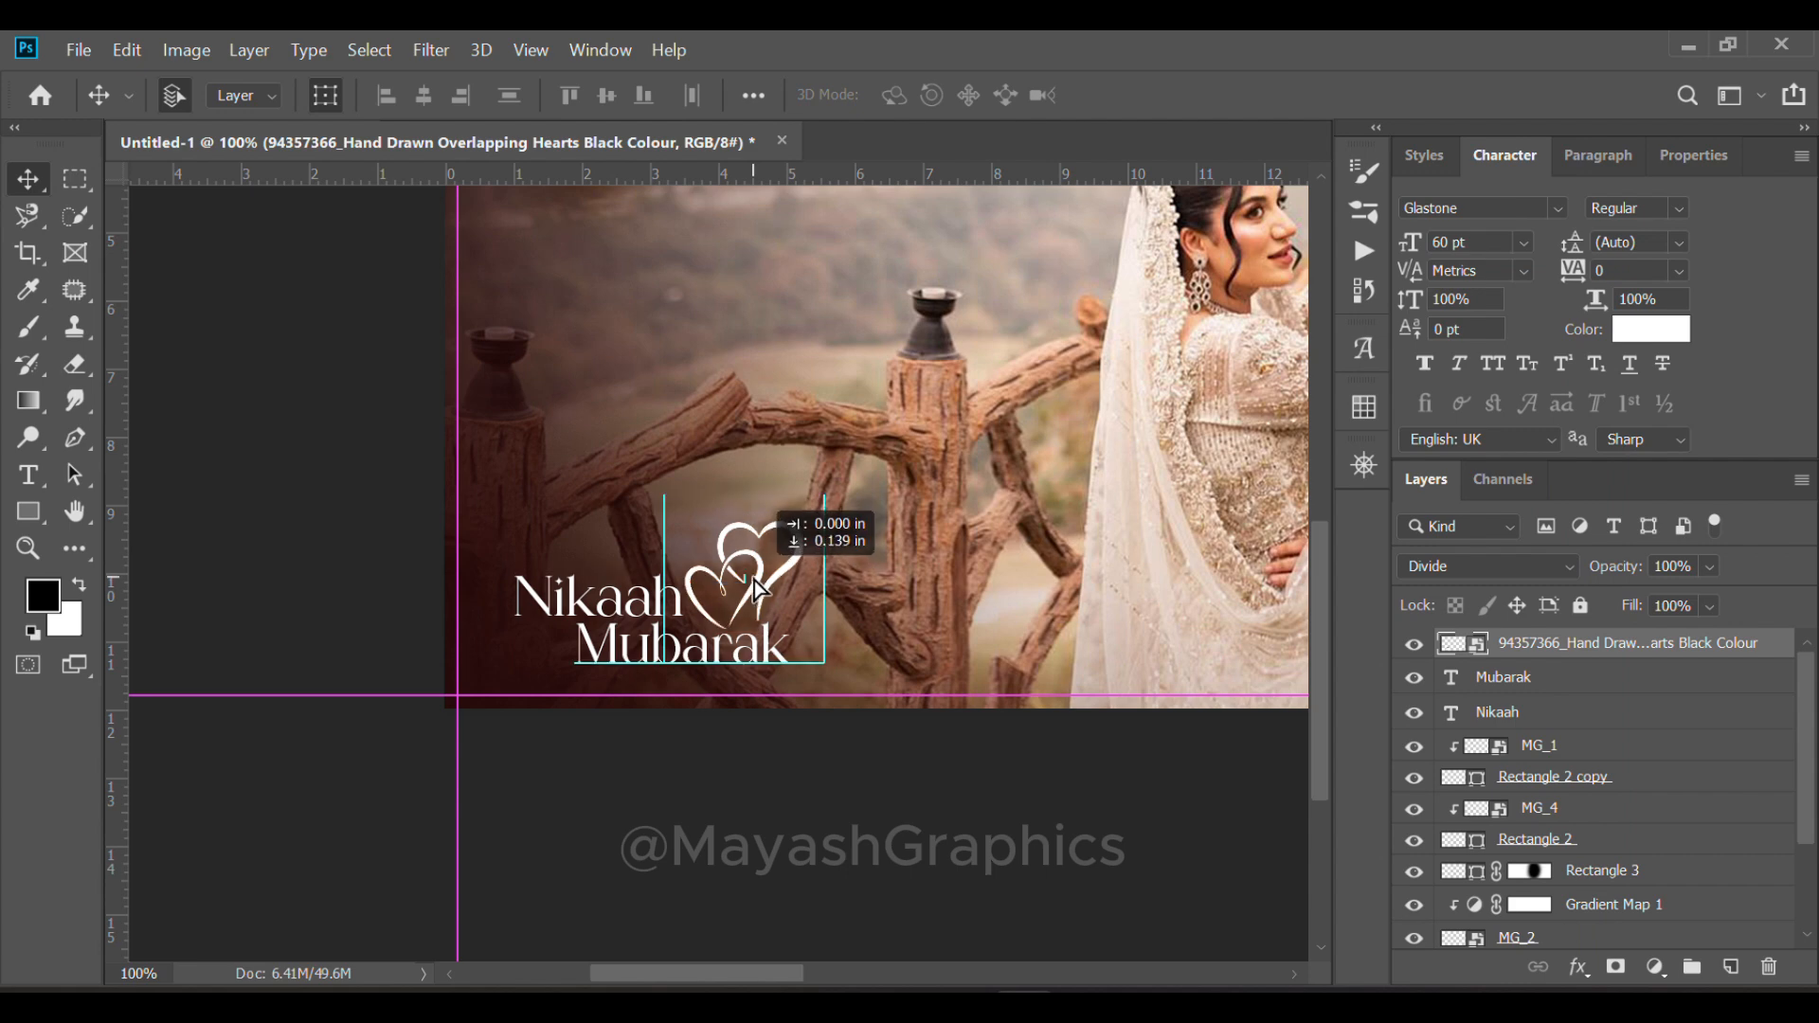
drag(754, 573, 756, 577)
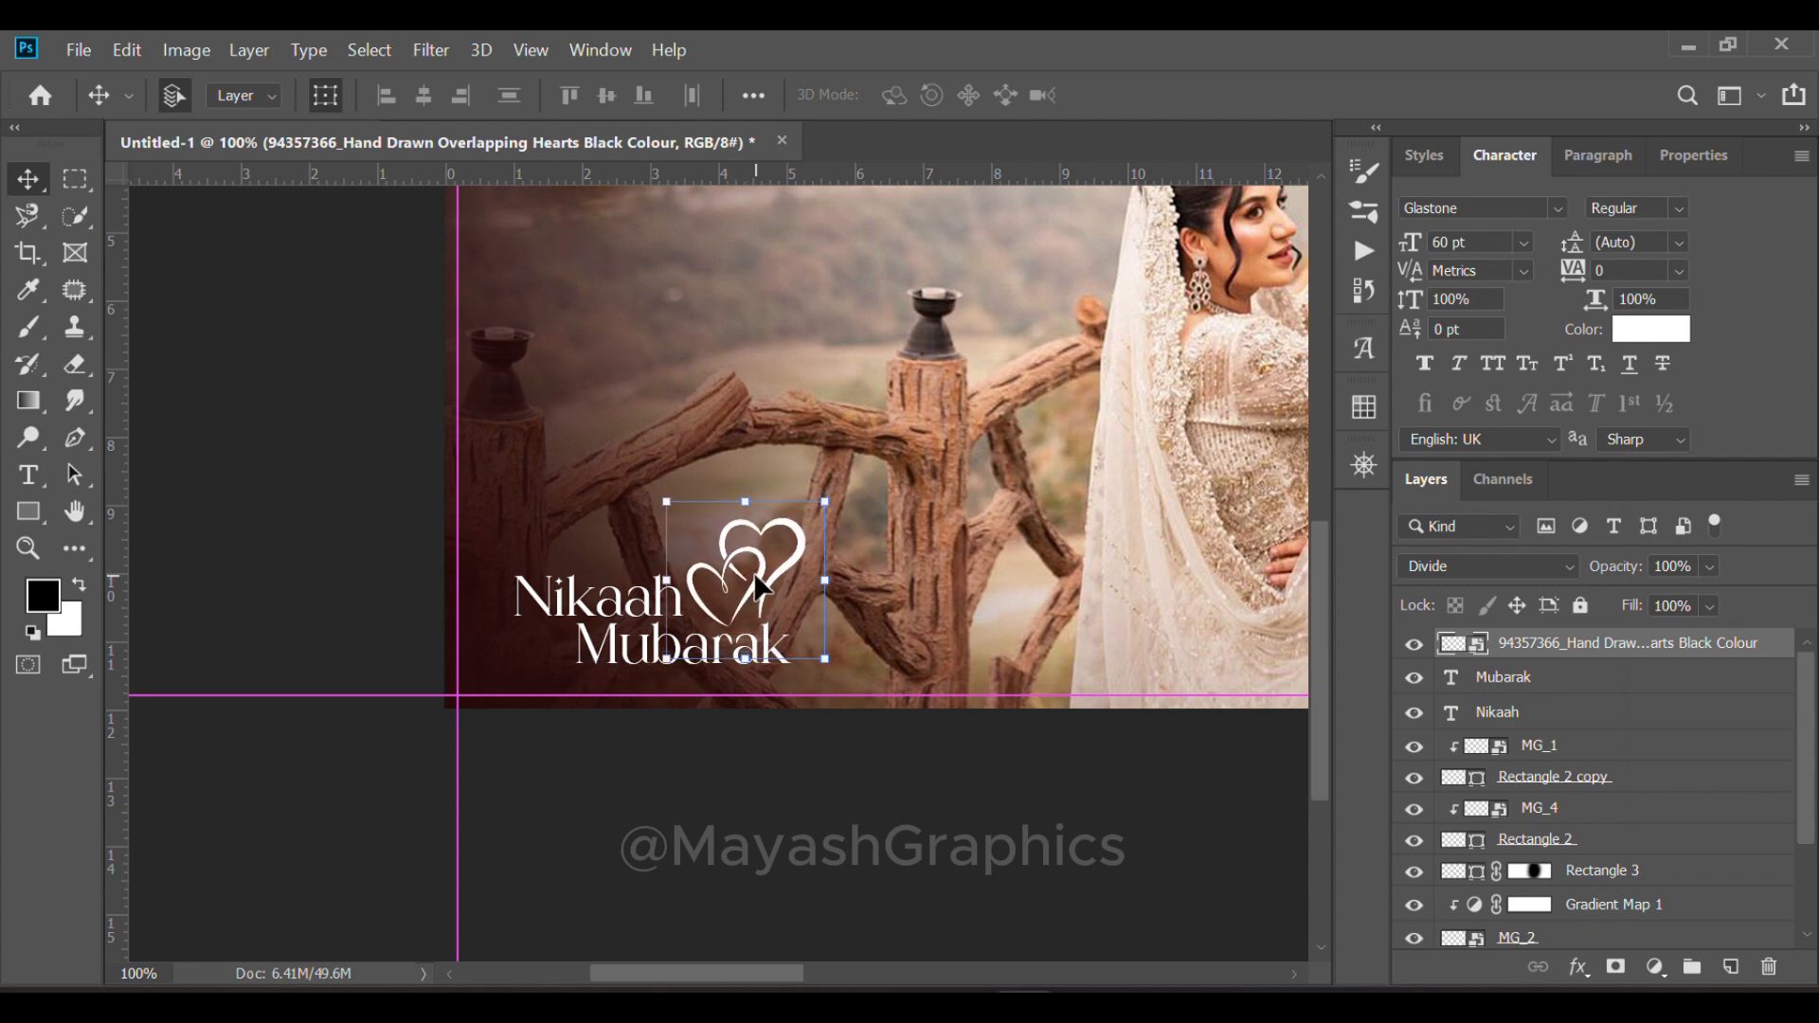
click(783, 846)
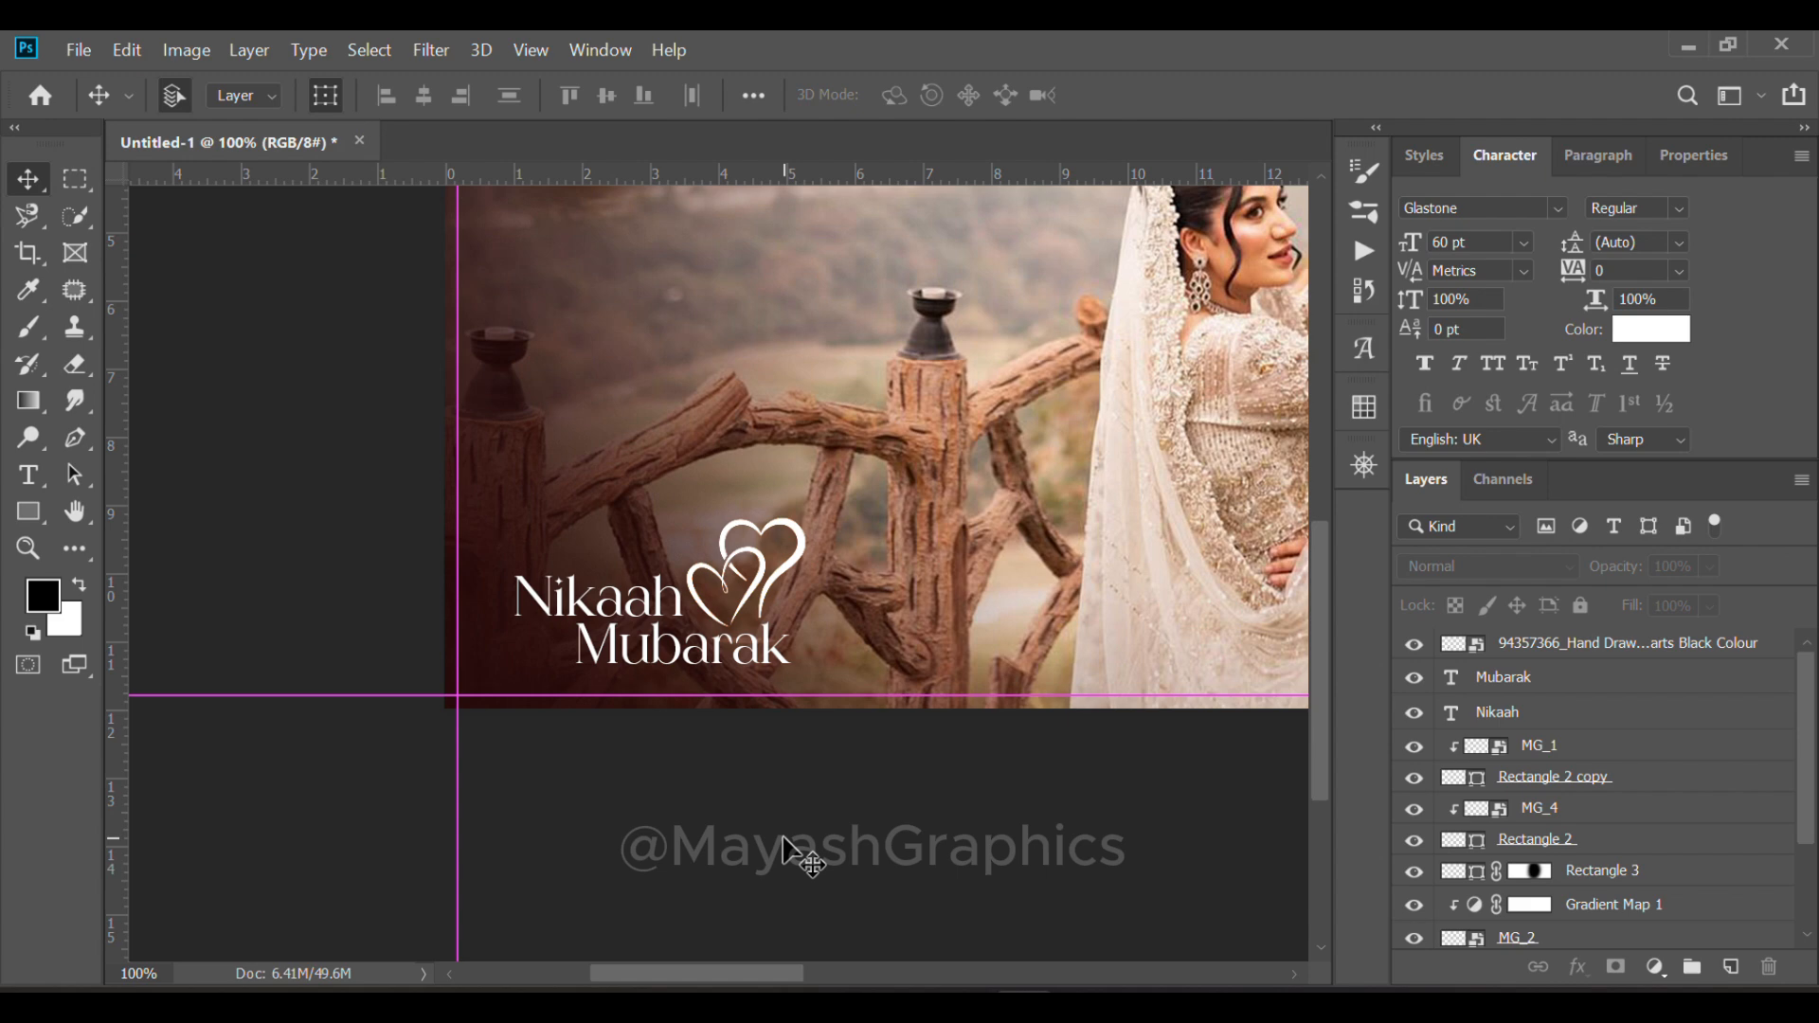
Show the whole album spread and hide the guides
key(ctrl+minus)
key(ctrl+minus)
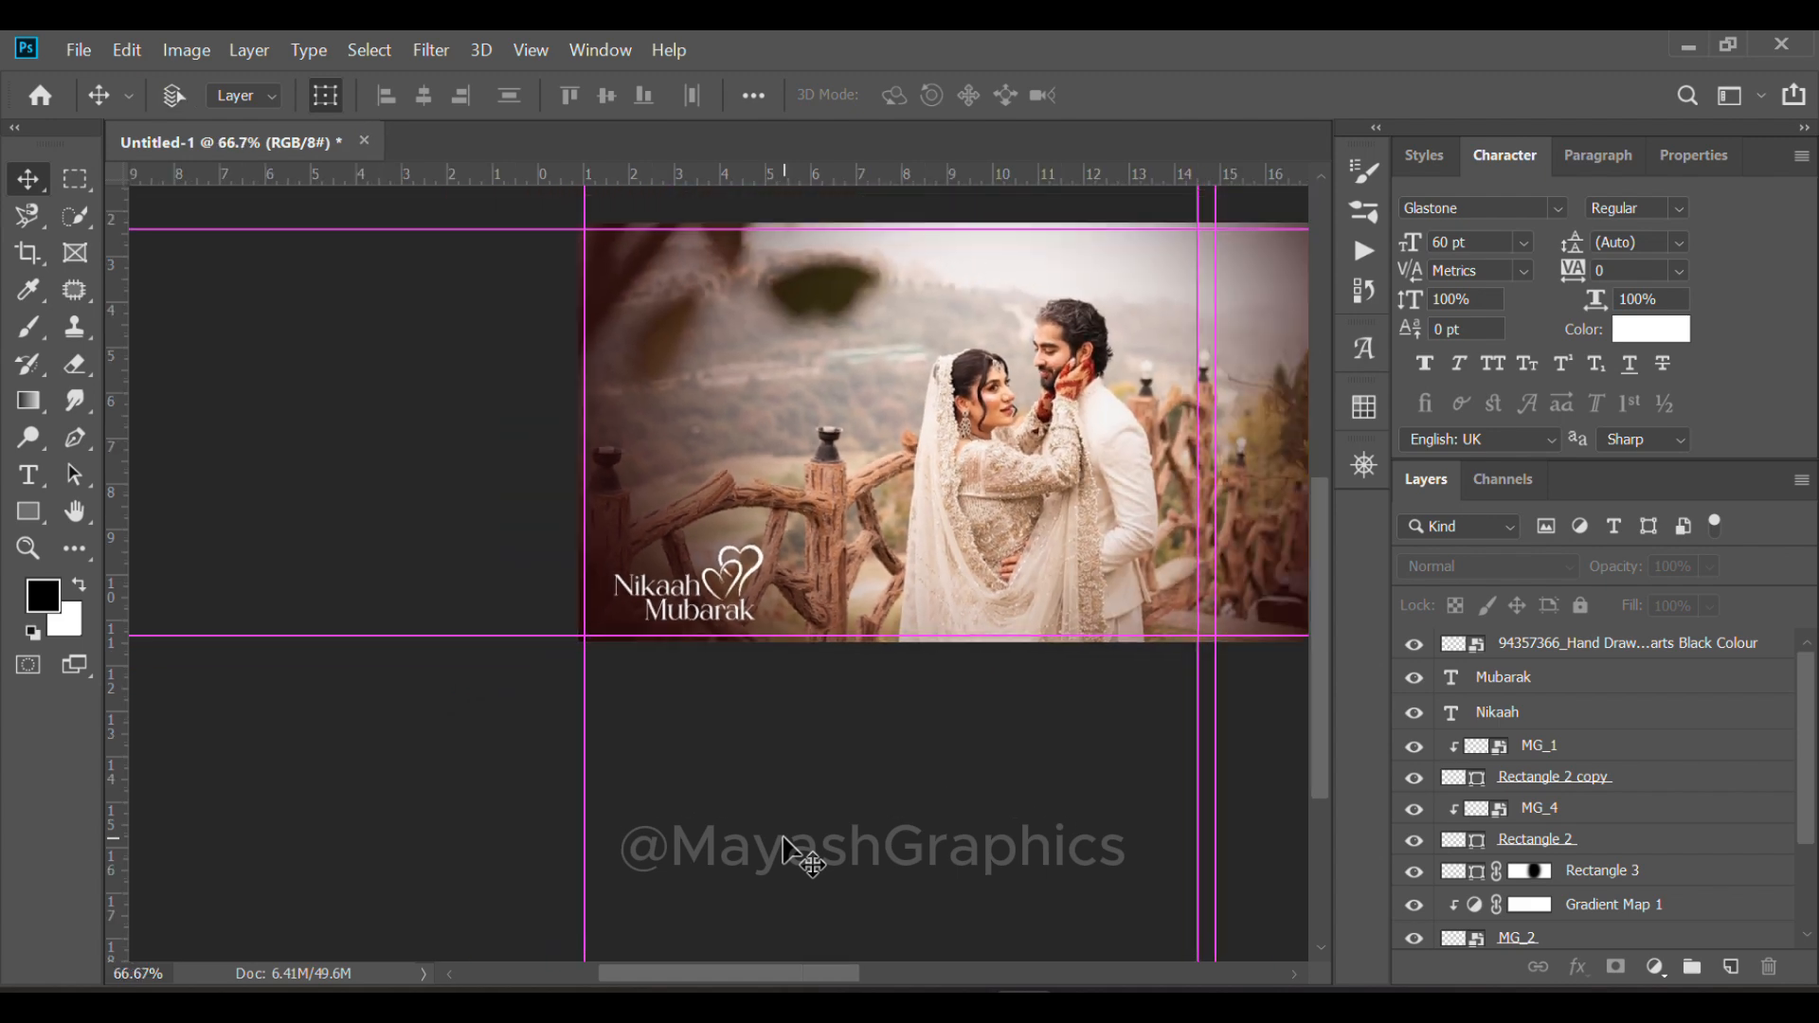
scroll(783, 846, right, 3)
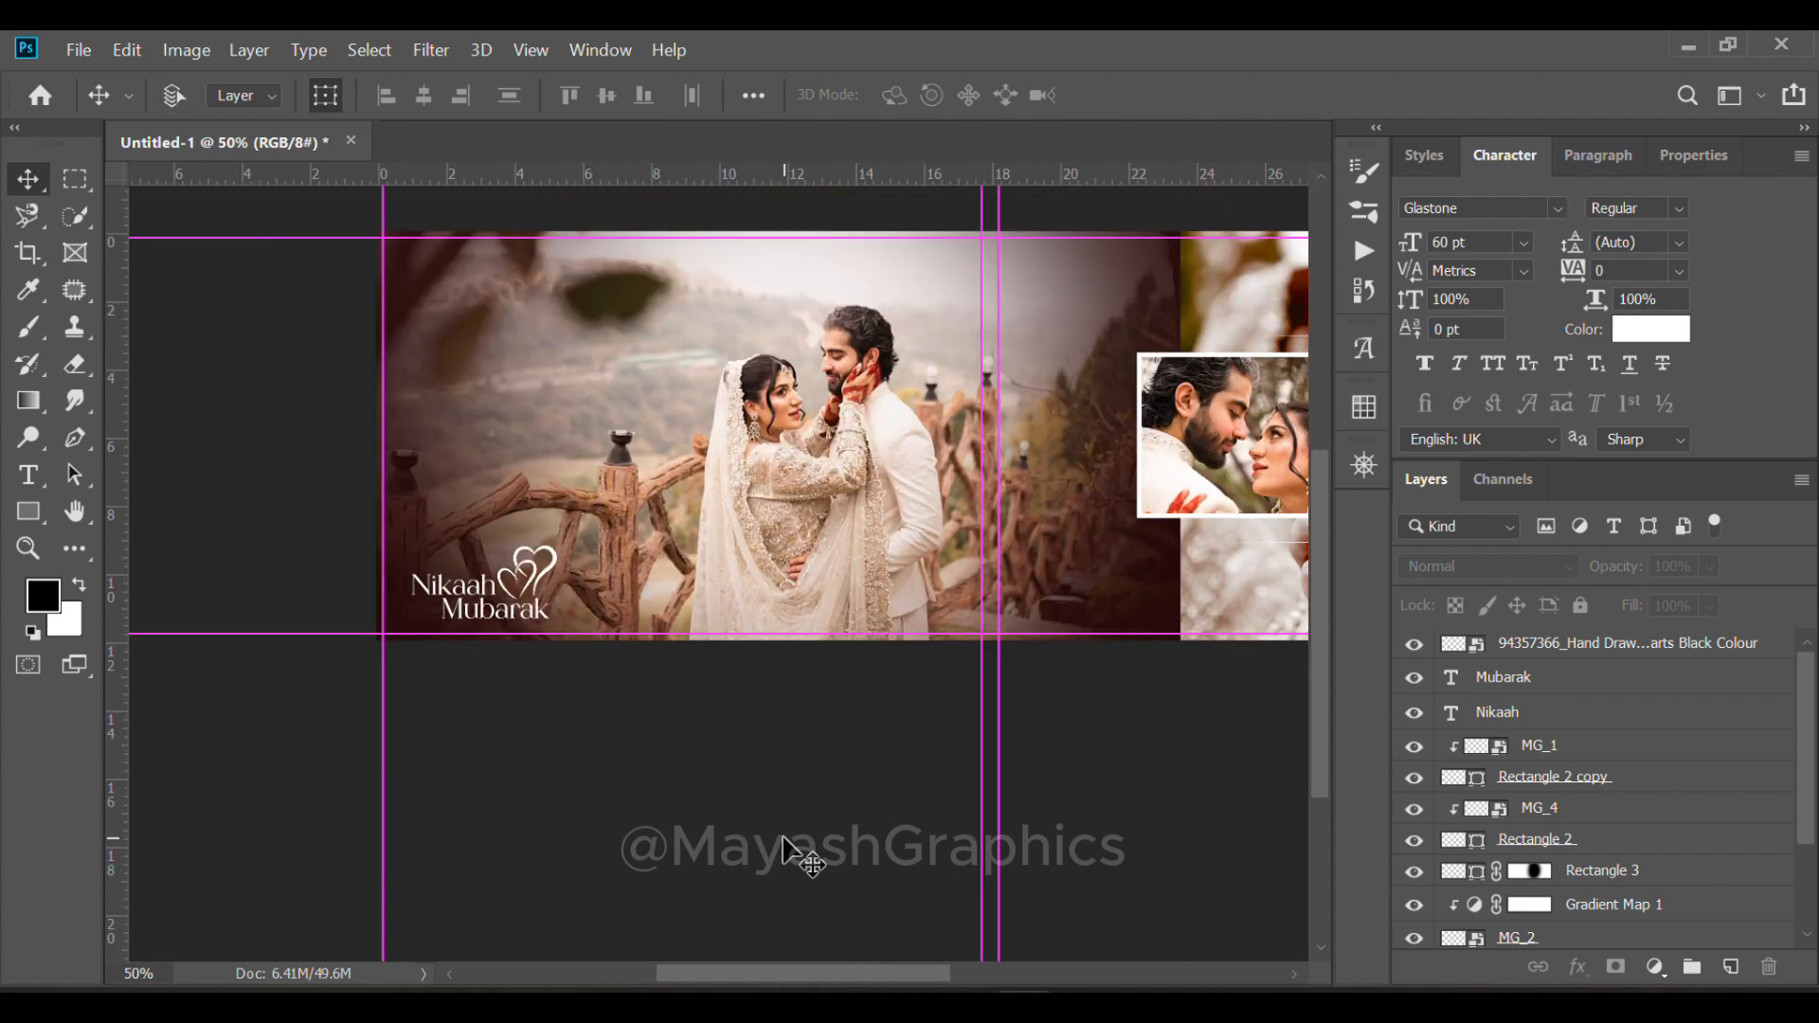
key(ctrl+minus)
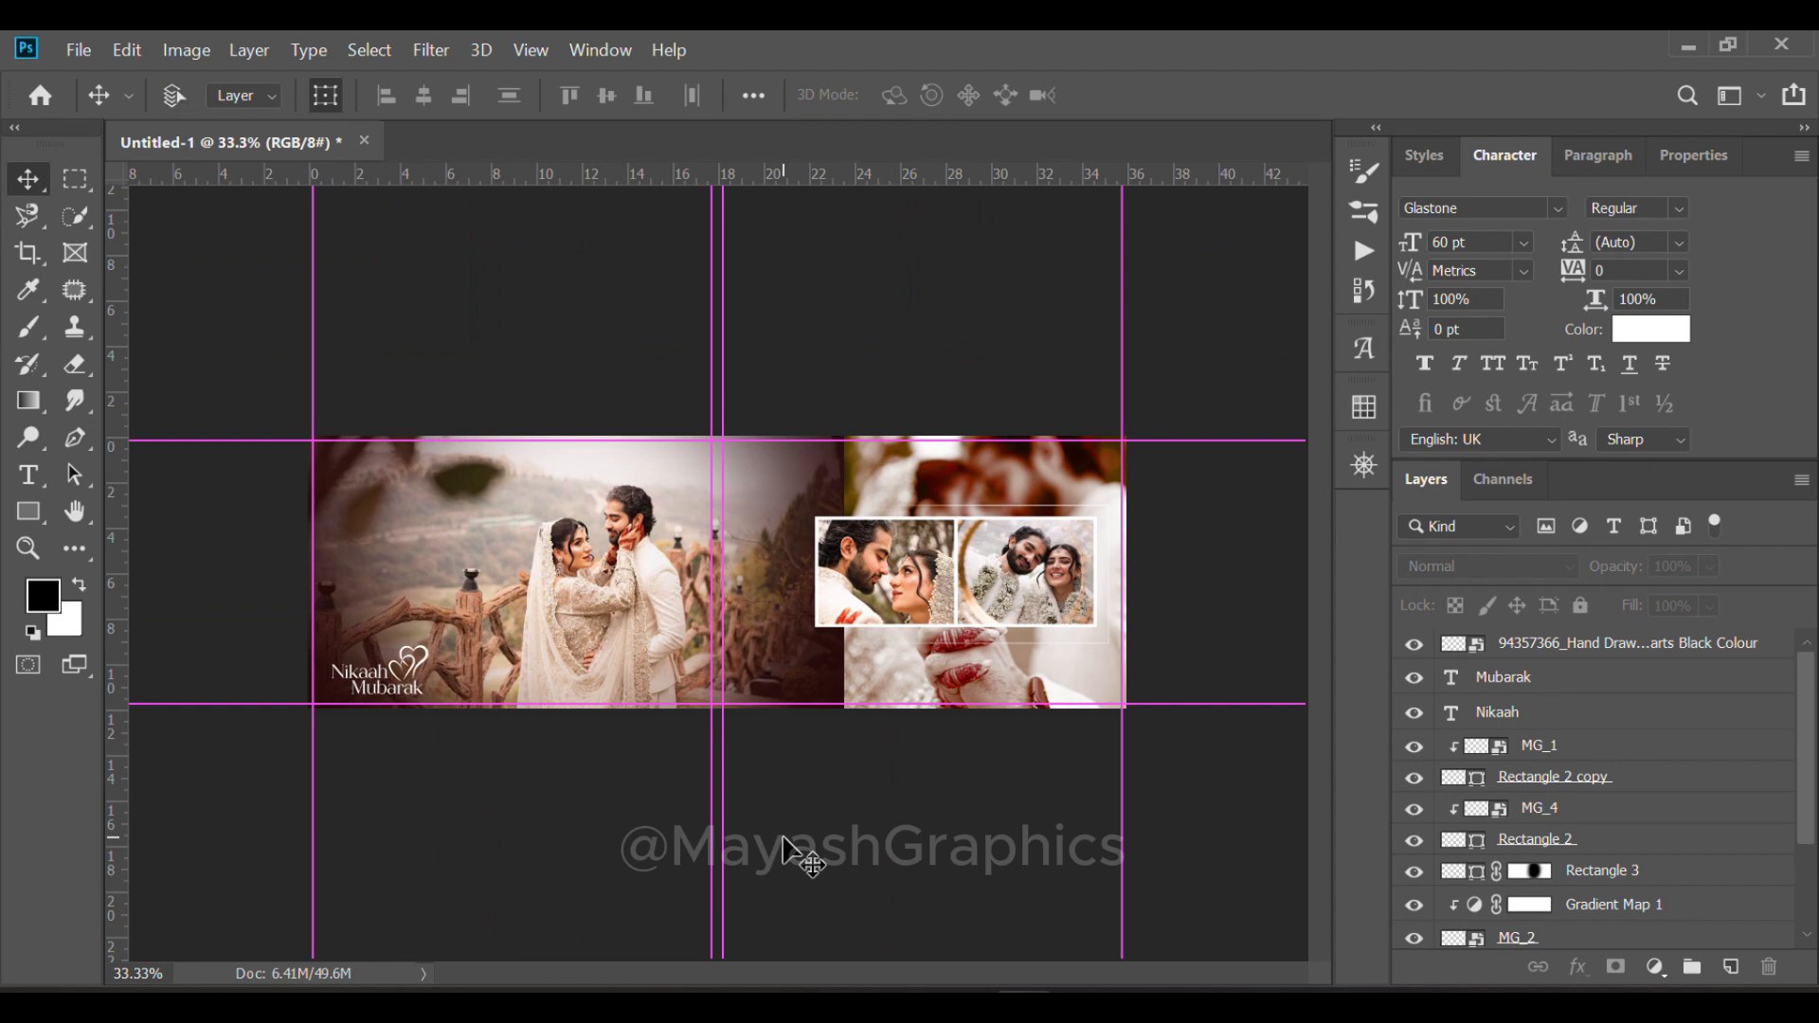
key(ctrl+semicolon)
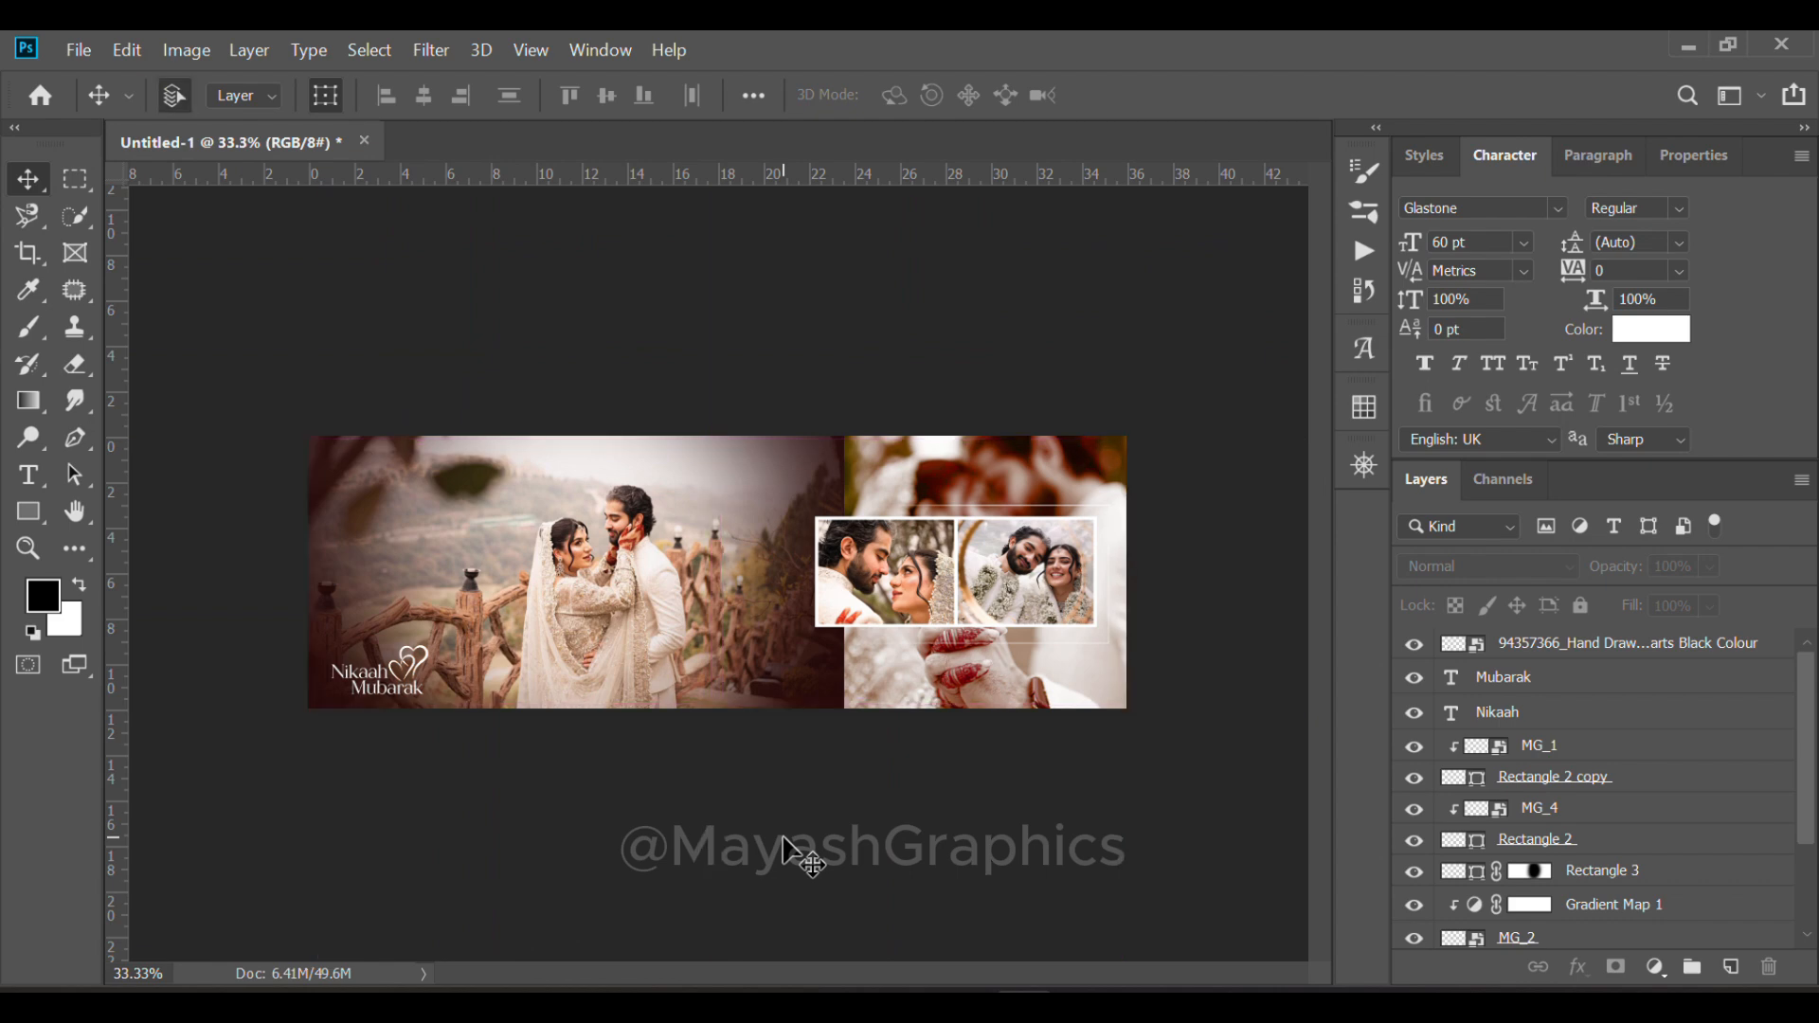